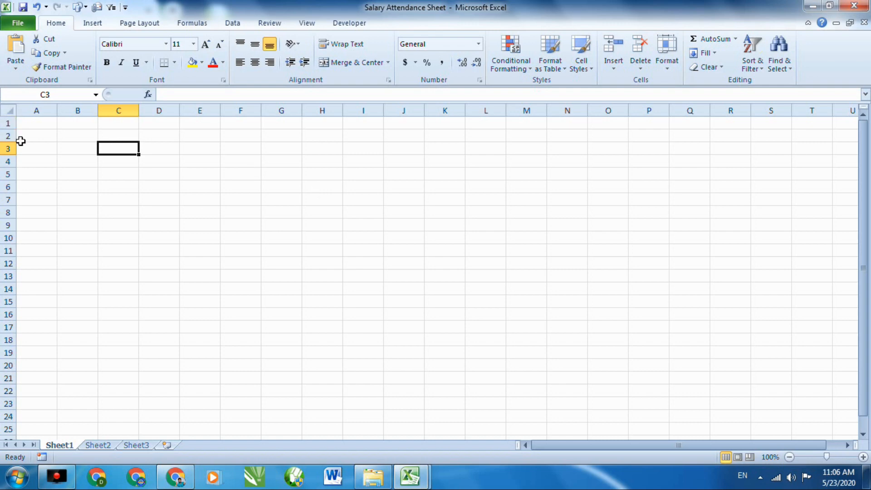
Merge and center the cells across rows 1 and 2, starting at A1 and extending beyond column M
ctrl+scroll(20, 141, up, 6)
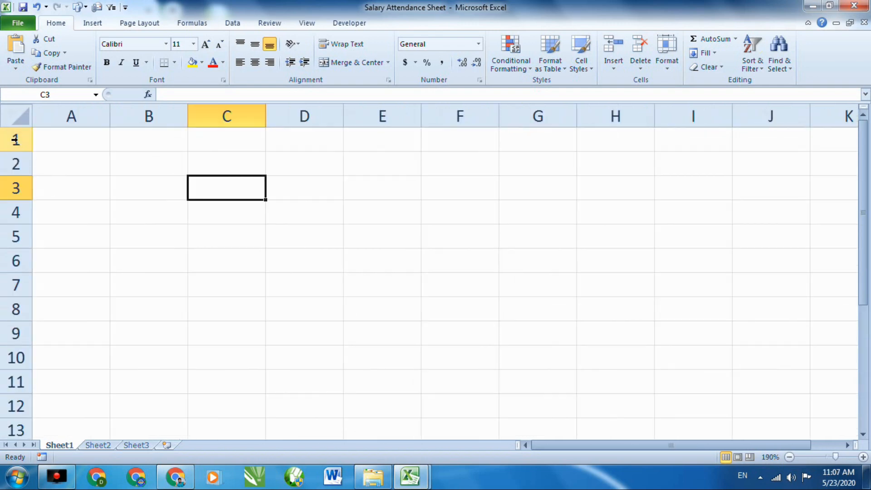
click(16, 141)
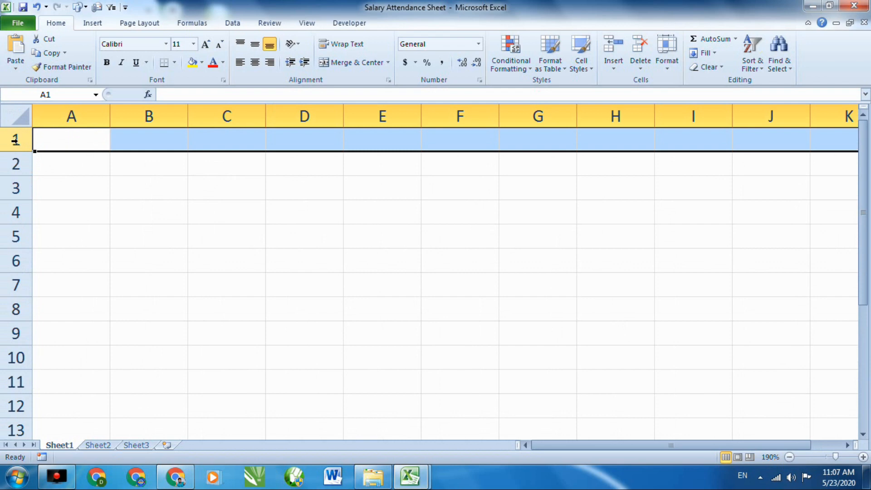
click(16, 163)
click(156, 218)
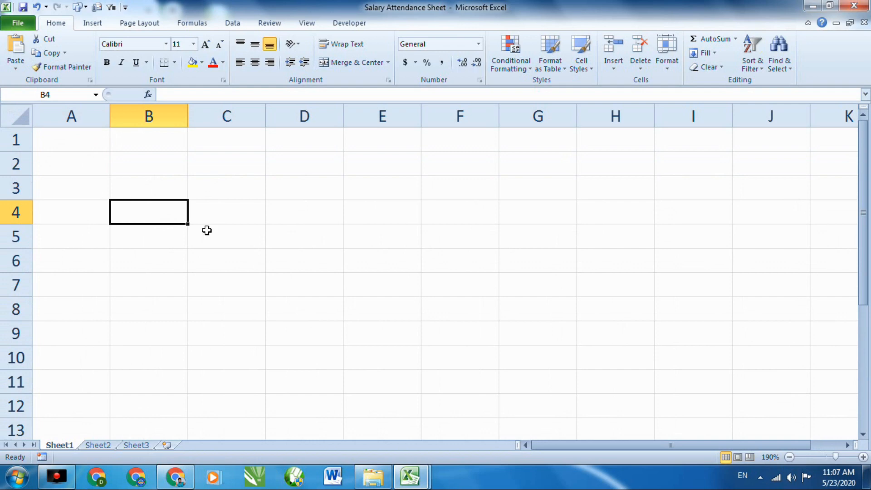
scroll(207, 231, down, 2)
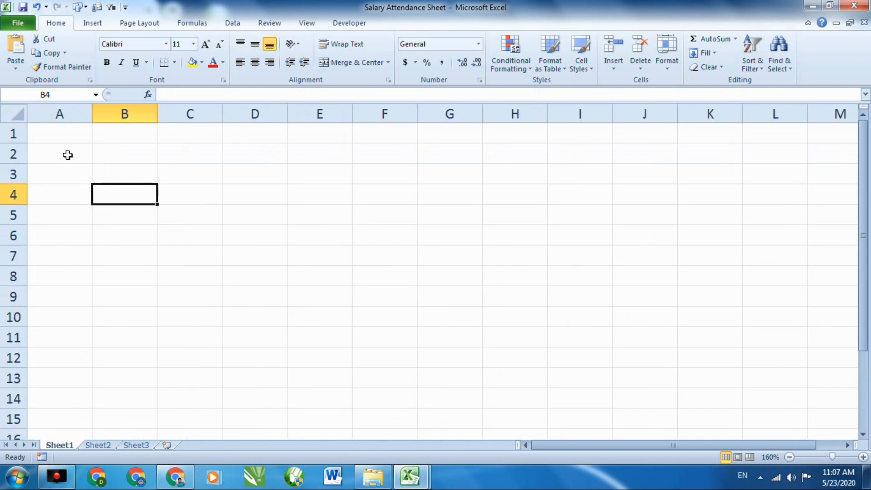
click(55, 132)
drag(55, 132, 783, 153)
drag(695, 449, 611, 451)
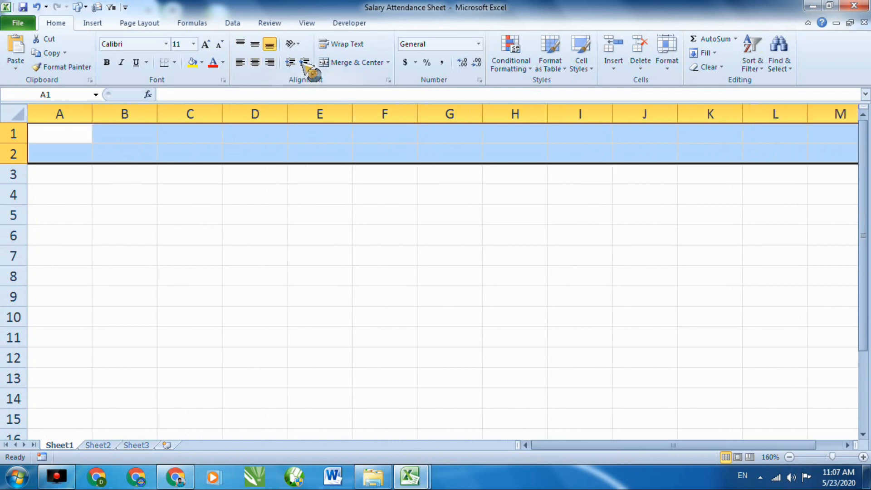
click(351, 64)
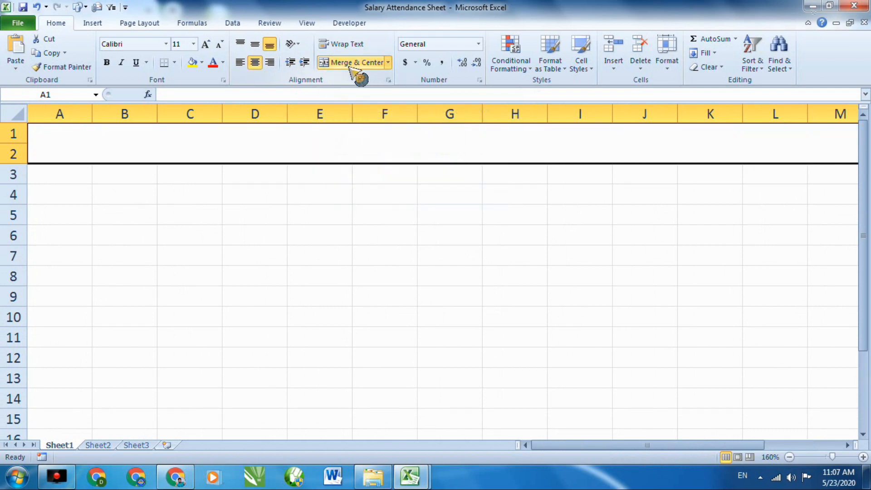
click(440, 260)
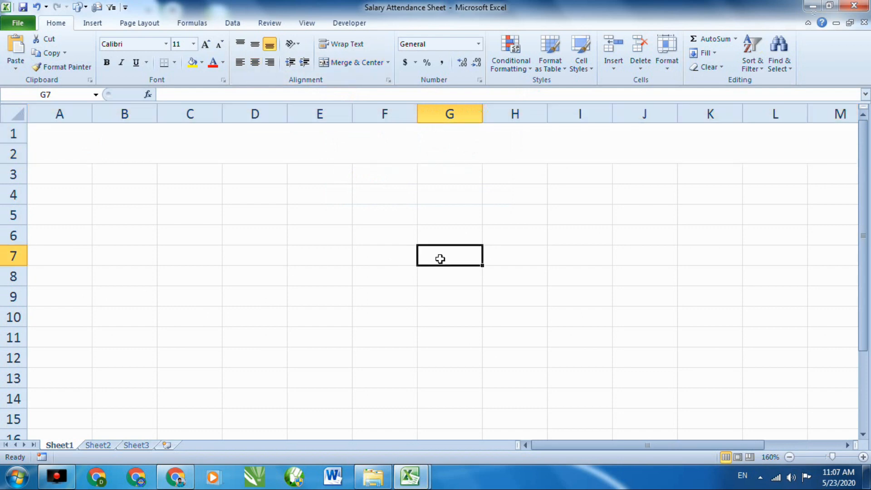
Enter the title "SALARY ATTENDANCE SHEET" in the merged cell spanning rows 1 and 2
double_click(332, 136)
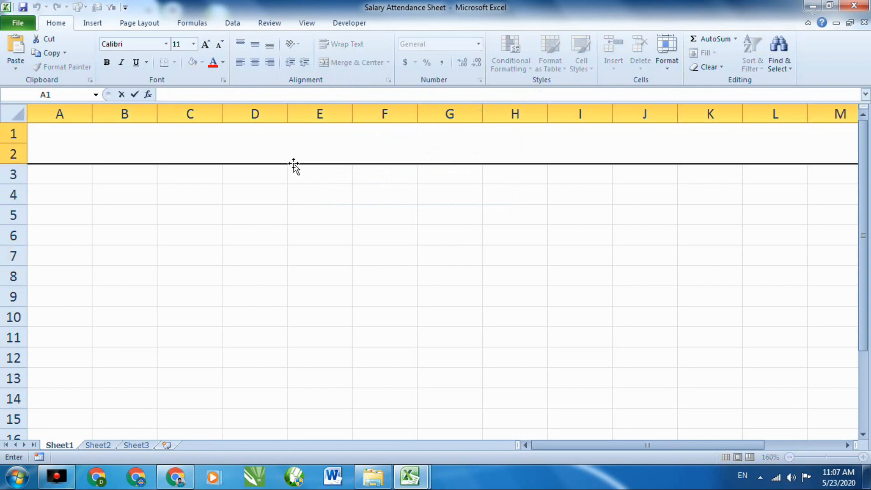
text(s)
key(BackSpace)
text(SALARY ATTENDA)
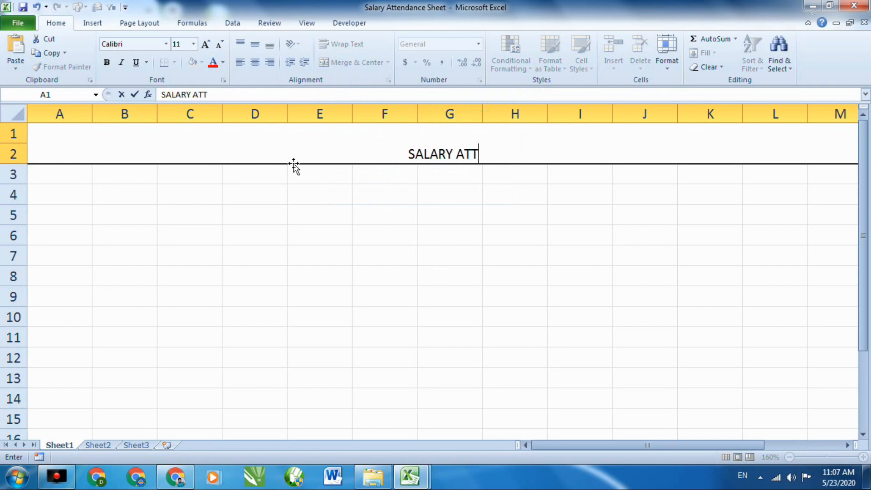
key(BackSpace)
key(BackSpace)
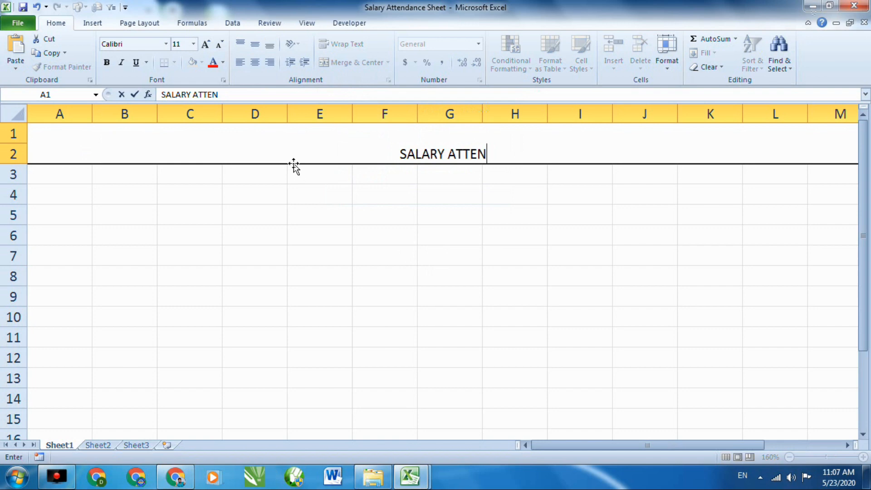
text(DANCE SHEET)
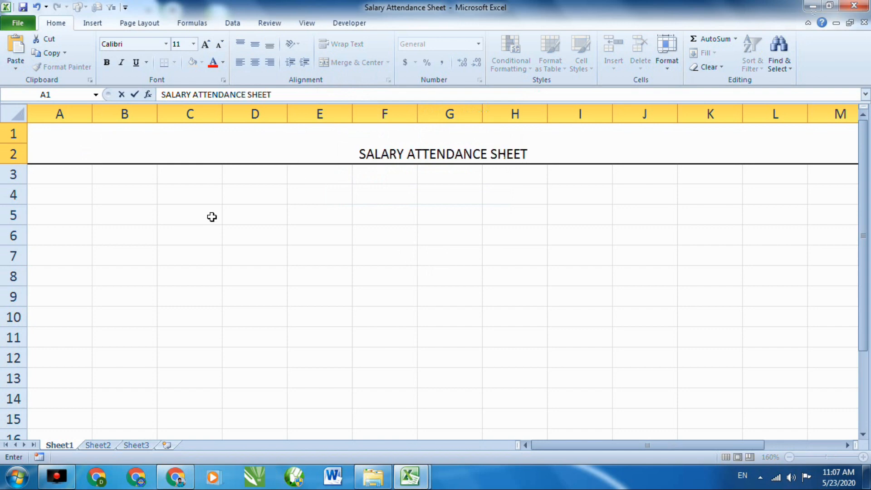
click(575, 252)
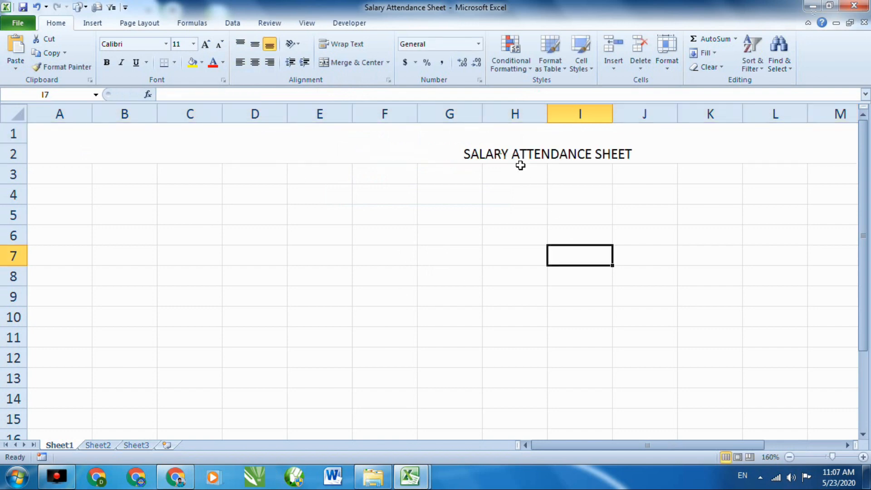
Make the merged title bold and set it in Arial Black at font size 20
click(519, 154)
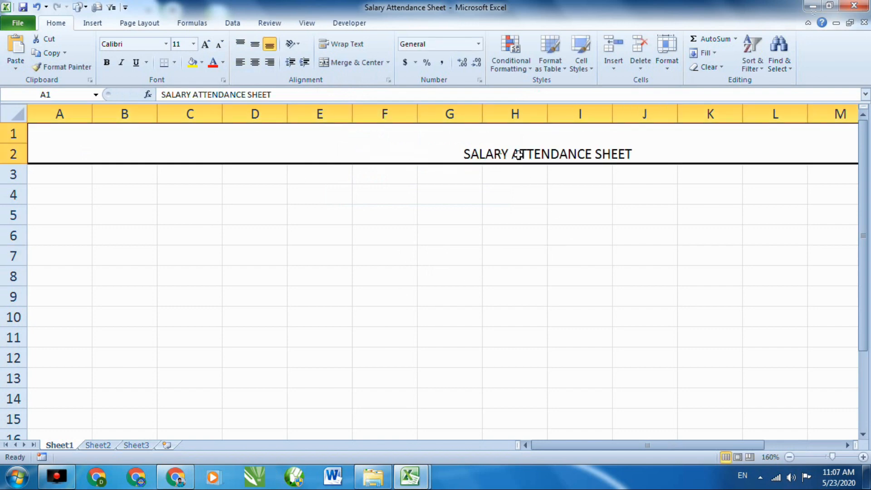
click(109, 63)
click(166, 44)
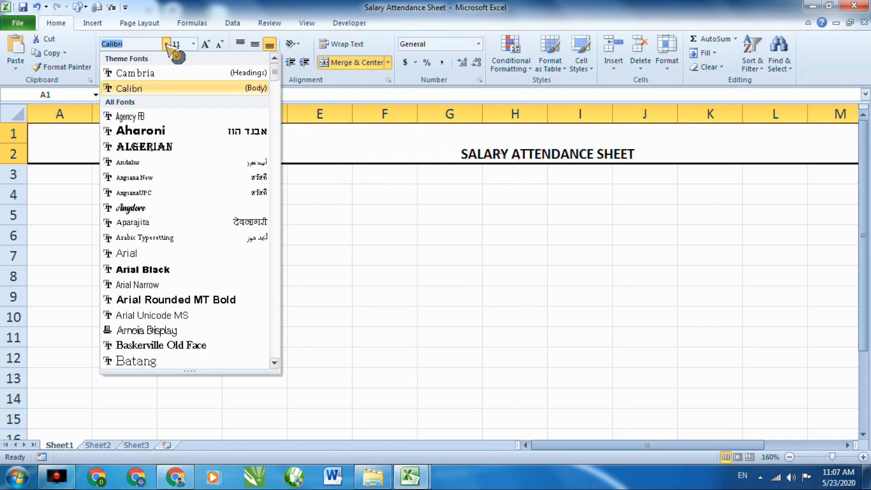
click(163, 270)
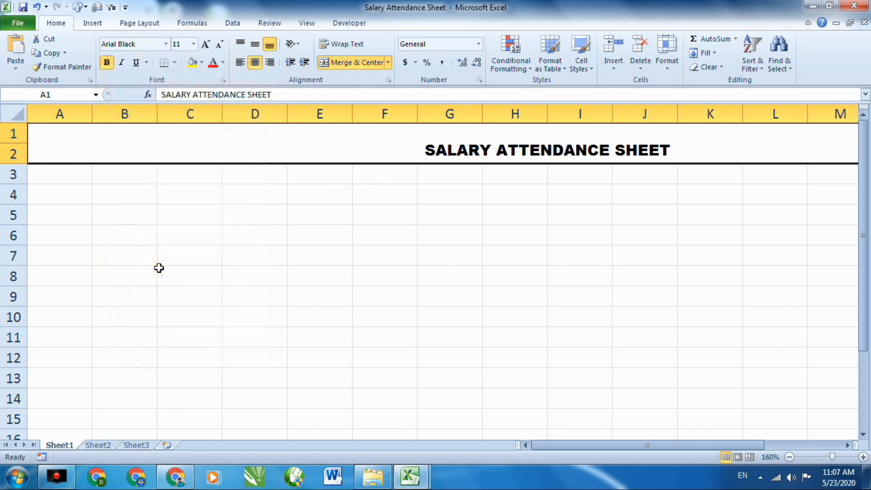
click(206, 44)
click(205, 44)
click(206, 44)
click(206, 44)
click(205, 44)
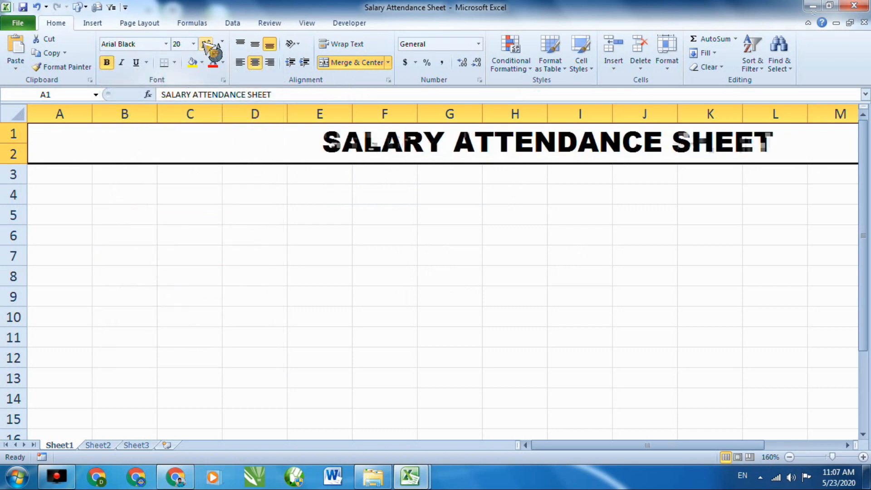
click(391, 214)
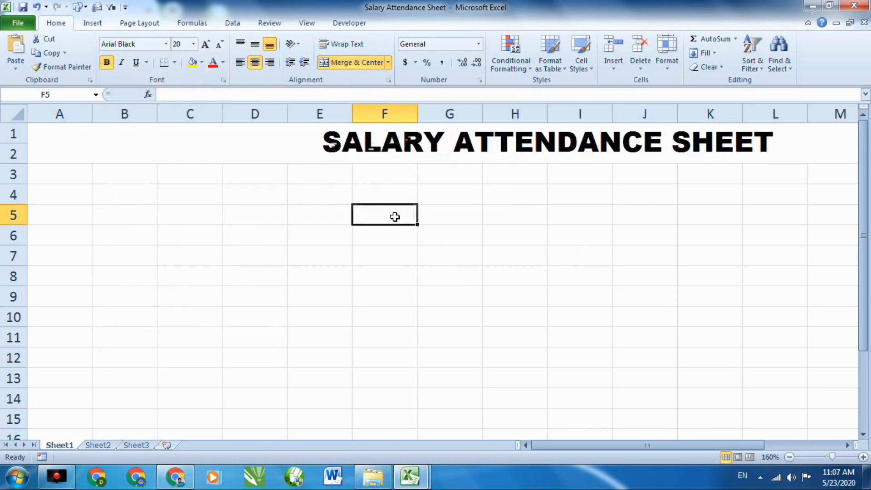
Fill the merged title cell with yellow
click(316, 153)
click(430, 254)
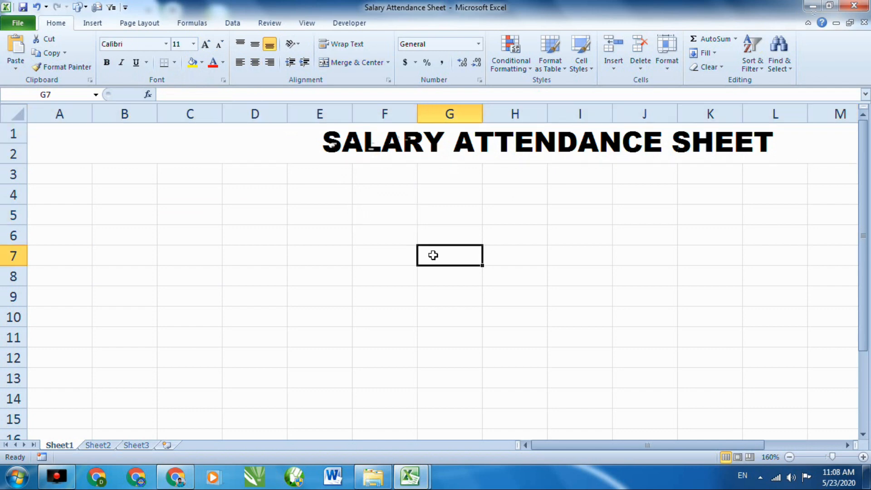
click(313, 135)
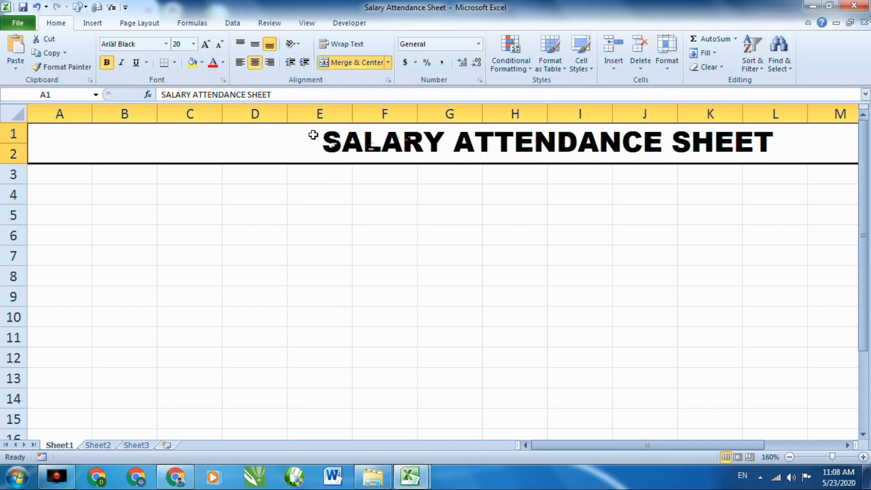
click(193, 63)
click(500, 256)
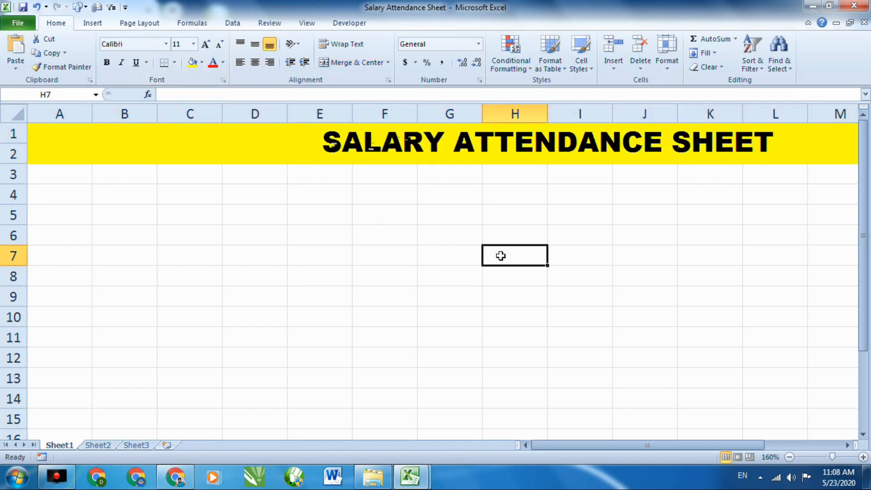
Enter the column heading "S.N" in cell B4
drag(551, 445, 570, 445)
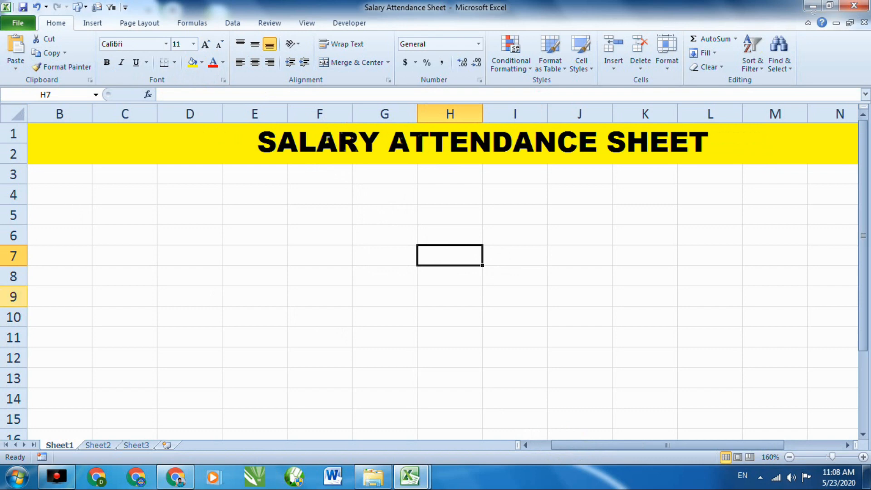
click(19, 176)
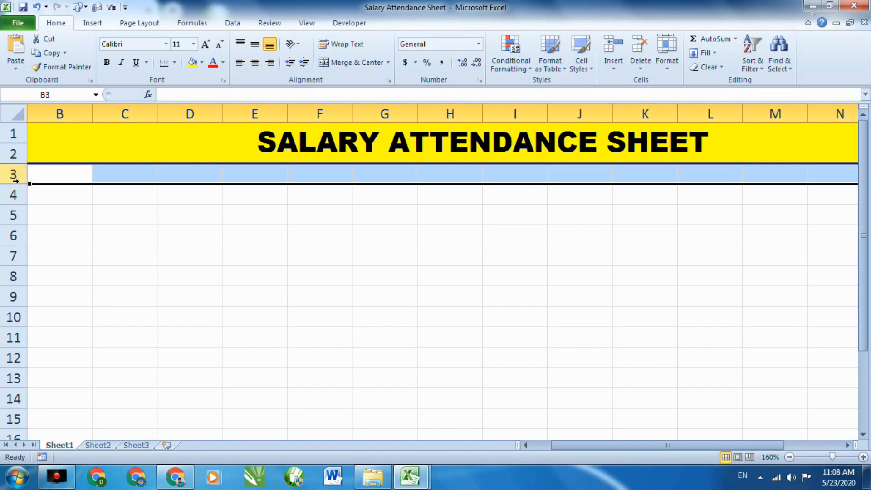
double_click(49, 197)
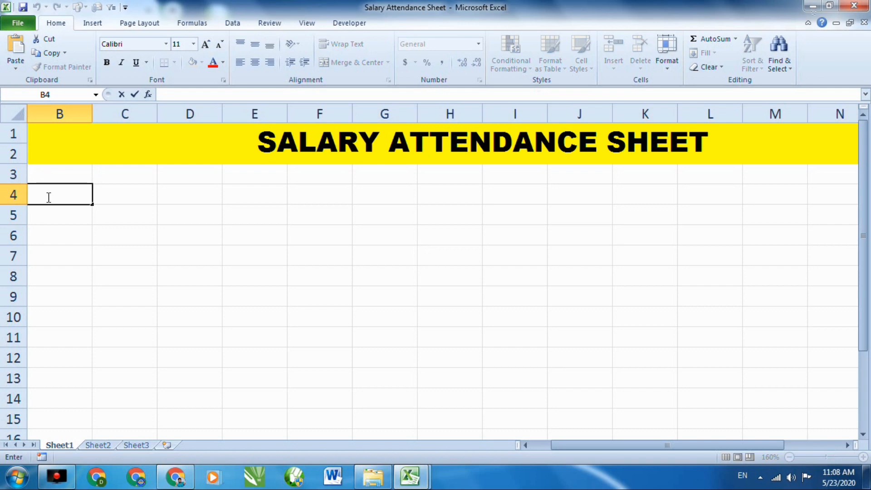
text(S.N)
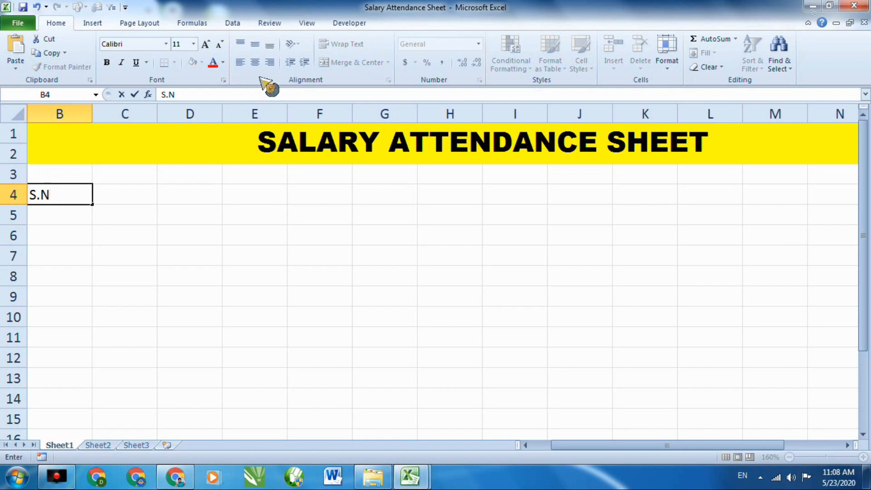
drag(165, 216, 119, 215)
Center-align the S.N heading in B4 and the cells of the range B3:N13
click(87, 201)
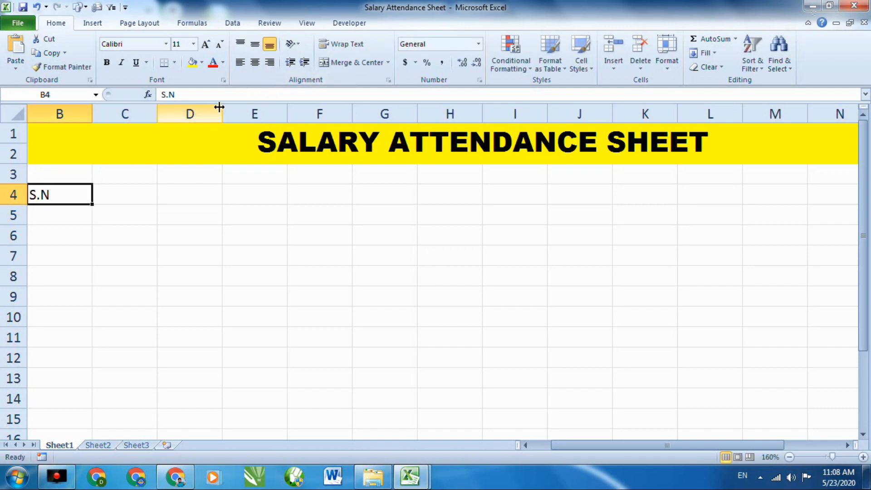
click(255, 62)
click(309, 228)
drag(59, 171, 835, 379)
click(255, 62)
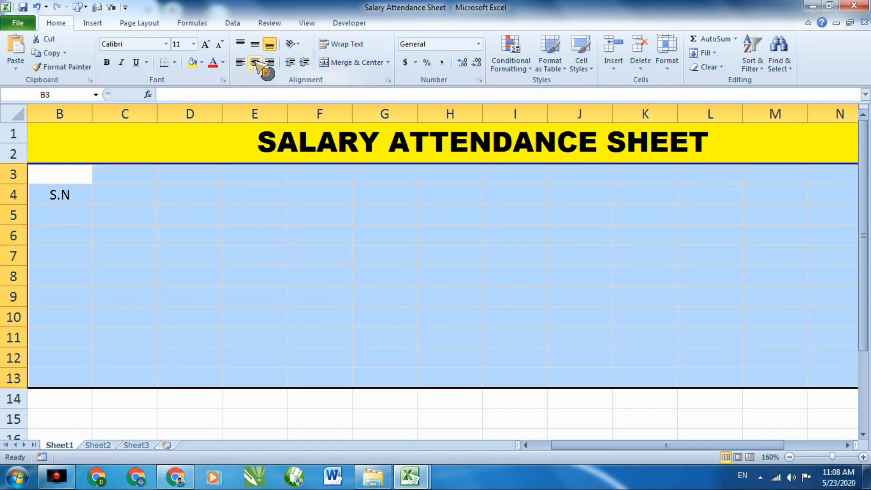
click(257, 211)
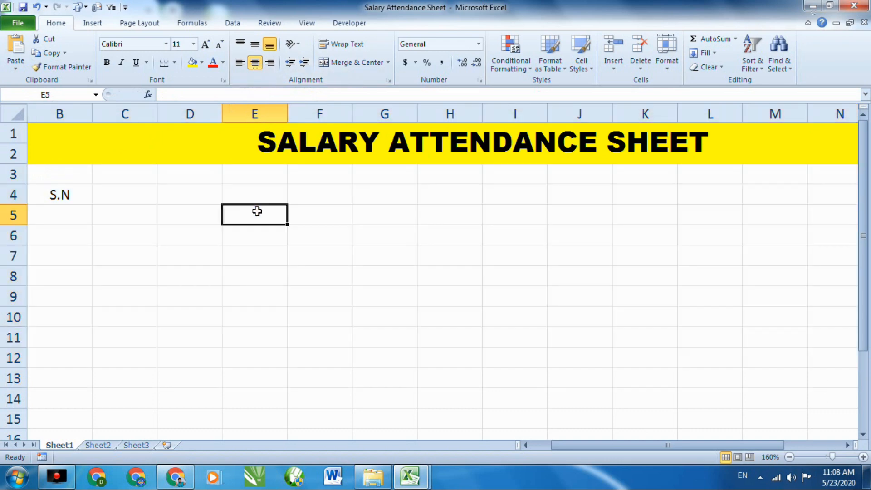
click(67, 209)
text(G)
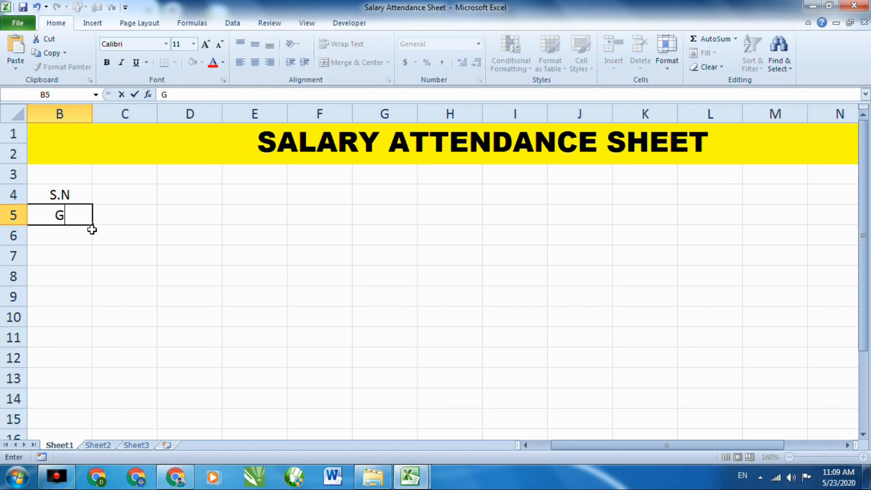
key(BackSpace)
click(111, 212)
Give the S.N heading in B4 a dark blue fill and white text
click(71, 200)
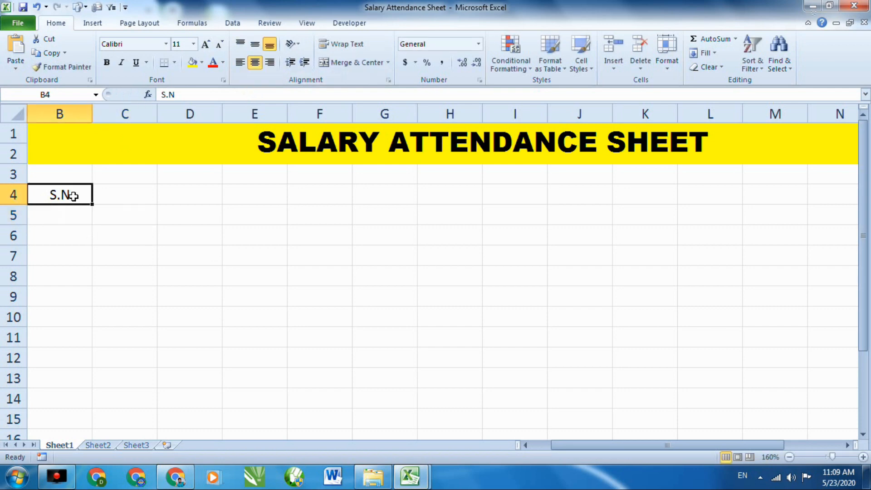
click(201, 62)
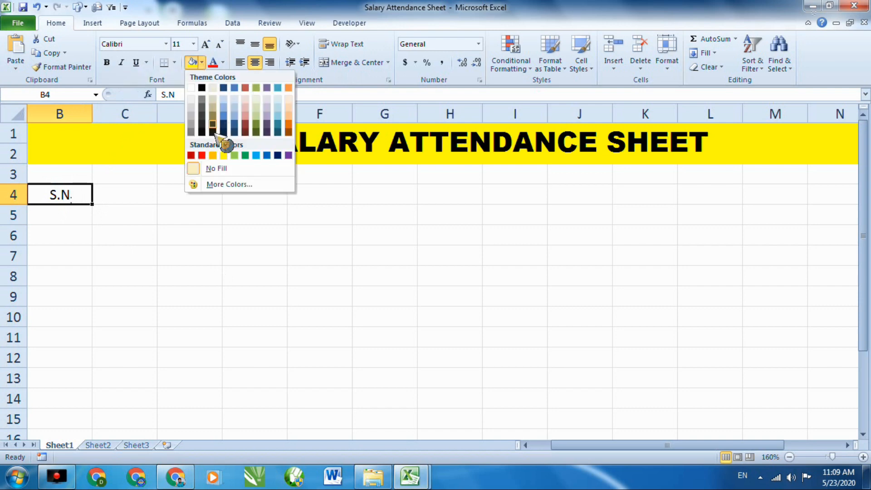
click(280, 155)
click(223, 62)
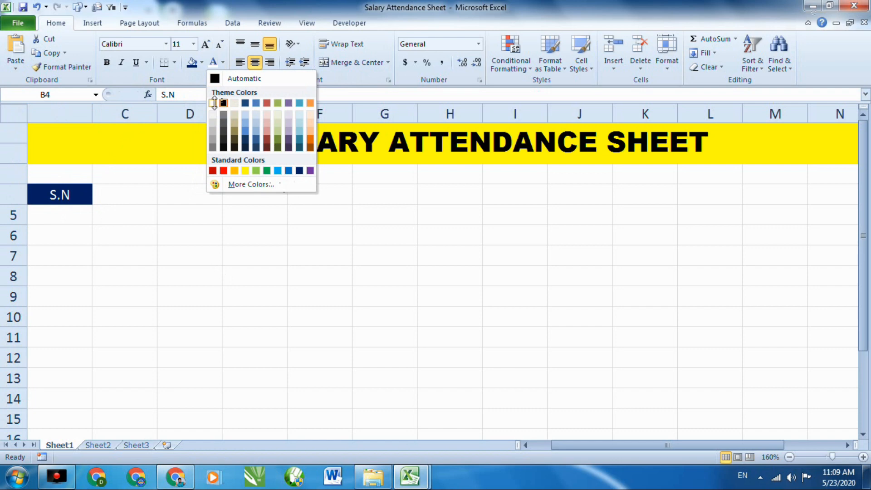
click(213, 102)
click(265, 268)
Enter 1 in B5 and 2 in B6, and extend the series down to 10 in B14
click(54, 209)
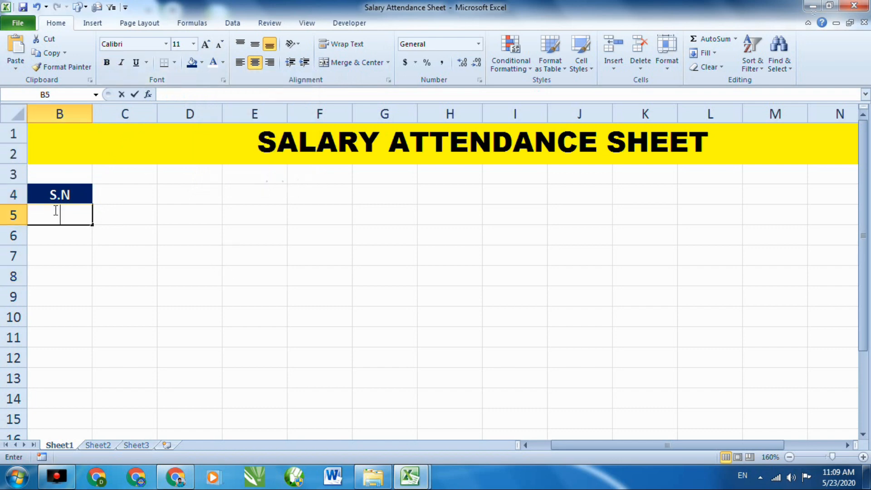
text(1)
key(Return)
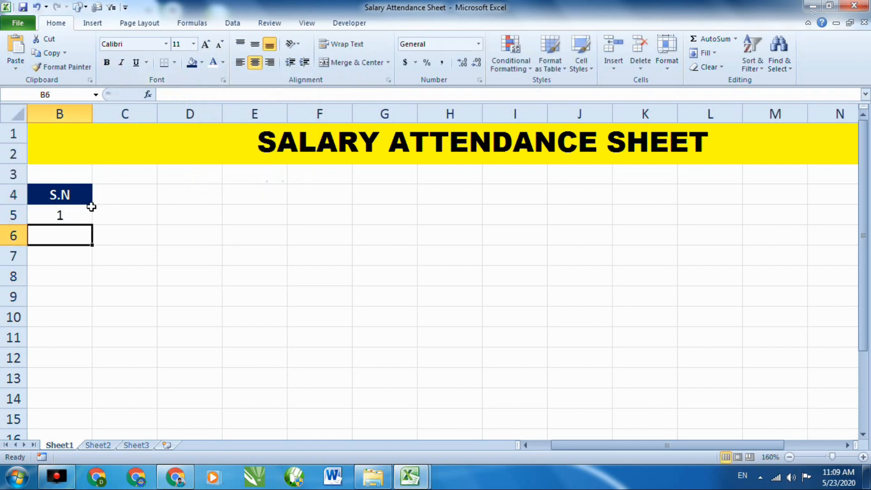
text(2)
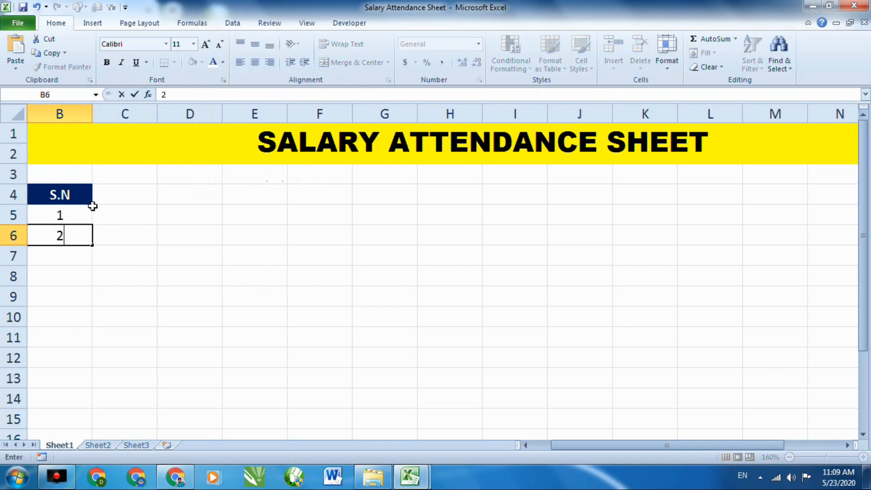
click(347, 239)
drag(71, 215, 93, 404)
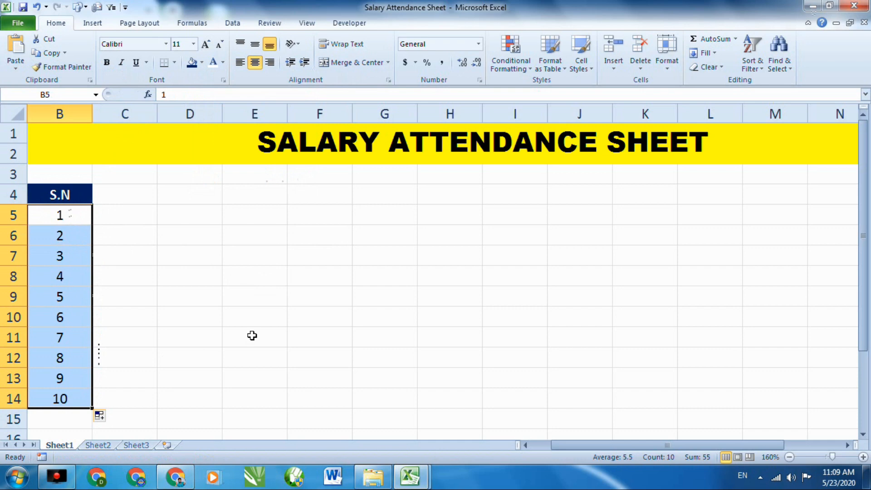
Enter the column heading "WORKER'S NAME" in cell C4
click(253, 312)
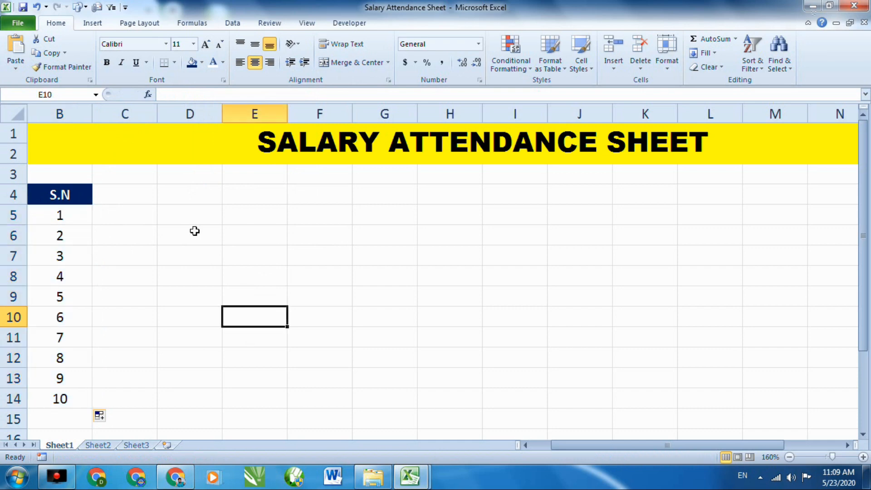
click(145, 196)
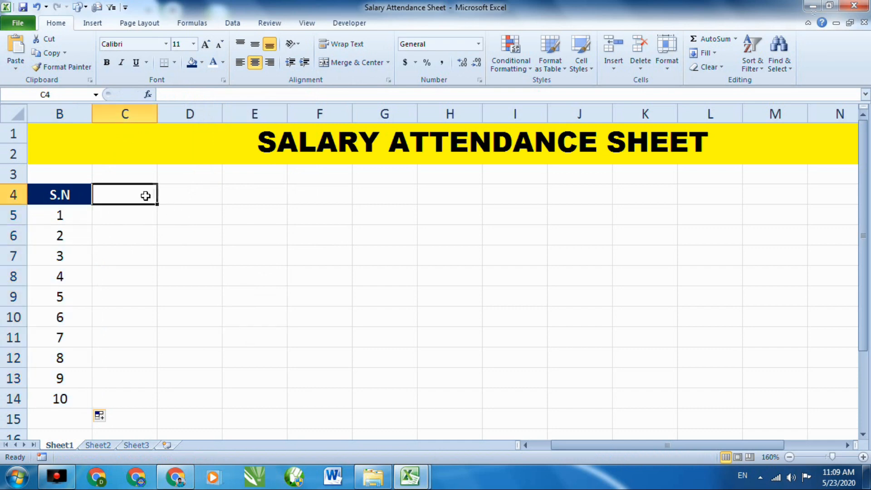
double_click(145, 196)
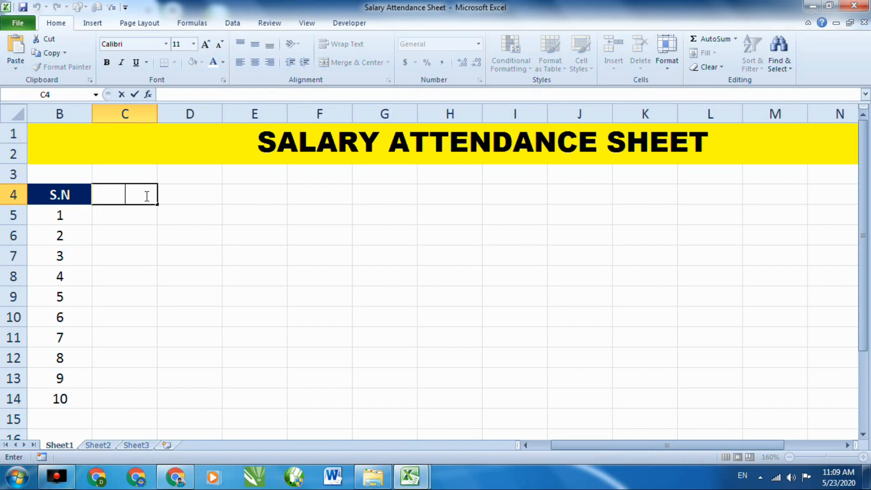
text(WO)
text(R)
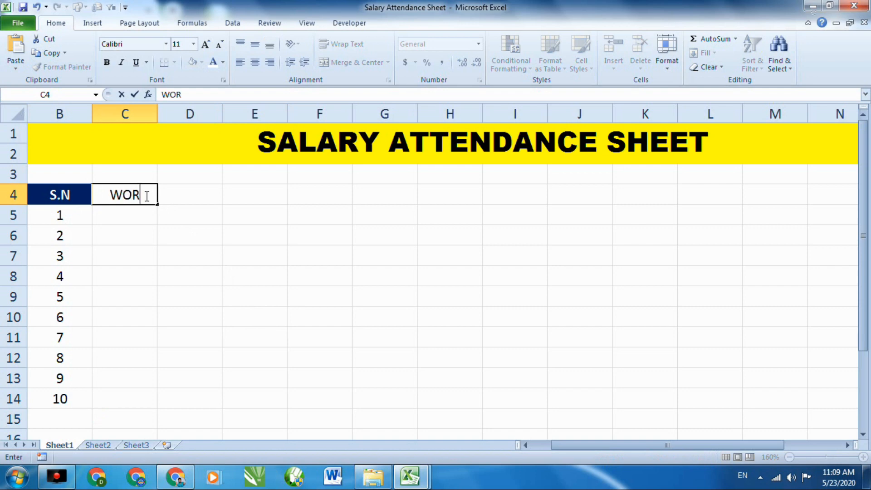
text(KER'S NAME)
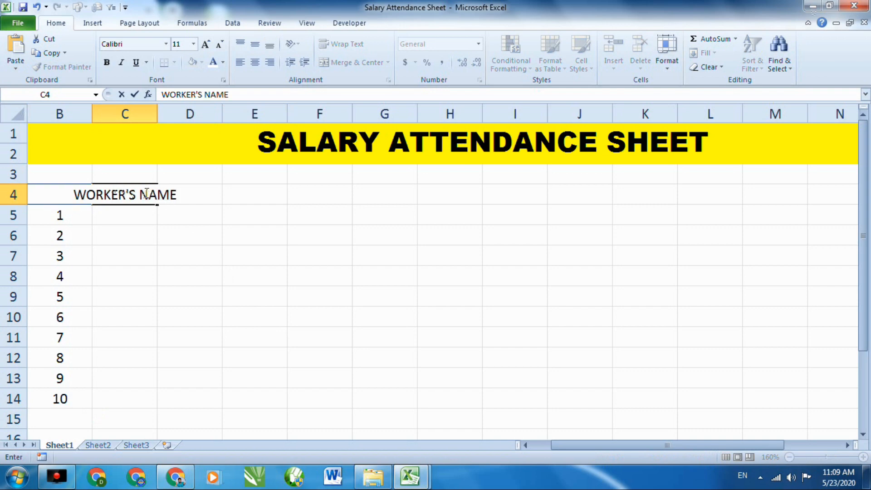
click(184, 282)
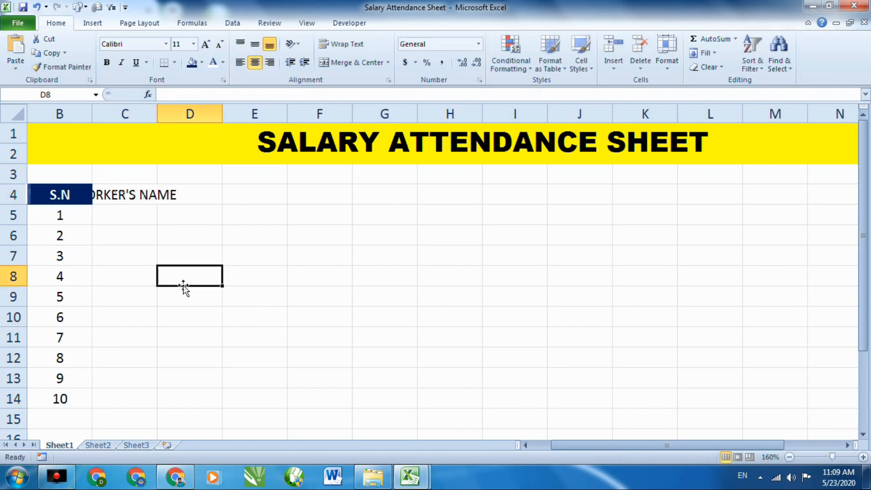
click(148, 191)
click(225, 207)
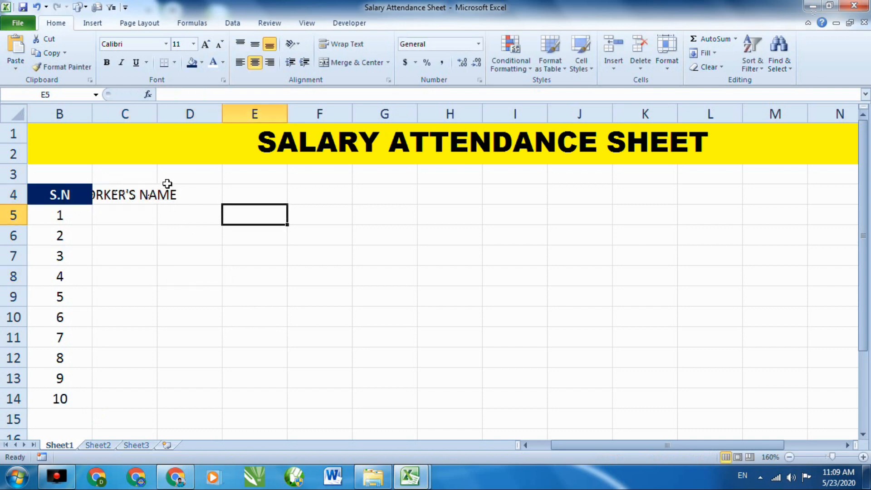
click(139, 188)
click(174, 208)
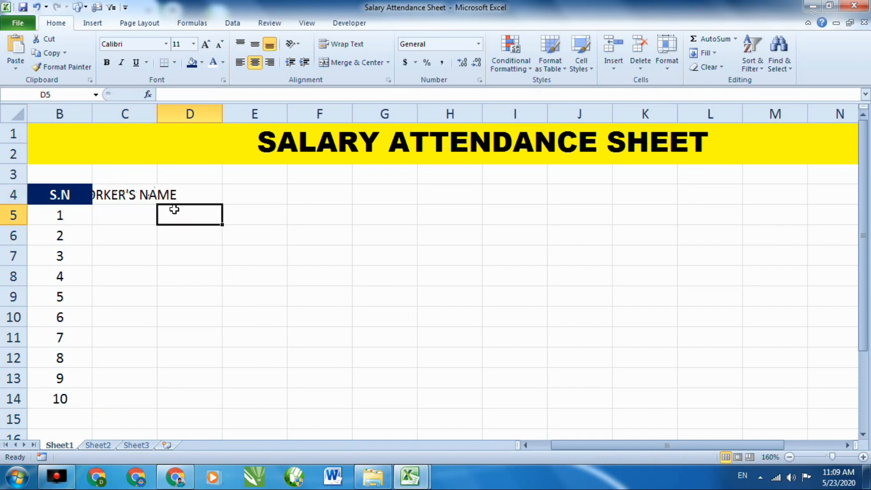
click(129, 198)
click(191, 220)
Widen column C to fit the WORKER'S NAME heading and format the heading as bold white text on a green fill
click(145, 198)
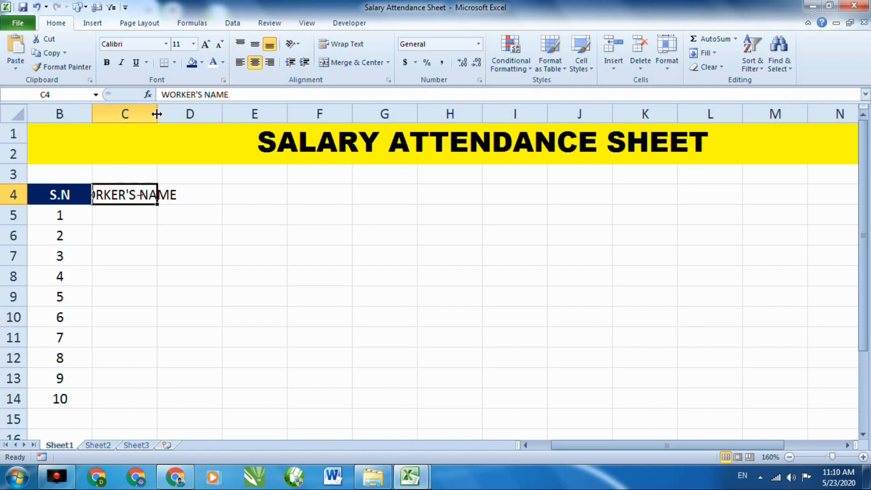
drag(156, 114, 199, 110)
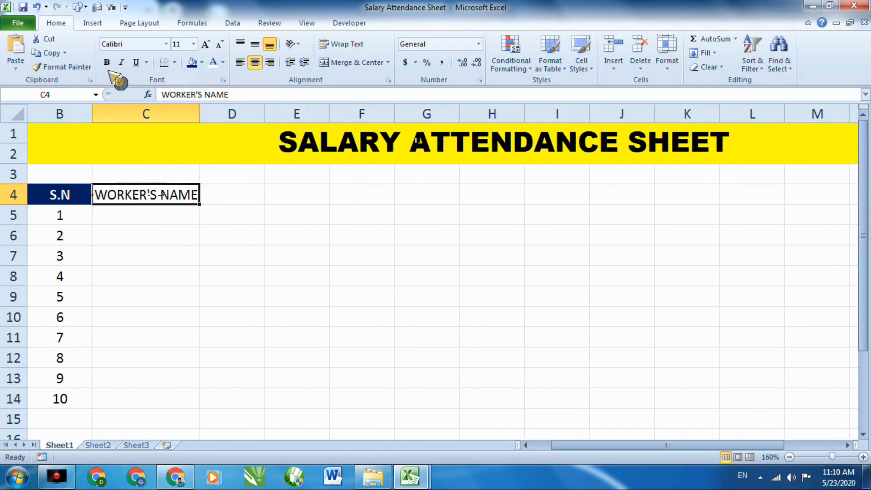
click(202, 62)
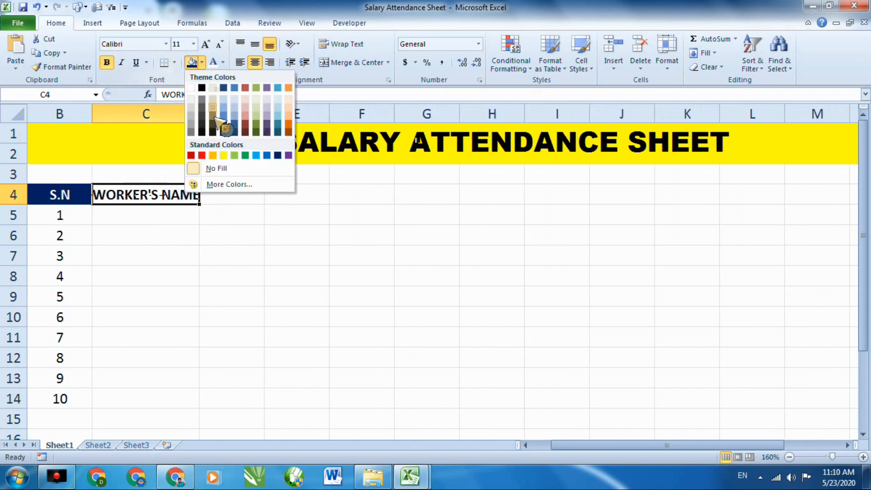
click(245, 156)
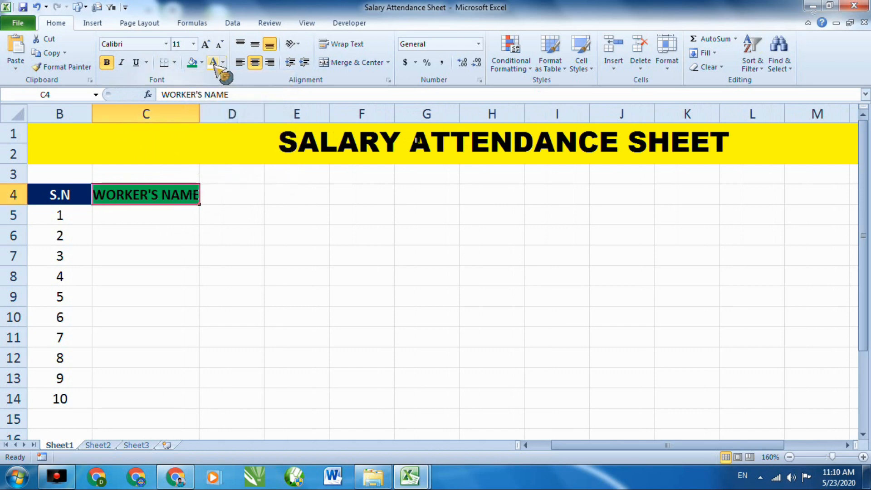
click(279, 238)
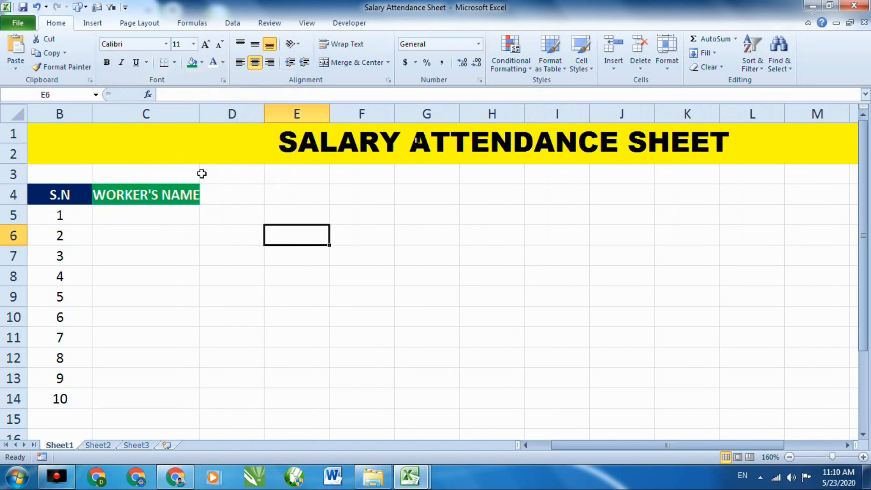
Widen column C further to leave space around the WORKER'S NAME heading, and widen column D slightly
drag(200, 114, 209, 113)
click(313, 278)
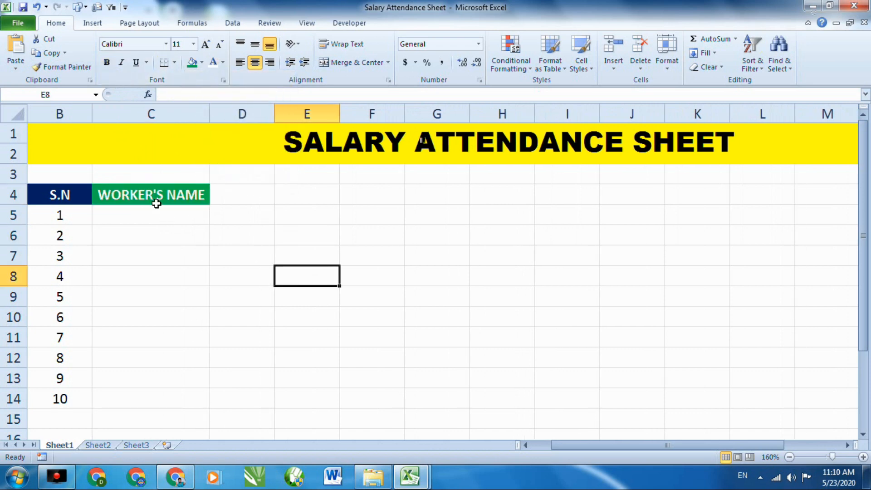
click(153, 194)
click(313, 257)
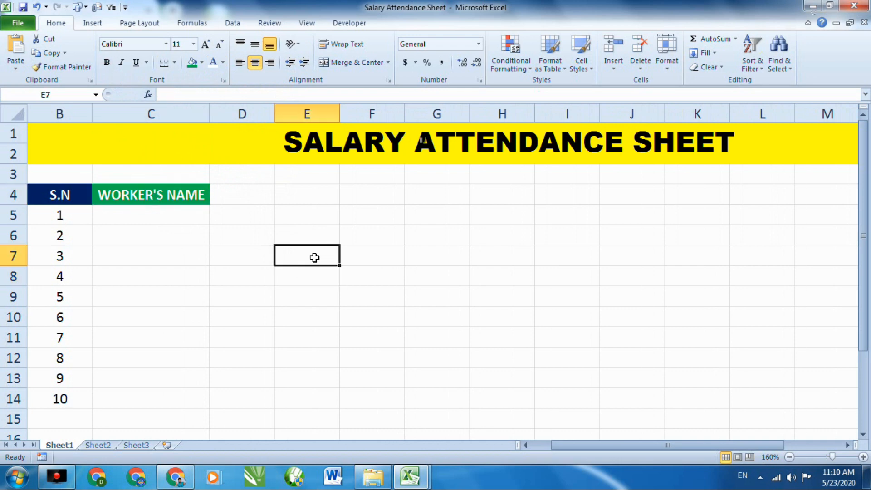
drag(206, 113, 218, 114)
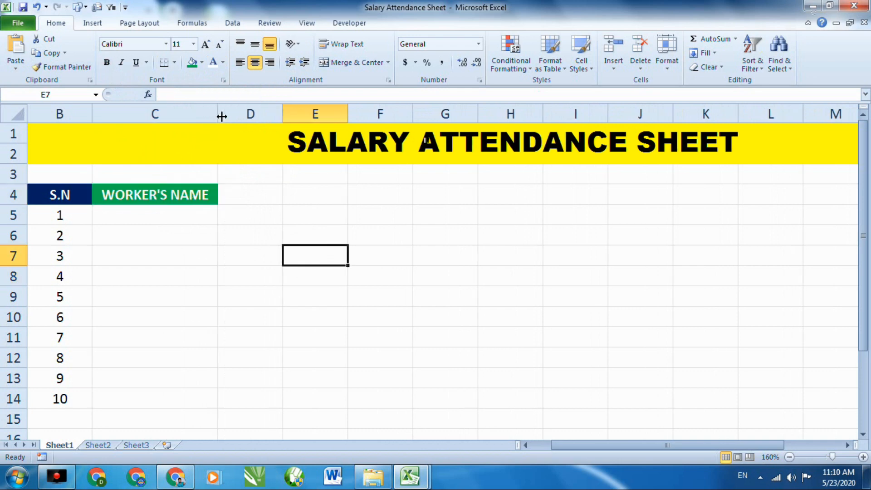
drag(283, 111, 291, 111)
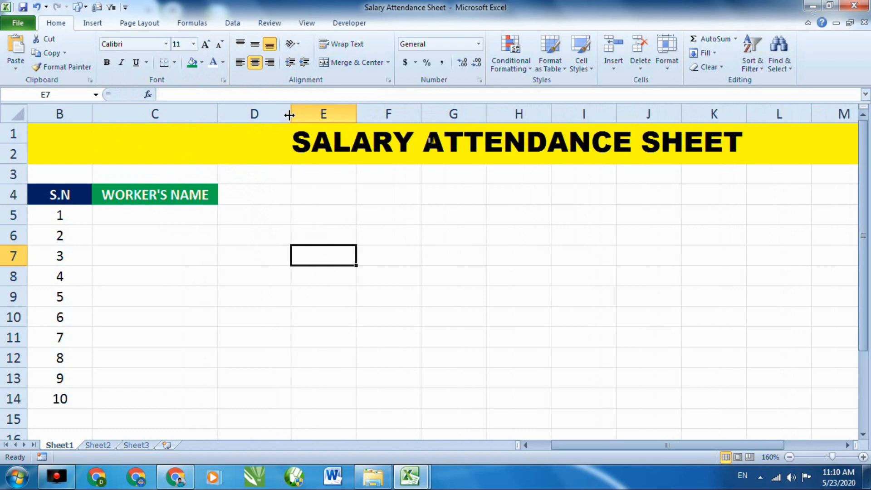
drag(221, 110, 226, 107)
Enter the column heading "FATHER'S NAME" in cell D4
click(238, 196)
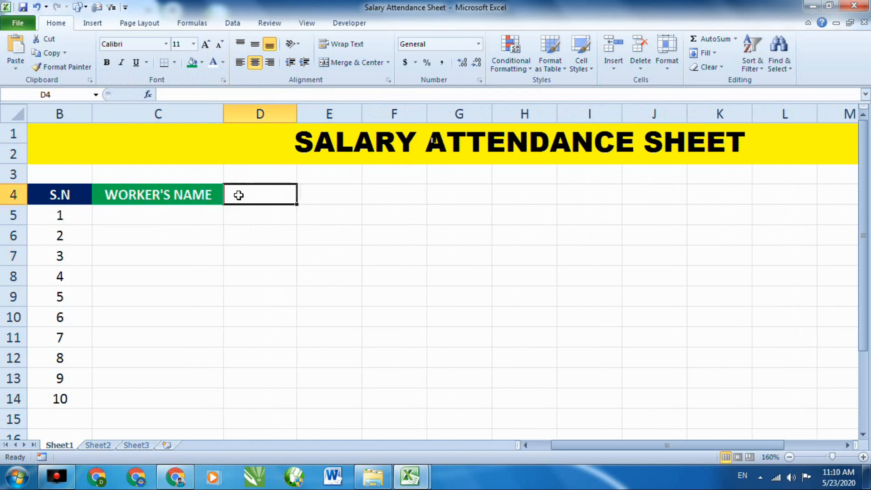
double_click(238, 195)
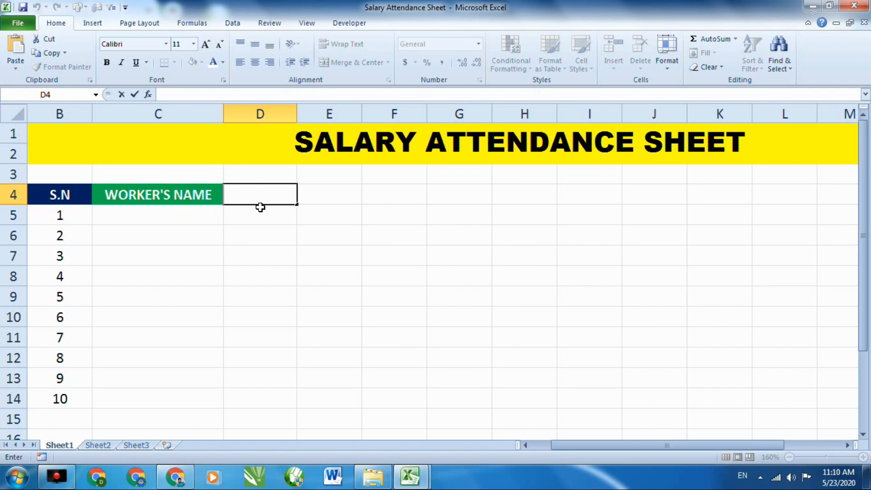
text(FATHER)
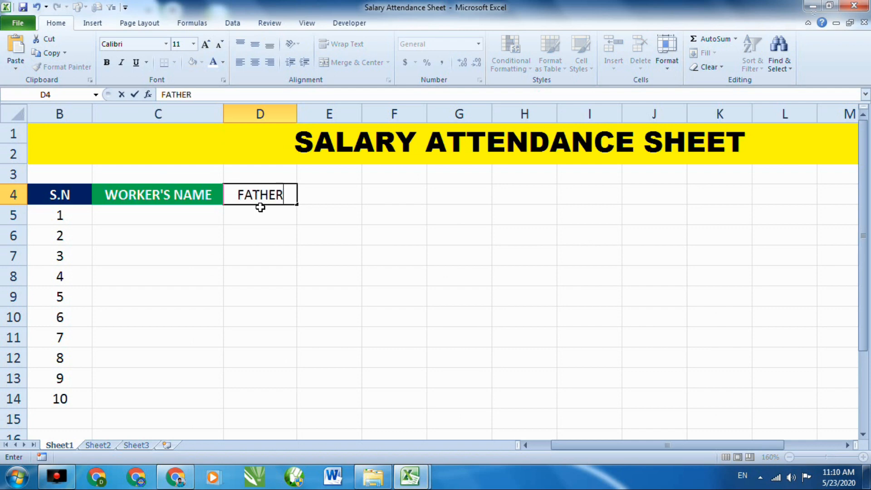
text('S NAME)
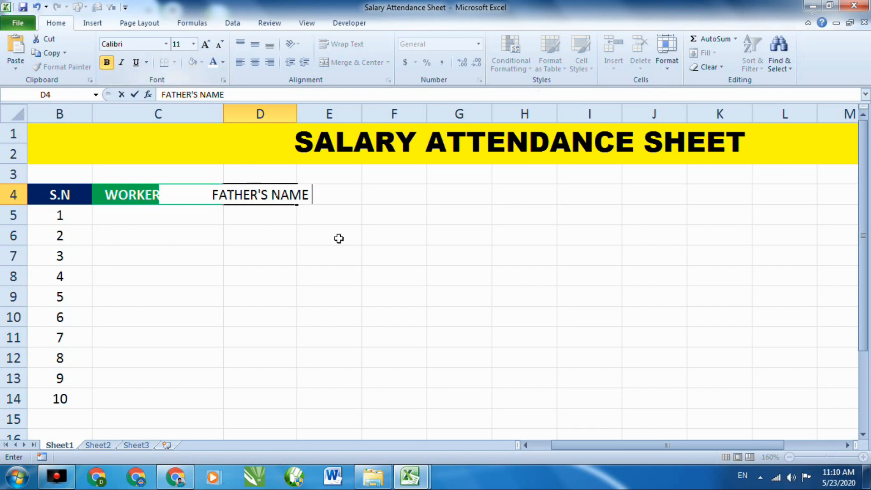
click(386, 254)
Widen column D to fit the FATHER'S NAME heading and format the heading as bold white text on a purple fill
click(288, 192)
click(107, 62)
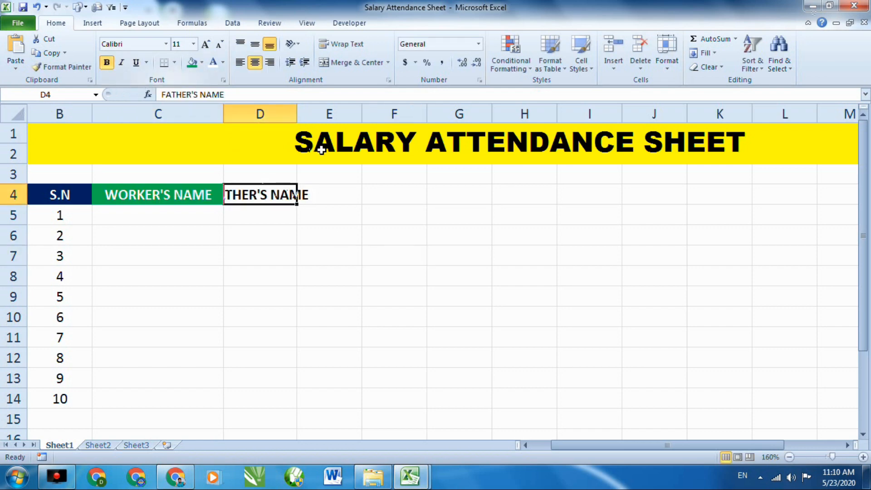
drag(297, 112, 334, 118)
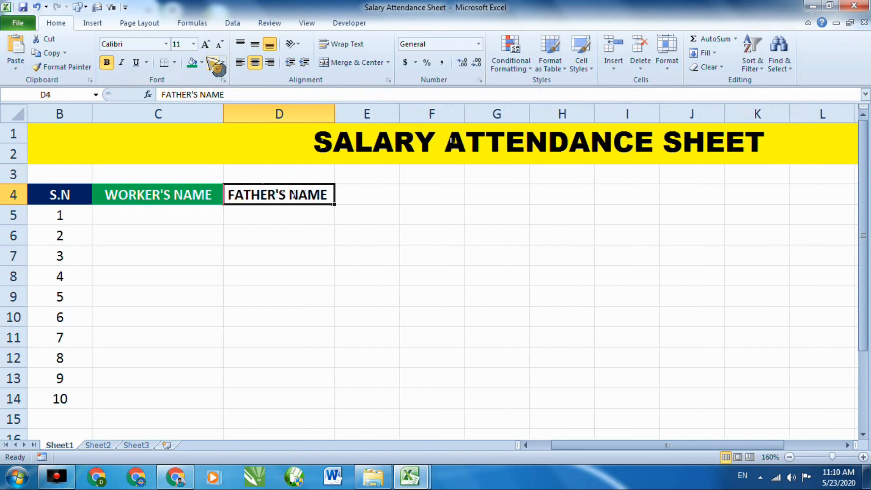
click(202, 62)
click(289, 155)
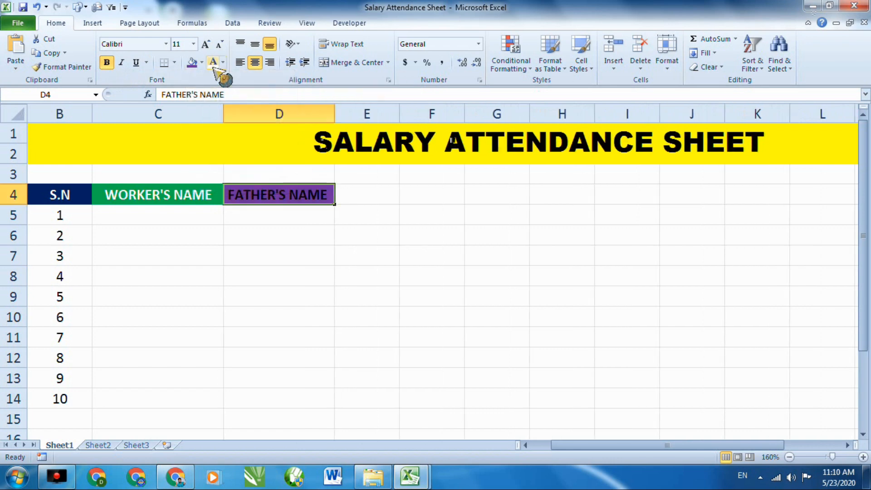
click(434, 248)
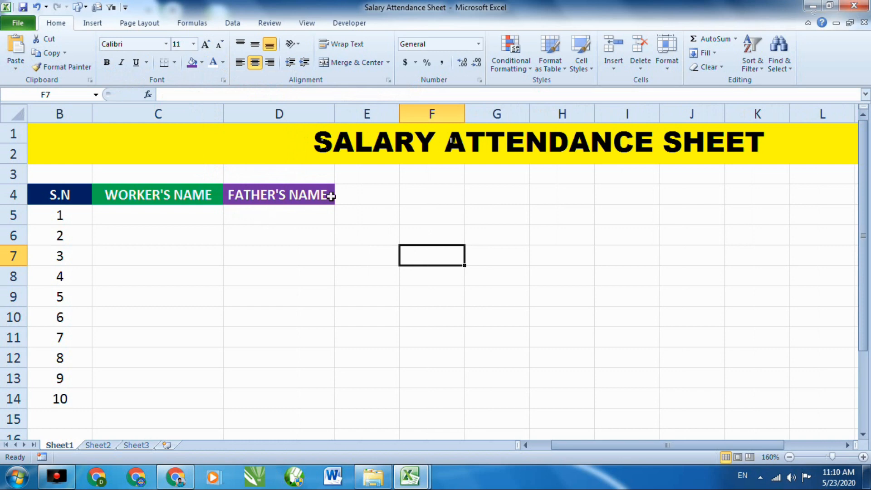
Enter the column heading "WORKER ID" in cell E4
click(349, 193)
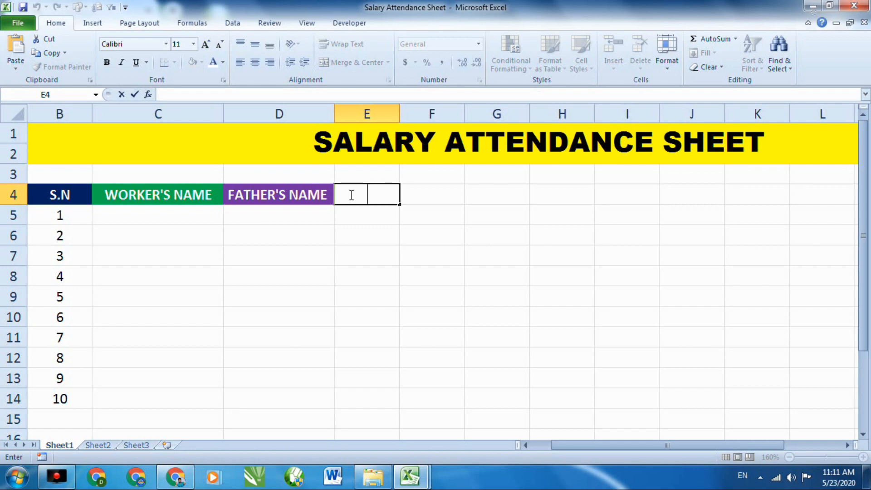
text(WORKE)
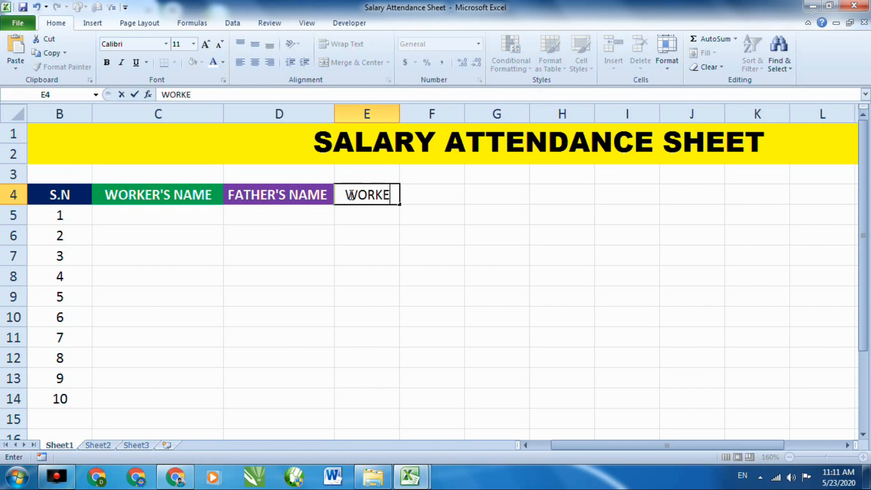
key(BackSpace)
key(BackSpace)
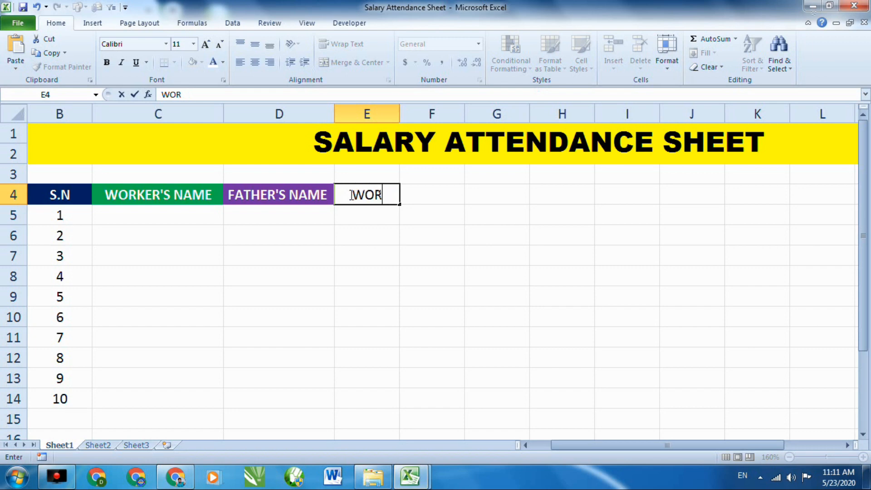
text(KER ID)
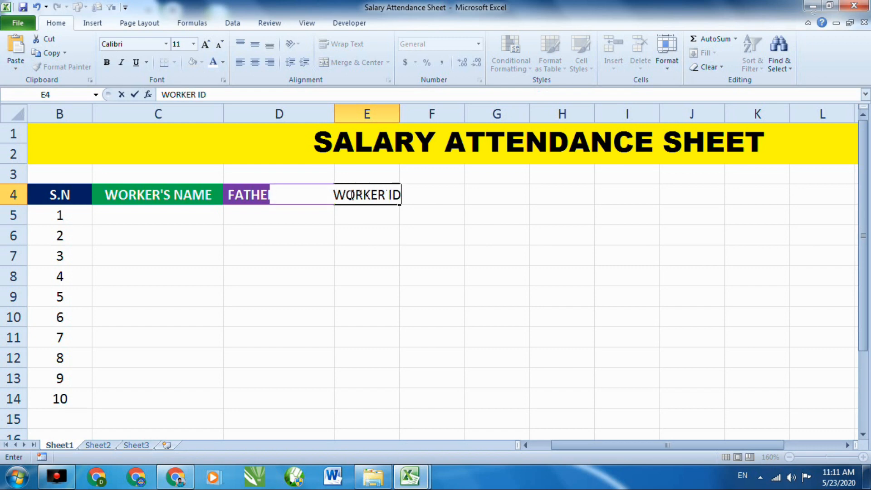
click(460, 277)
Widen column E to fit the WORKER ID heading and format the heading as bold white text on a red fill
click(377, 195)
click(416, 195)
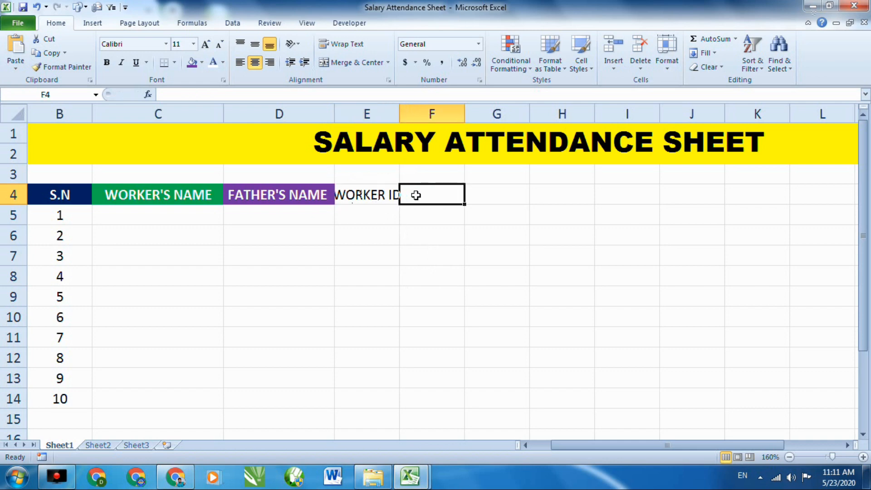
drag(399, 113, 425, 113)
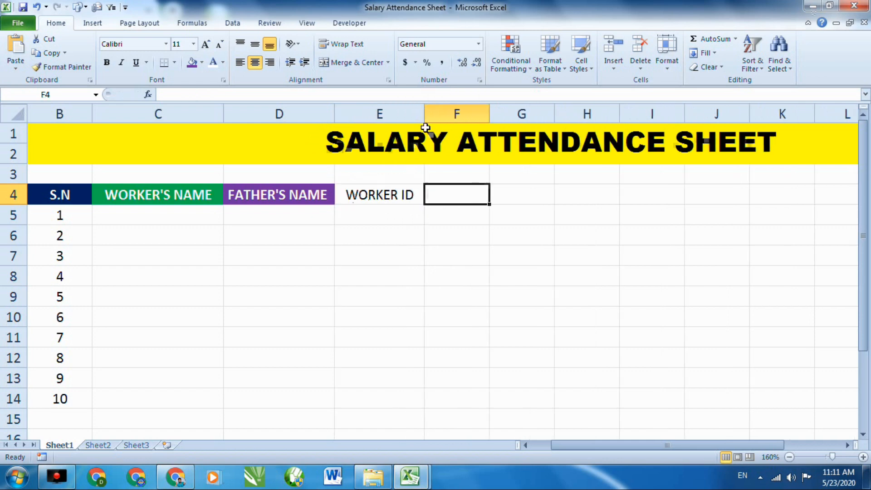
click(385, 194)
click(107, 62)
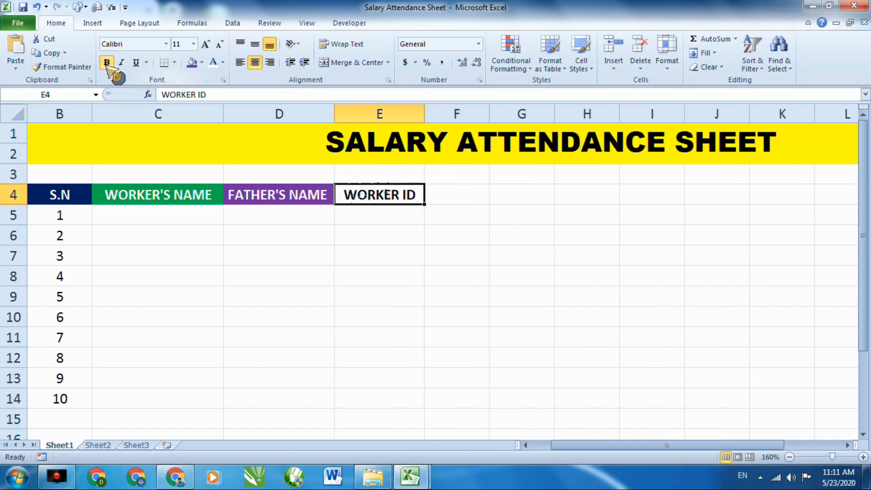
click(202, 62)
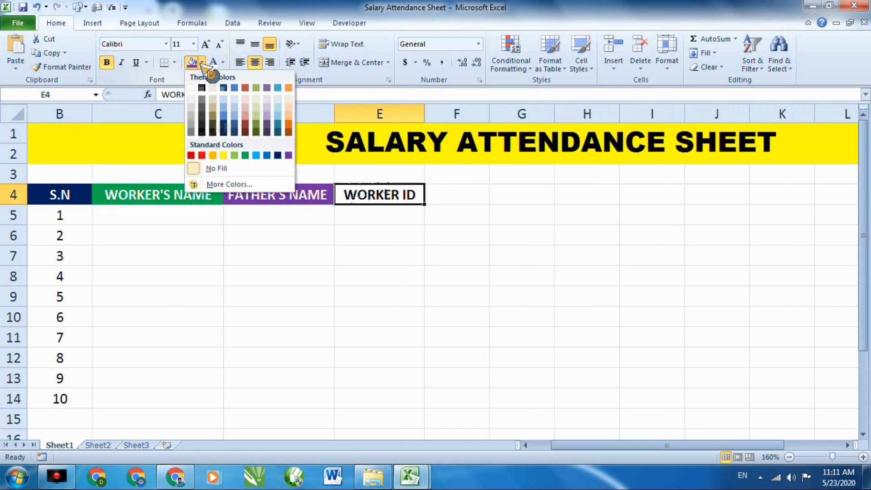
click(201, 155)
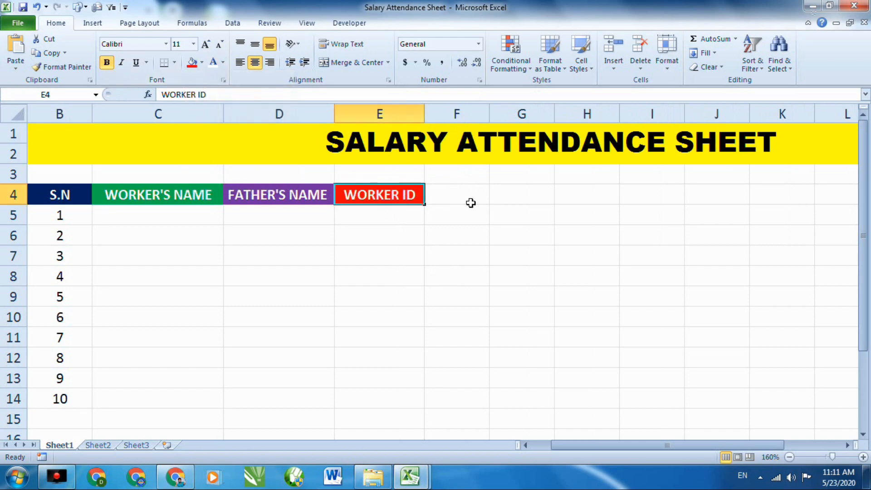
click(379, 213)
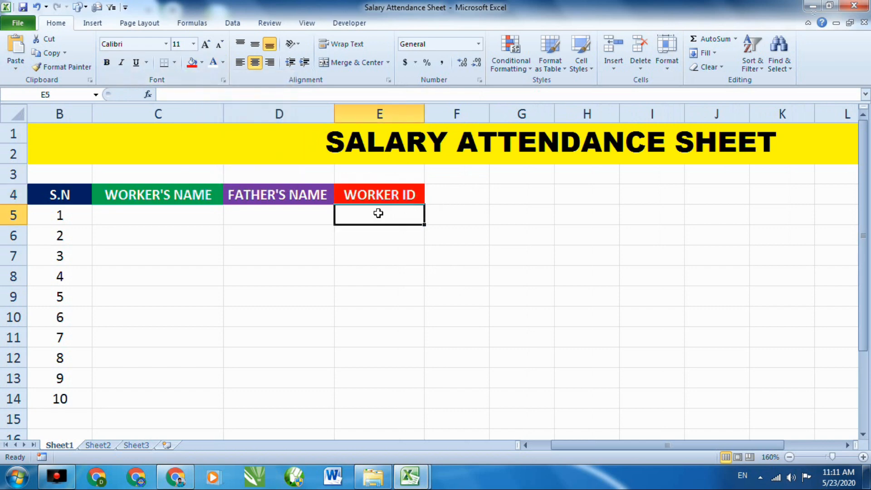
Enter the column heading "POSITION" in cell F4
click(444, 191)
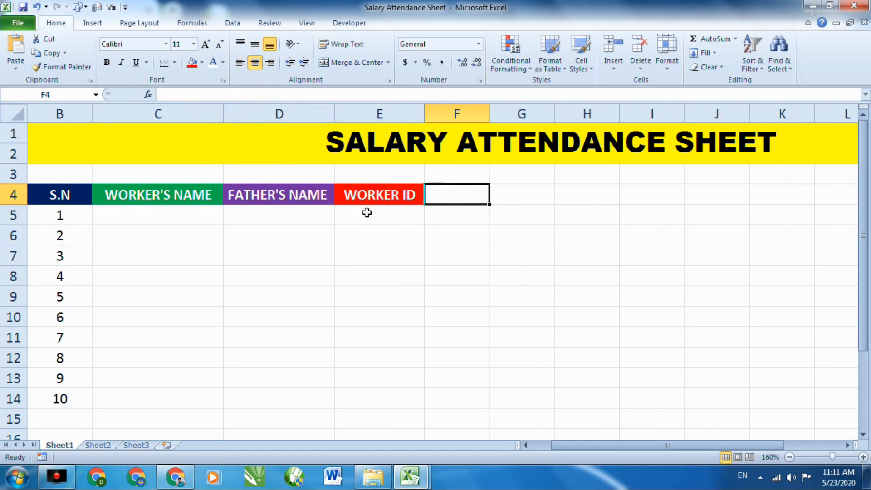
double_click(438, 193)
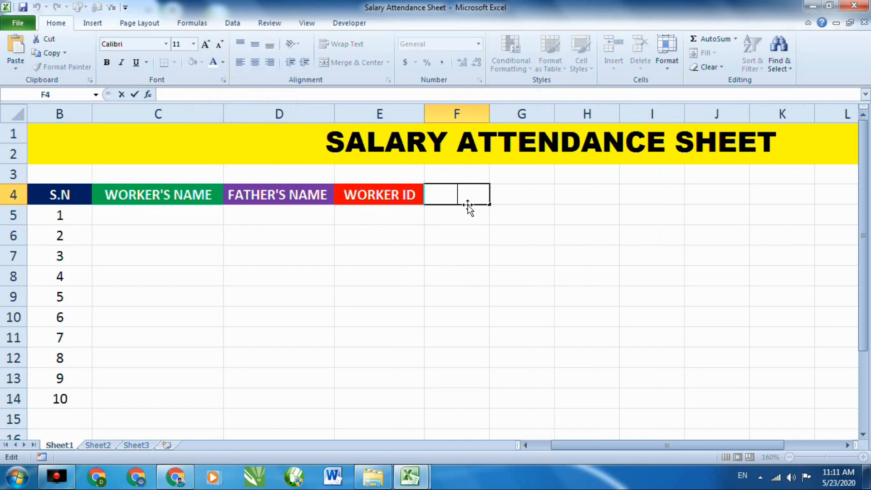
text(POSITION)
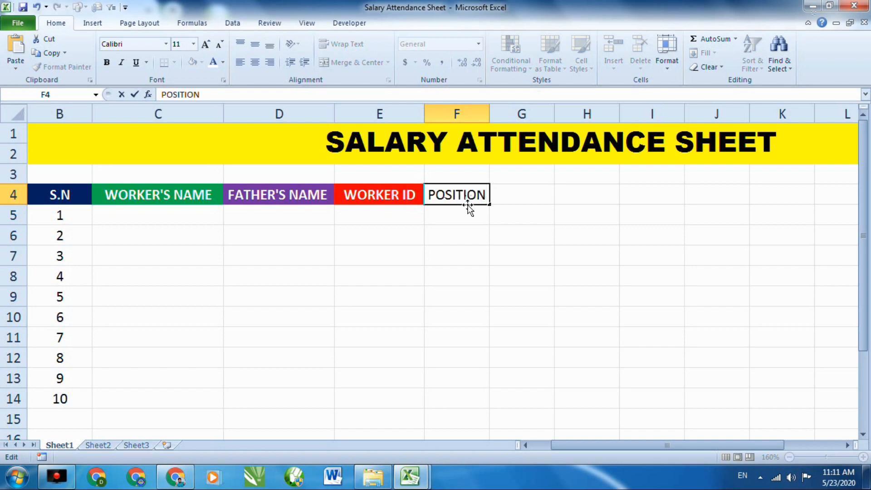
click(456, 233)
Format the POSITION heading as bold white text on a light green fill
click(454, 195)
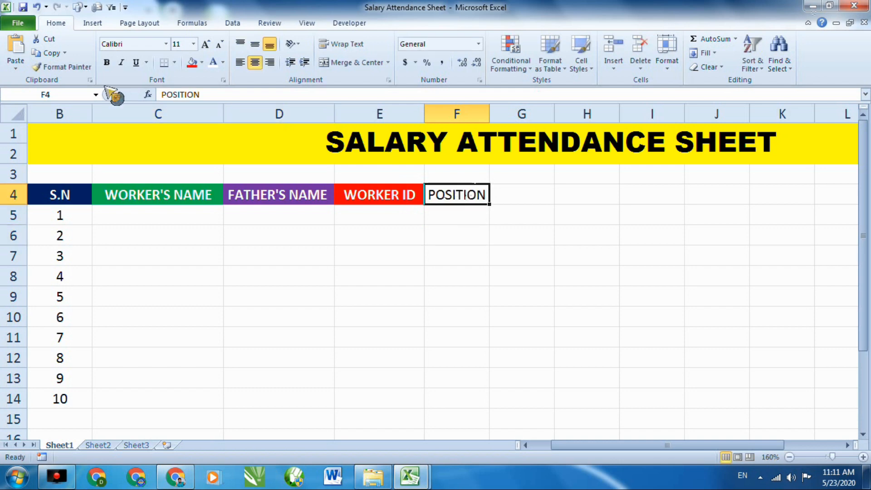
click(106, 62)
click(223, 62)
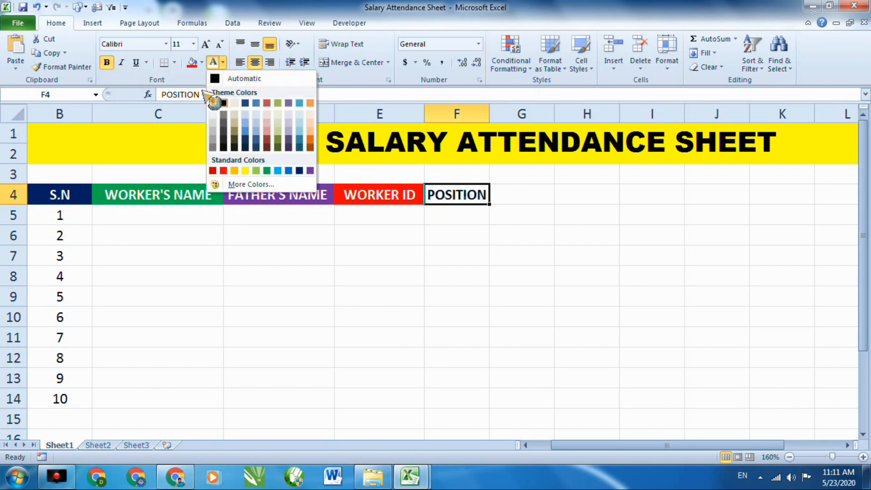
click(201, 62)
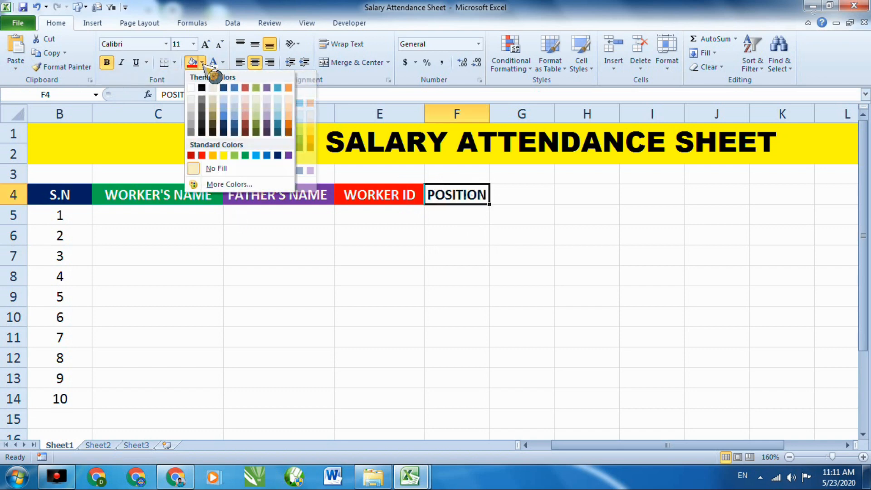
click(234, 156)
click(220, 64)
click(426, 251)
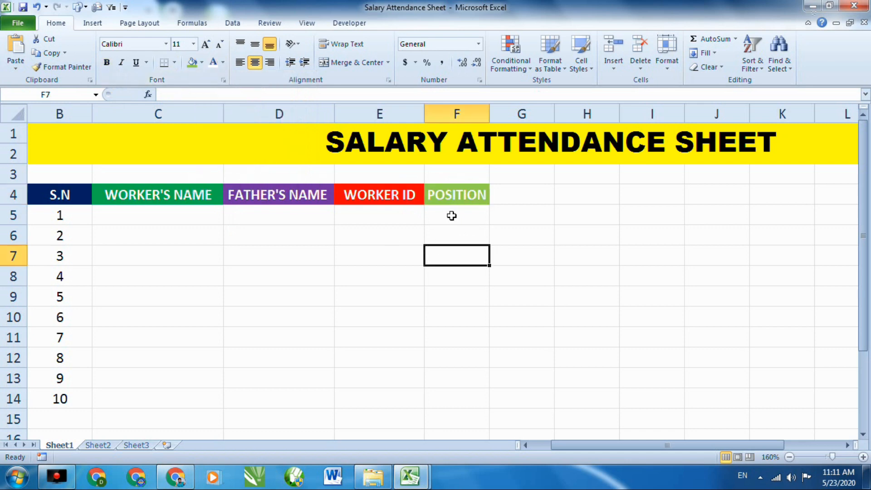
click(458, 199)
double_click(521, 200)
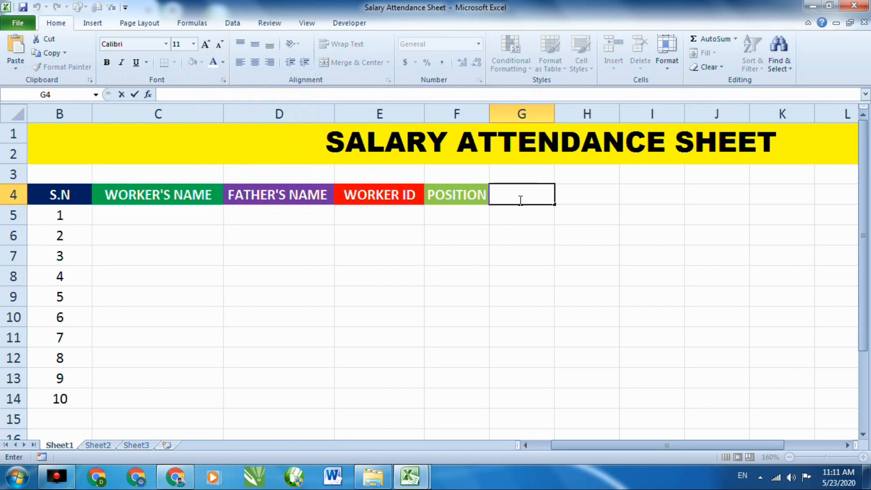
Enter the first five workers' names in cells C5 to C9 of the WORKER'S NAME column
double_click(198, 220)
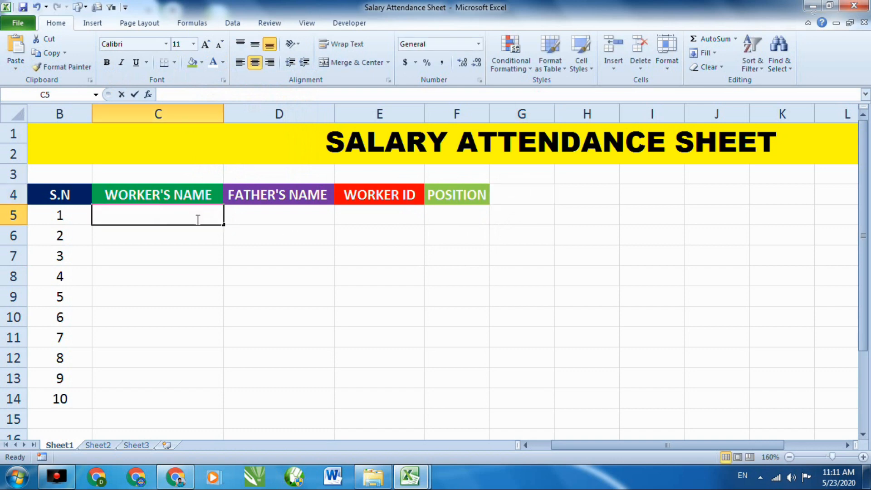
text(a)
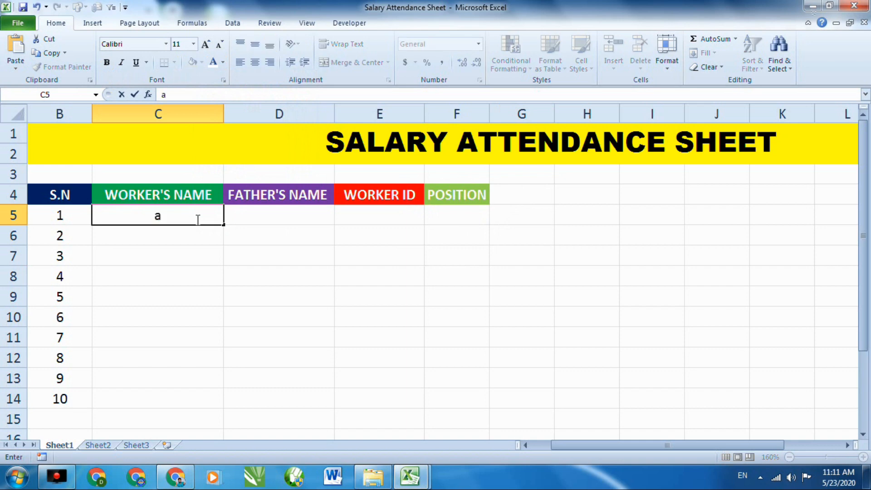
text(AMINA)
key(Return)
text(S)
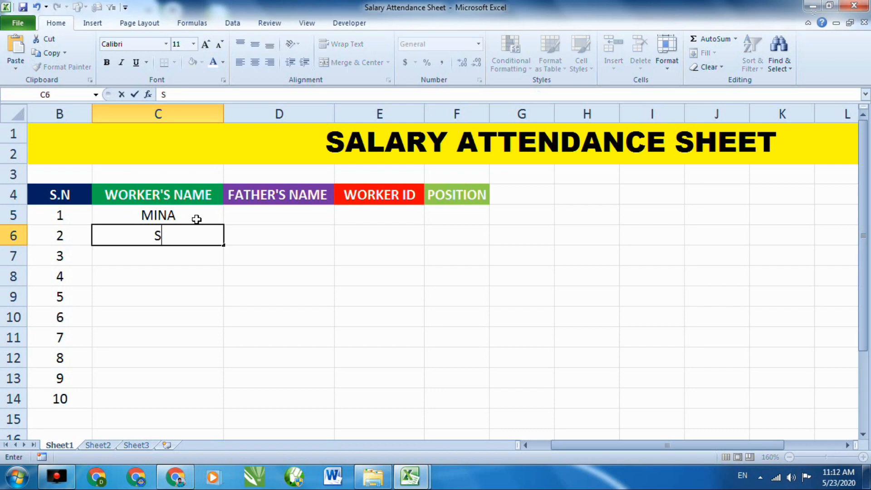
text(SAIN)
key(Return)
text(JAIN)
key(Return)
text(TEENAA)
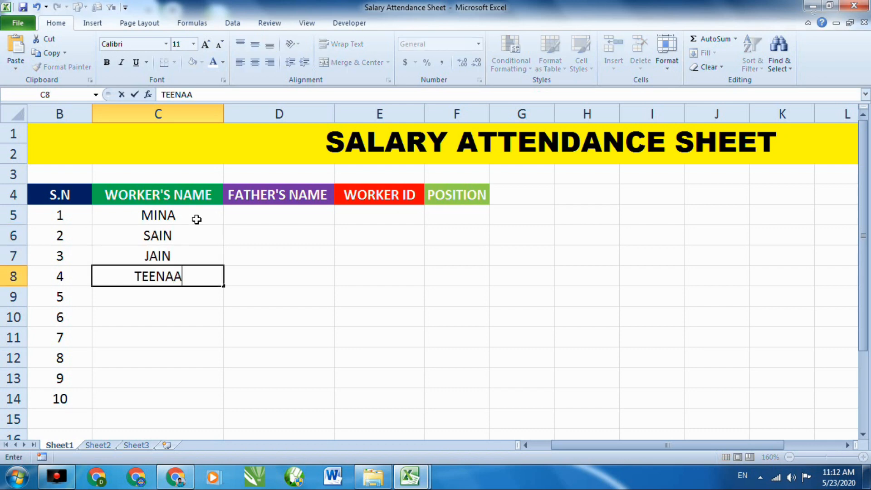
key(Return)
text(DK VERMA)
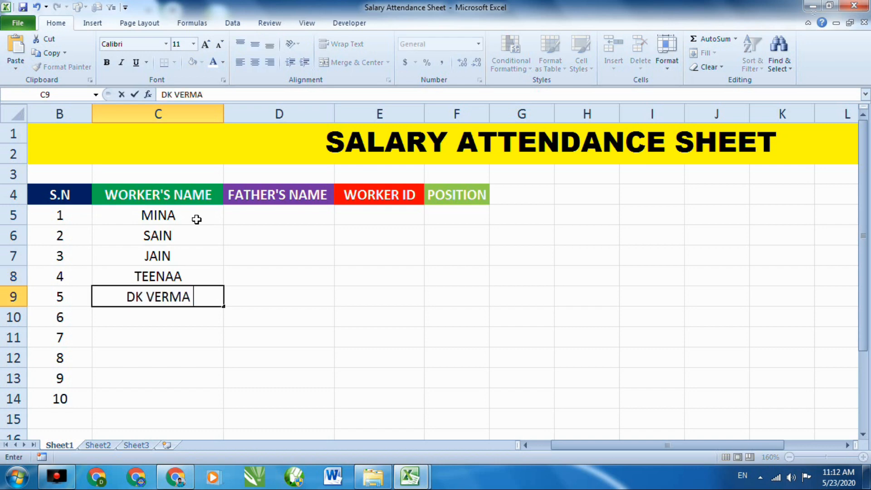
key(Return)
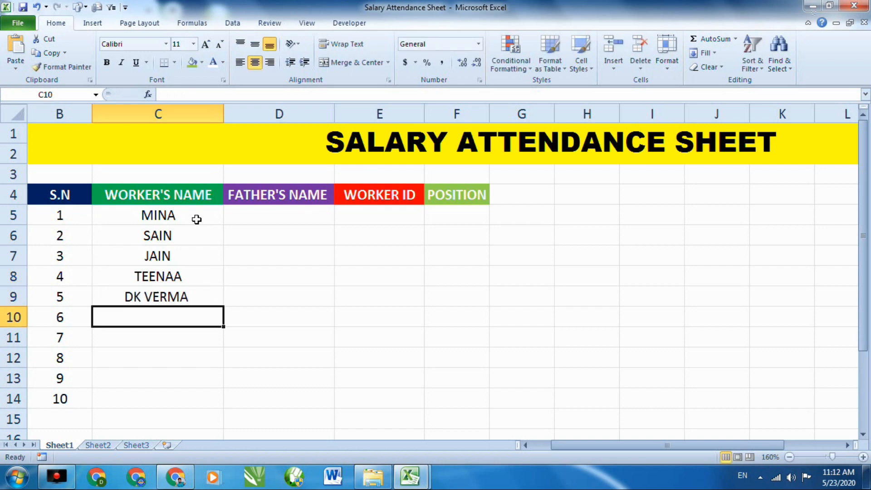
Enter the sixth and seventh workers' names in cells C10 and C11
text(M)
key(BackSpace)
key(BackSpace)
text(MIXA)
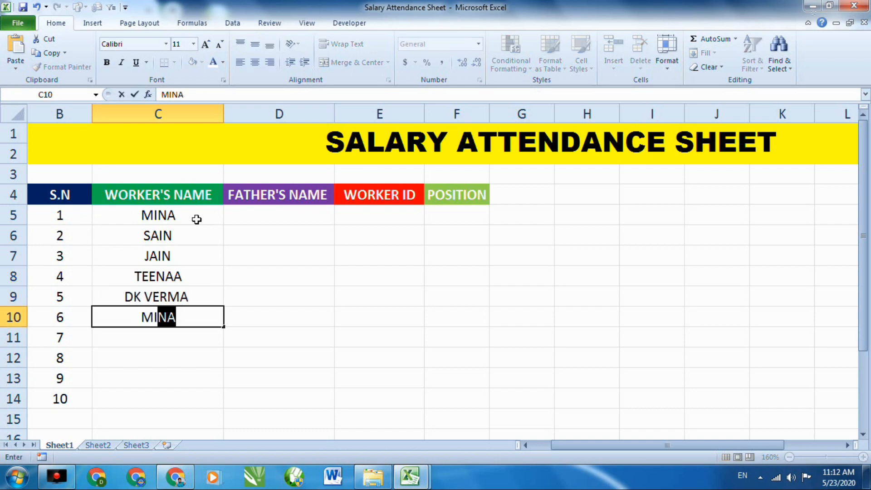
key(BackSpace)
key(BackSpace)
key(BackSpace)
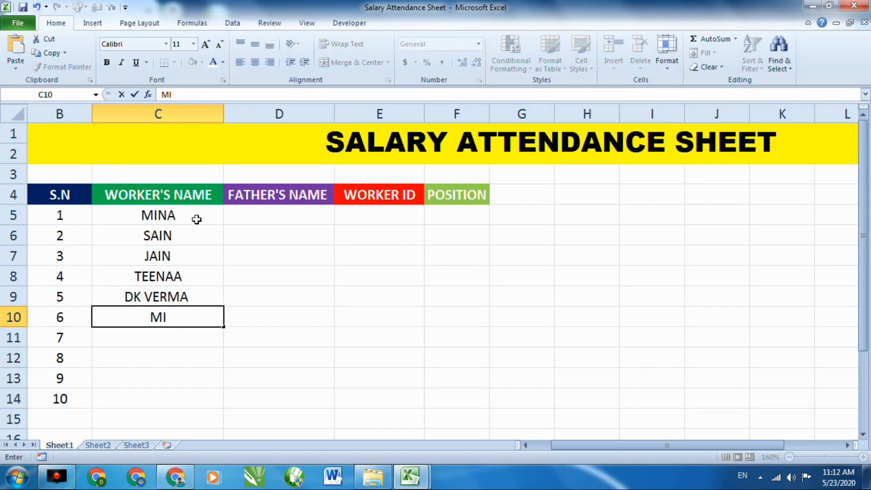
key(BackSpace)
text(DEEPAK)
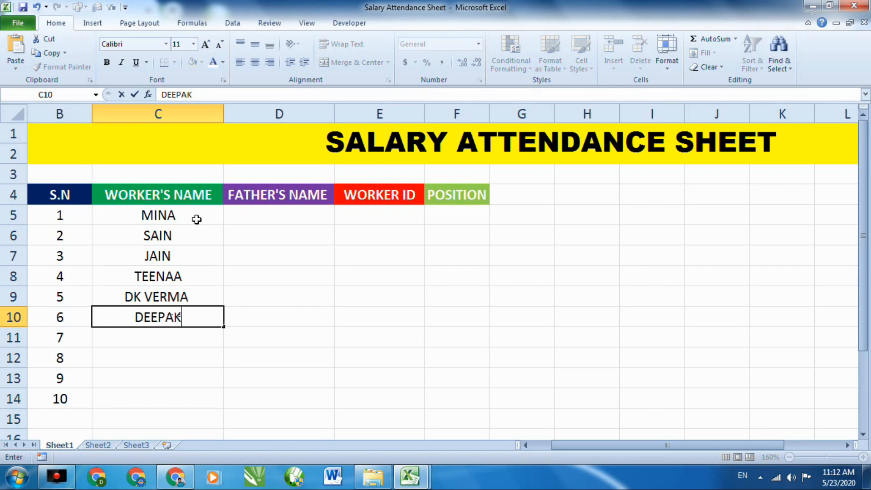
key(Return)
text(AMAN)
key(Return)
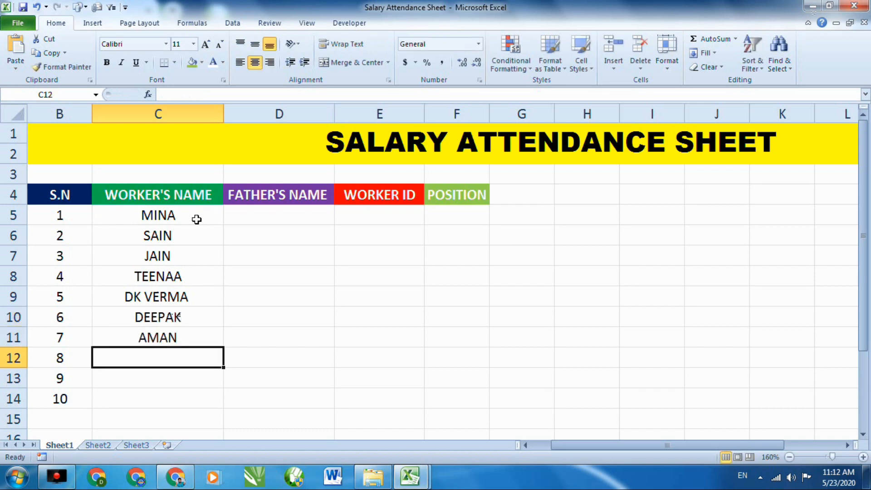
Enter the last three workers' names in cells C12 to C14
text(D)
key(BackSpace)
text(RA)
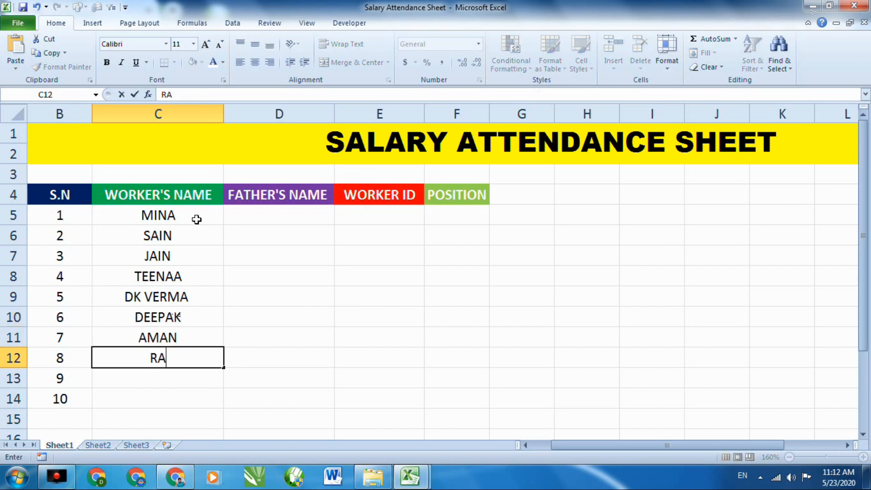
text(USHAN)
key(Return)
text(D)
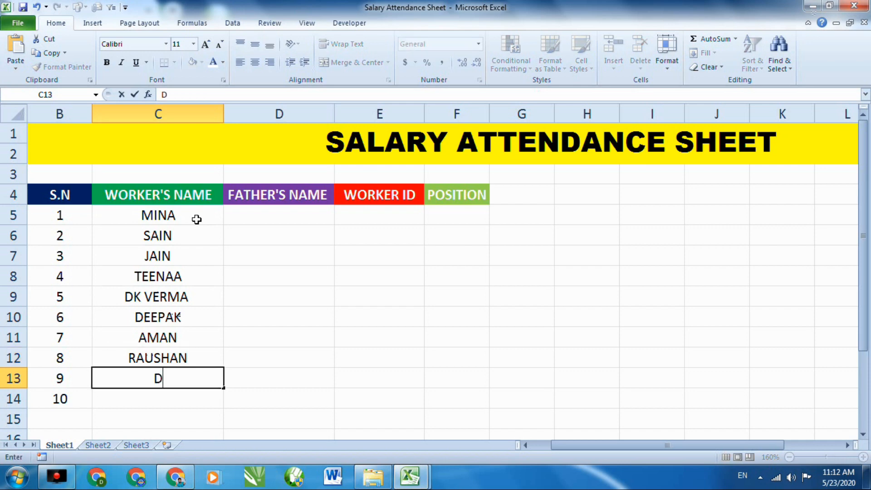
text(INESH)
key(Return)
text(K)
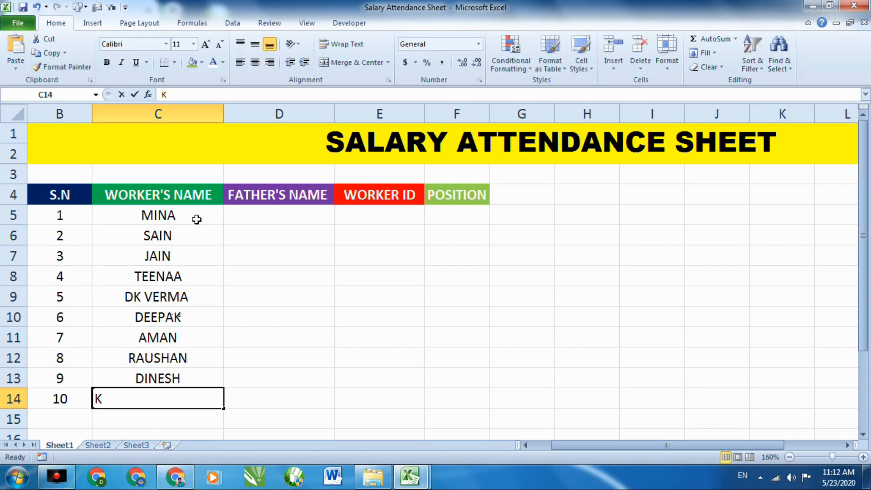
text(RIT)
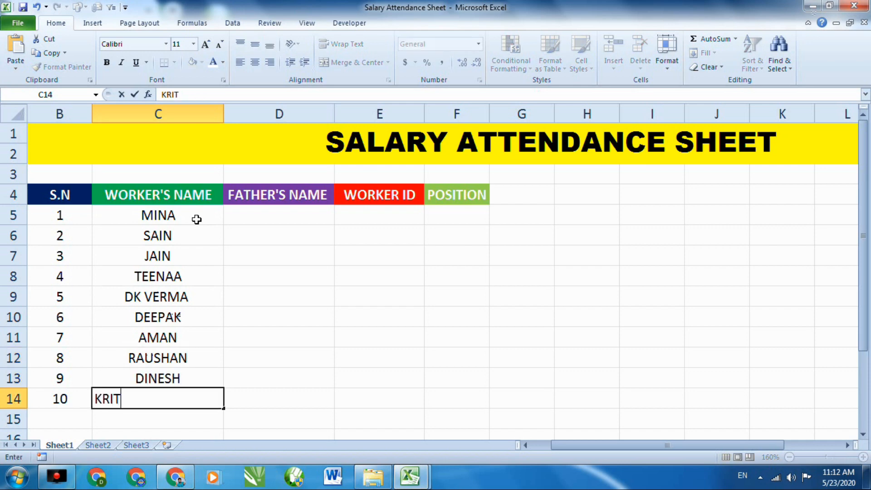
text(IKA)
key(Return)
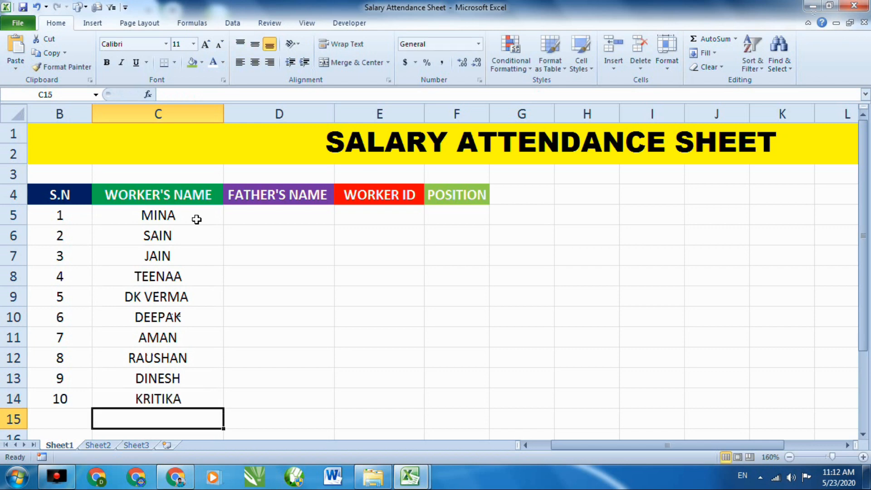
Make the serial numbers and worker names in B5:C14 bold
drag(43, 216, 180, 398)
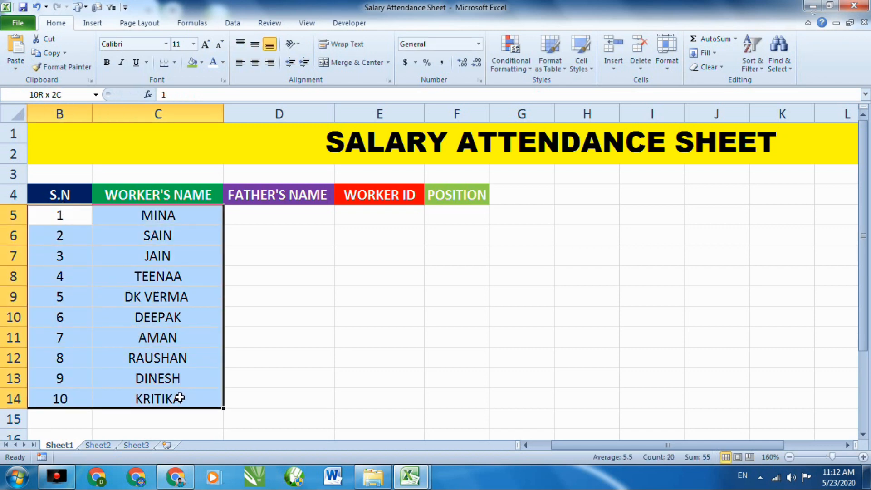
click(107, 62)
click(358, 288)
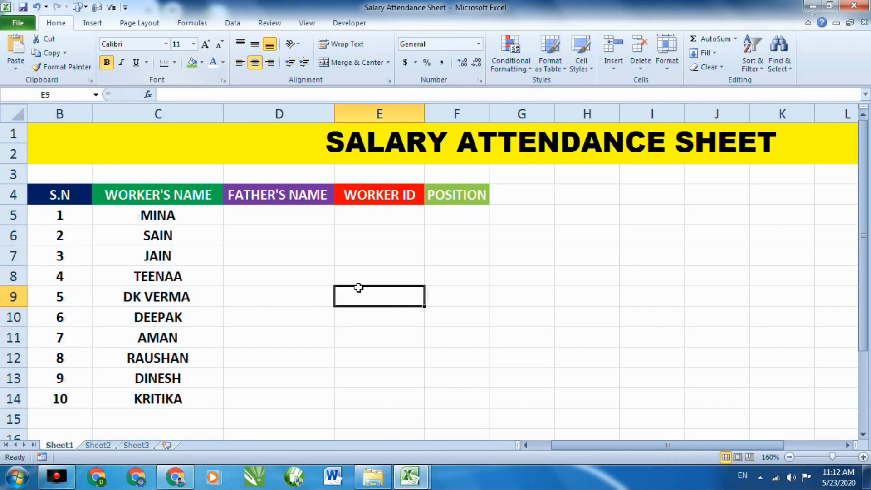
Enter the placeholder letters A, B, C, D and E in cells D5 to D9 of the FATHER'S NAME column
double_click(260, 216)
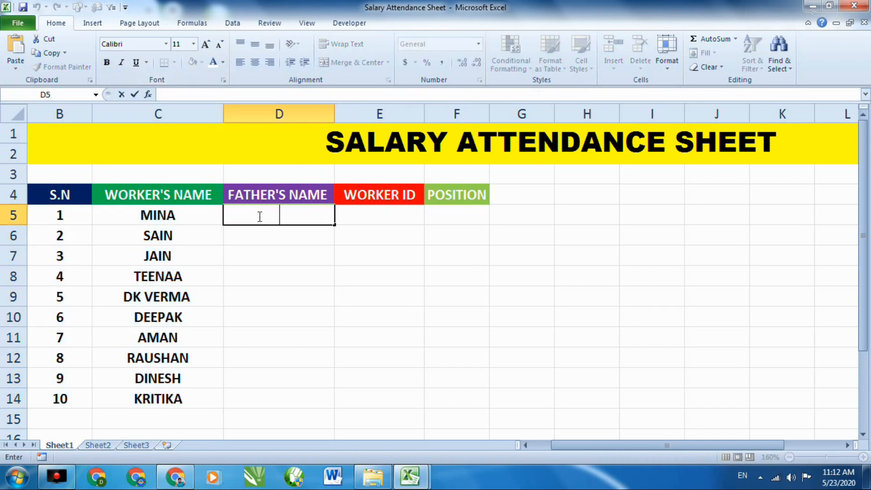
text(A)
key(Return)
text(B)
key(Return)
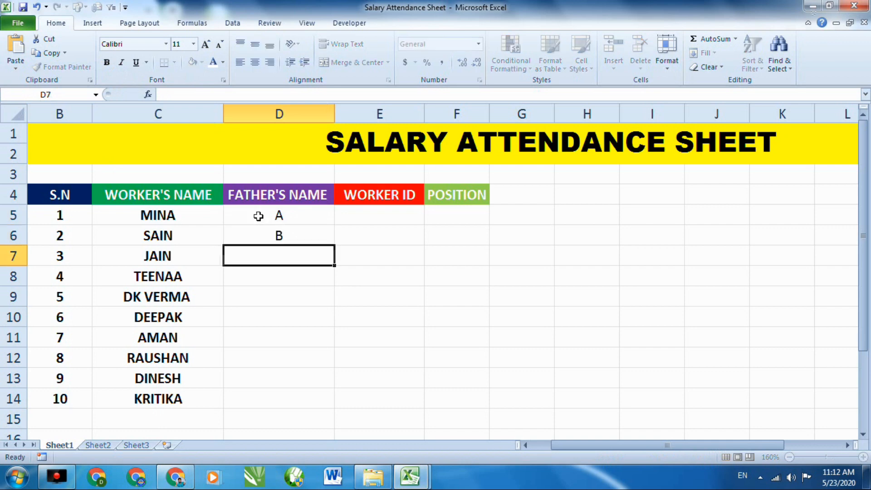
text(C)
key(Return)
text(D)
key(Return)
text(E)
key(Return)
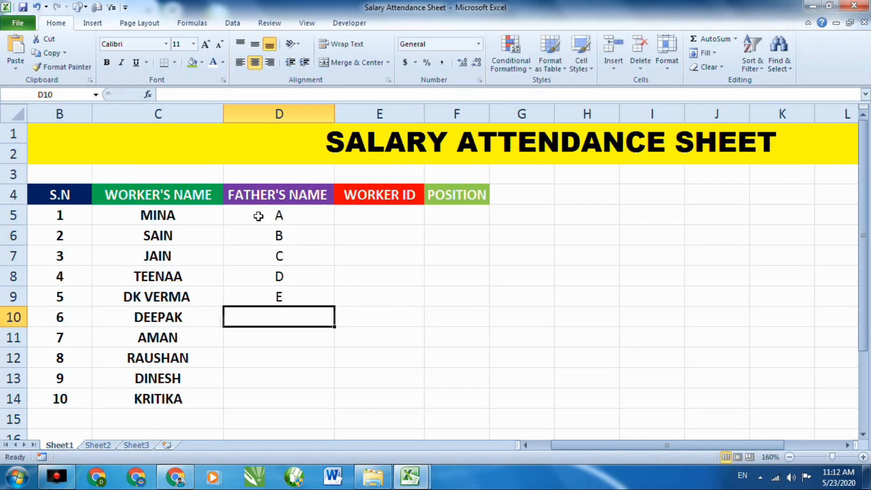
Fill cells D10 to D14 of the FATHER'S NAME column with the placeholder letters F, G, H, I and J
text(F)
key(Return)
text(G)
key(Return)
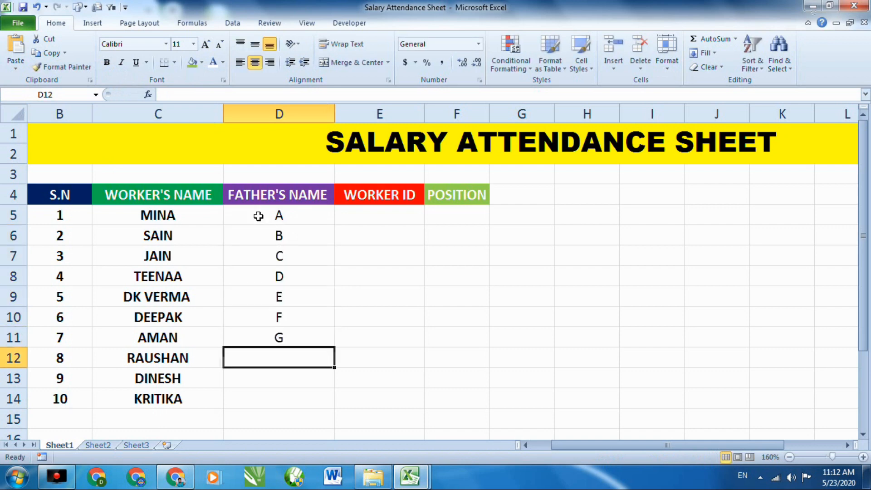
text(H)
key(Return)
text(J)
key(Return)
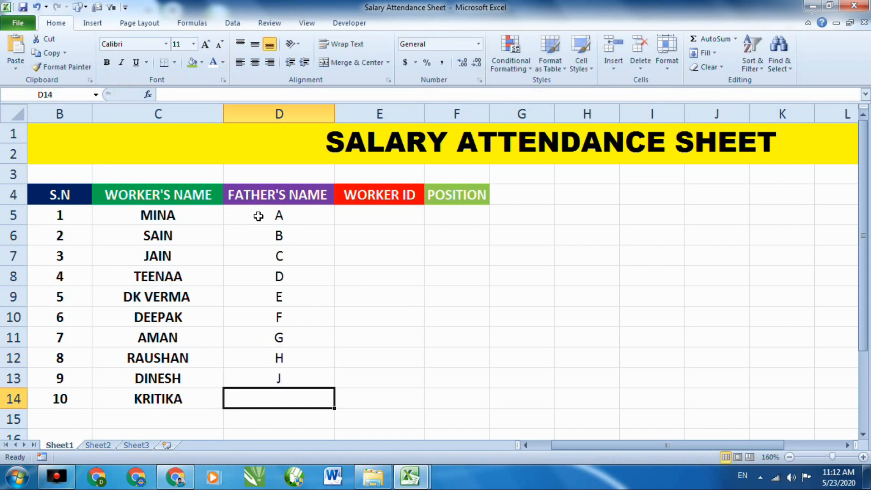
key(Up)
text(I)
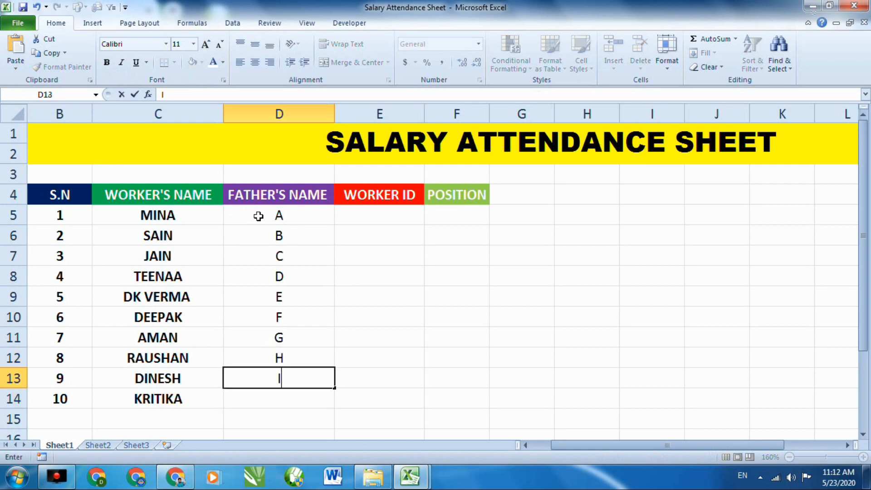
key(Return)
text(J)
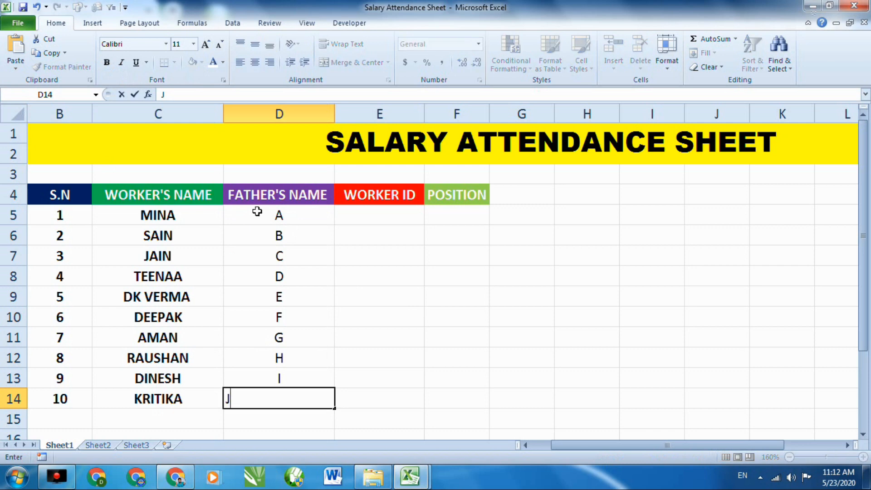
Enter four-digit worker IDs for the first two workers in cells E5 and E6 of the WORKER ID column
click(380, 224)
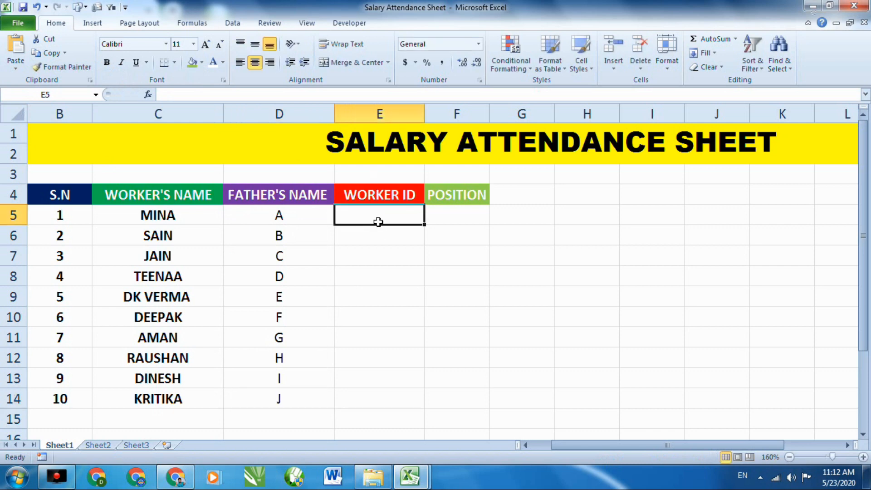
double_click(379, 222)
text(2145)
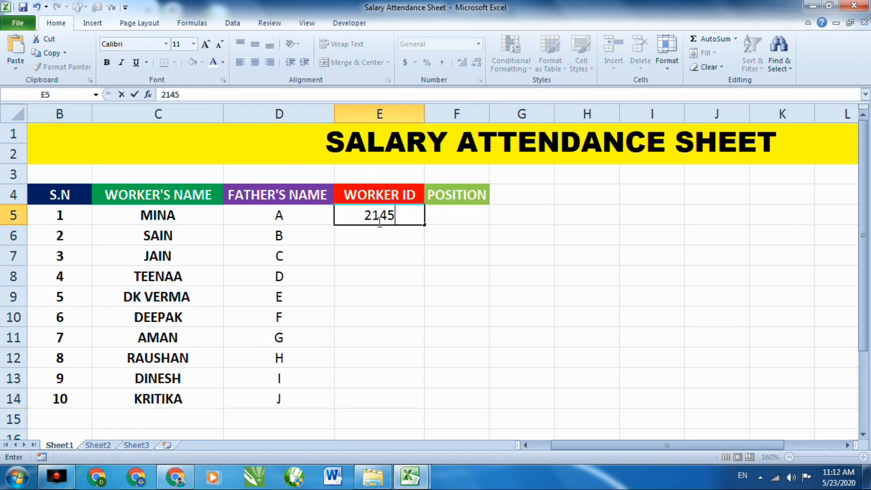
key(Return)
text(235)
key(Page_Down)
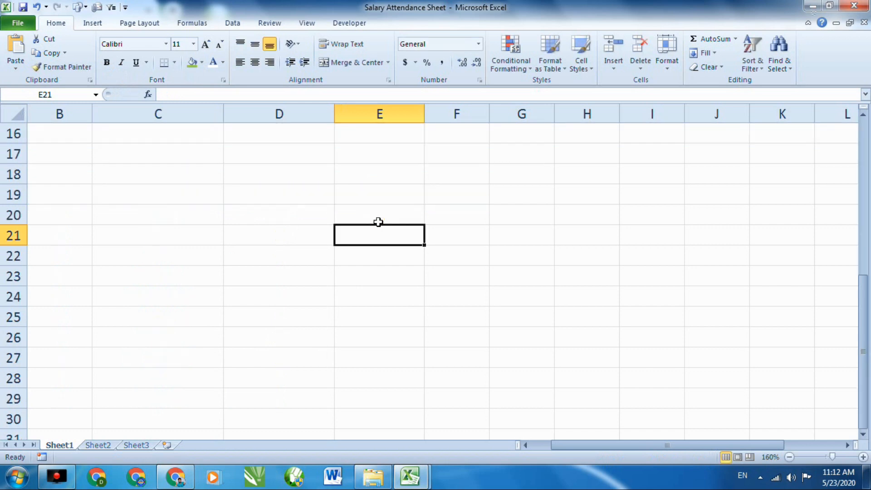
scroll(515, 352, up, 5)
click(408, 258)
click(399, 237)
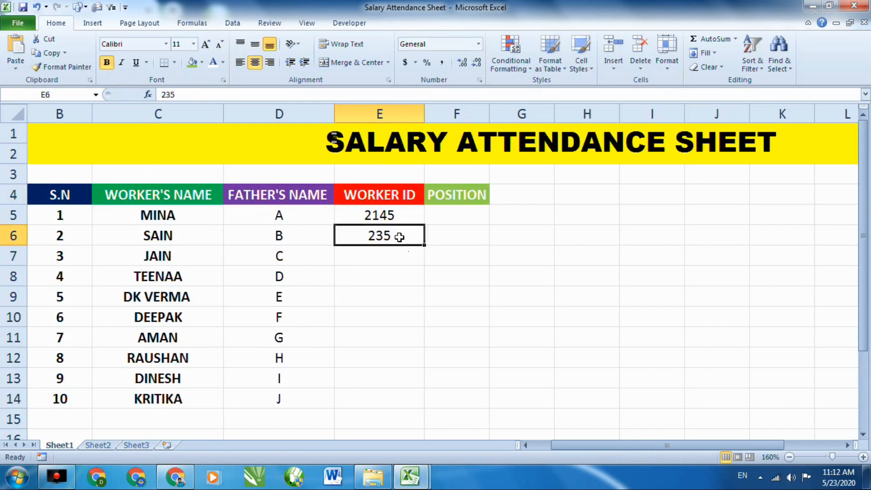
text(1542)
key(Return)
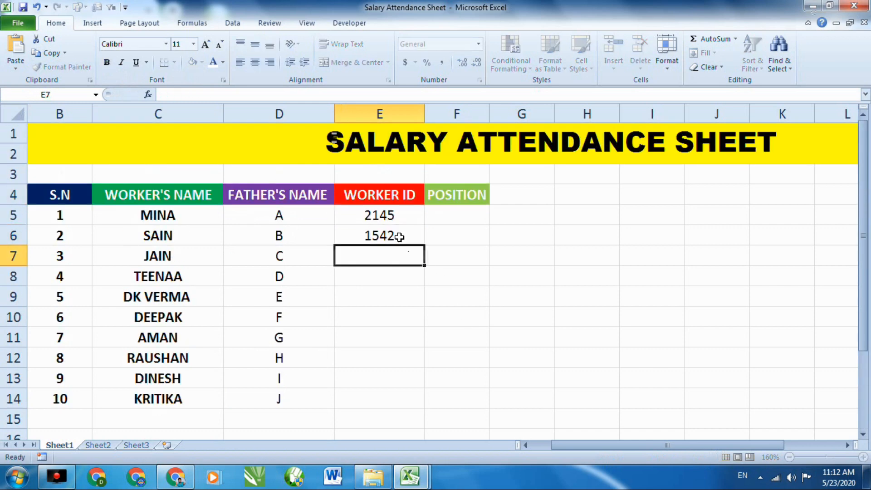
Enter four-digit worker IDs for workers 3 to 6 in cells E7 to E10
text(5784)
key(Return)
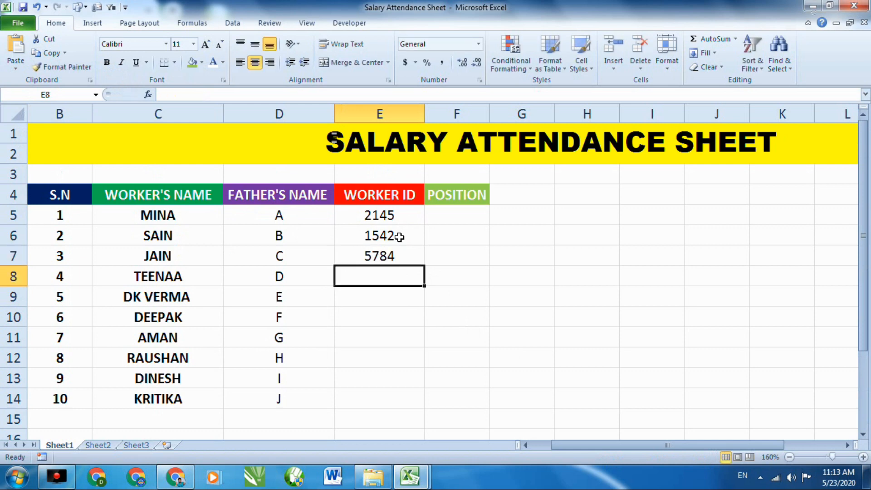
text(9575)
key(Return)
text(12123)
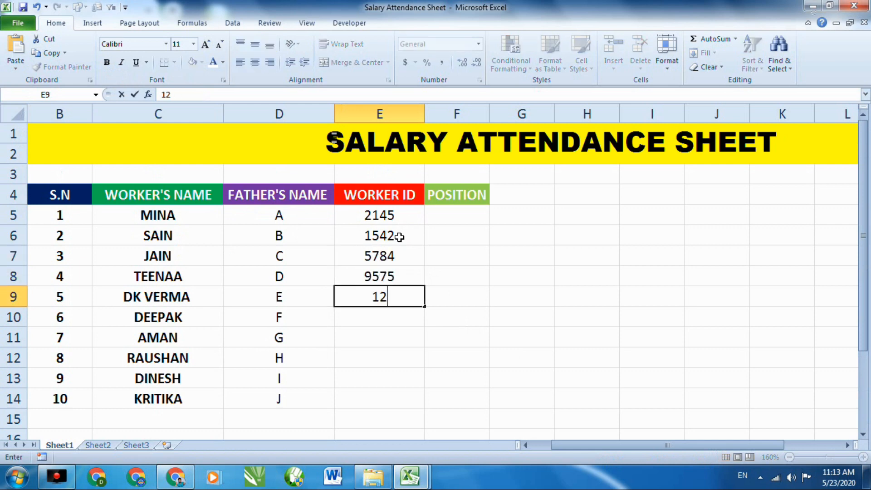
key(Return)
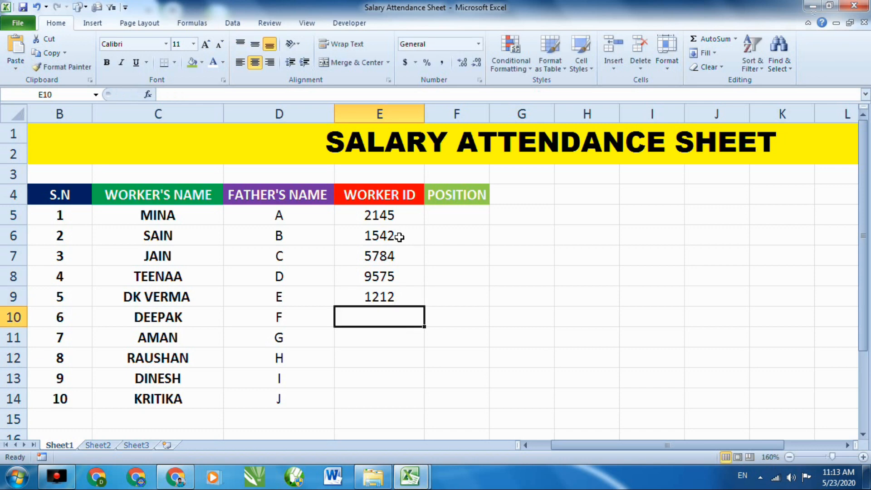
text(5412)
key(Return)
Complete the WORKER ID column with four-digit IDs for workers 7 to 10 in cells E11 to E14
text(5141)
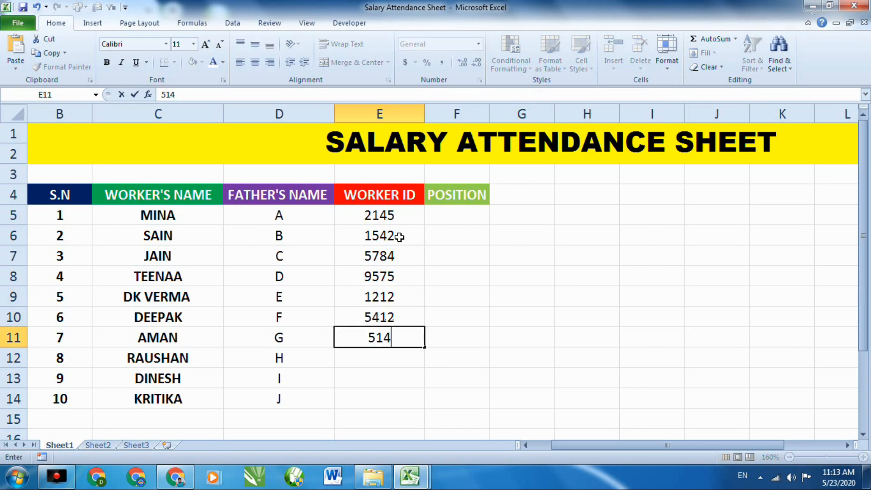
key(Return)
text(5447)
key(Return)
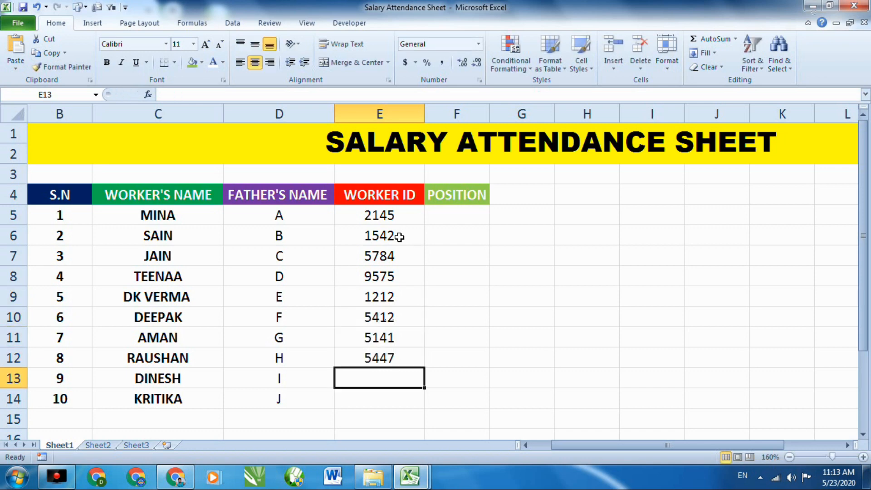
text(1201)
key(Return)
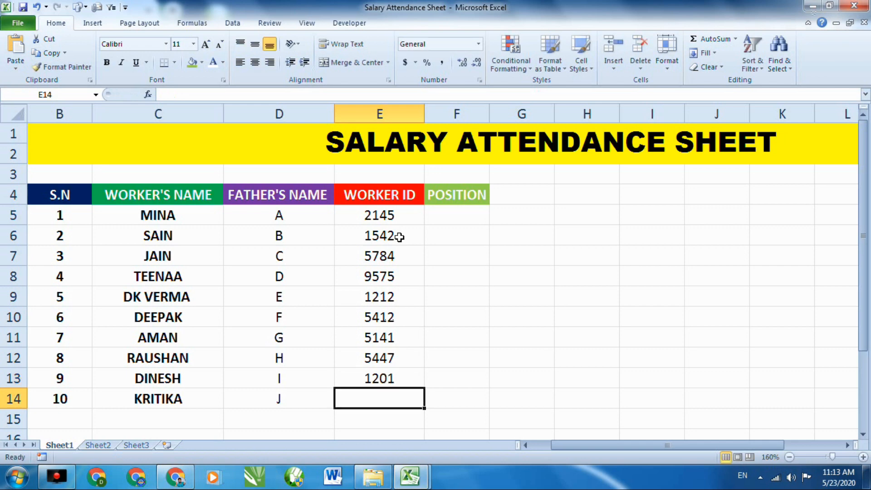
text(1782)
key(Return)
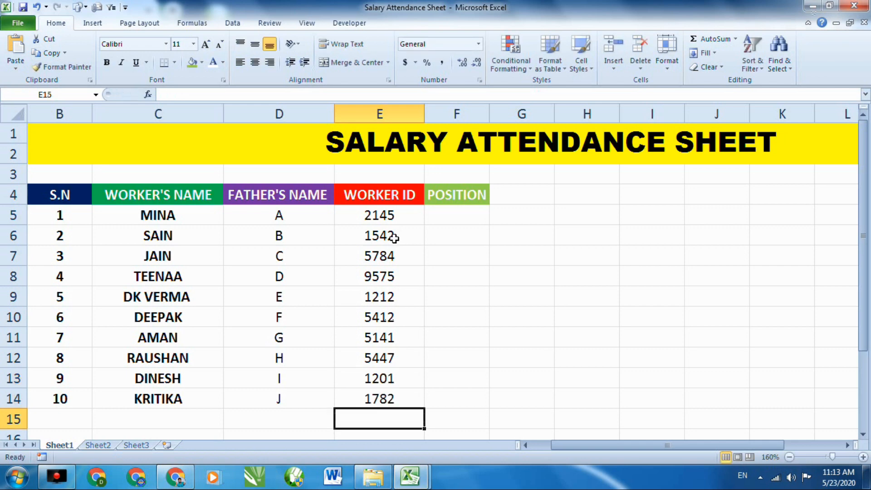
Make the fathers' names and worker IDs in D5:E14 bold
drag(284, 214, 400, 399)
click(109, 64)
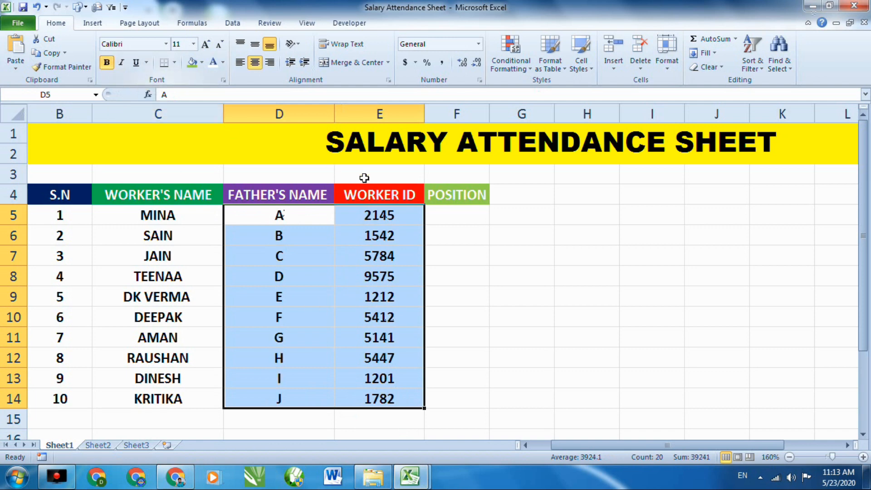
Enter LABOUR in F5 and SUPERWISER in F6 of the POSITION column, and widen column F to fit the text
click(438, 218)
double_click(439, 218)
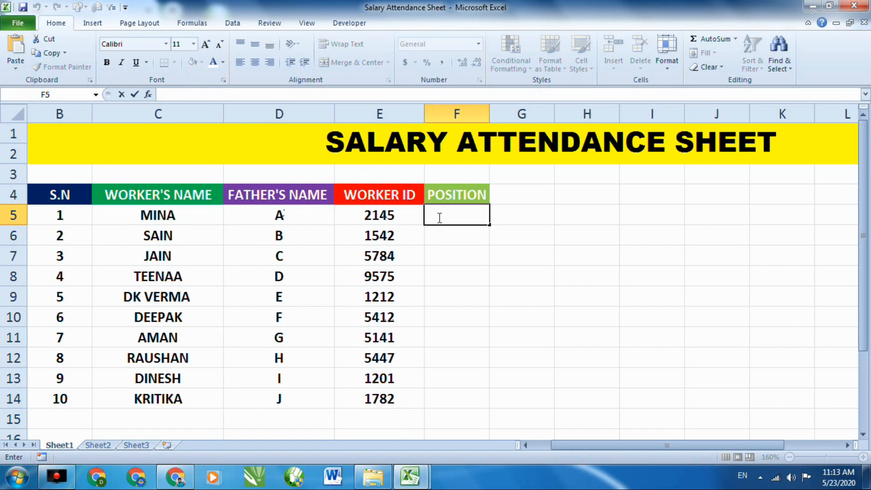
text(LABOUR)
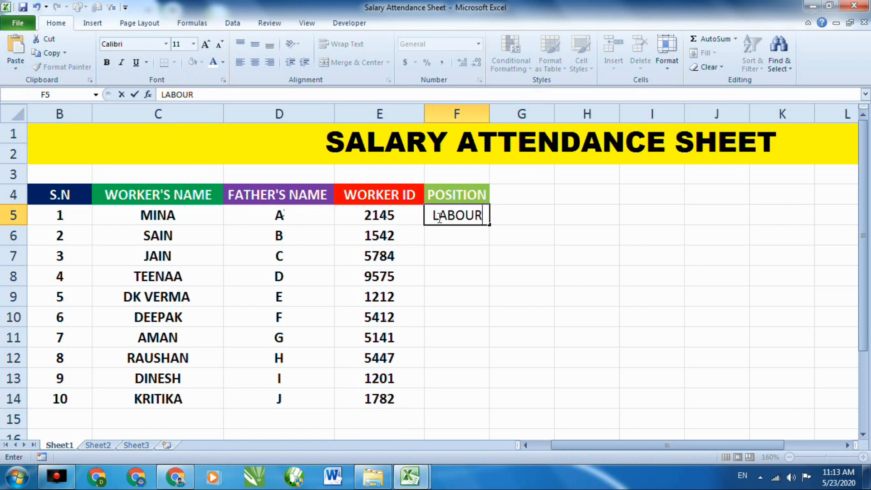
key(Return)
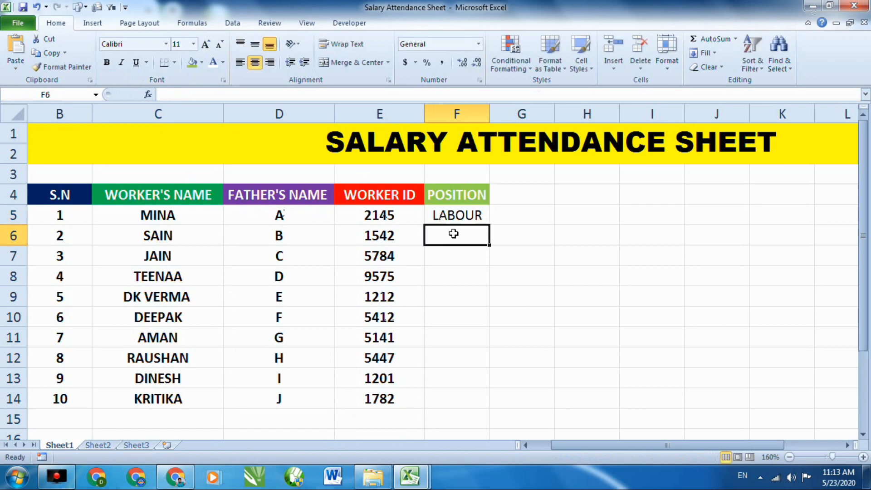
text(SIPE)
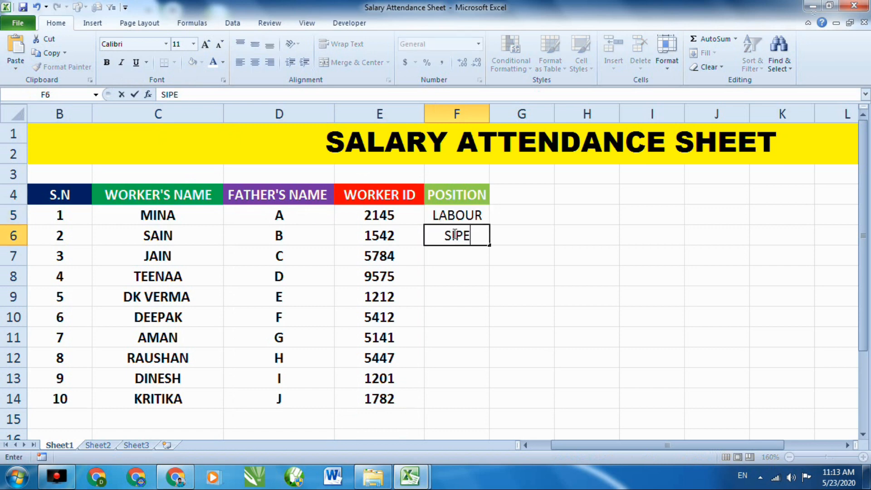
key(BackSpace)
key(BackSpace)
key(BackSpace)
text(UPERWISER)
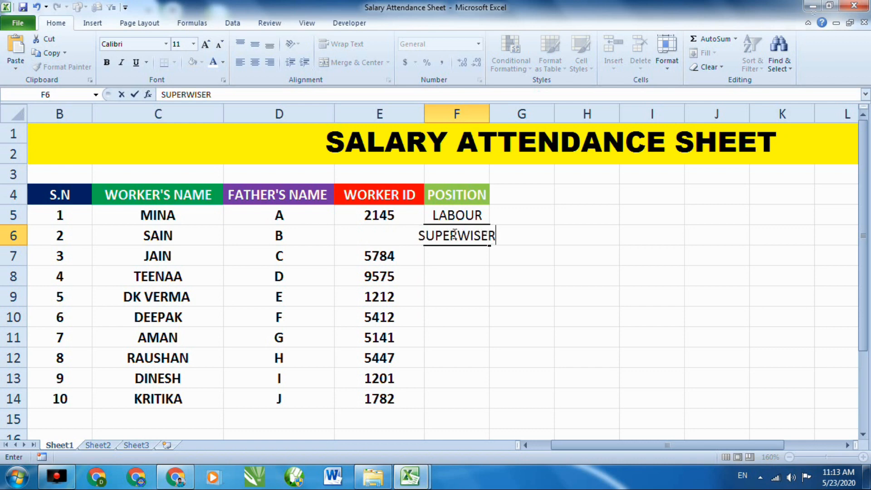
key(Return)
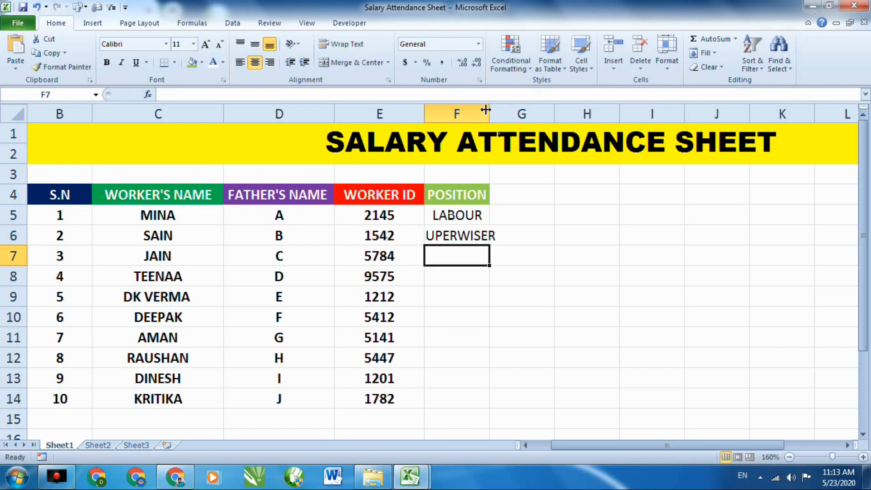
drag(490, 113, 532, 114)
Enter LABOUR in cell F7 and SUPERWISER in cell F8 of the POSITION column
click(492, 216)
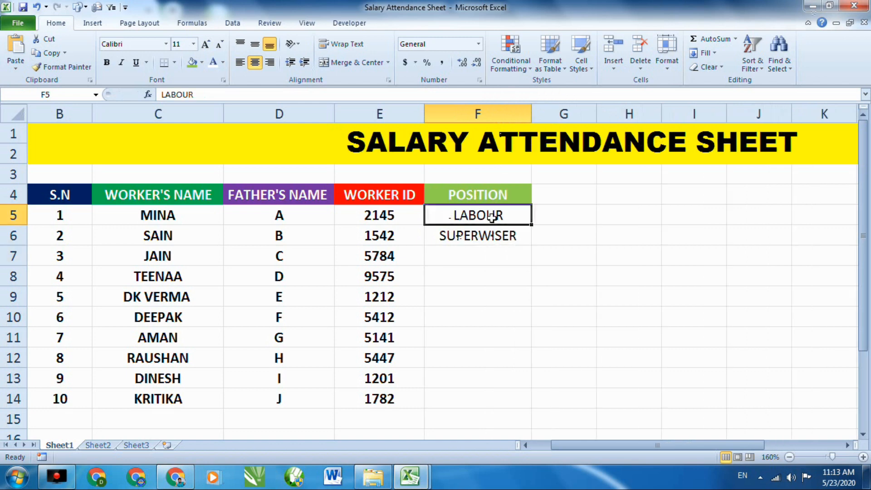
click(486, 236)
click(485, 255)
text(LA)
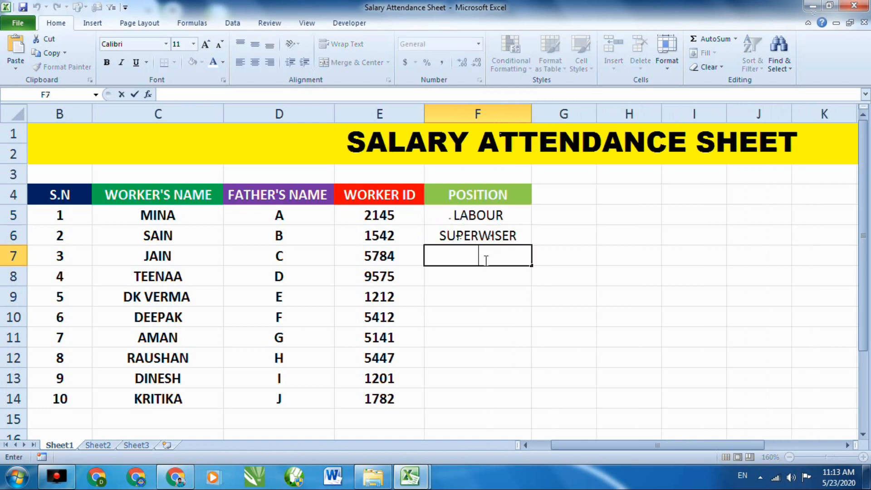
key(Tab)
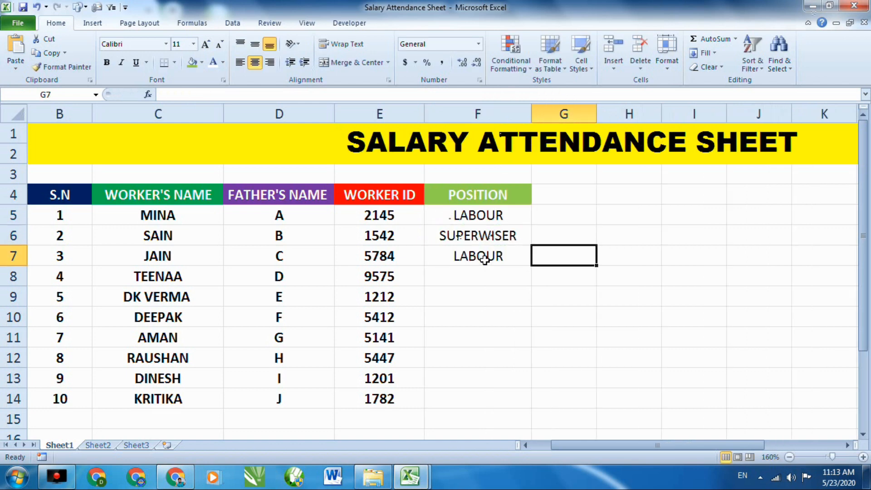
key(Down)
key(Left)
text(SU)
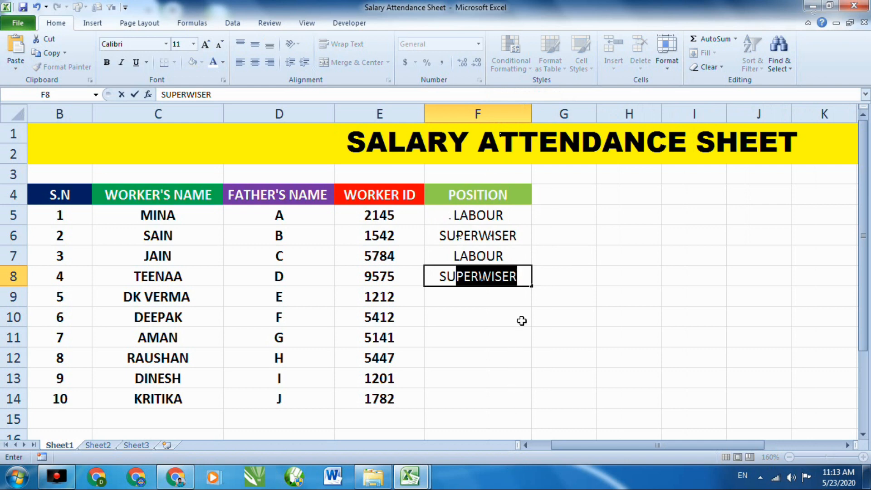
click(542, 275)
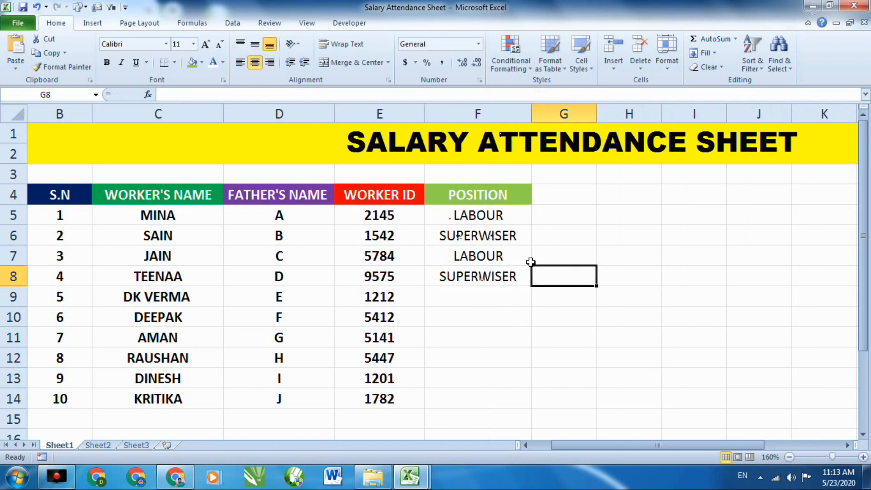
Correct the spelling of the position in cell F6 to SUPERVISOR
click(506, 239)
double_click(506, 239)
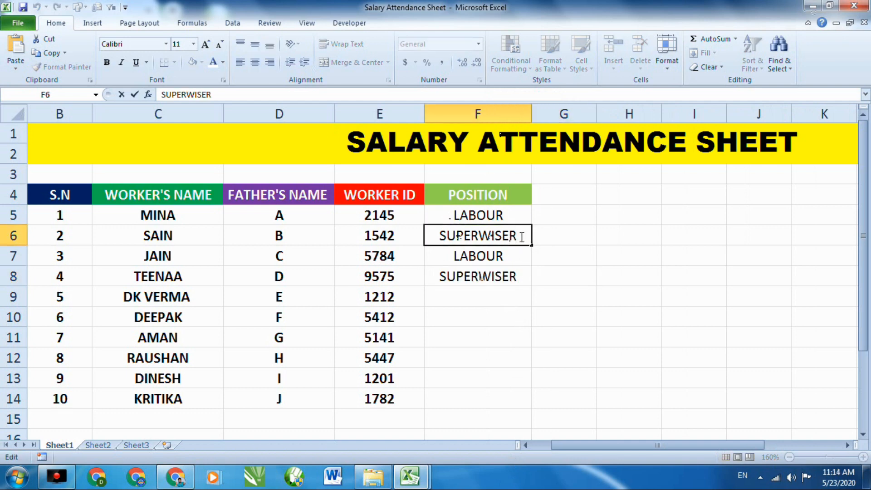
key(BackSpace)
key(BackSpace)
key(BackSpace)
key(BackSpace)
key(BackSpace)
key(BackSpace)
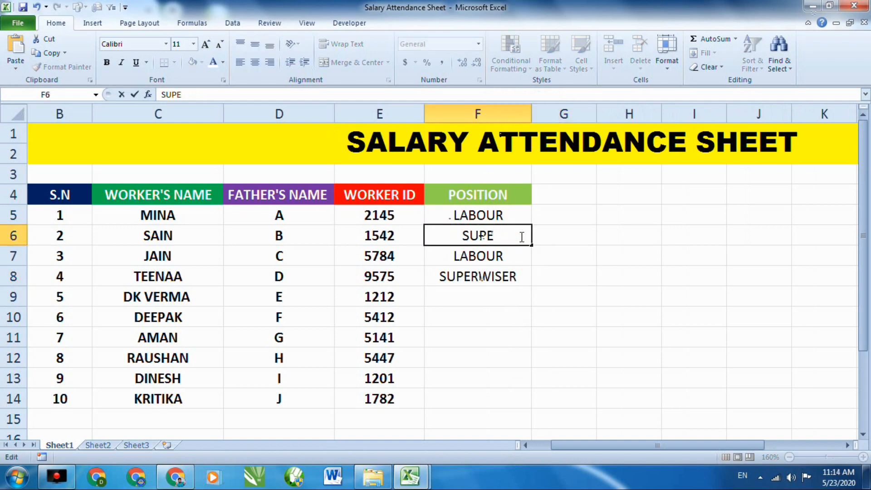
text(RVISOR)
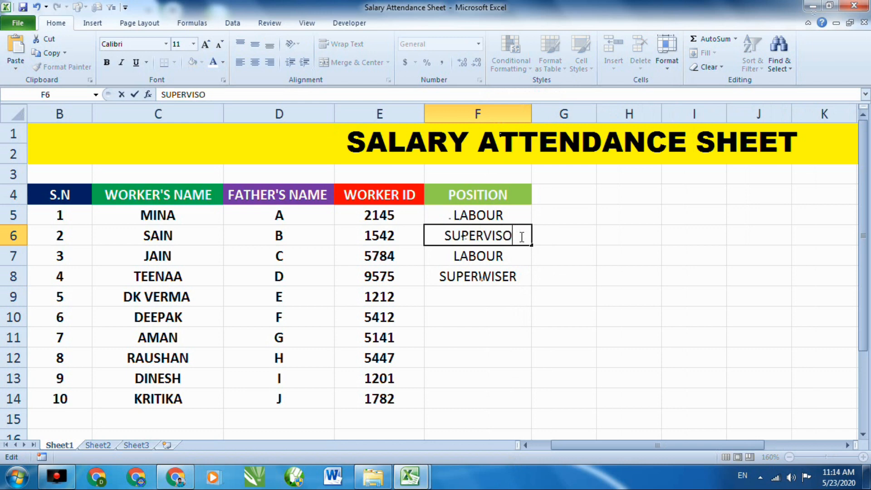
click(488, 305)
Correct the spelling of the position in cell F8 to SUPERVISOR
click(500, 277)
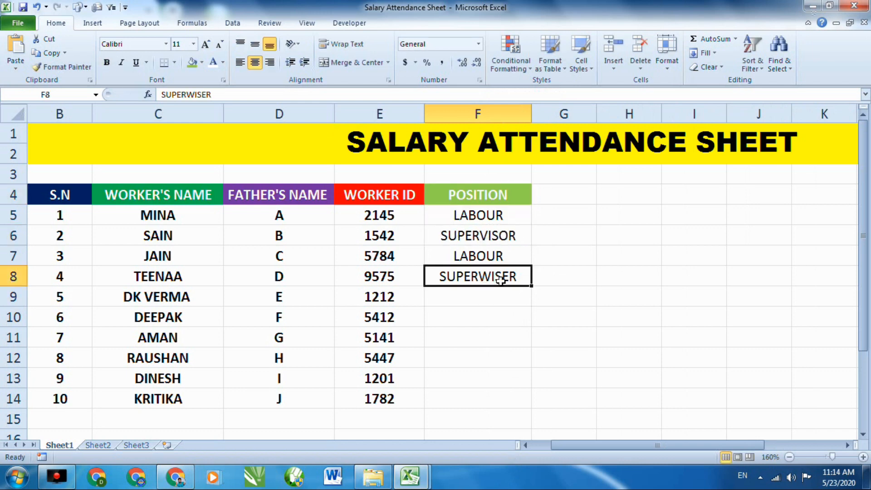
double_click(516, 277)
key(BackSpace)
key(BackSpace)
key(BackSpace)
key(BackSpace)
key(BackSpace)
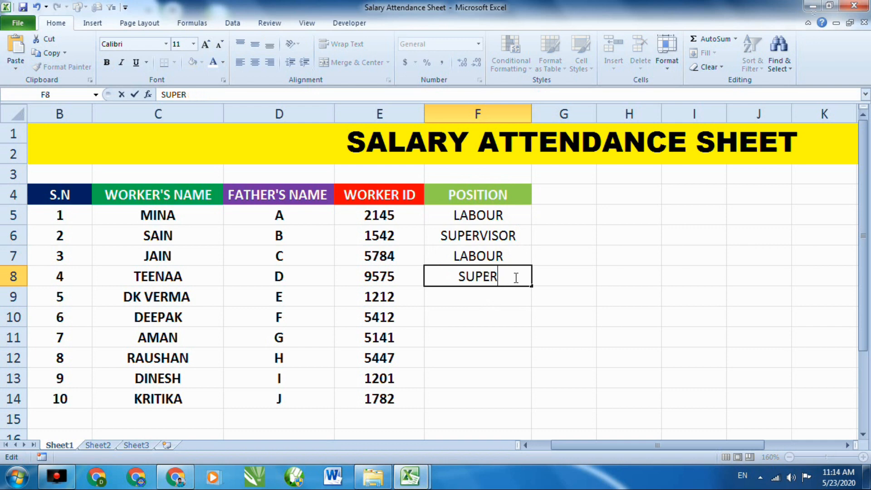
text(VISOR)
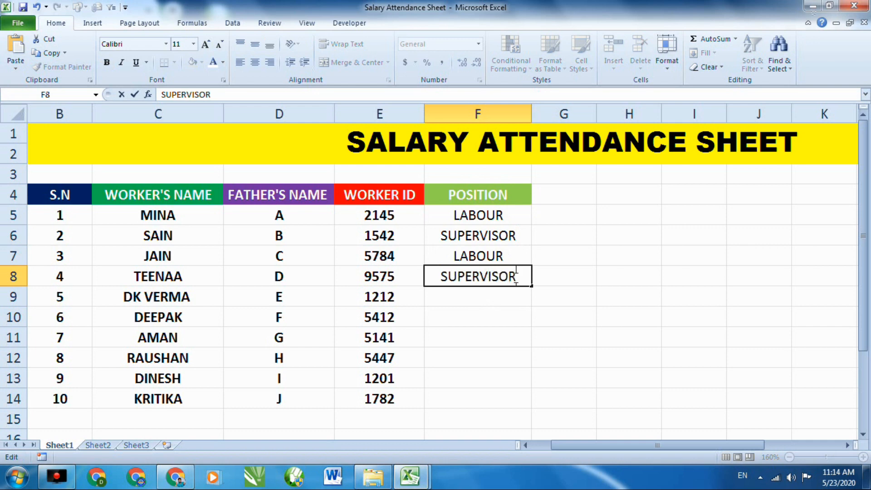
Enter LABOUR in cell F9 and SUPERVISOR in cell F10 of the POSITION column
click(503, 295)
text(LABOUR)
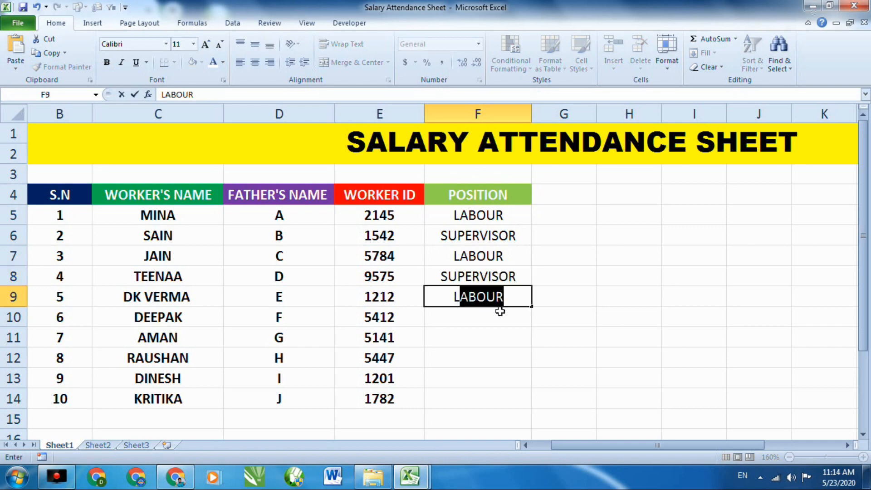
click(518, 321)
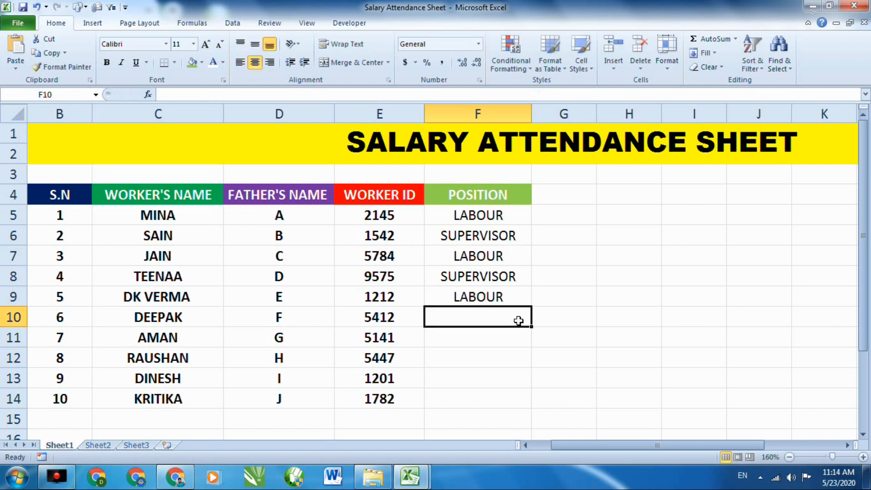
text(S)
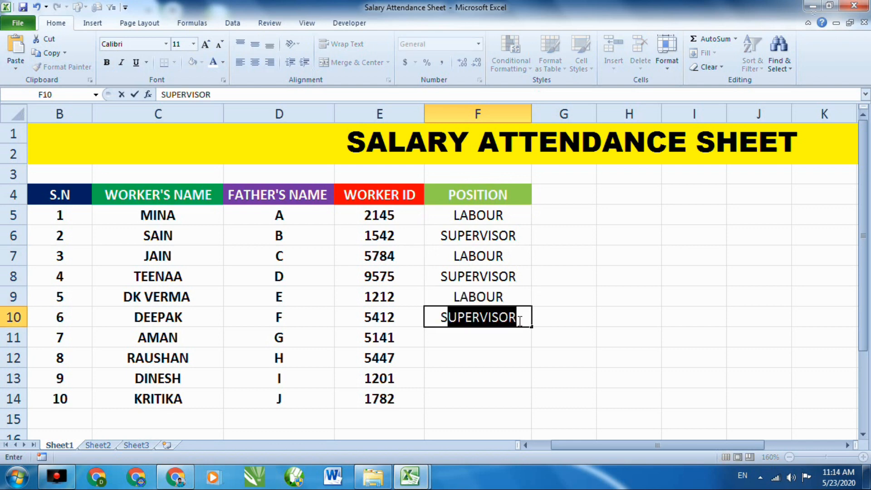
key(Return)
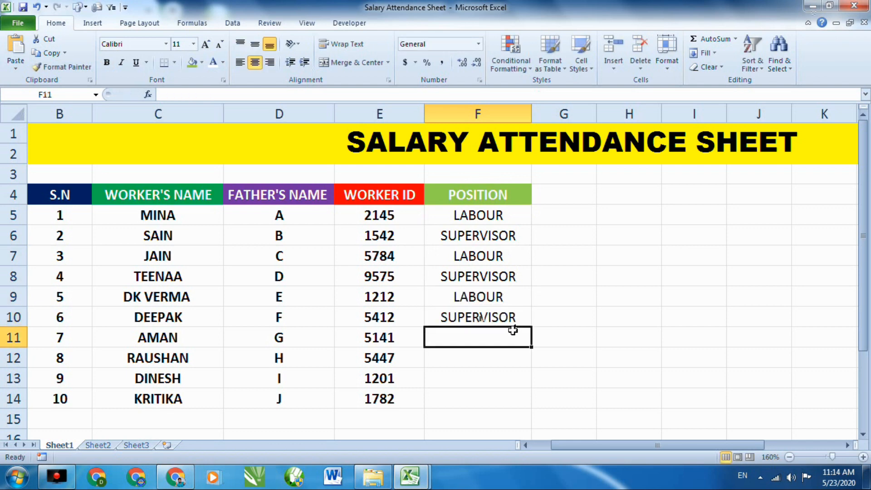
Complete the POSITION column with ACCOUNTING in F11, LABOUR in F12, SUPERVISOR in F13 and LABOUR in F14
text(ACCOU)
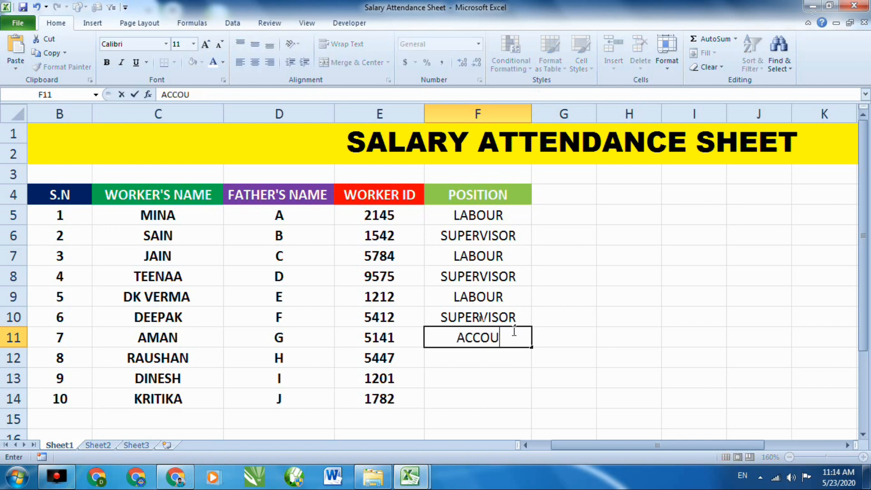
text(NTING)
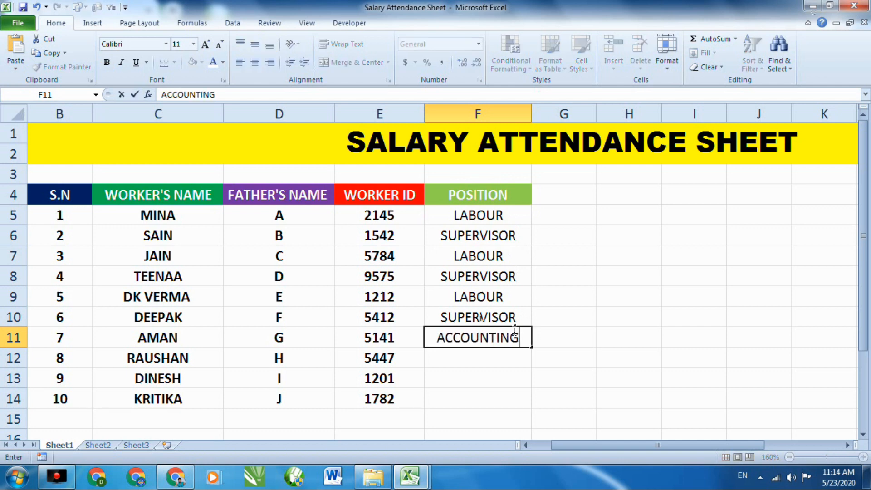
key(Return)
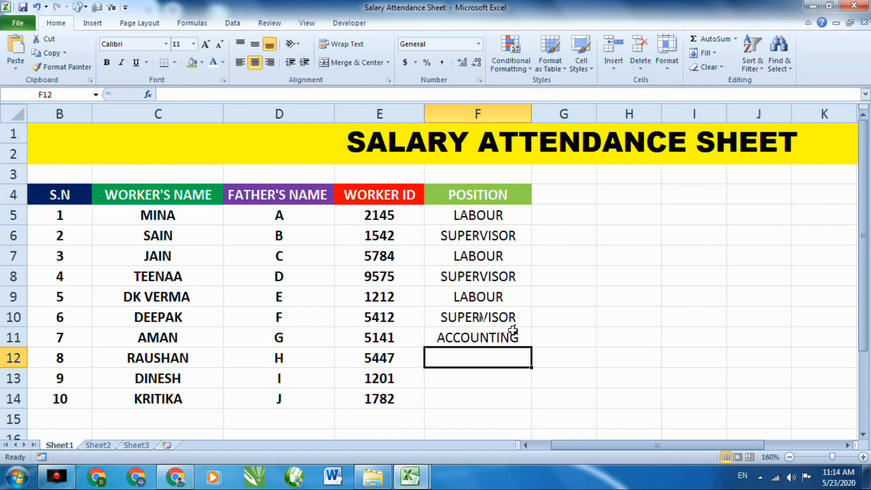
text(L)
key(Return)
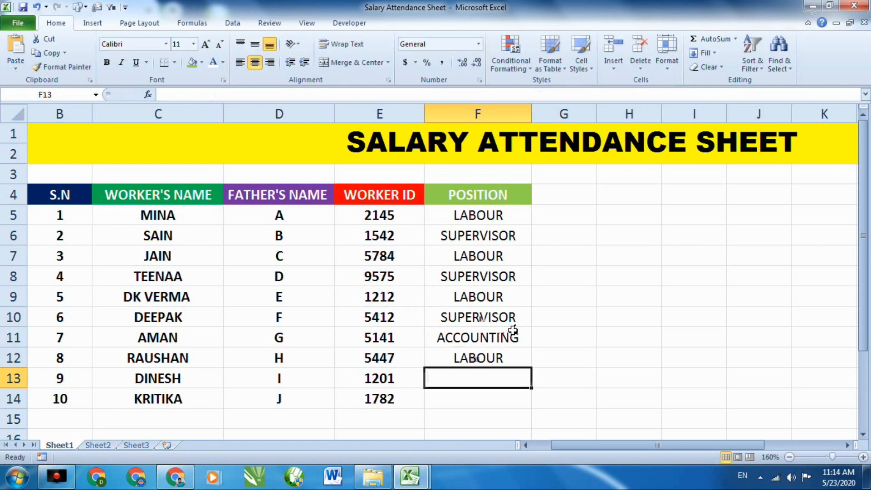
text(S)
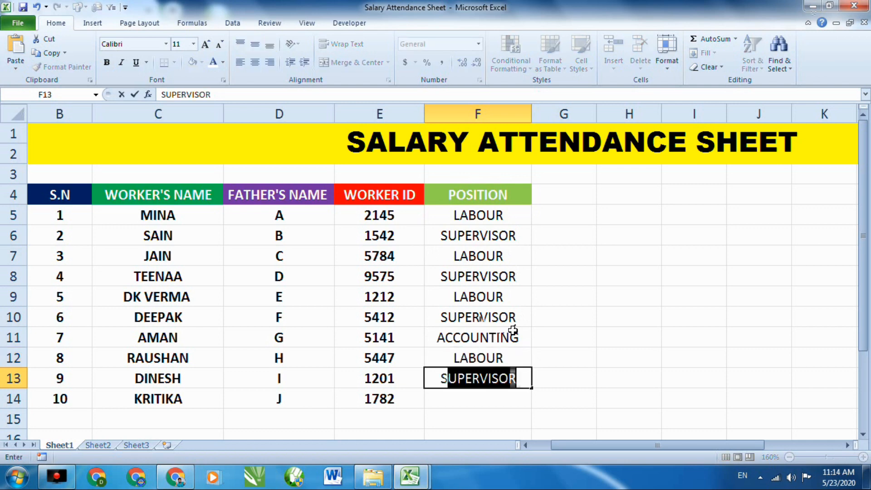
key(Return)
text(L)
click(576, 392)
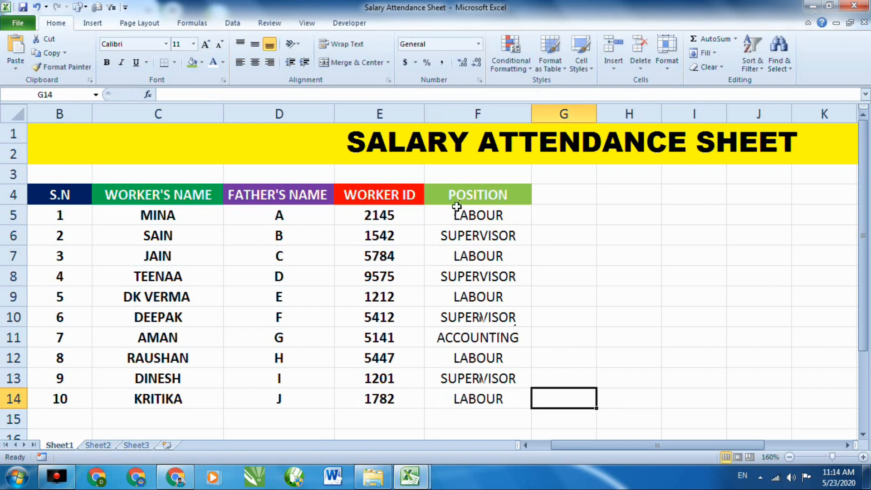
Make the position entries in cells F5 to F14 bold
drag(455, 210, 496, 393)
key(ctrl+b)
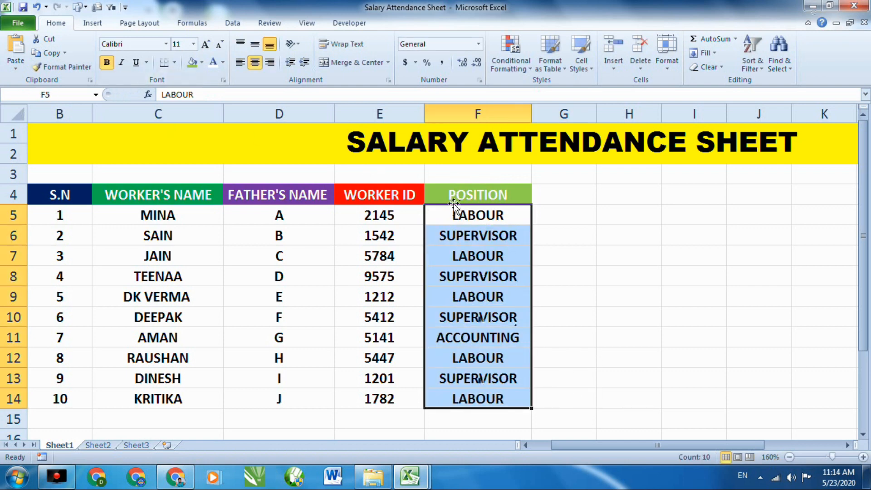
click(454, 198)
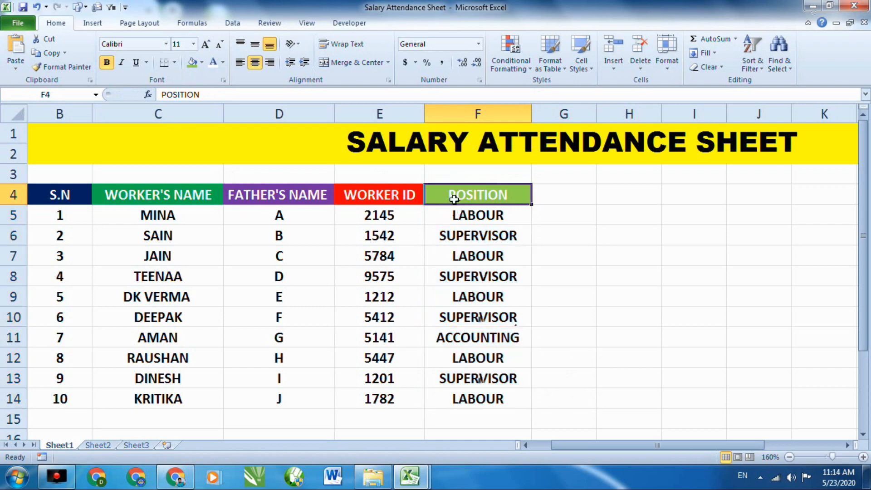
click(563, 257)
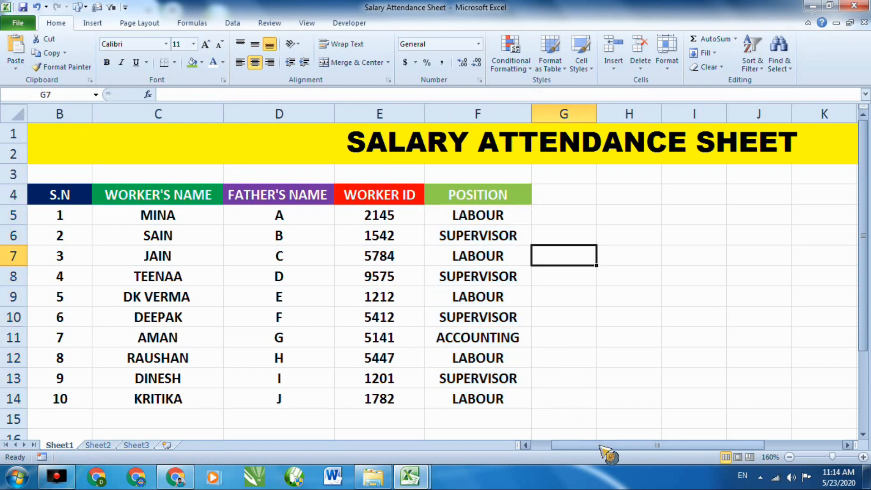
Enter the heading DAYS in cell G3 and DATE in cell G4, beside the POSITION column
drag(602, 446, 640, 447)
ctrl+scroll(414, 241, up, 2)
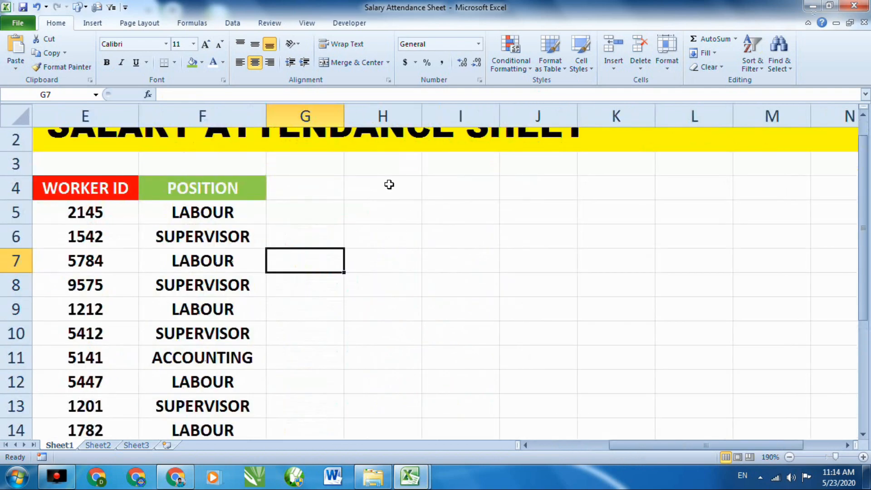
double_click(330, 191)
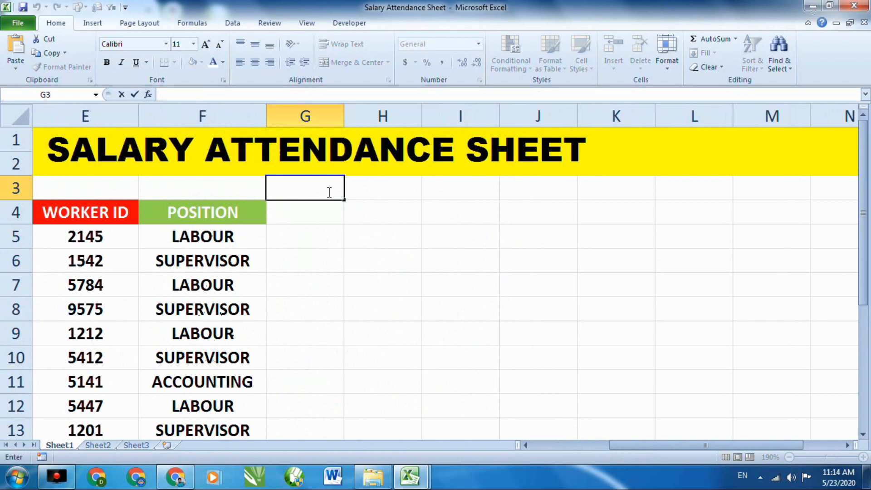
text(DAYS)
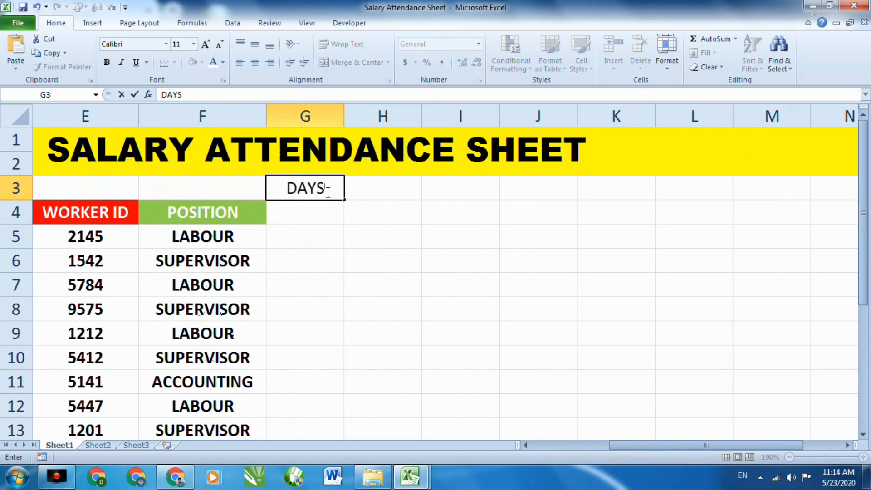
click(313, 215)
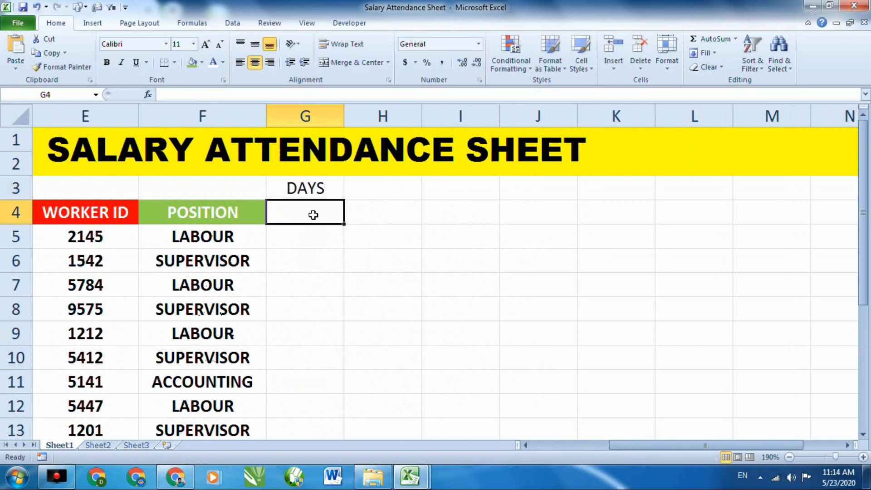
text(DATE)
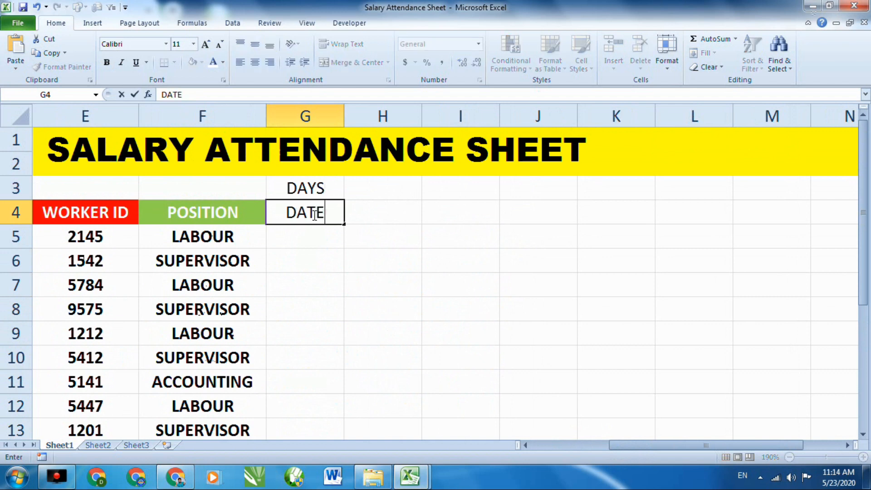
click(357, 220)
Make the DAYS and DATE headings in G3 and G4 bold
click(324, 190)
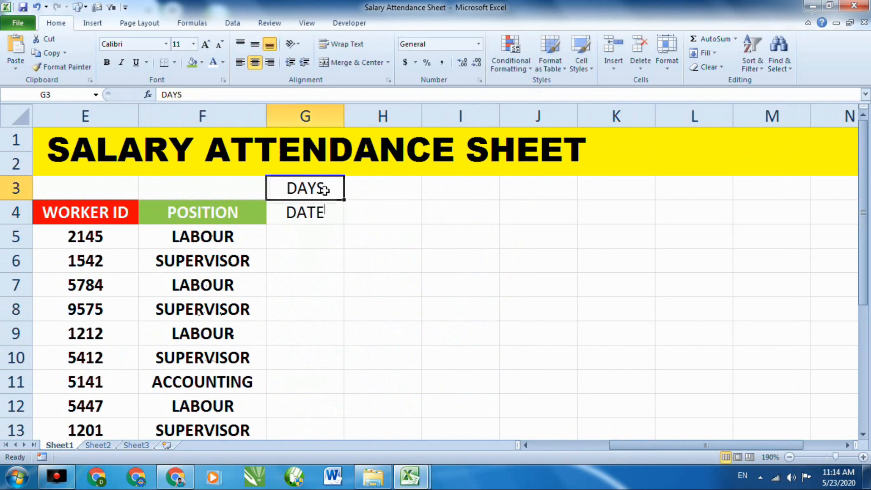
click(107, 63)
key(Down)
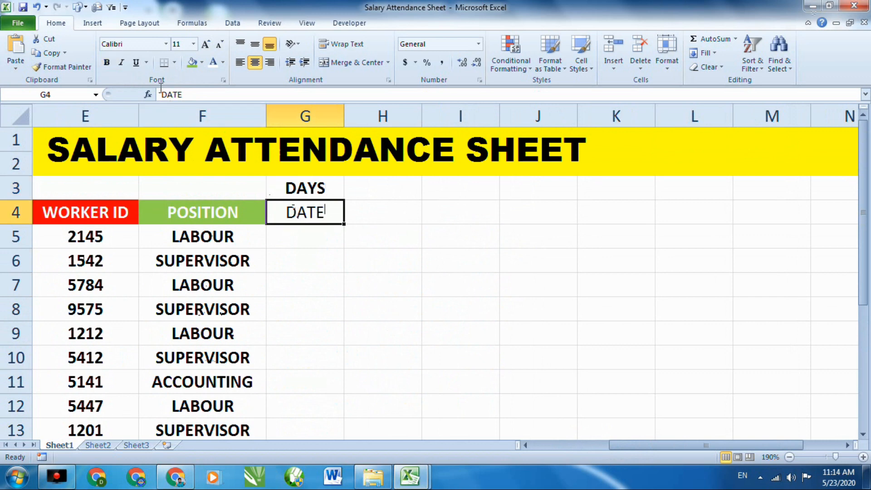
click(107, 62)
click(385, 212)
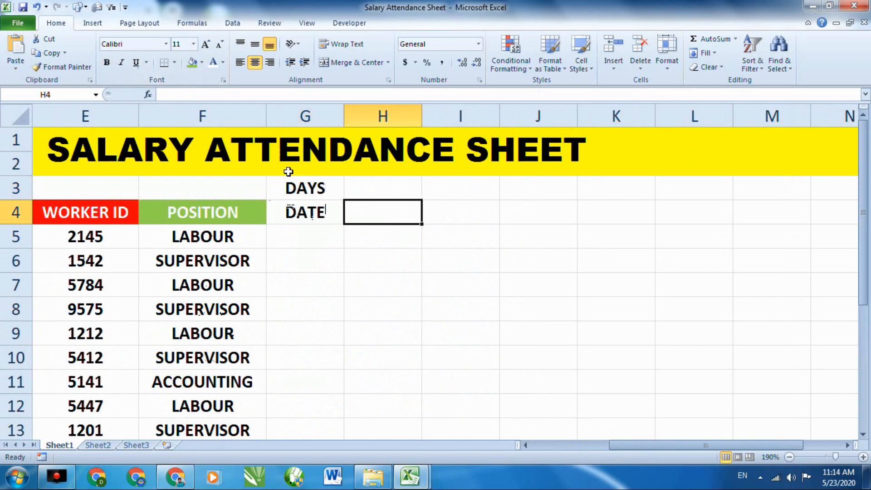
drag(275, 183, 840, 221)
click(677, 239)
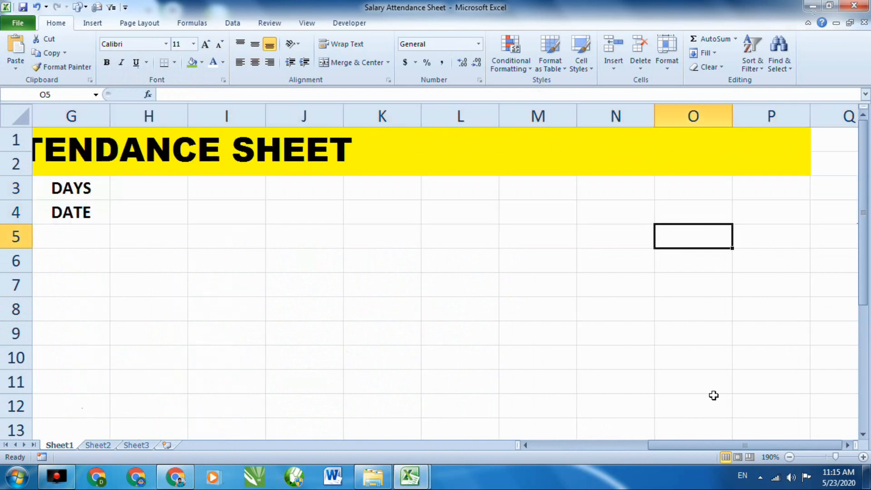
mouse_move(726, 445)
mouse_down()
mouse_move(633, 447)
mouse_move(714, 449)
mouse_up()
click(520, 211)
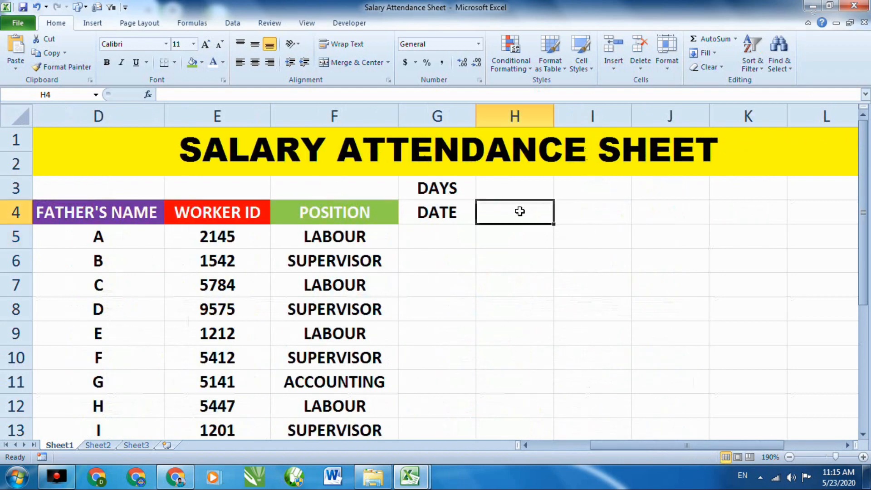
double_click(520, 211)
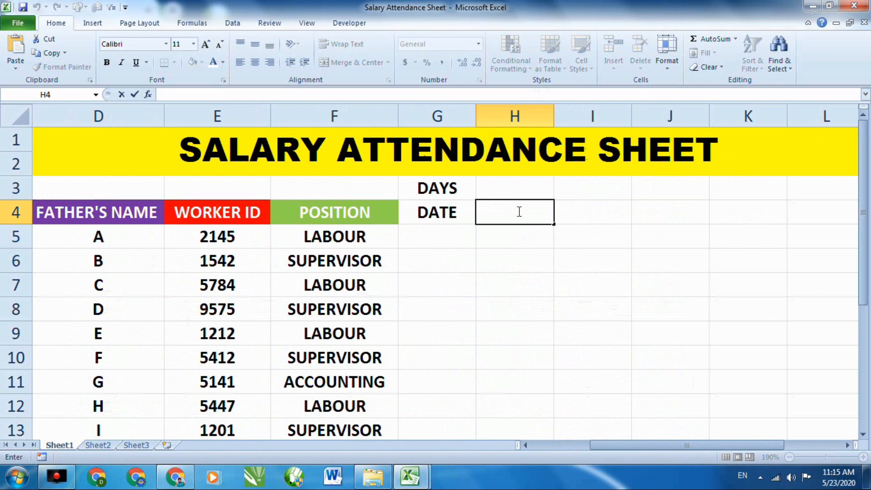
double_click(512, 188)
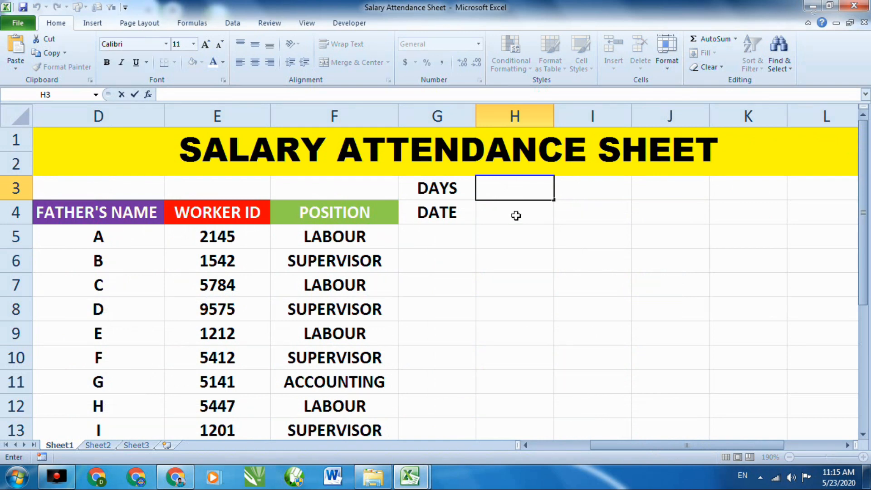
Enter 1 in H4 and 2 in I4, and extend the date series along row 4 up to 31 in AL4
double_click(516, 215)
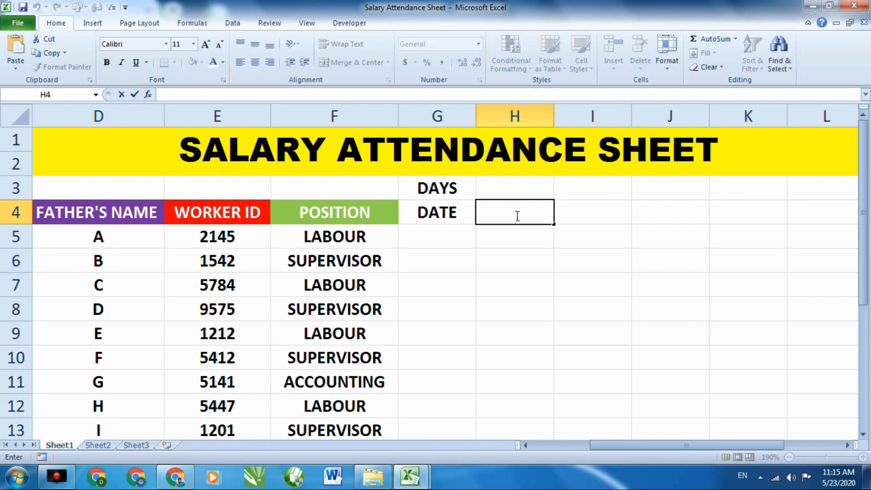
text(1)
key(Tab)
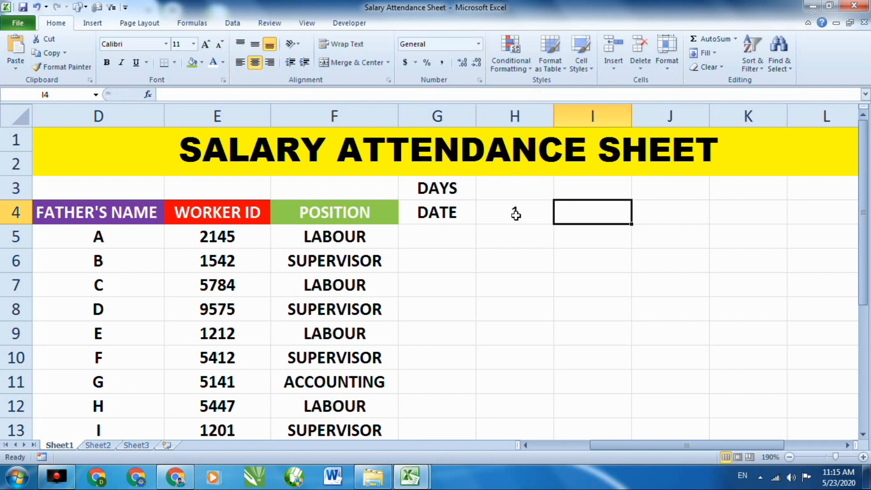
text(2)
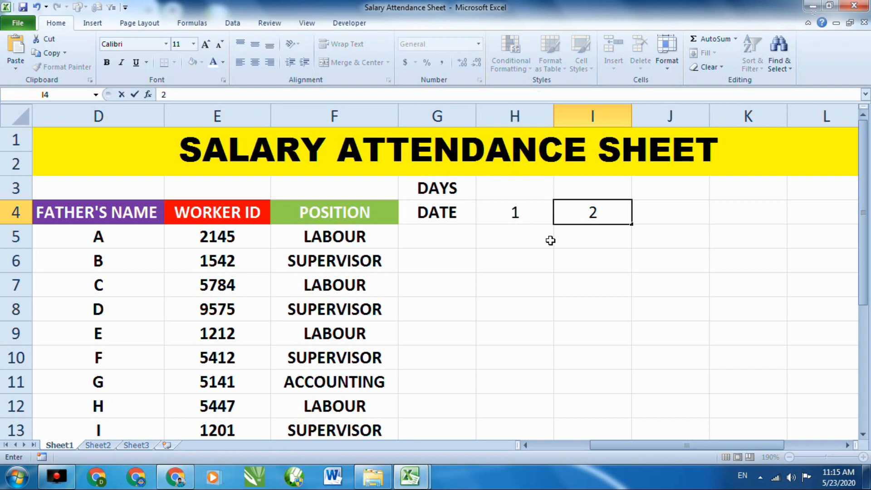
click(550, 241)
click(516, 211)
drag(515, 211, 743, 214)
Enter FRI as the weekday above date 1, in cell H3
drag(792, 446, 565, 448)
click(776, 188)
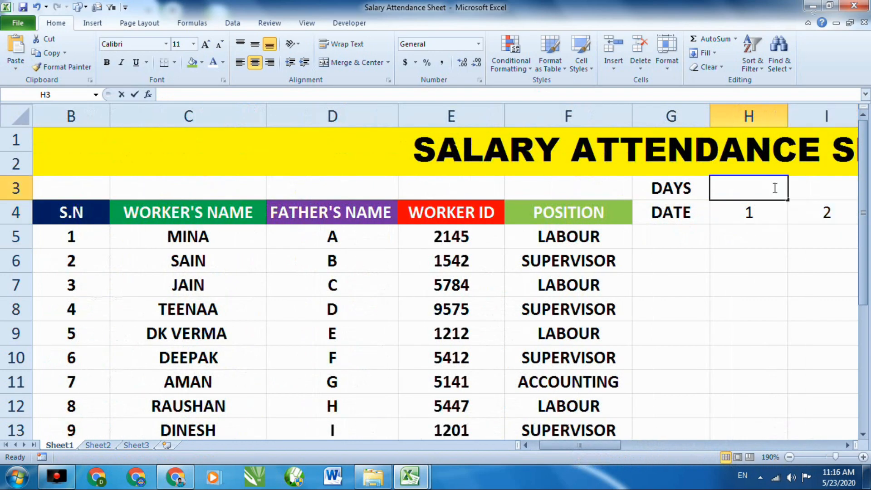
key(BackSpace)
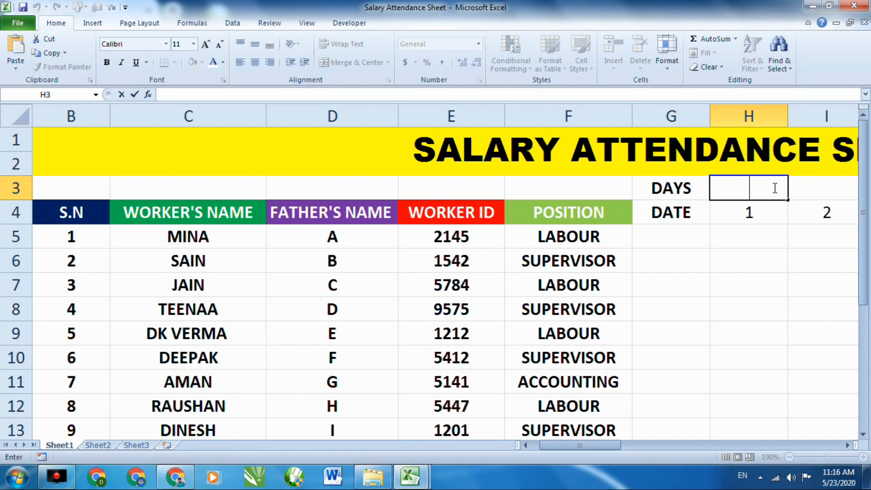
text(FRI)
click(729, 287)
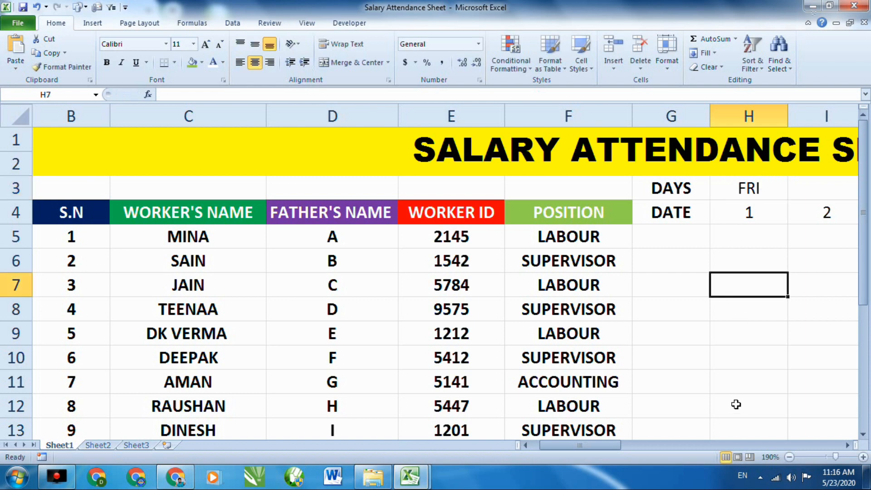
Extend the weekday series from FRI in H3 along row 3 to AL3, above date 31
drag(618, 447, 645, 452)
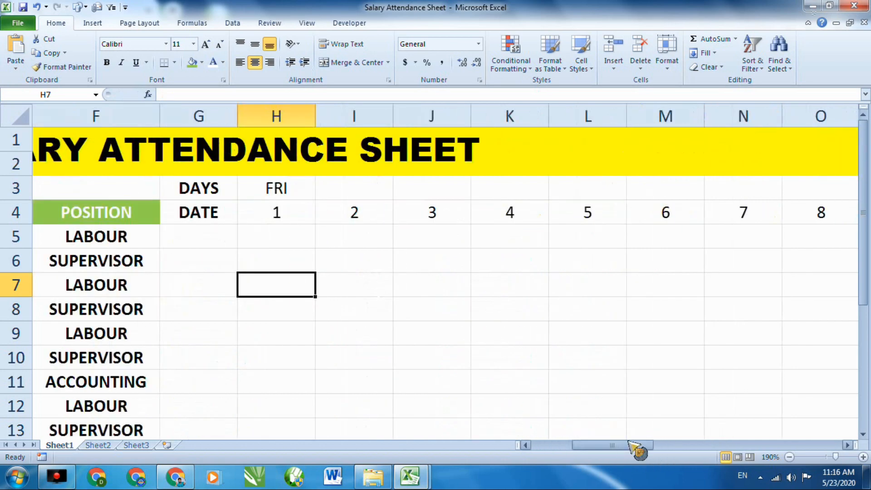
click(282, 188)
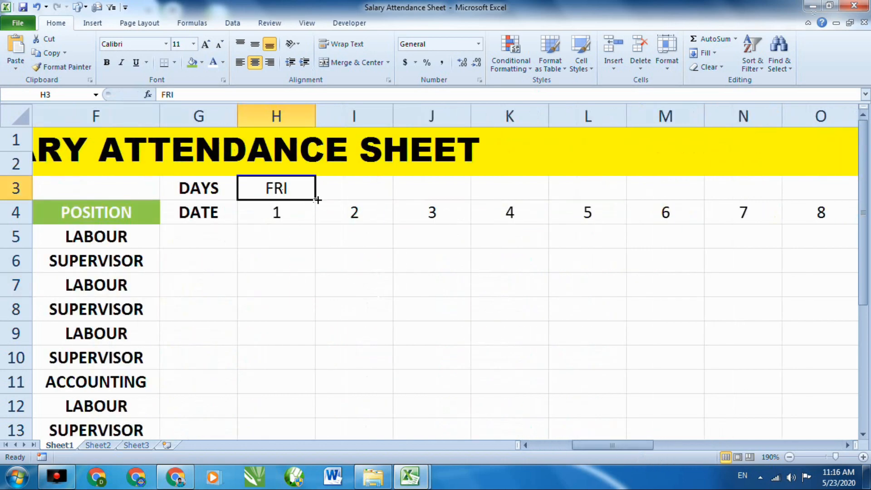
drag(316, 200, 721, 195)
drag(784, 446, 569, 409)
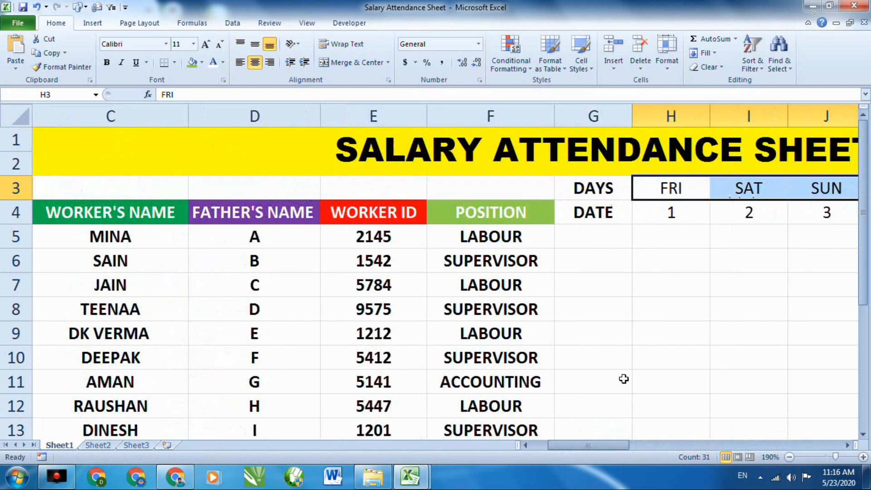
click(644, 359)
Give the DAYS and DATE rows, cells G3 to AL4, a dark blue fill with white text
drag(594, 187, 714, 208)
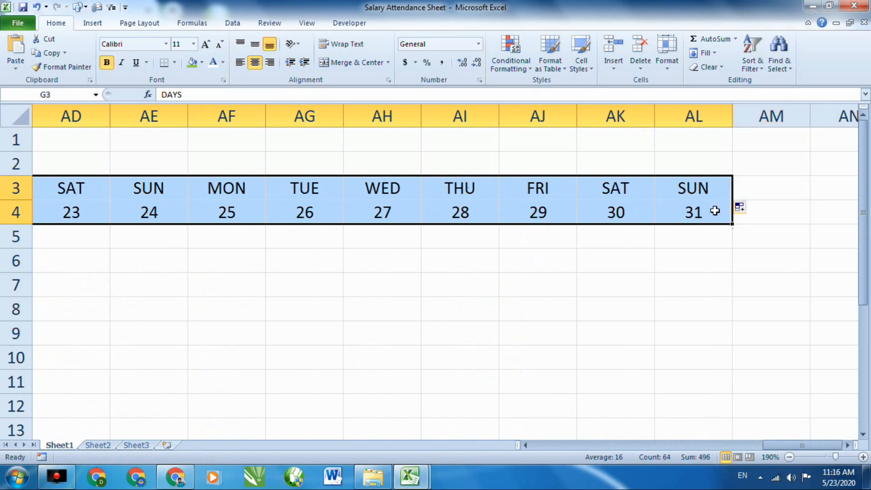
click(203, 66)
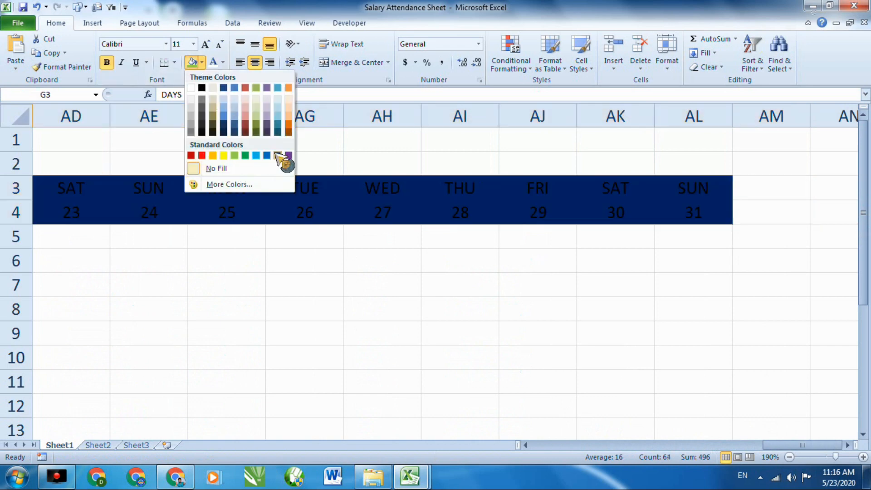
click(274, 153)
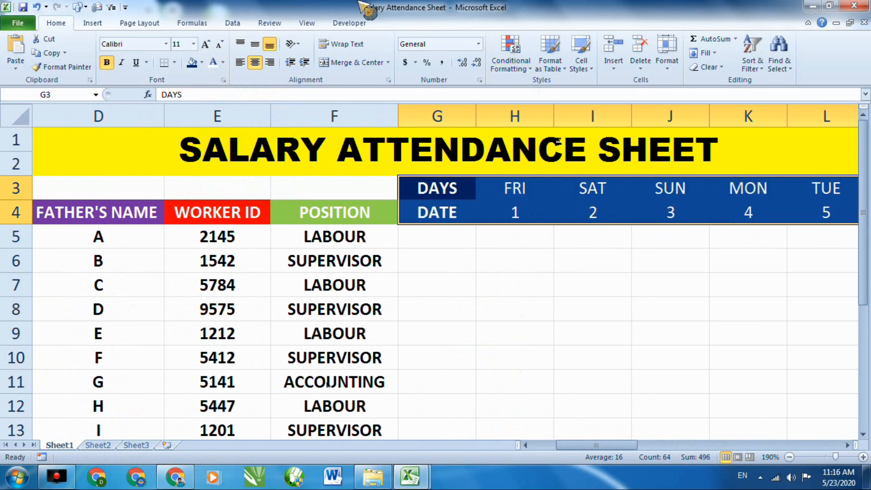
click(202, 62)
click(277, 155)
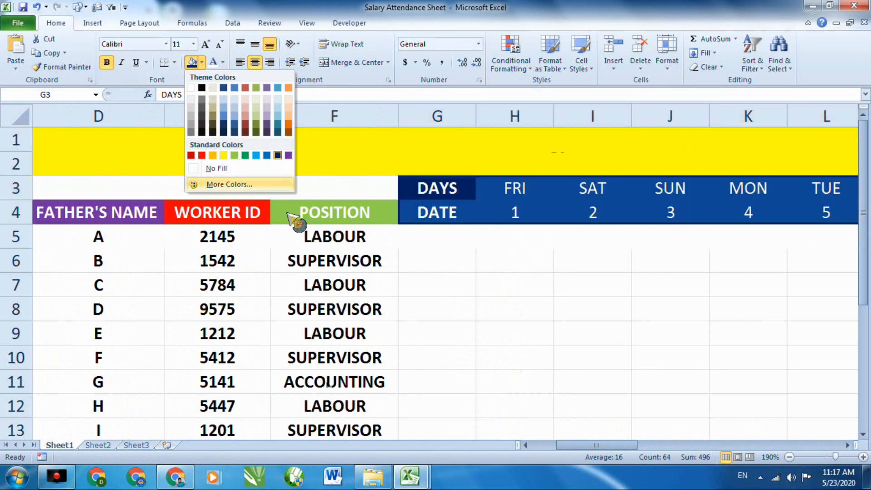
click(588, 314)
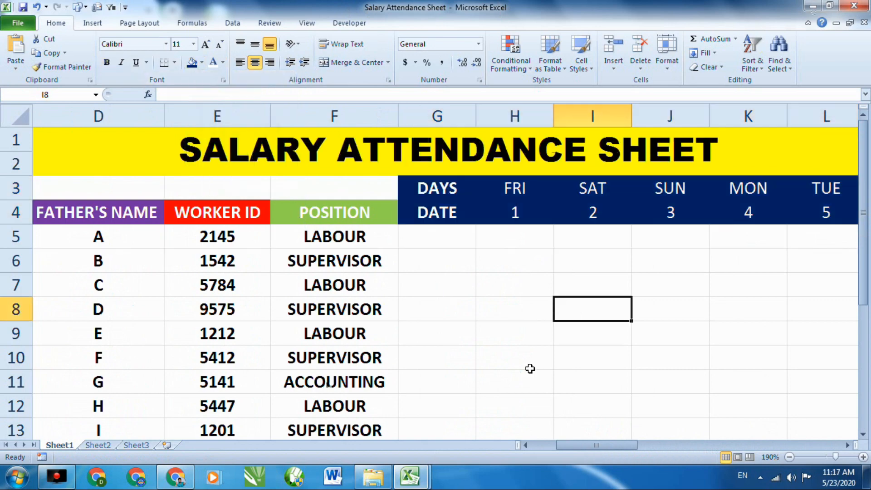
Delete the empty column A in front of the S.N column
drag(590, 446, 503, 449)
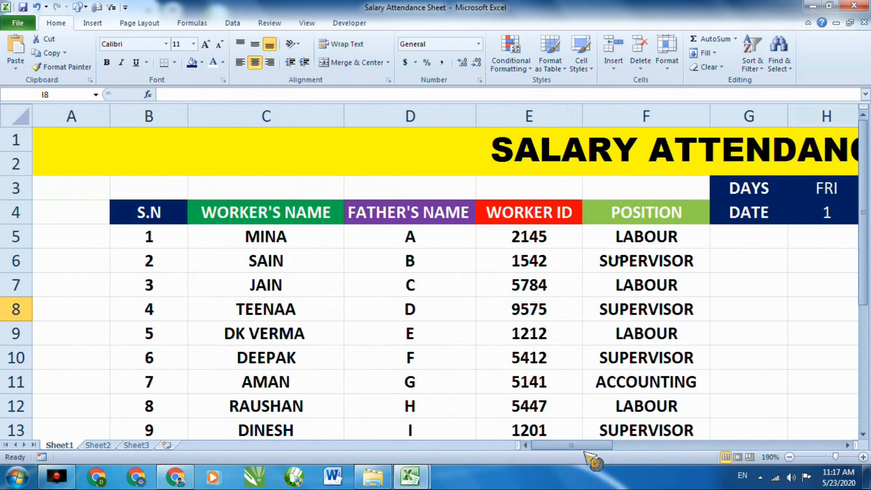
scroll(545, 304, down, 3)
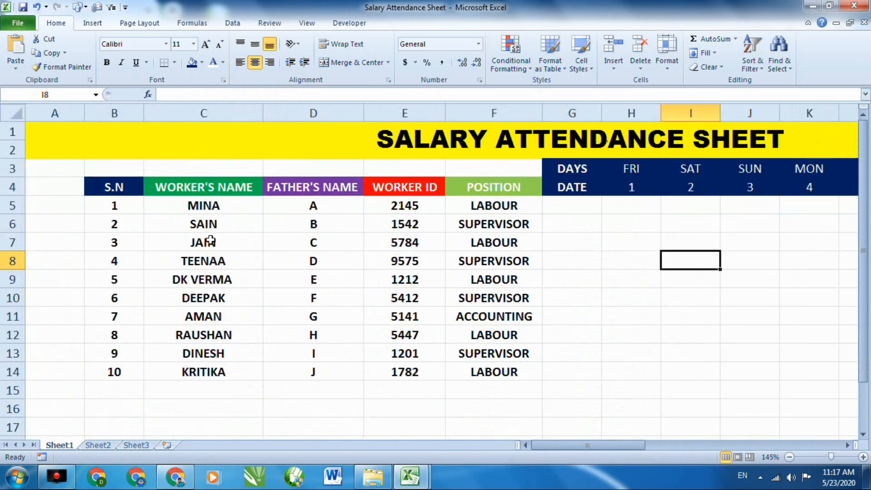
scroll(210, 268, down, 1)
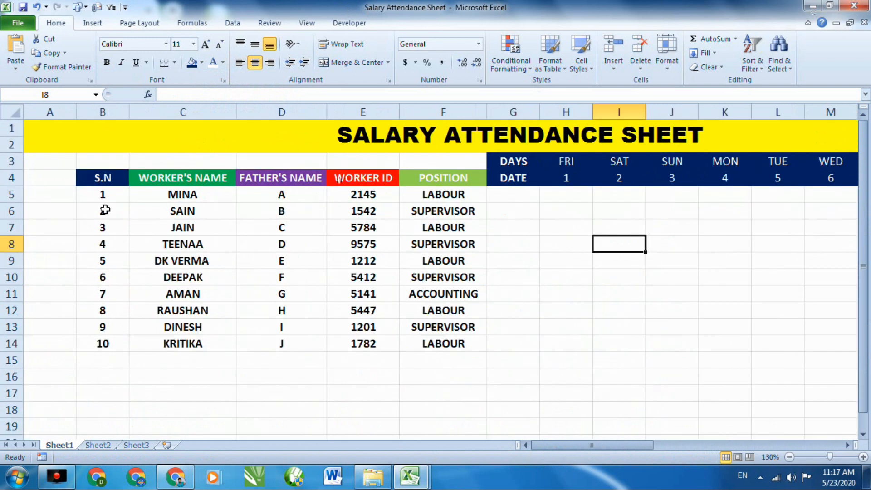
click(75, 179)
click(47, 112)
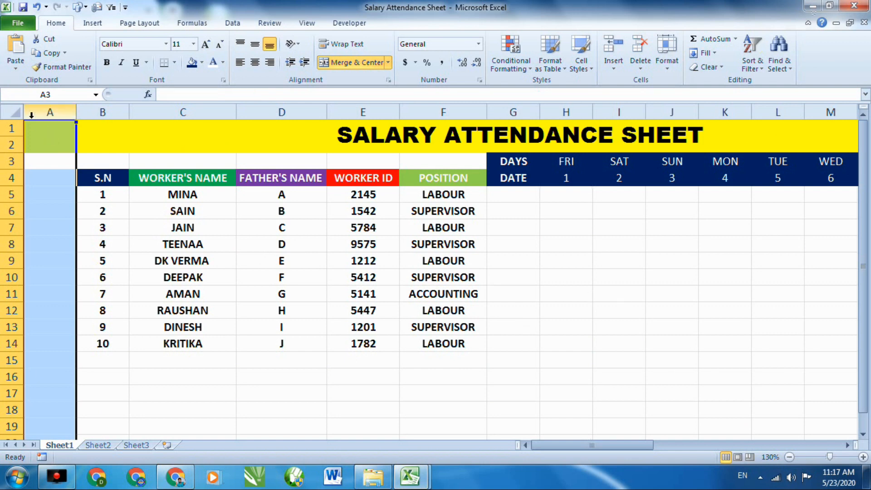
right_click(33, 113)
click(64, 216)
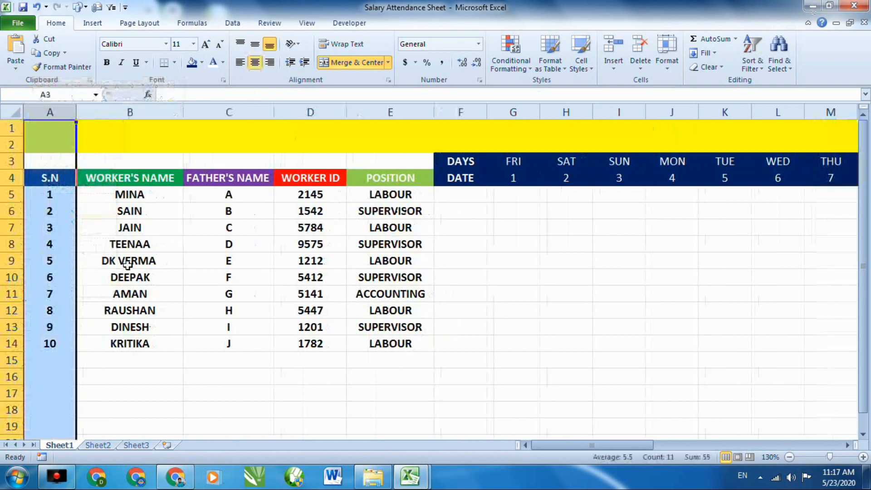
click(558, 292)
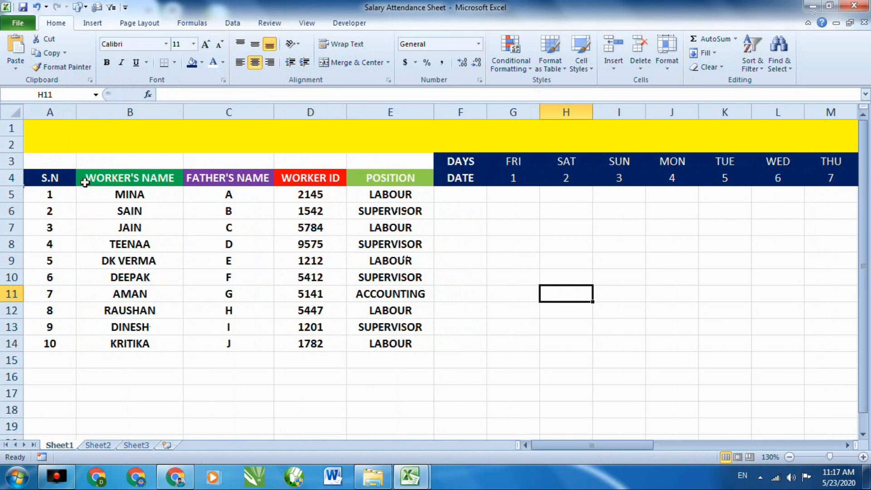
click(33, 173)
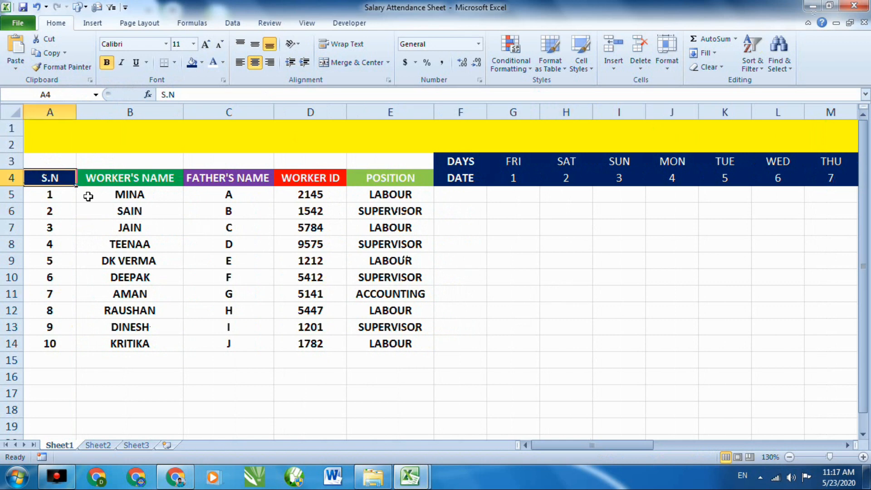
click(494, 272)
click(61, 182)
drag(60, 183, 868, 352)
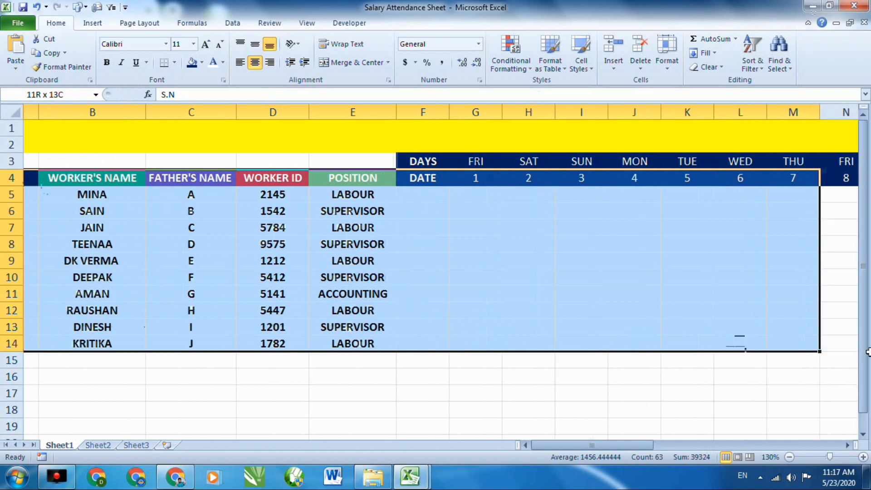
click(740, 344)
drag(745, 447, 536, 443)
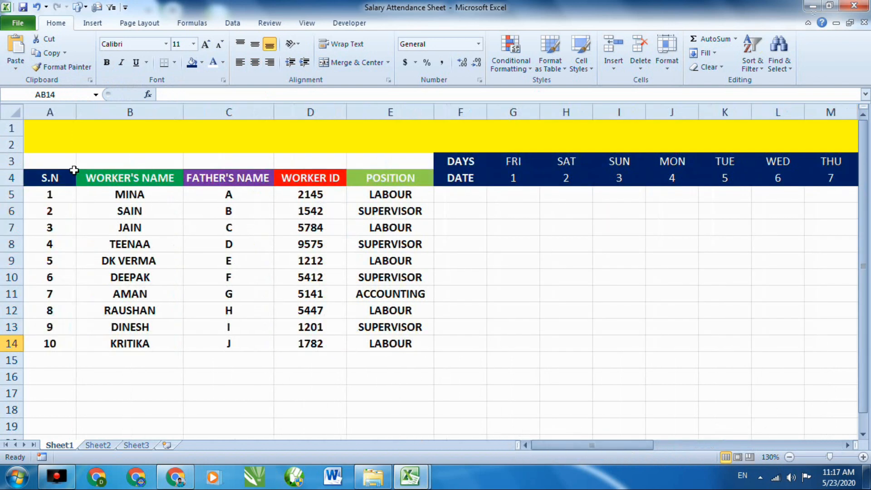
drag(66, 167, 643, 344)
click(690, 354)
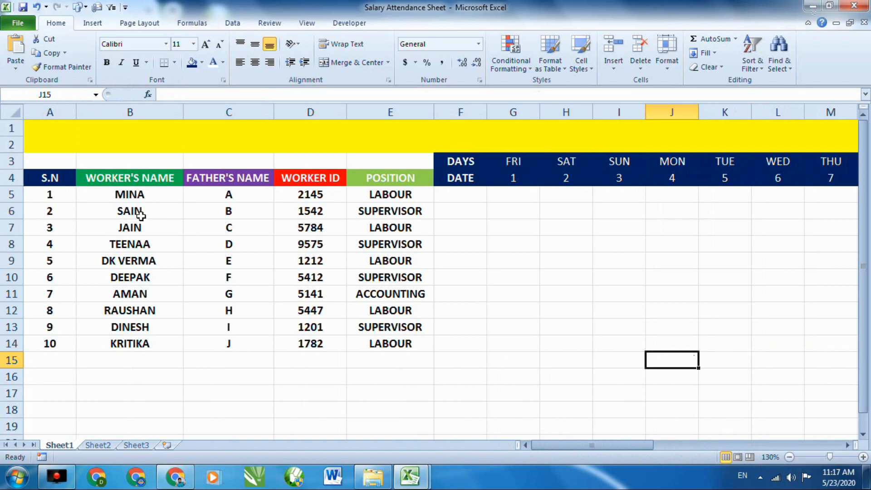
Apply all borders to the worker details table, cells A4 to E14
drag(33, 171, 408, 345)
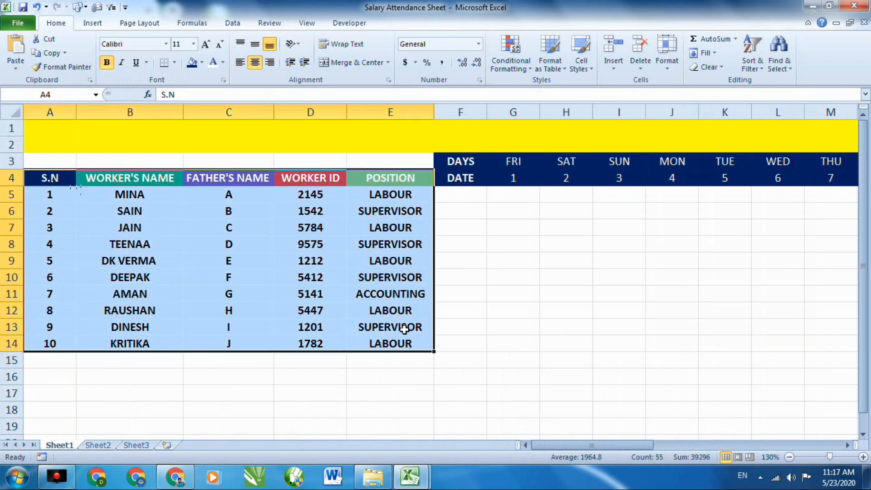
click(175, 63)
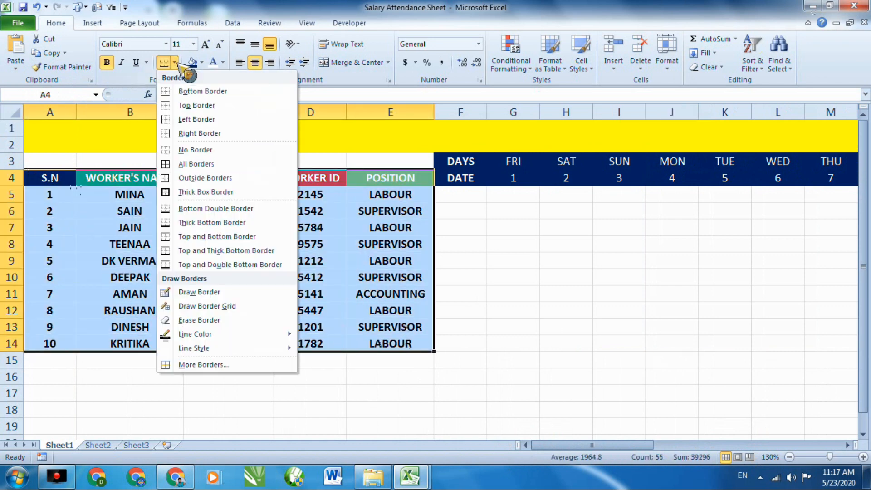
click(194, 164)
click(458, 295)
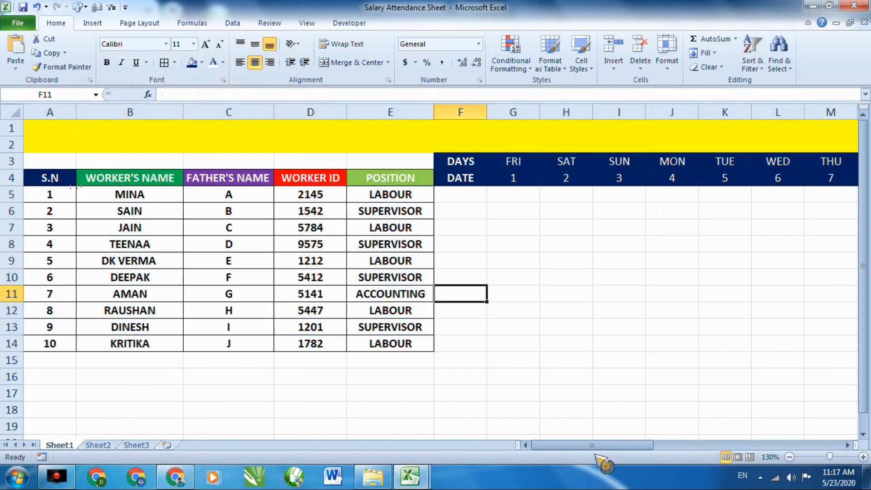
Apply all borders to the days and dates grid, cells F3 to AK13
drag(603, 447, 619, 447)
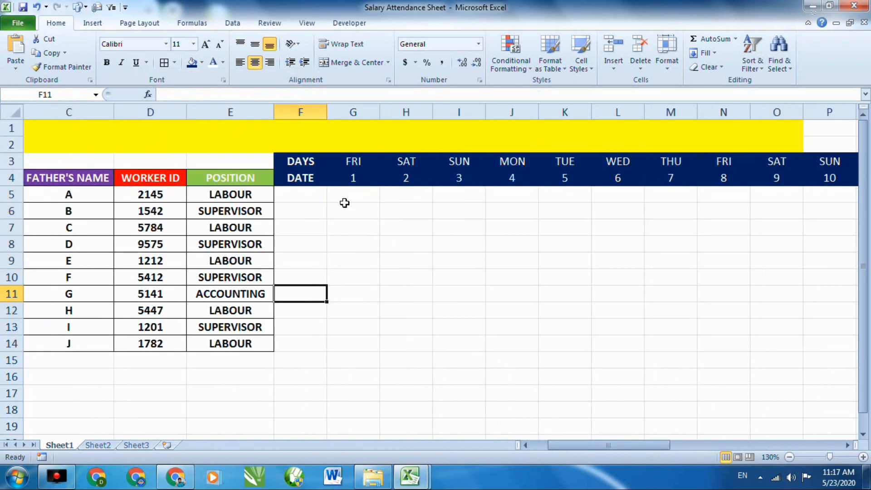
drag(300, 161, 754, 330)
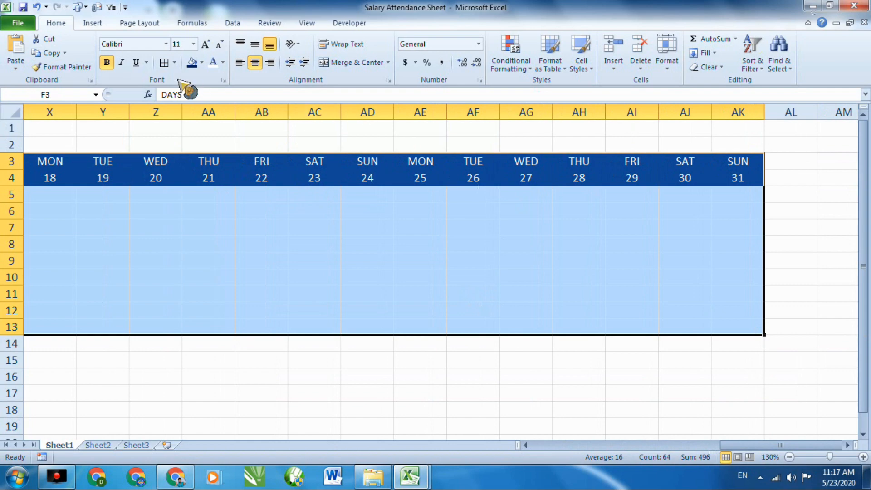
click(175, 62)
click(199, 165)
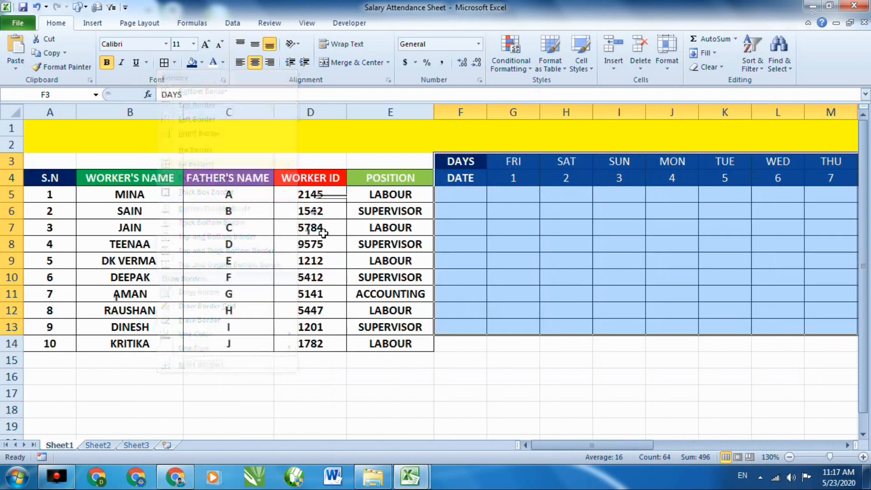
click(614, 378)
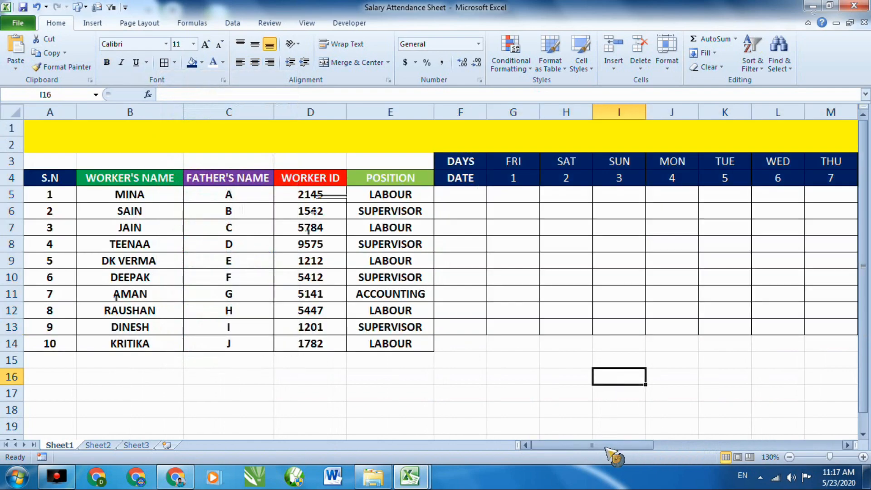
Apply all borders to the remaining attendance cells in row 14, from F14 across the date columns
mouse_move(608, 447)
mouse_down()
mouse_move(667, 442)
mouse_move(614, 445)
mouse_move(604, 434)
mouse_up()
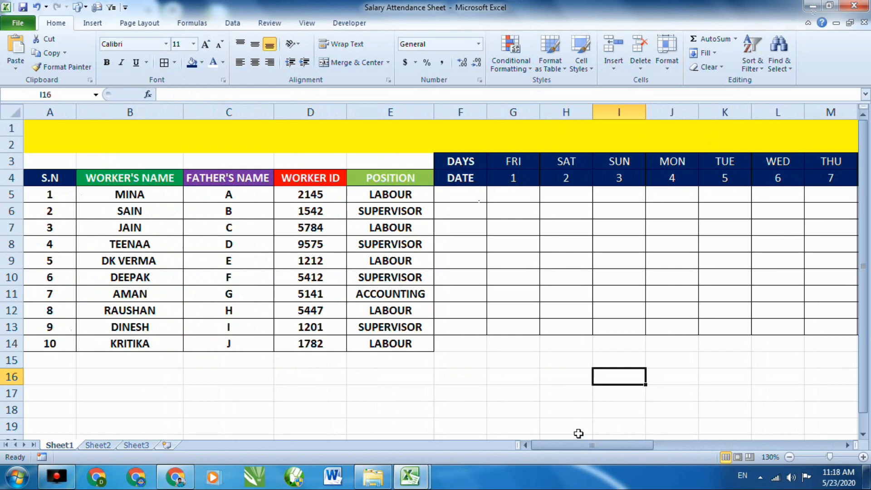
mouse_move(593, 445)
mouse_down()
mouse_move(621, 447)
mouse_move(590, 444)
mouse_up()
drag(865, 305, 867, 279)
drag(438, 343, 778, 342)
click(164, 63)
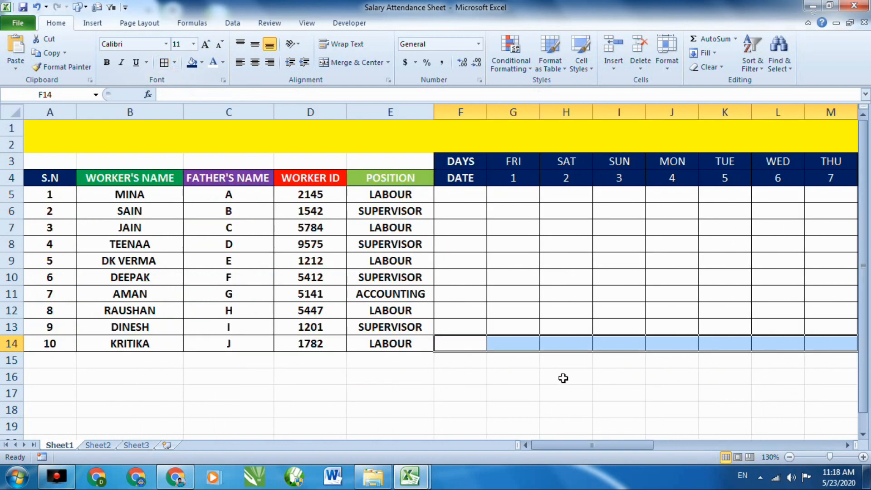
click(565, 378)
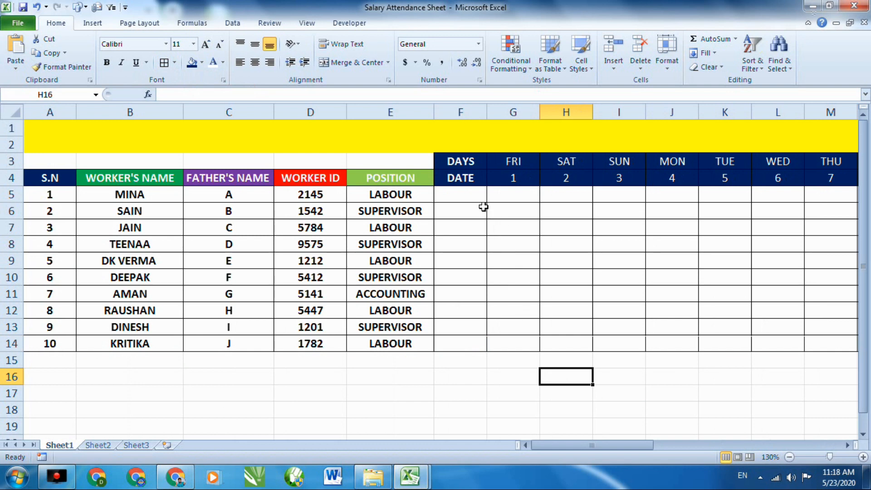
Enter A for all ten workers under date 1, cells G5 to G14, and center the entry in G14
double_click(511, 197)
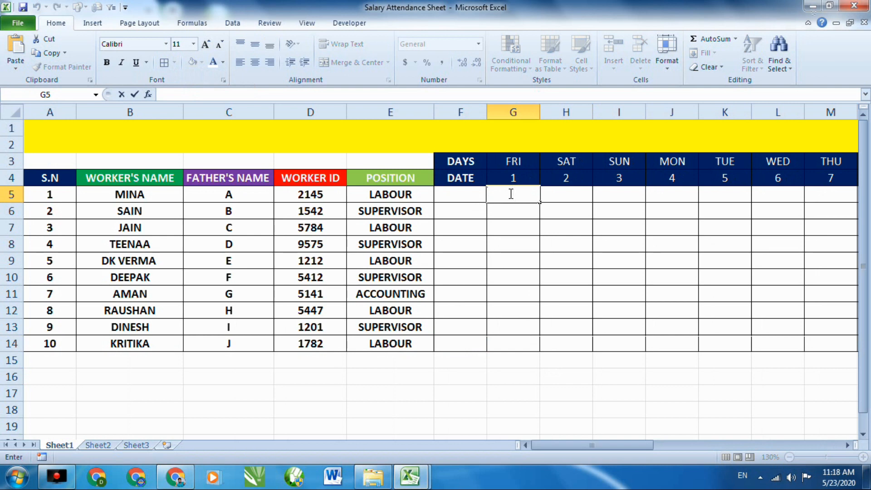
text(A)
key(Return)
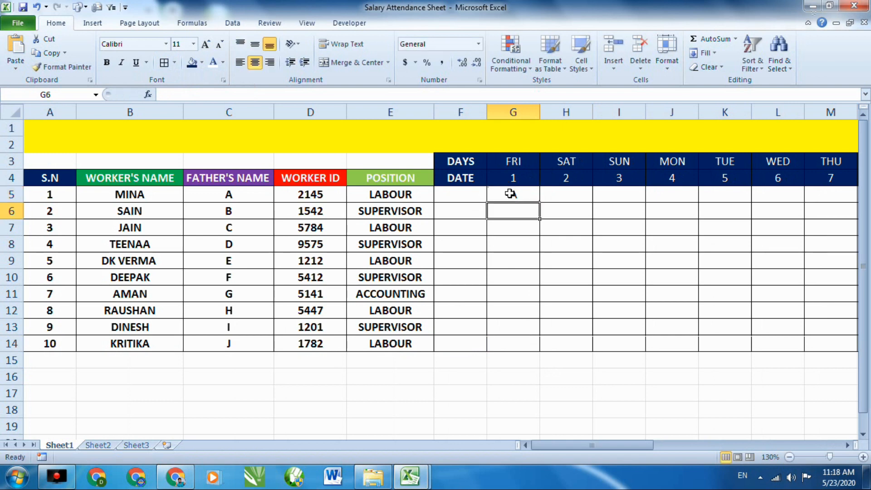
text(A)
key(Return)
text(A)
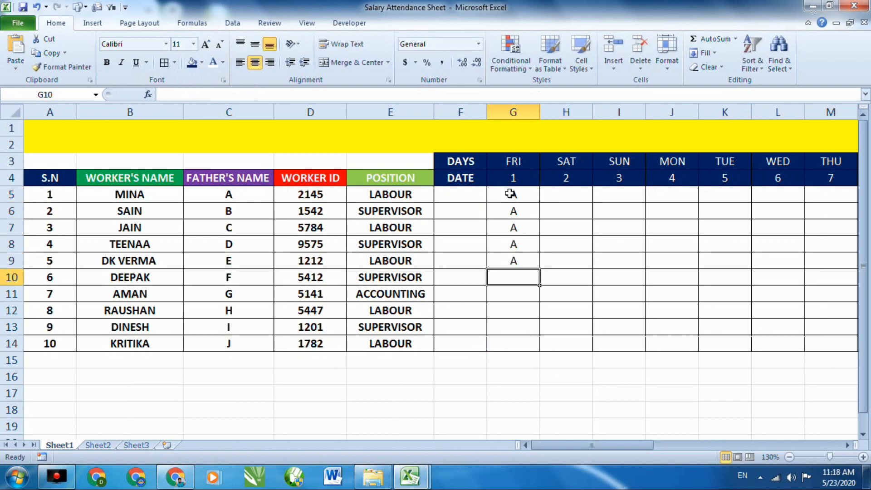
text( A A A A A A)
key(Return)
text(A)
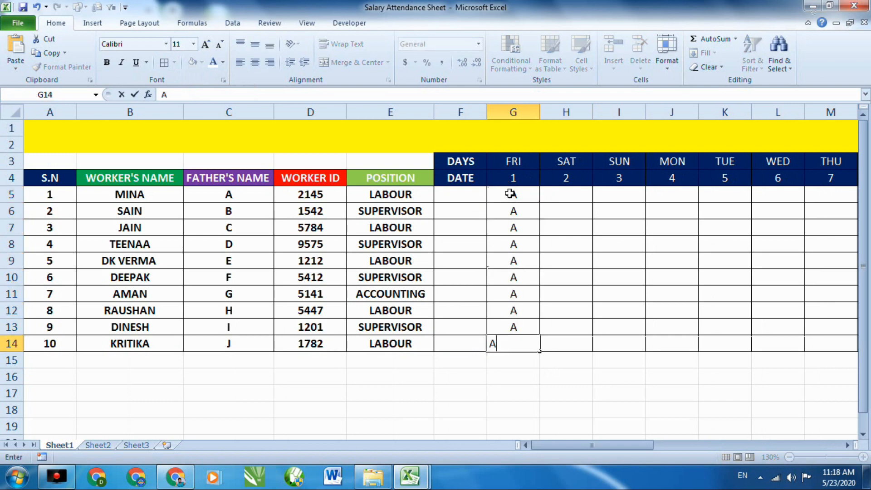
key(Return)
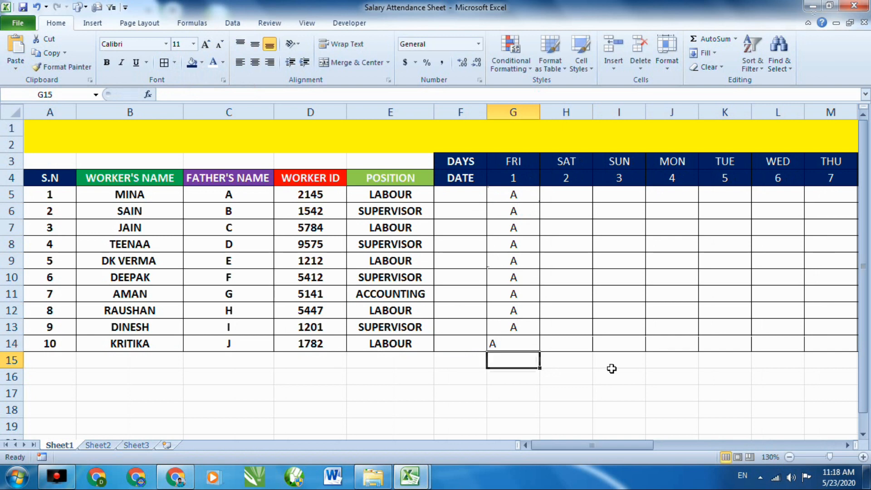
click(521, 343)
click(255, 63)
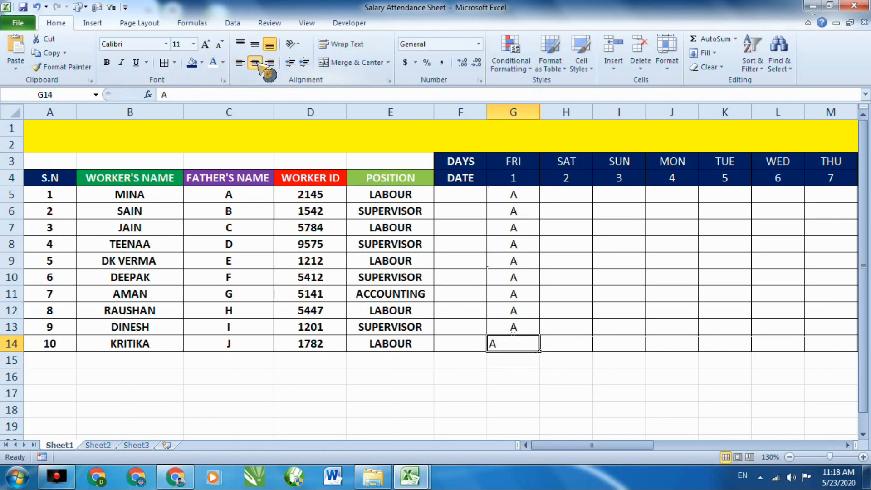
Copy the A marks from G5 to G14 into J5 to J14, under MON date 4
drag(501, 193, 522, 347)
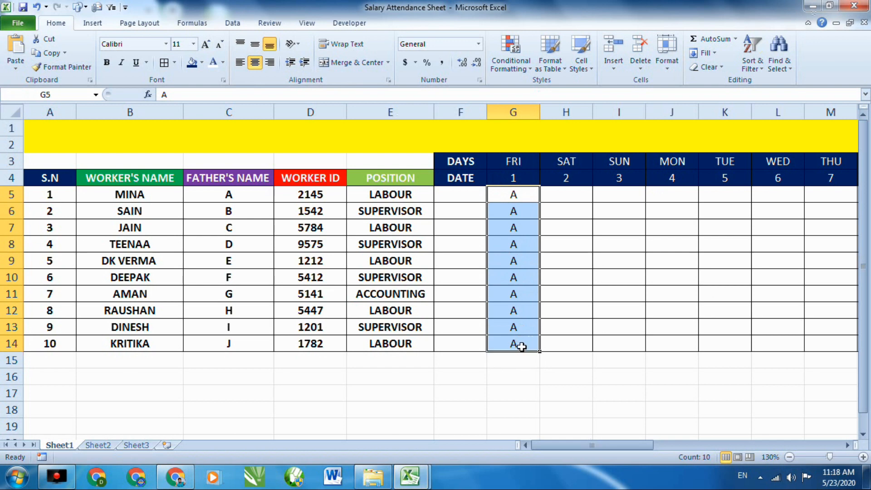
key(ctrl+c)
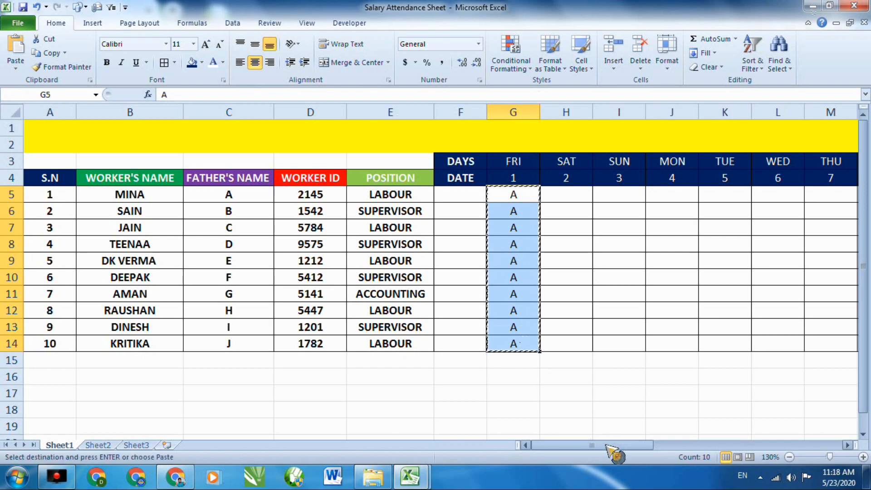
drag(611, 447, 628, 440)
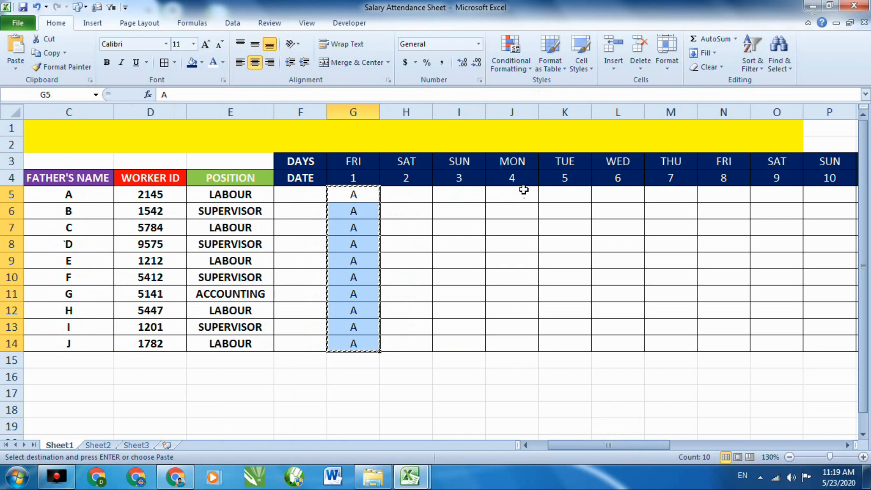
drag(524, 190, 519, 351)
key(ctrl+v)
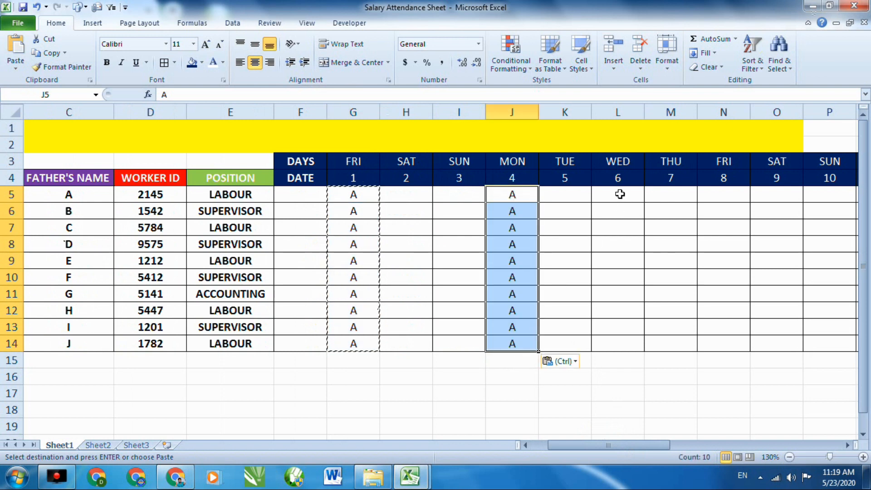
Paste the copied A marks under dates 6 and 8, into L5 to L14 and N5 to N14
drag(619, 195, 632, 339)
key(ctrl+v)
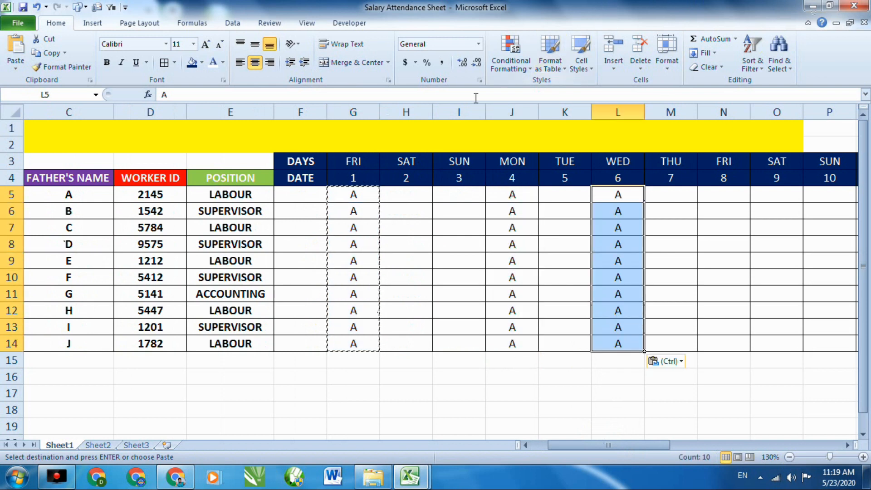
click(513, 200)
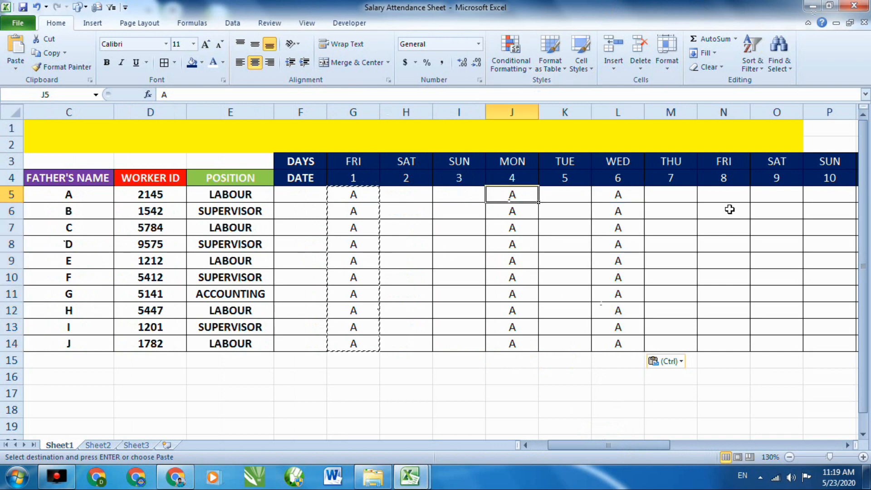
drag(726, 196, 723, 337)
key(ctrl+v)
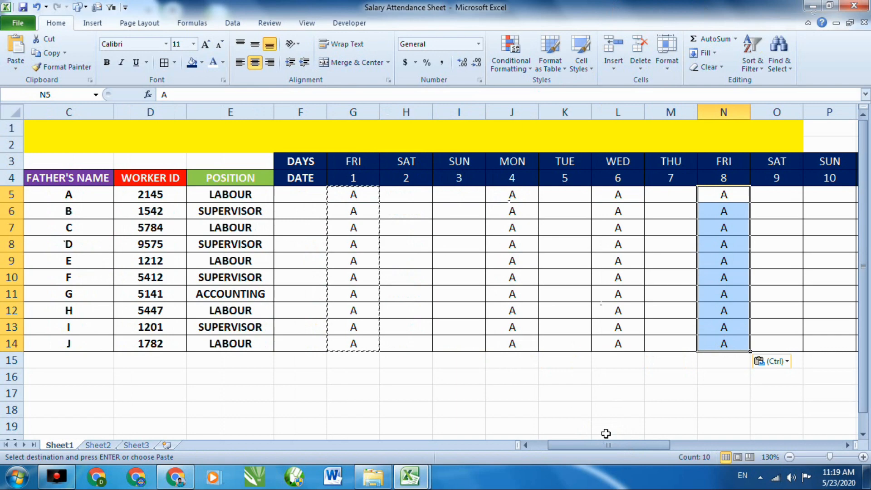
Paste the copied A marks under dates 11, 13 and 15, into rows 5 to 14 of columns Q, S and U
drag(608, 445, 663, 446)
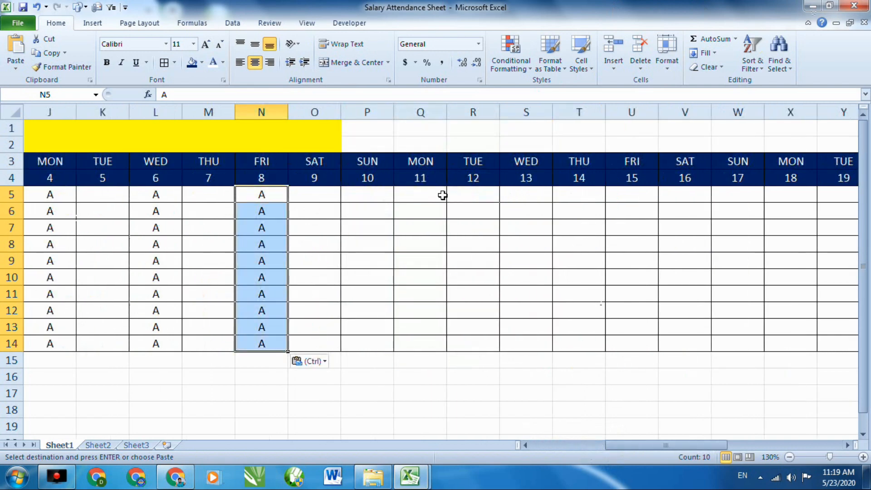
drag(434, 190, 431, 340)
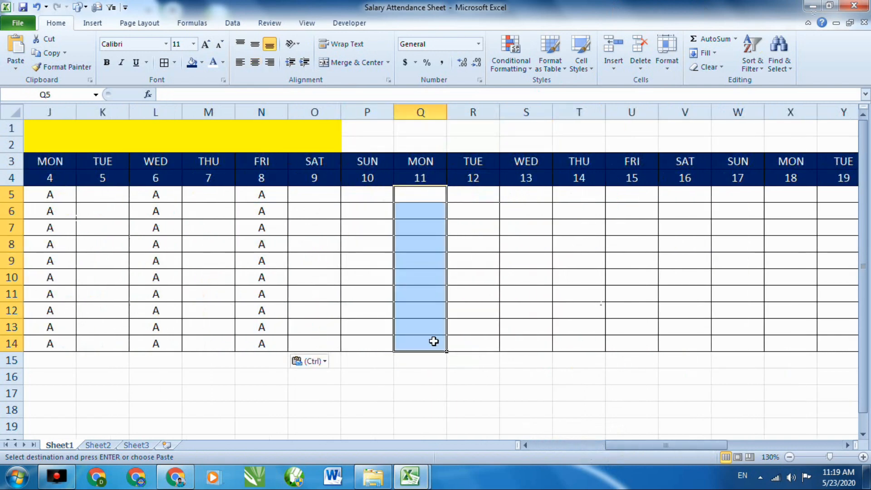
key(ctrl+v)
drag(519, 200, 544, 341)
key(ctrl+v)
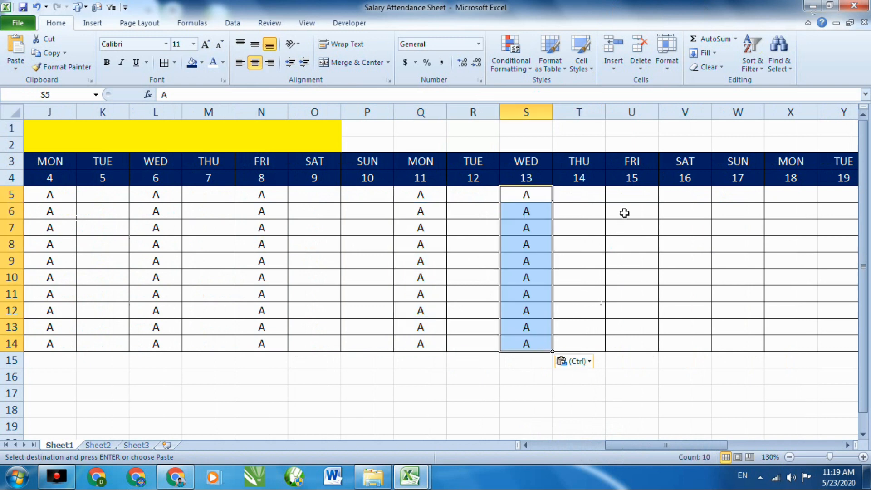
drag(629, 194, 632, 339)
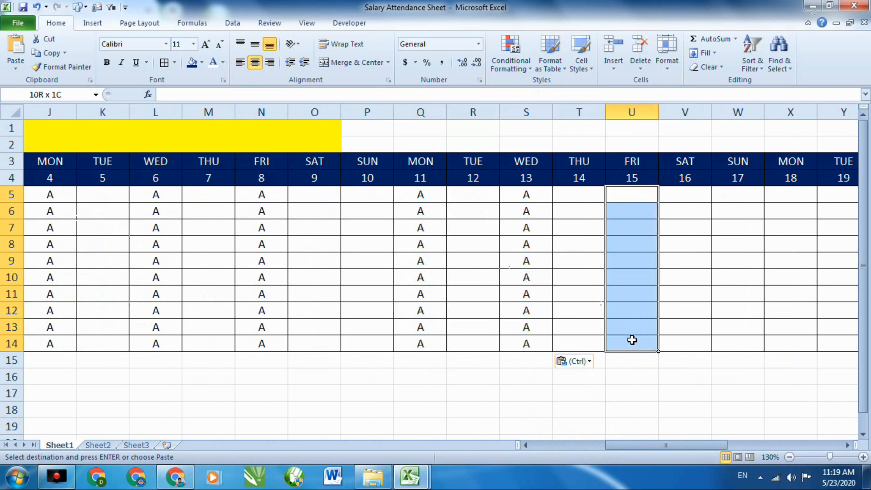
key(ctrl+v)
Paste the copied A marks under dates 17 and 18, into W5 to W14 and X5 to X14
drag(738, 194, 741, 345)
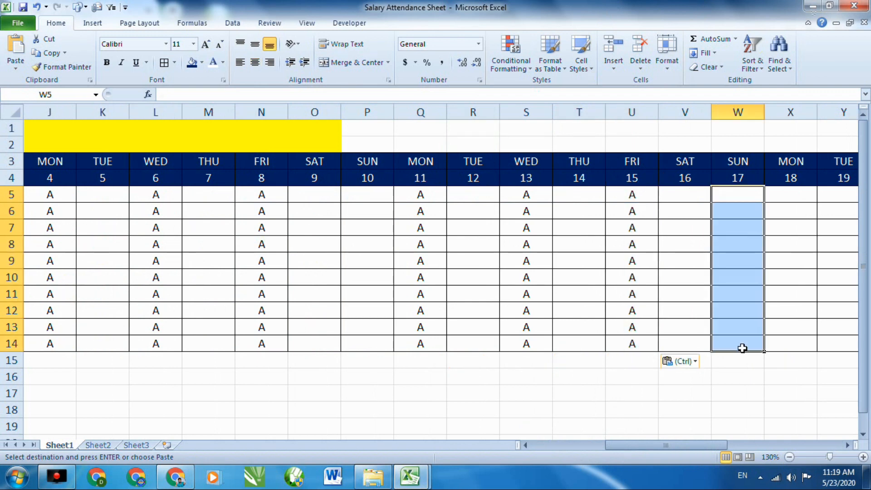
key(ctrl+v)
drag(794, 194, 793, 344)
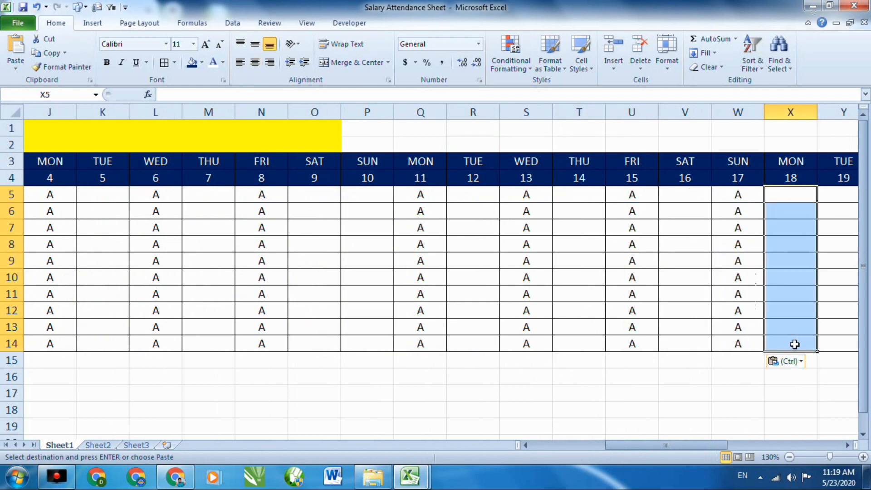
key(ctrl+v)
Paste the copied A marks under dates 21 to 24, into rows 5 to 14 of columns AA through AD
drag(705, 445, 782, 449)
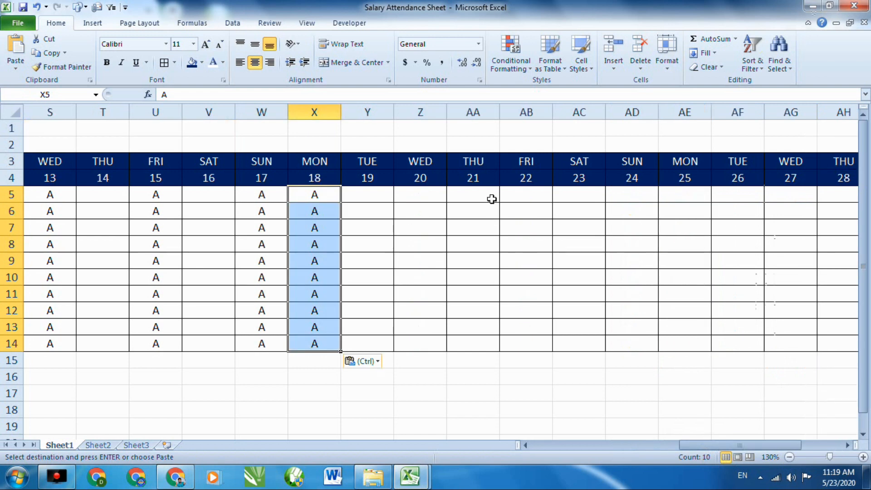
drag(492, 196, 477, 345)
key(ctrl+v)
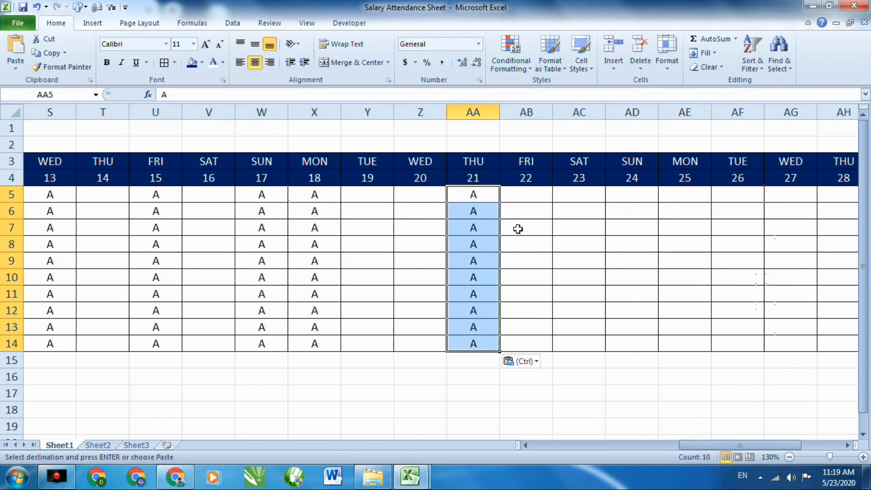
drag(537, 192, 534, 344)
key(ctrl+v)
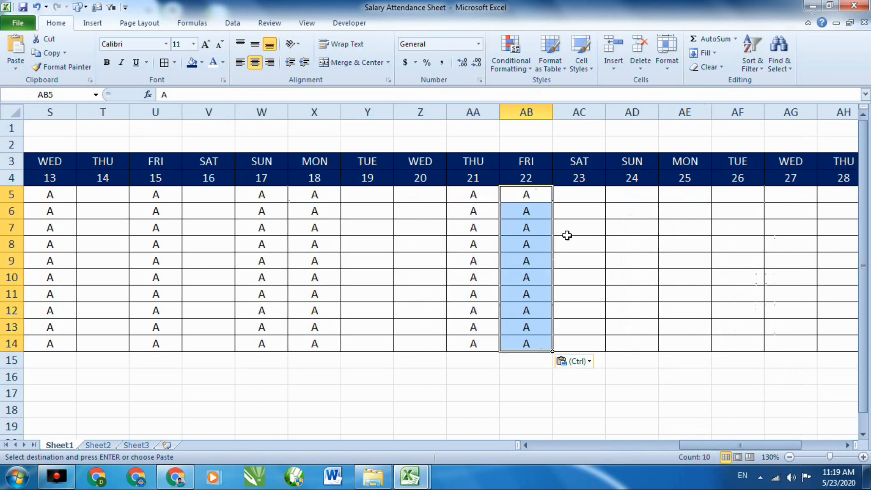
click(598, 199)
drag(598, 198, 635, 338)
key(ctrl+v)
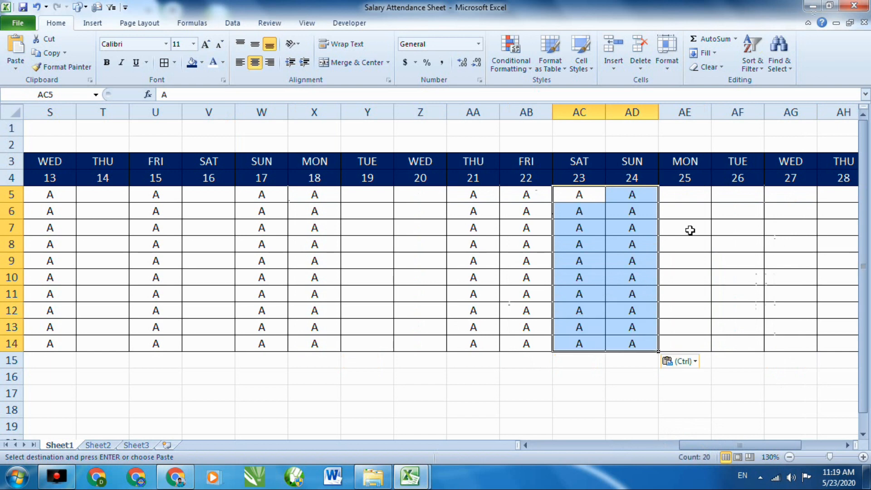
Paste the copied A marks under dates 27 and 28, into AG5 to AG14 and AH5 to AH14
drag(791, 195, 785, 338)
key(ctrl+v)
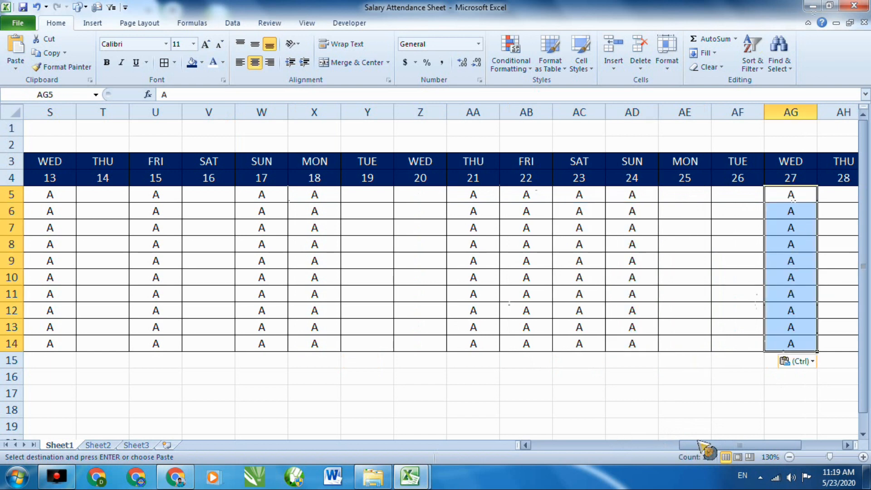
drag(707, 445, 740, 445)
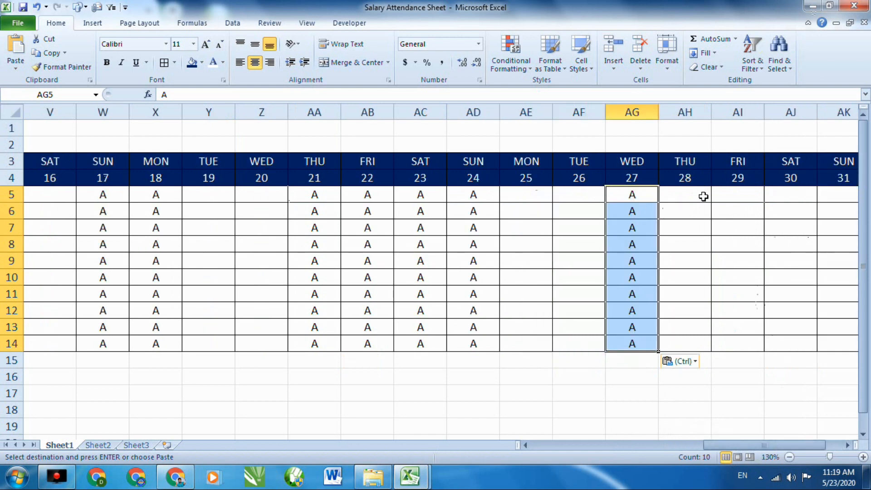
drag(704, 196, 696, 347)
key(ctrl+v)
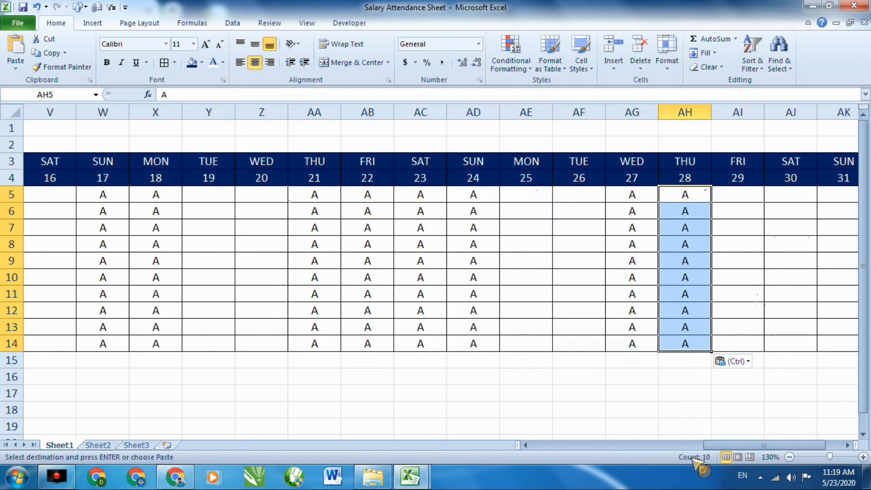
Paste the copied A marks under dates 29 and 30, into AI5 to AI14 and AJ5 to AJ14
drag(741, 445, 759, 442)
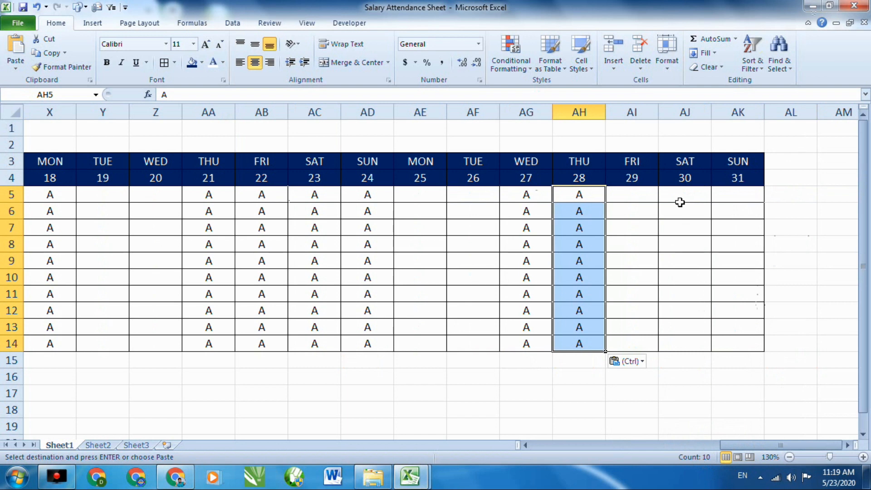
drag(641, 188, 641, 341)
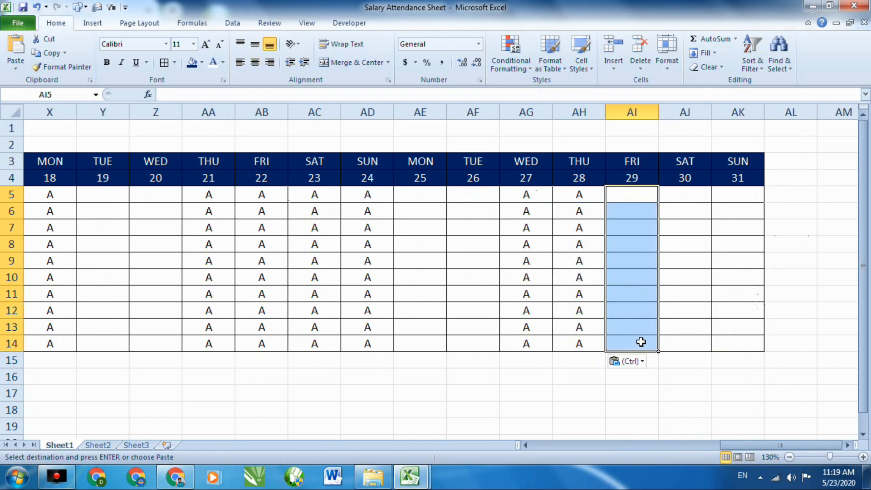
key(ctrl+v)
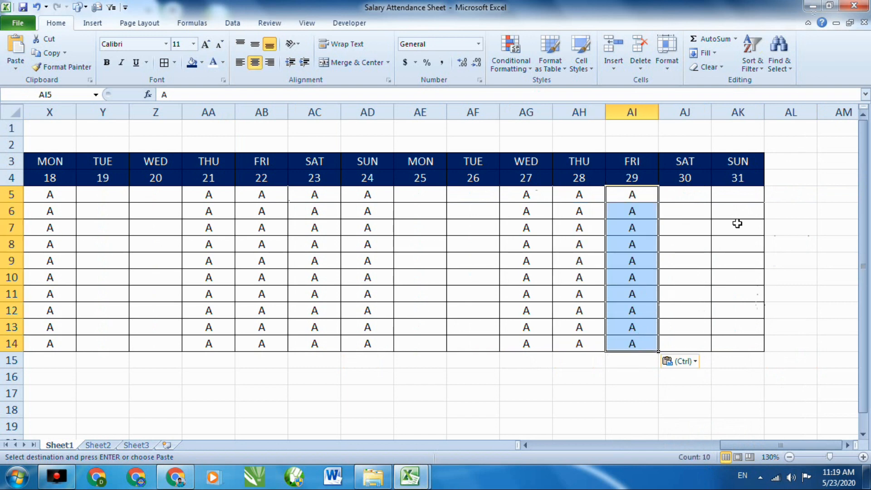
drag(685, 194, 697, 349)
key(ctrl+v)
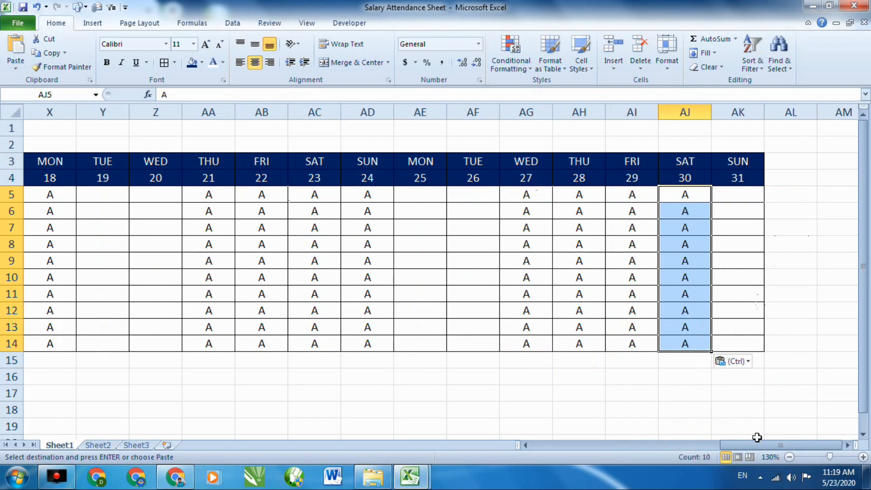
Enter P for all ten workers under SAT date 2, in cells H5 to H14
drag(774, 447, 606, 450)
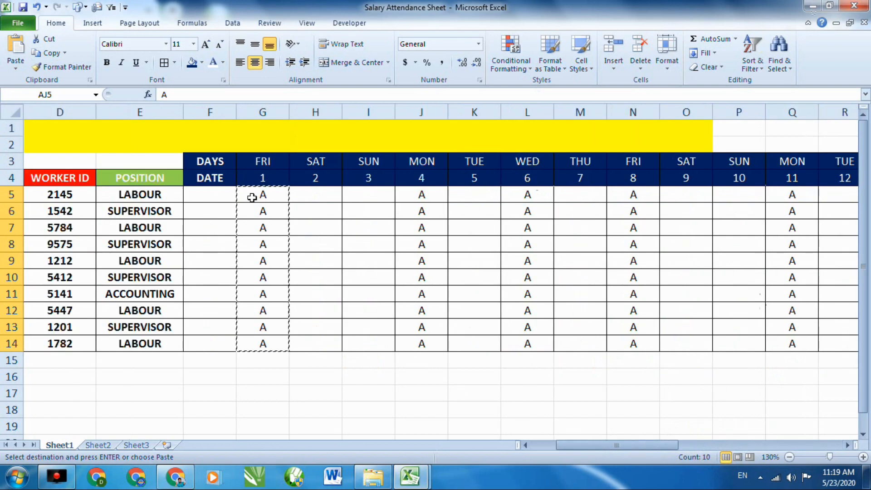
click(362, 222)
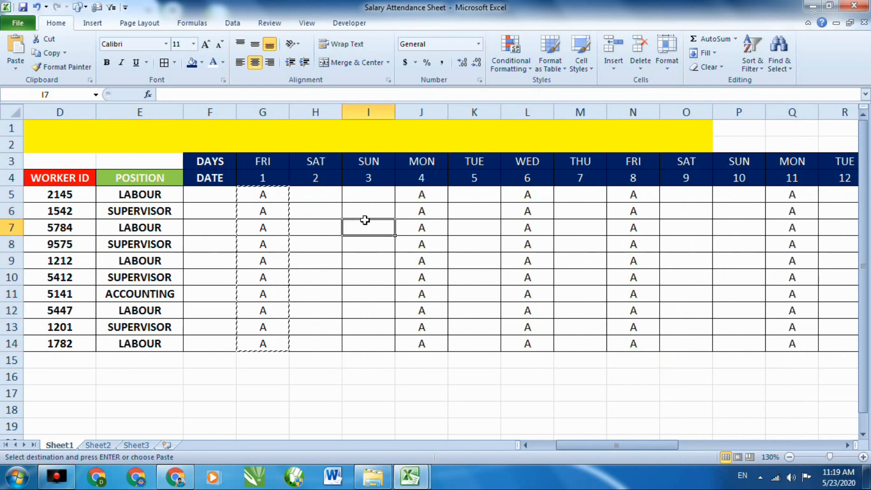
click(294, 215)
click(318, 390)
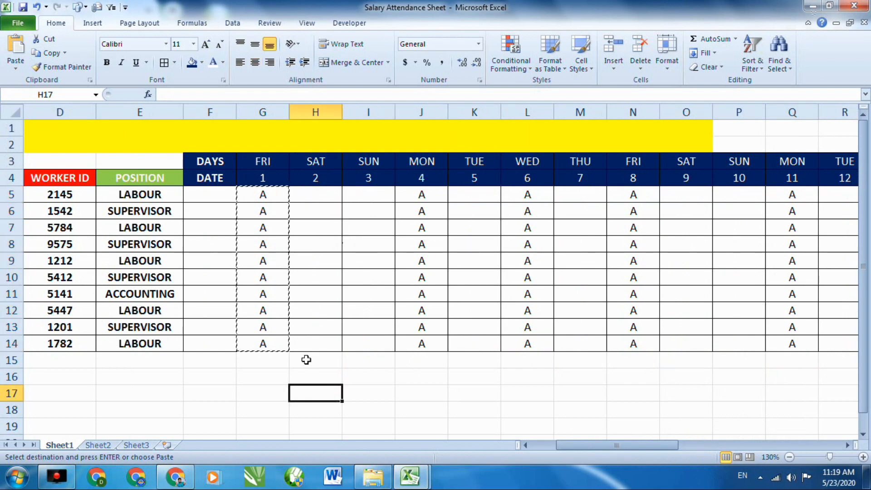
click(271, 227)
click(274, 196)
click(319, 191)
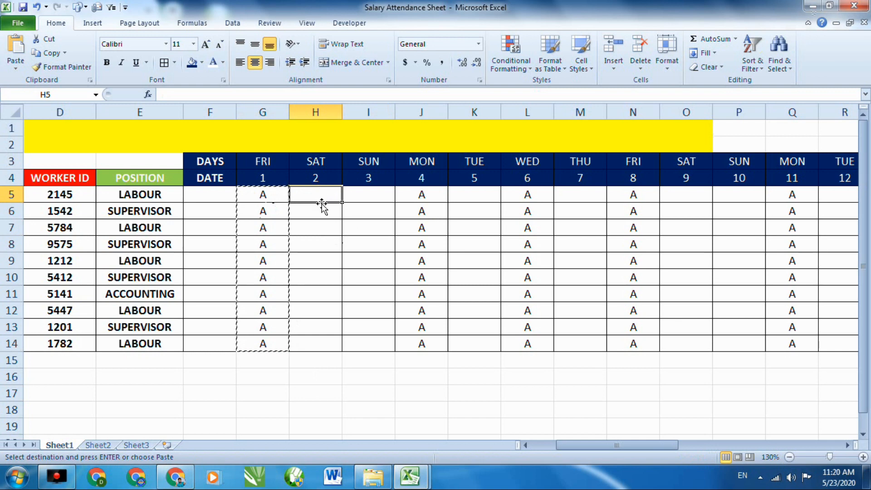
text(P)
key(Return)
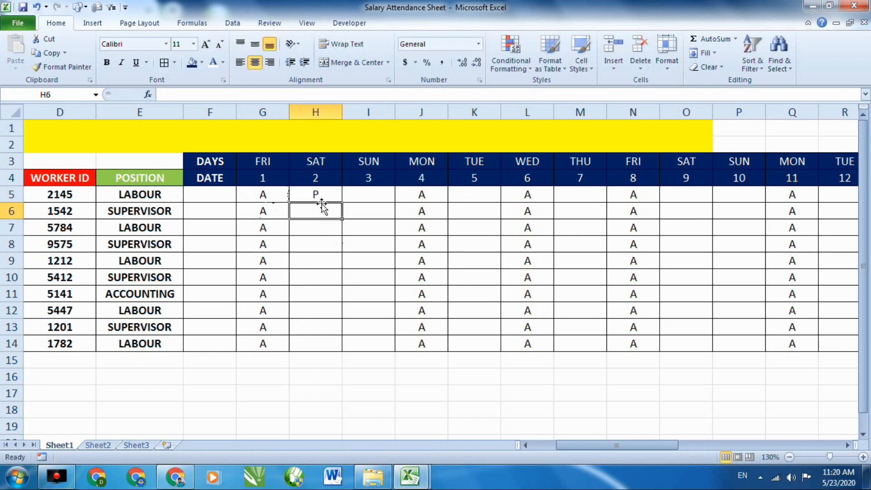
text(P)
key(Return)
text(P)
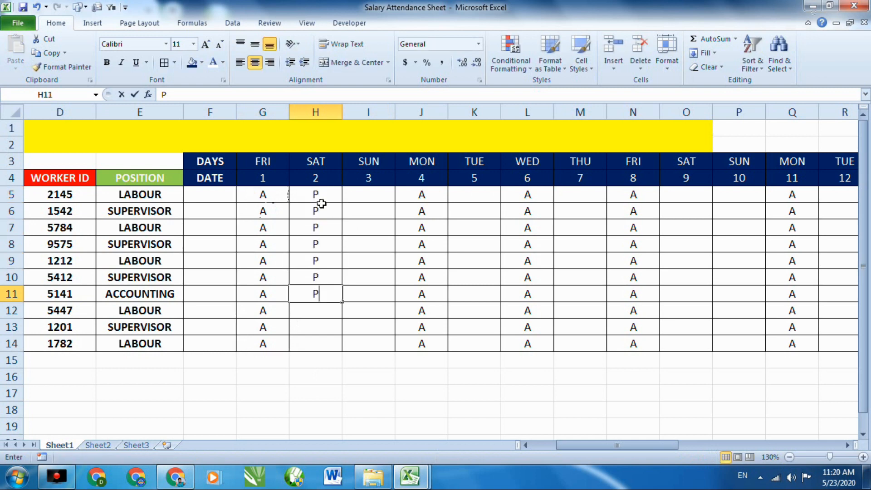
text( P P P P P P)
key(Return)
text(P)
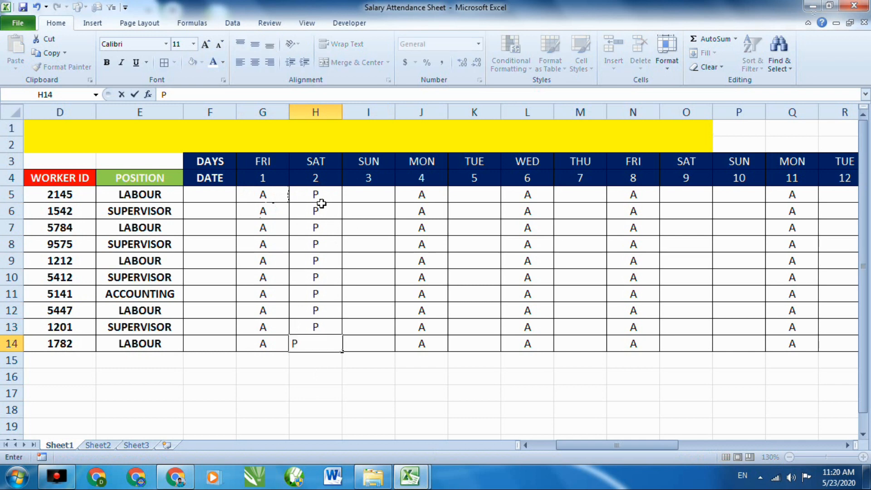
Center the P entry in cell H14 to match the marks above it
click(383, 379)
click(333, 351)
click(255, 62)
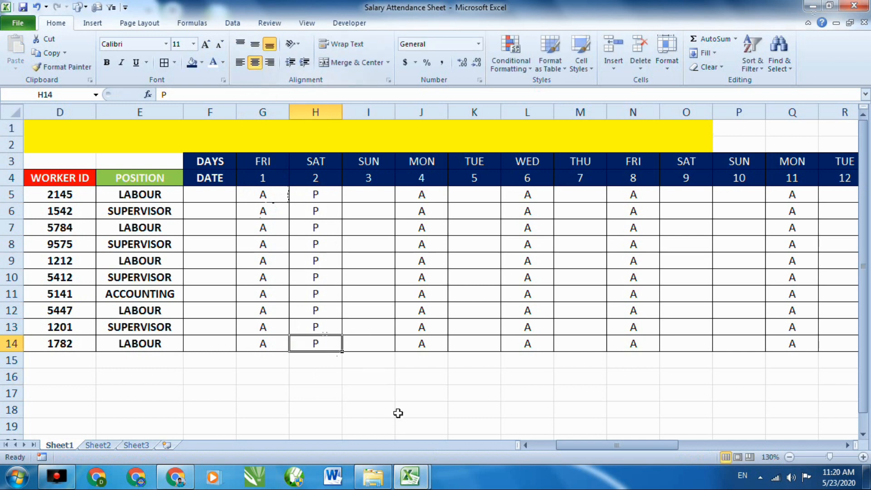
click(397, 412)
Copy the P marks from H5 to H14 into K5 to K14, under TUE date 5
drag(324, 342, 316, 200)
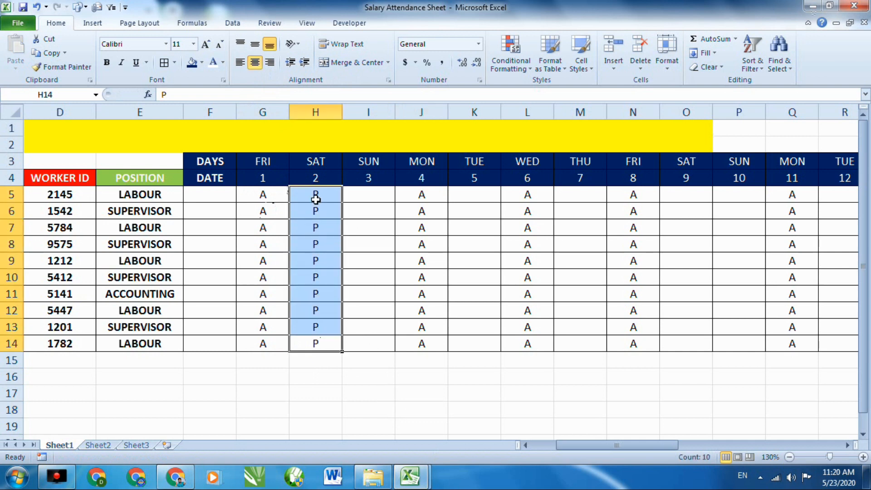
key(ctrl+c)
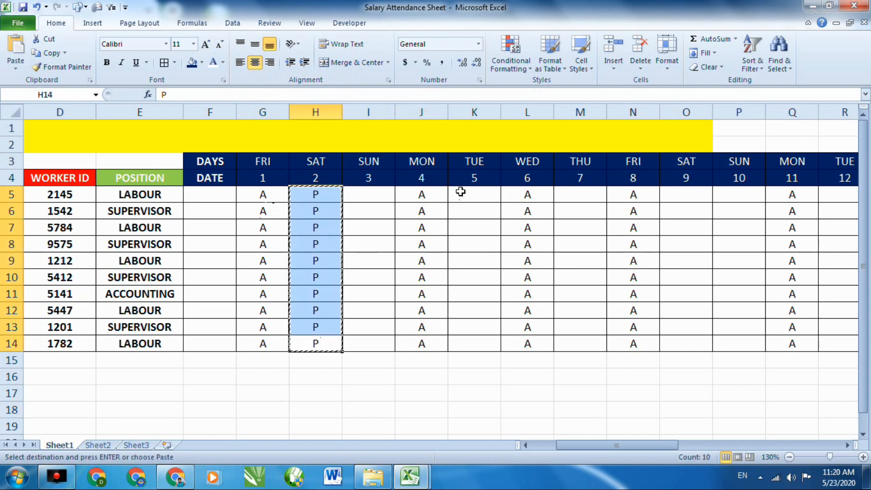
drag(461, 192, 473, 335)
key(ctrl+v)
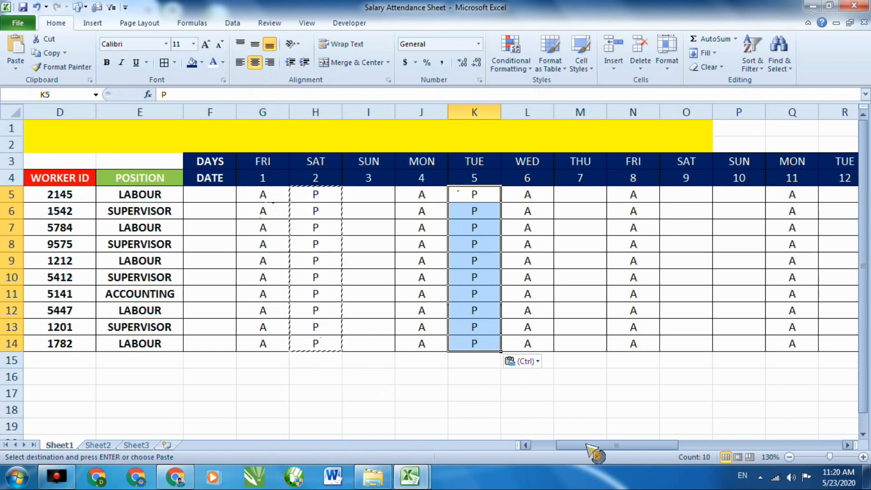
Paste the copied P marks under dates 7 and 10, into M5 to M14 and P5 to P14
drag(589, 446, 605, 449)
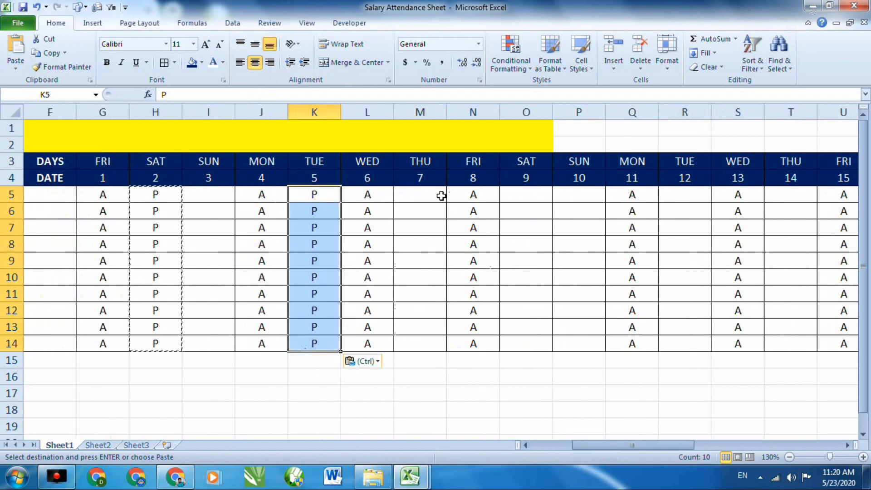
drag(441, 196, 431, 347)
key(ctrl+v)
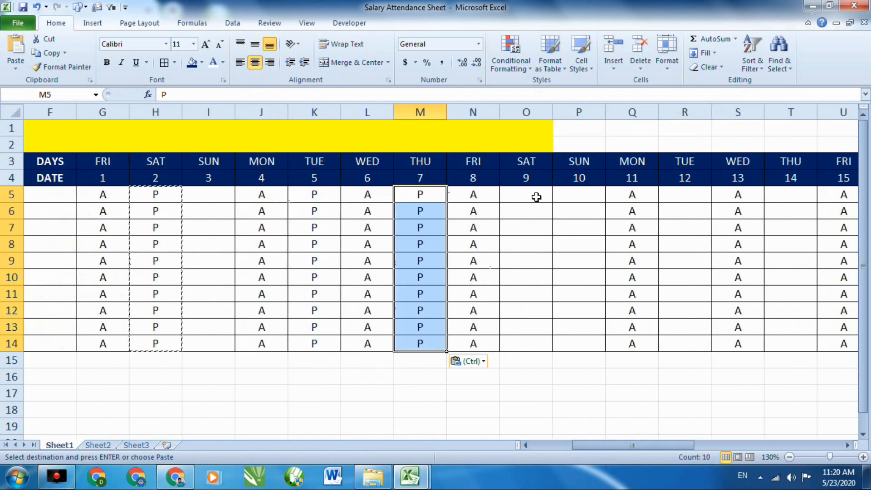
drag(585, 193, 595, 347)
key(ctrl+v)
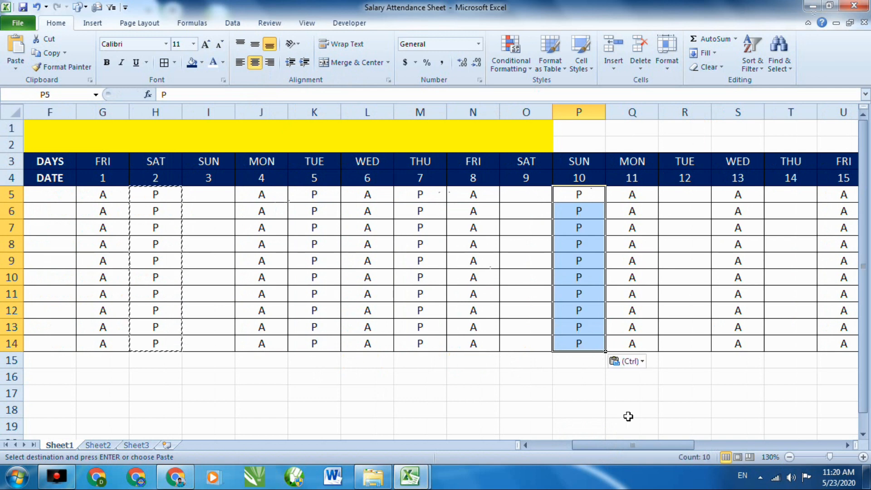
Paste the copied P marks under dates 14 and 9, into T5 to T14 and O5 to O14
drag(641, 446, 674, 444)
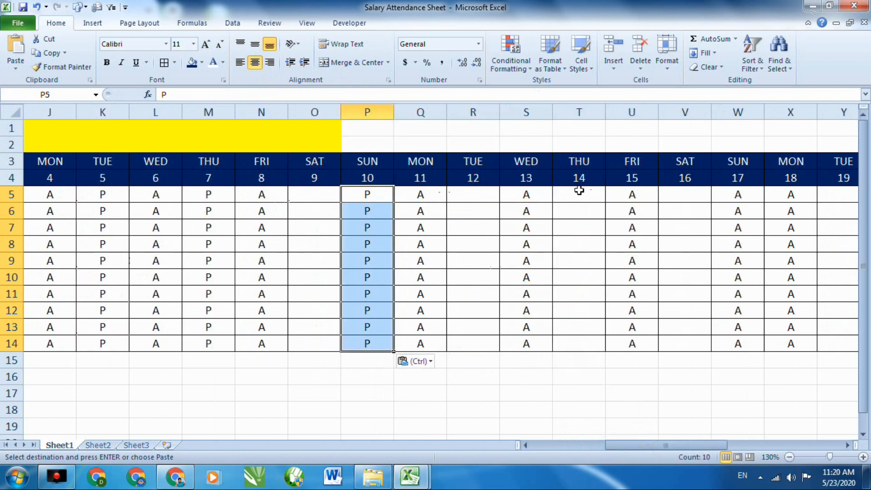
drag(578, 189, 582, 340)
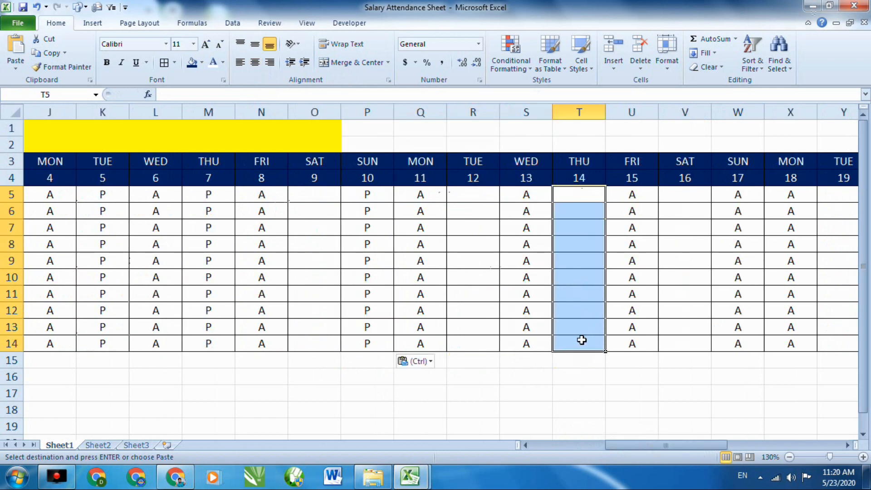
key(ctrl+v)
drag(330, 195, 326, 343)
key(ctrl+v)
Paste the copied P marks under dates 19 and 20, into Y5 to Y14 and Z5 to Z14
drag(630, 444, 678, 445)
drag(537, 193, 535, 344)
key(ctrl+v)
drag(583, 193, 576, 340)
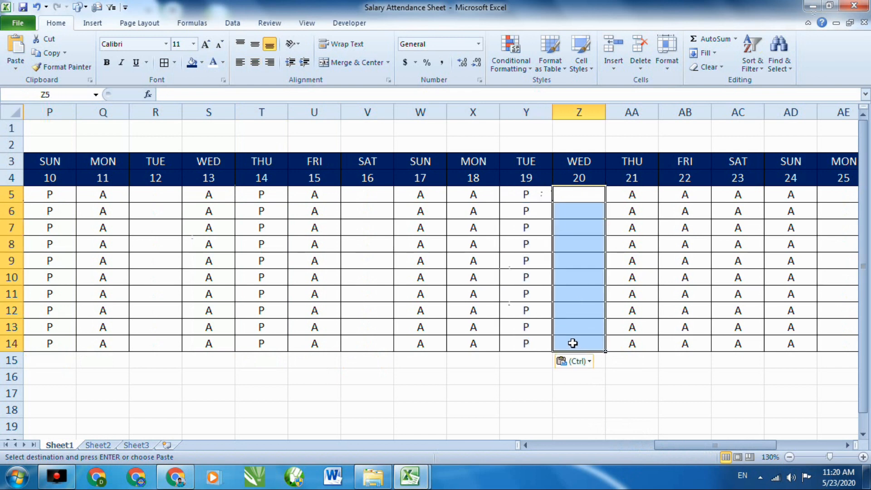
key(ctrl+v)
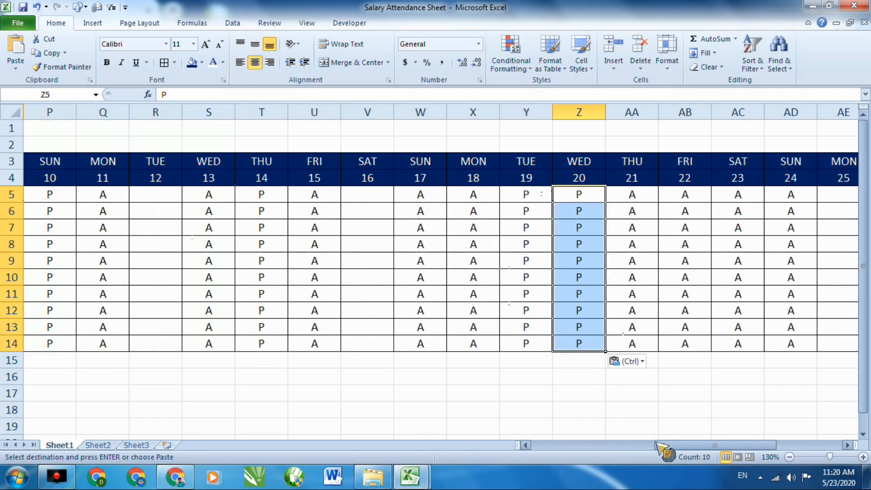
drag(665, 446, 690, 385)
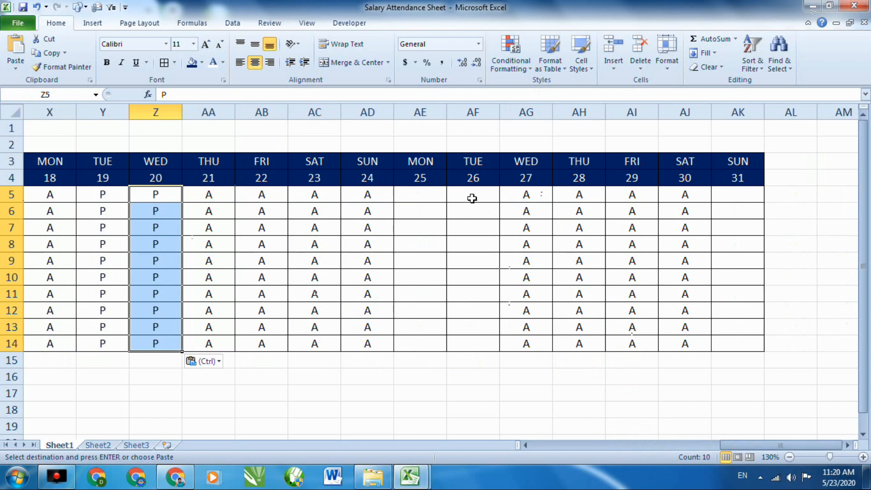
Paste the copied P attendance marks for all ten workers under dates 26 and 25
drag(472, 198, 482, 348)
key(ctrl+v)
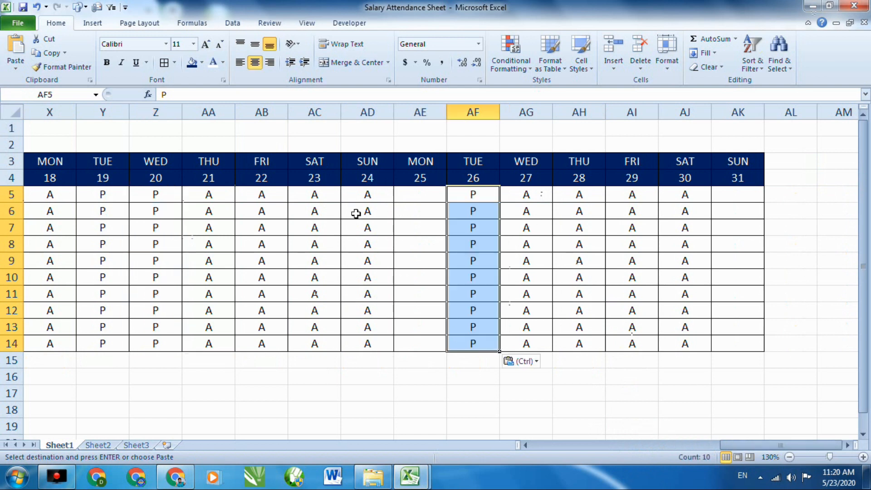
drag(408, 193, 432, 344)
key(ctrl+v)
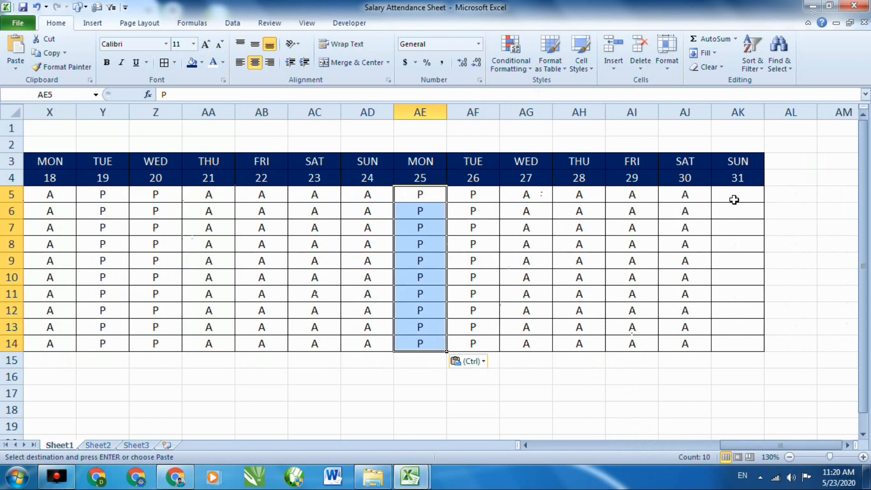
drag(733, 197, 737, 360)
click(685, 385)
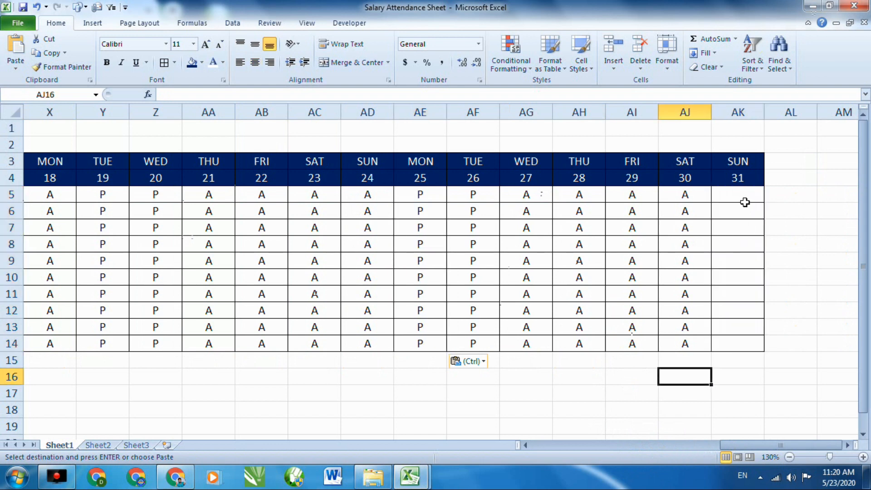
Fill the entire column of Sunday 31 with light blue
drag(733, 163, 728, 342)
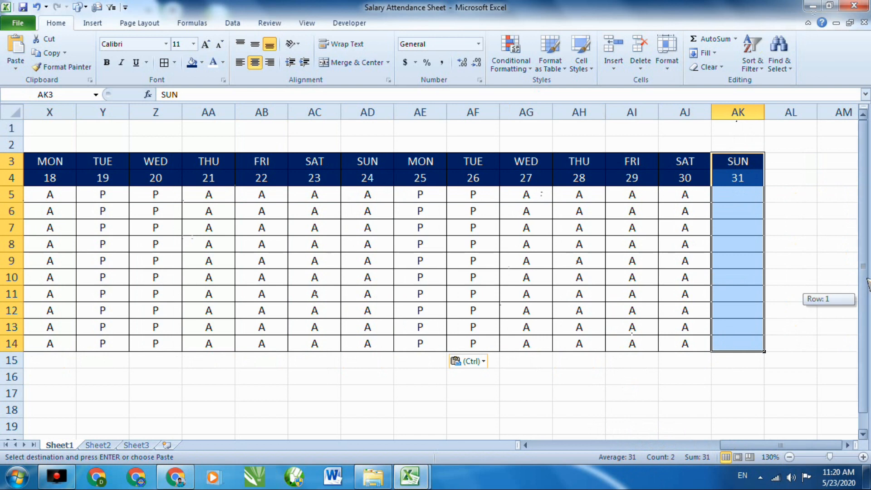
click(738, 109)
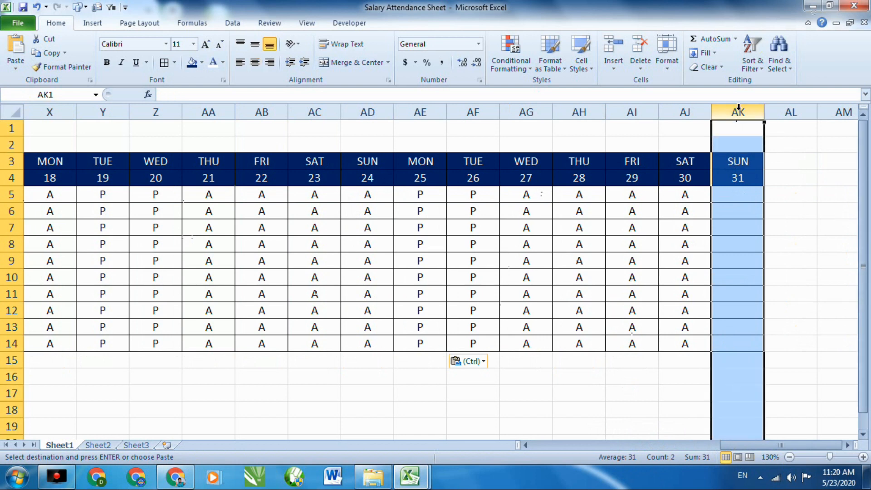
click(202, 63)
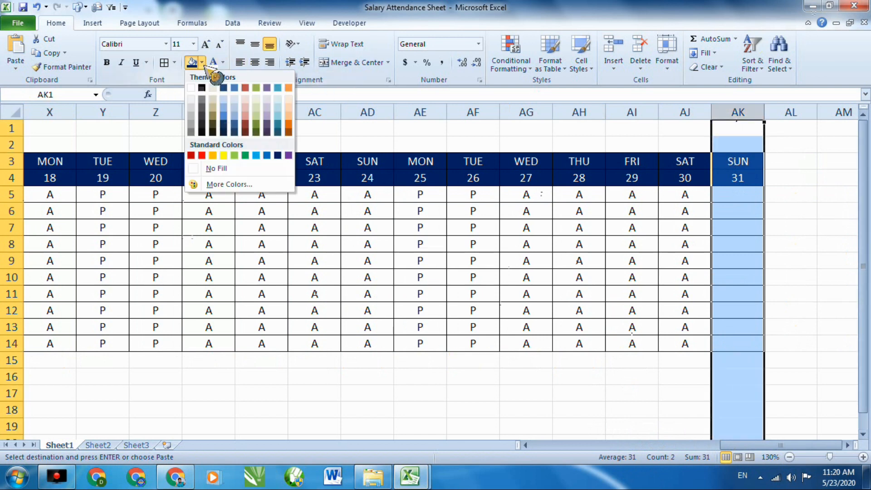
click(204, 157)
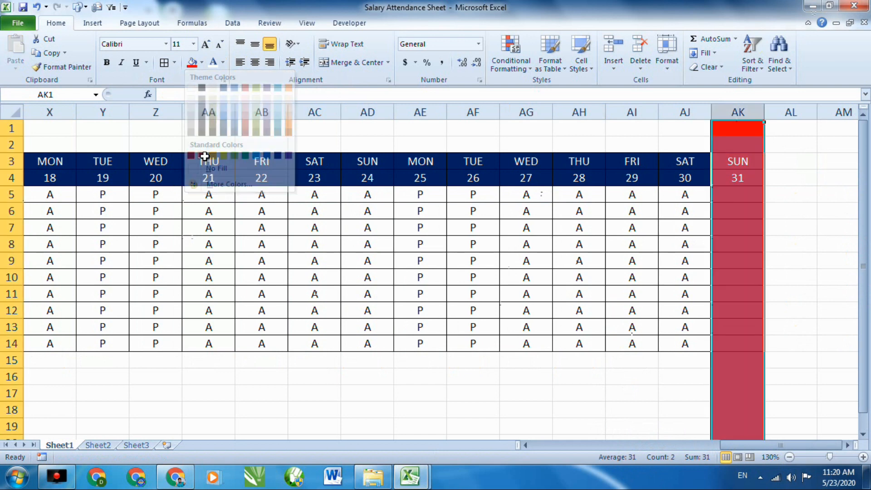
click(202, 64)
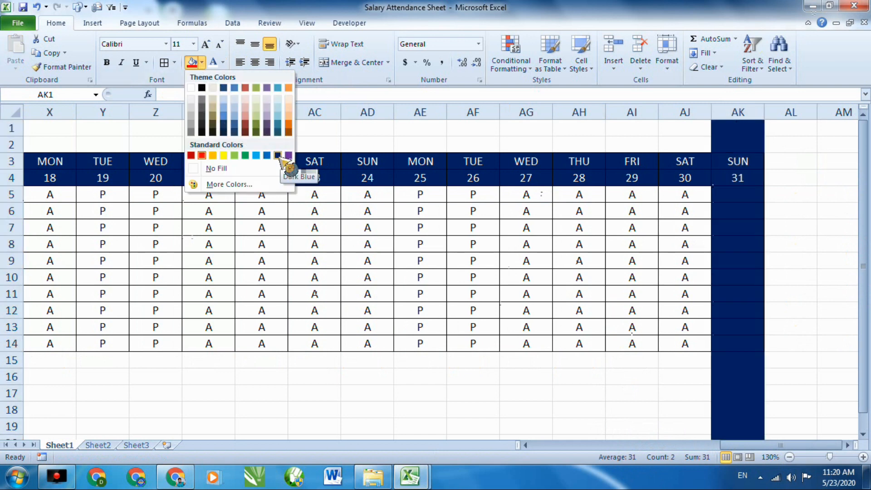
click(256, 155)
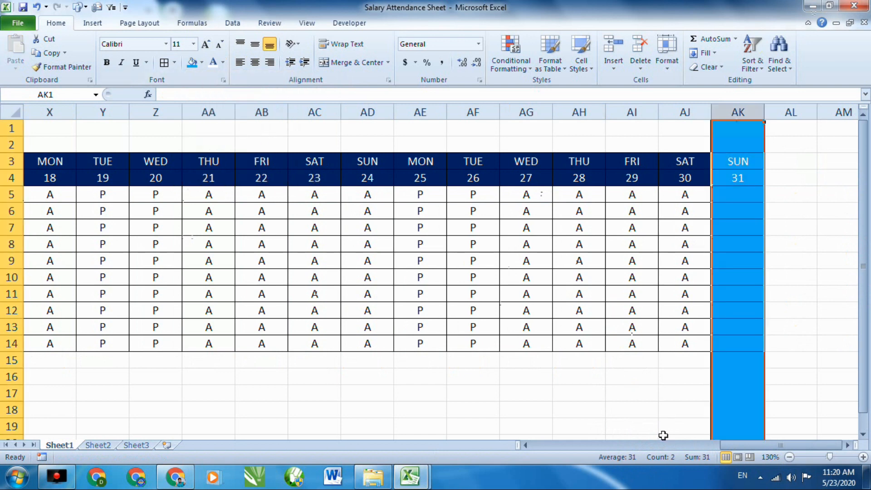
click(626, 393)
Fill the entire column of Sunday 24 with the same light blue
drag(781, 445, 748, 445)
click(579, 112)
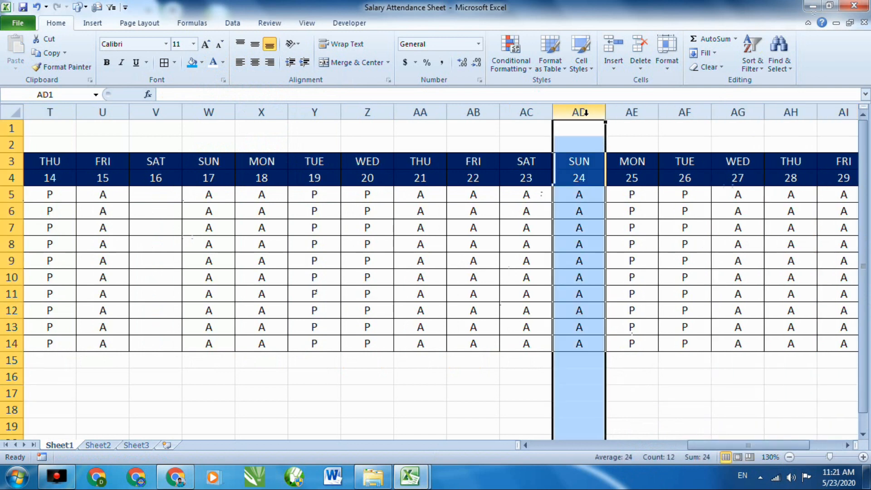
click(193, 62)
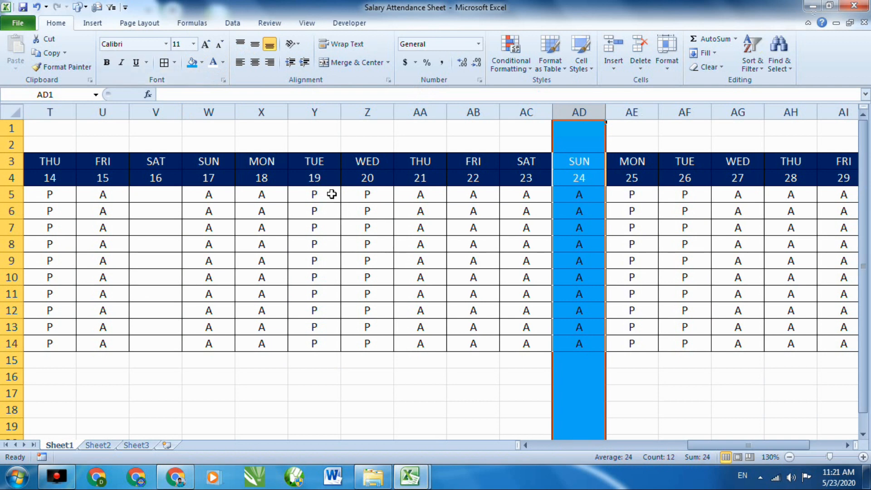
Clear the attendance marks under Sunday 17 and fill its entire column with light blue
click(209, 112)
click(228, 230)
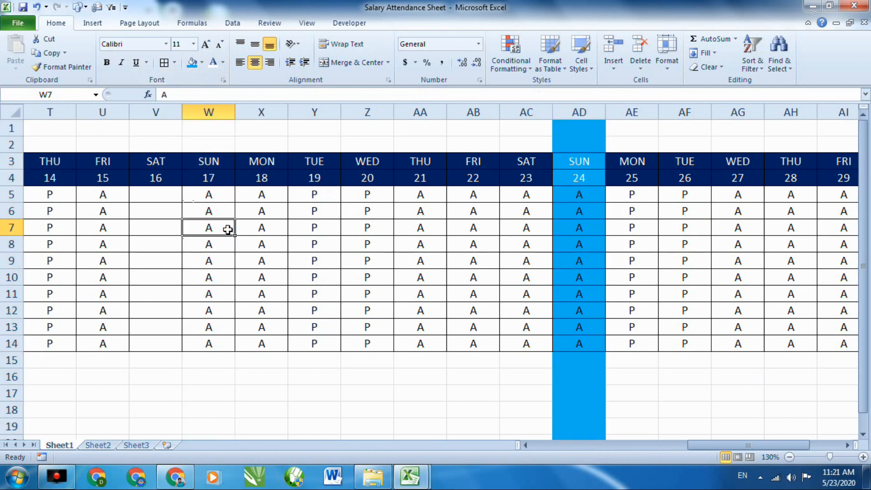
drag(218, 196, 223, 343)
key(Delete)
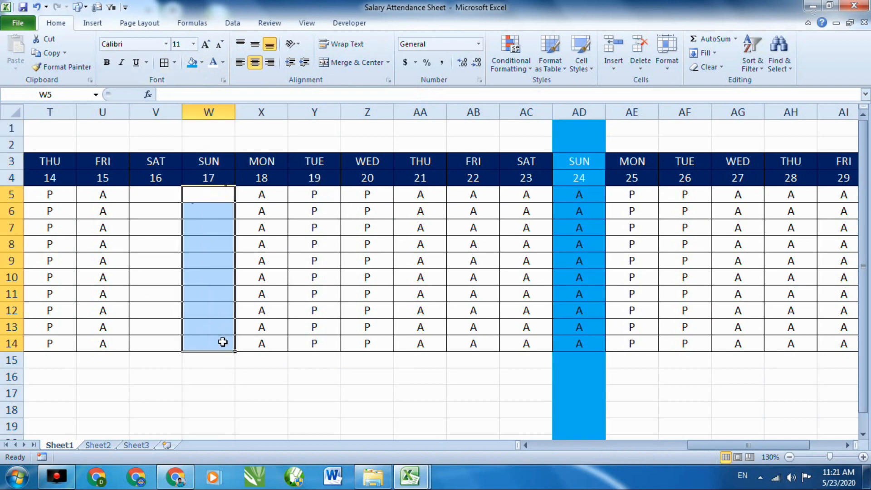
click(208, 112)
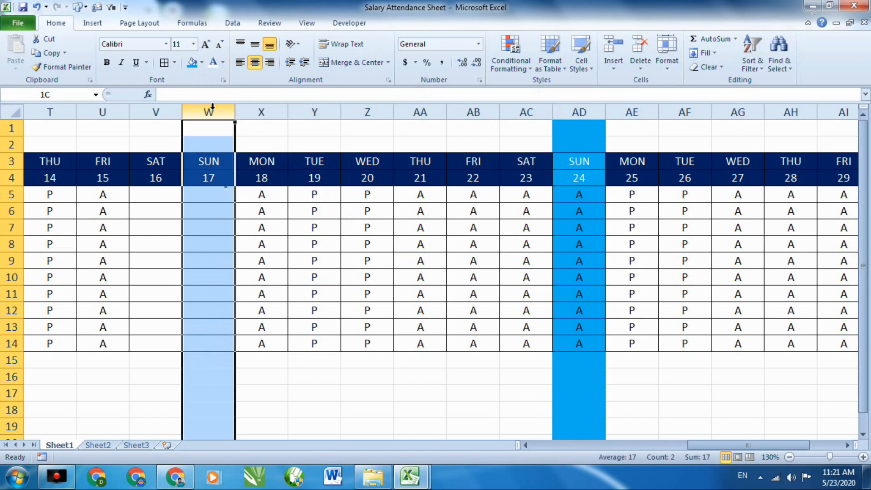
click(192, 63)
Enter A for all ten workers under Saturday 16, in cells V5 to V14
drag(169, 195, 171, 341)
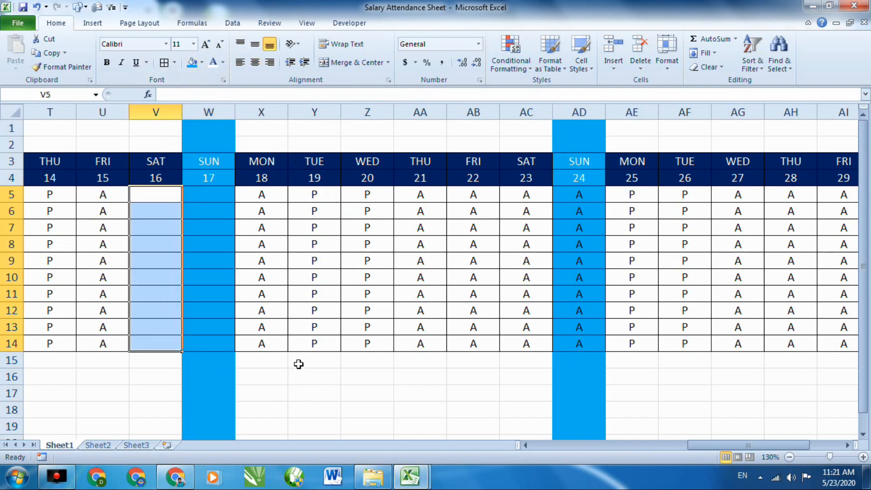
click(155, 195)
double_click(152, 196)
text(A)
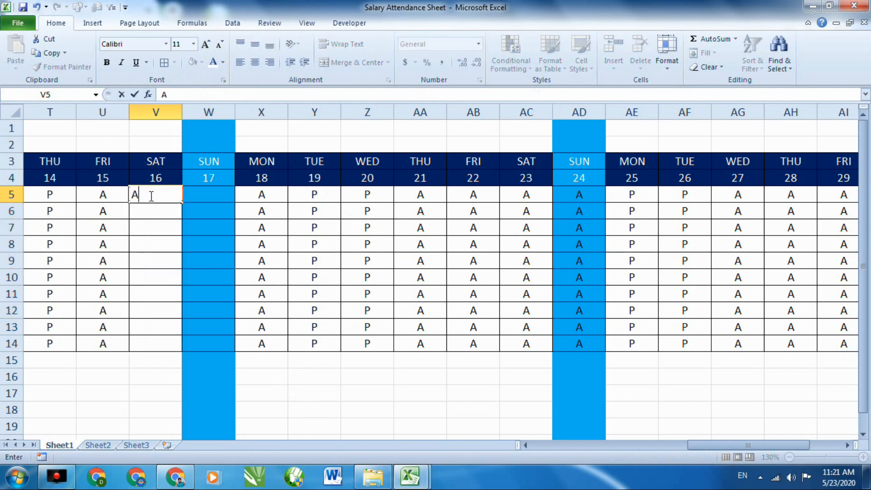
text( A A A A A A)
key(Return)
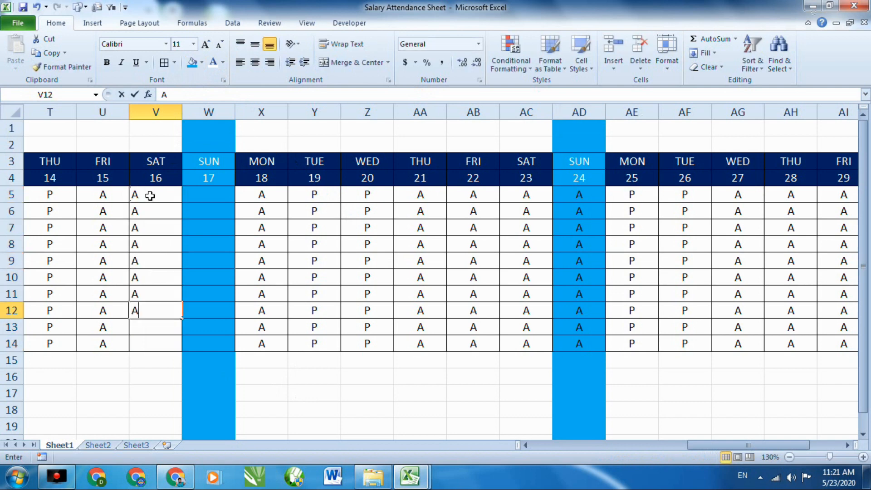
text(A)
key(Return)
text(A)
key(Return)
text(A)
click(300, 375)
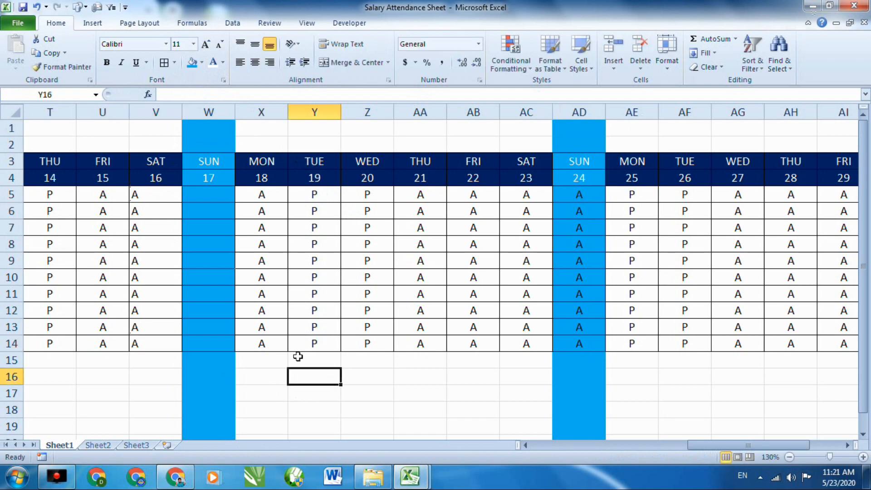
Centre the attendance marks under Saturday 16 horizontally
drag(161, 194, 142, 347)
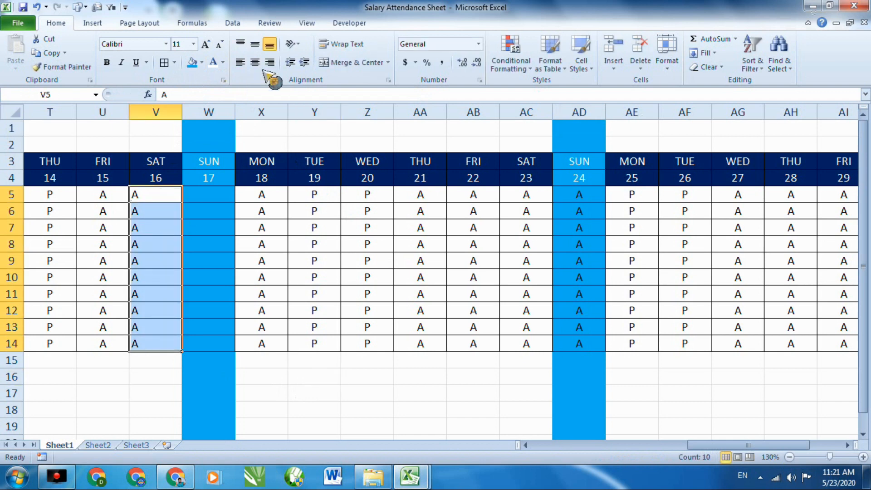
click(255, 63)
click(381, 344)
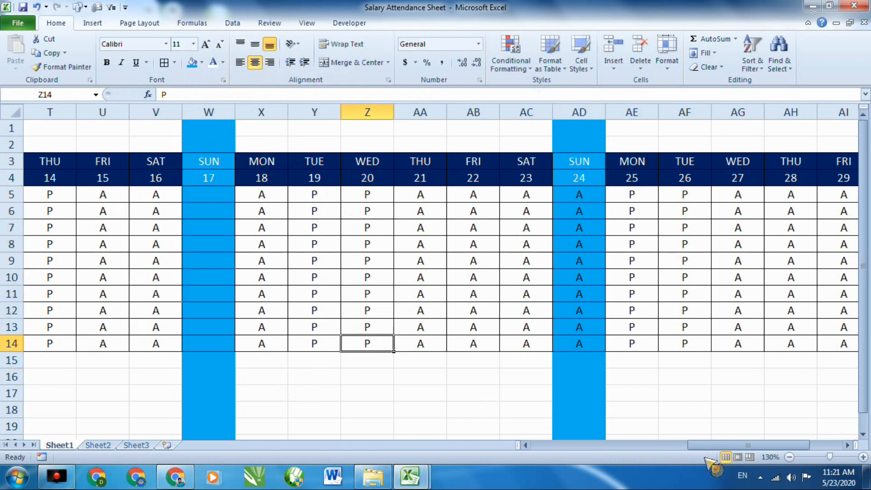
Enter P for all ten workers under Tuesday 12, in cells R5 to R14
drag(712, 448, 647, 459)
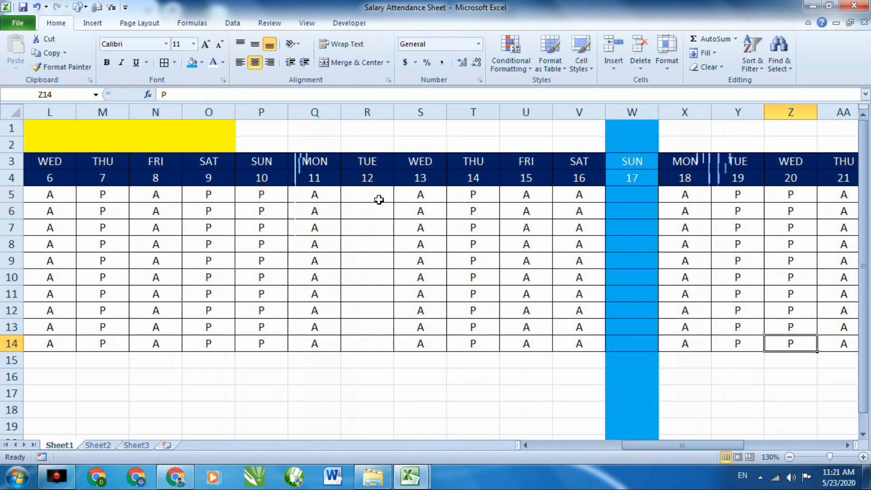
drag(378, 196, 375, 313)
double_click(369, 195)
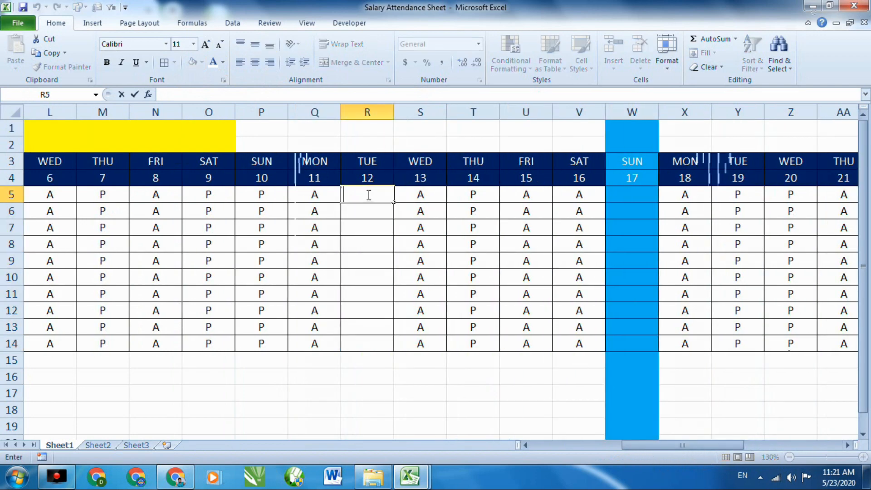
text(P)
key(Return)
text(P)
key(Return)
text(P)
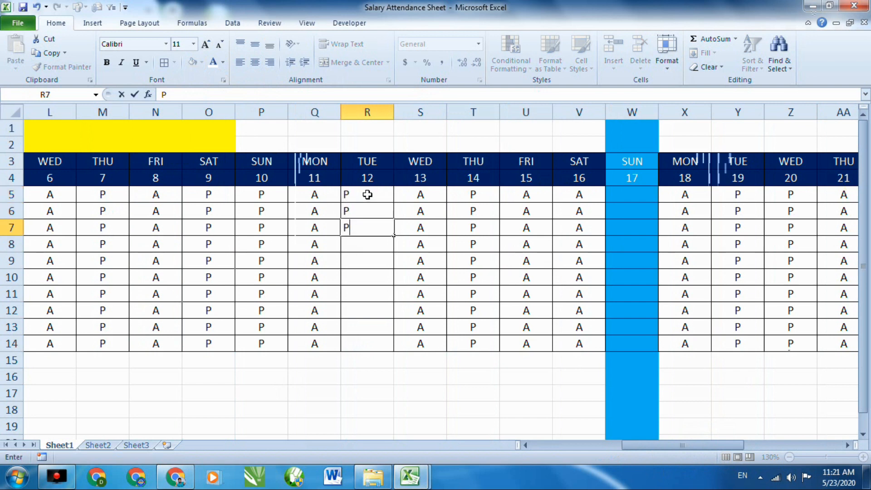
key(Return)
text(P P P P P P P)
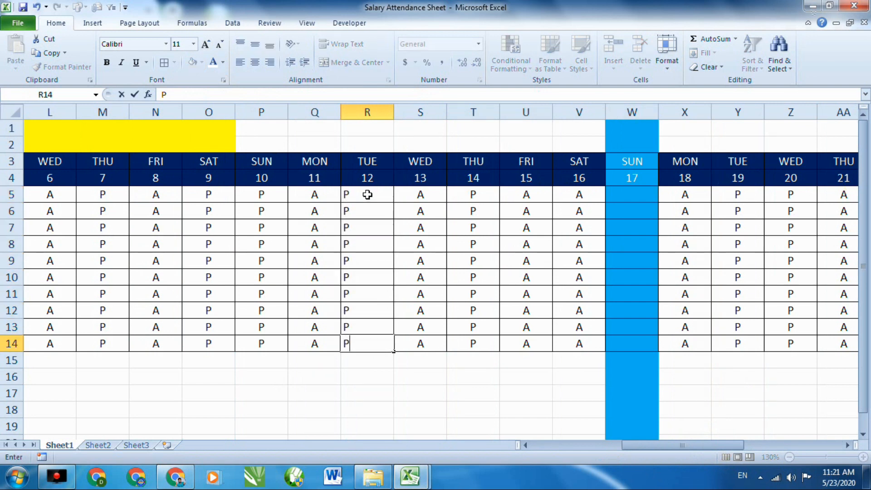
Centre the date and attendance marks of Tuesday 12 horizontally
drag(368, 178, 362, 344)
click(255, 62)
click(255, 62)
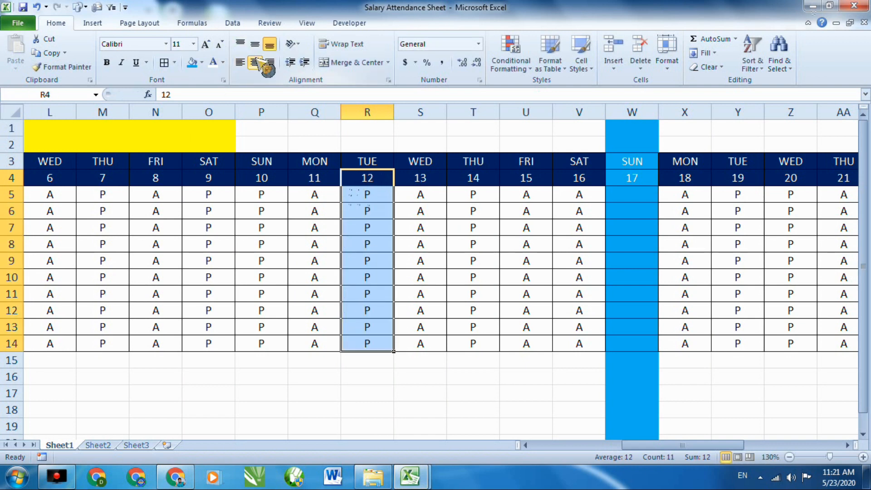
click(410, 232)
Fill the column of Sunday 3 with light blue
drag(640, 445, 585, 449)
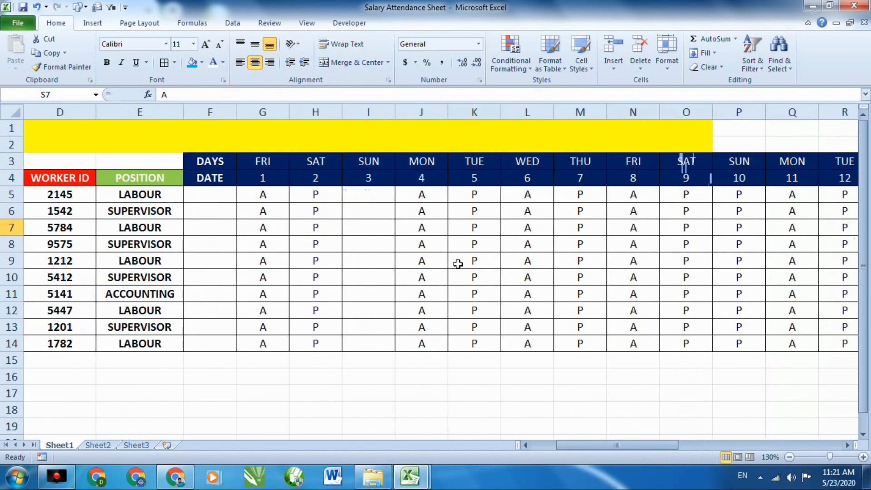
click(361, 112)
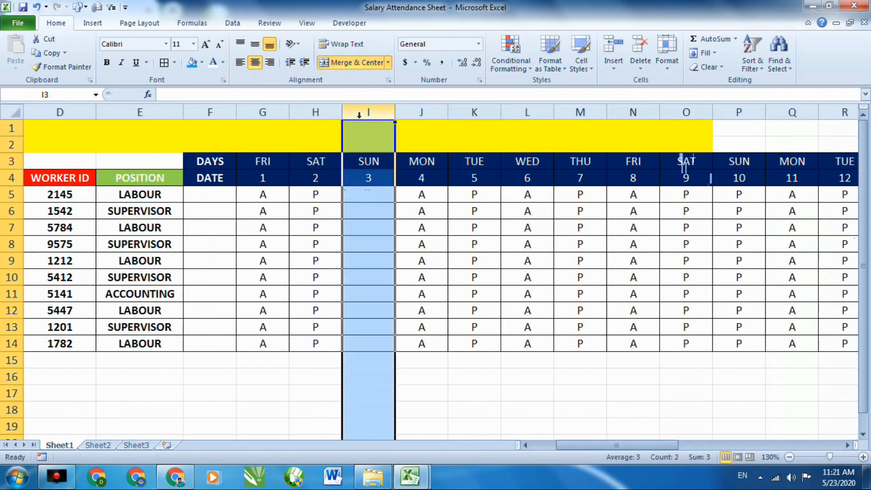
click(193, 63)
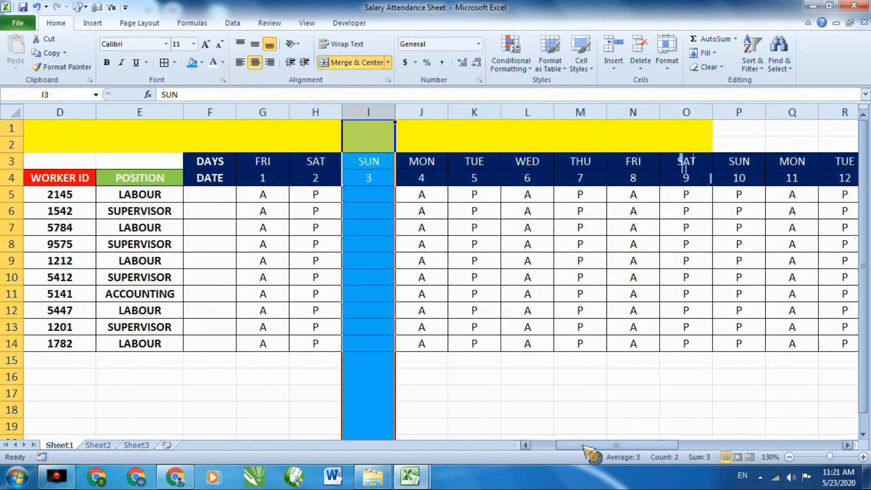
Fill the entire column of Sunday 10 with light blue
drag(590, 447, 611, 446)
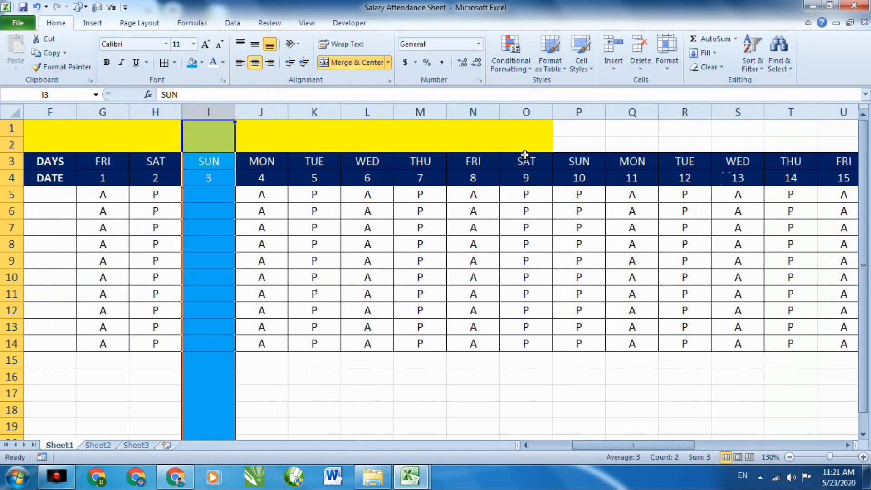
click(575, 112)
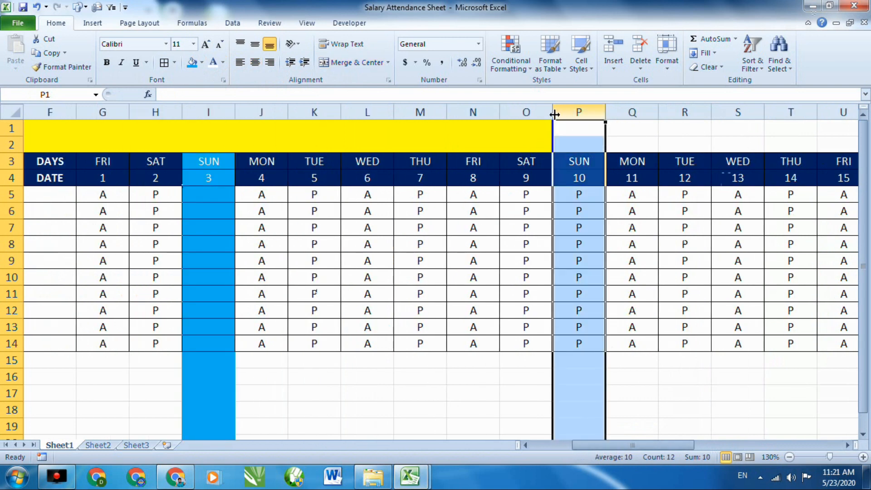
click(192, 63)
click(685, 360)
Enter the header PRESENCE in cell AL4, directly beside the date of Sunday 31
drag(660, 446, 607, 449)
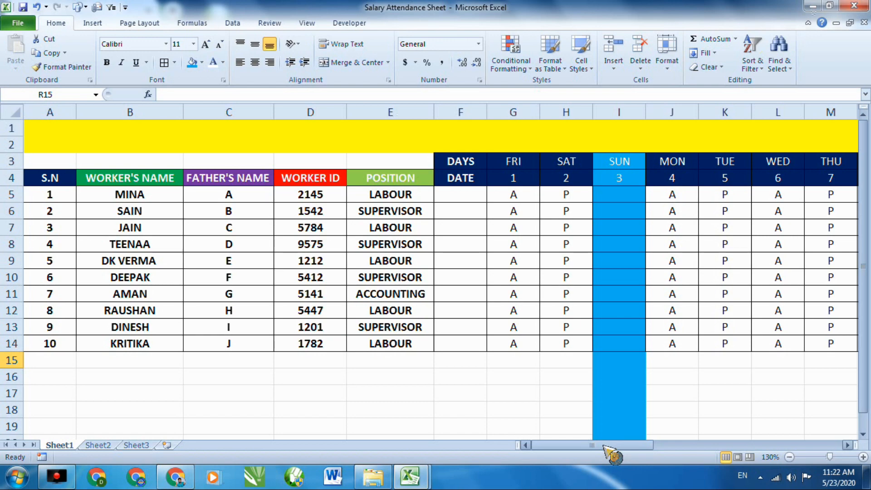
drag(604, 446, 813, 450)
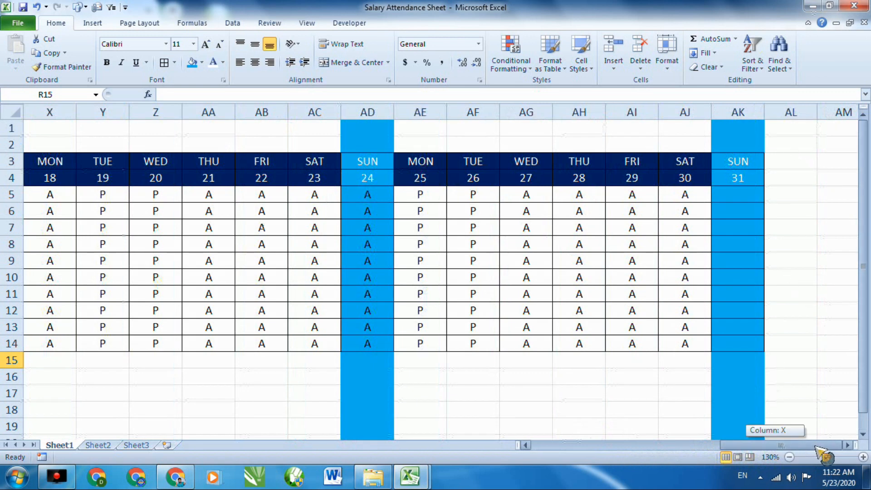
click(775, 162)
double_click(775, 162)
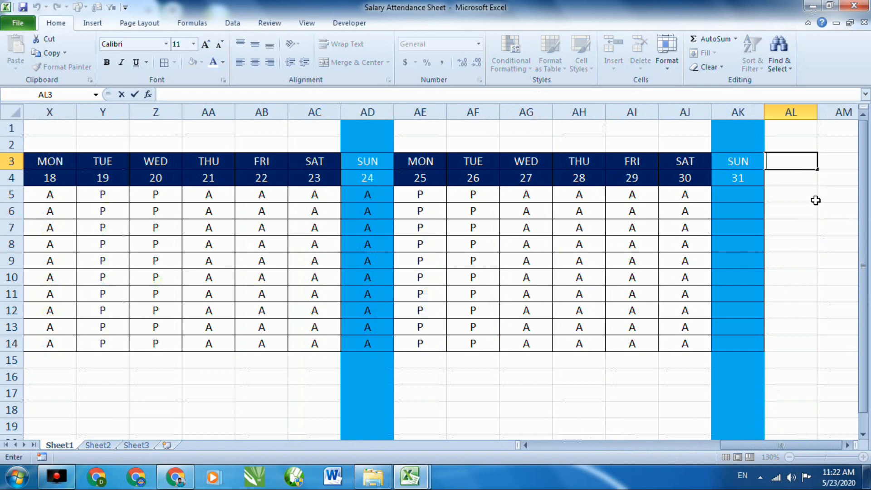
click(797, 180)
scroll(621, 309, up, 2)
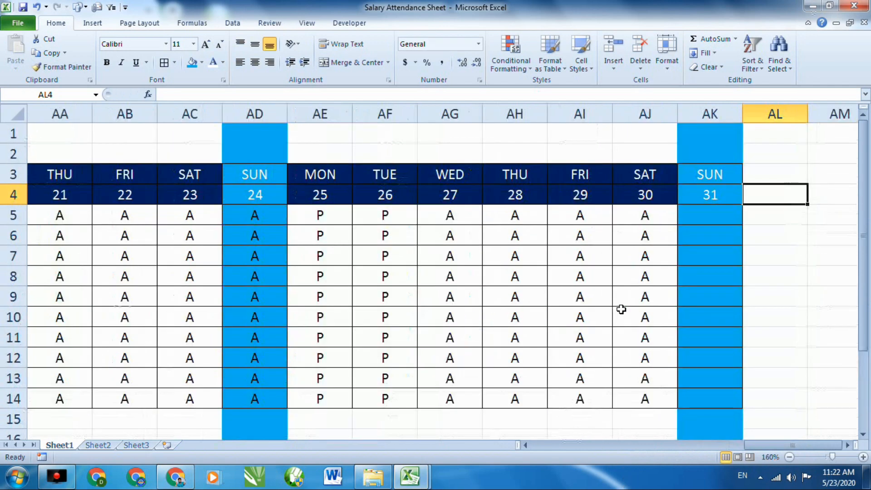
scroll(622, 309, up, 4)
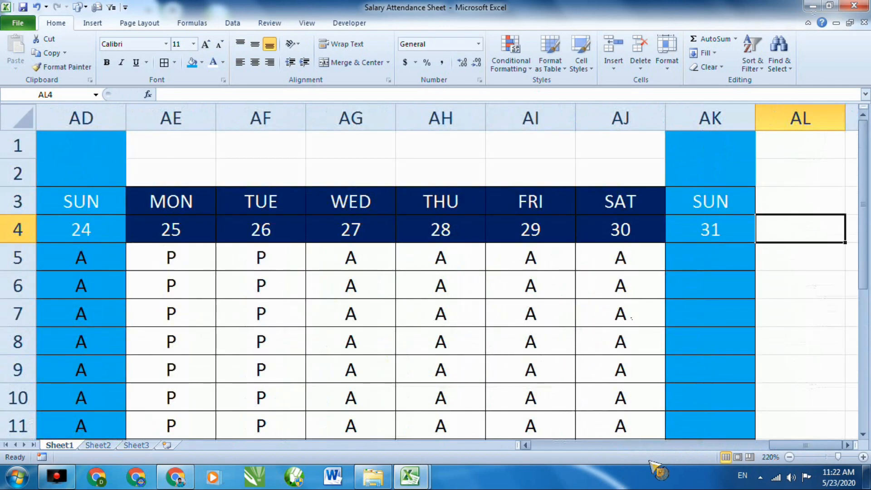
scroll(737, 389, down, 1)
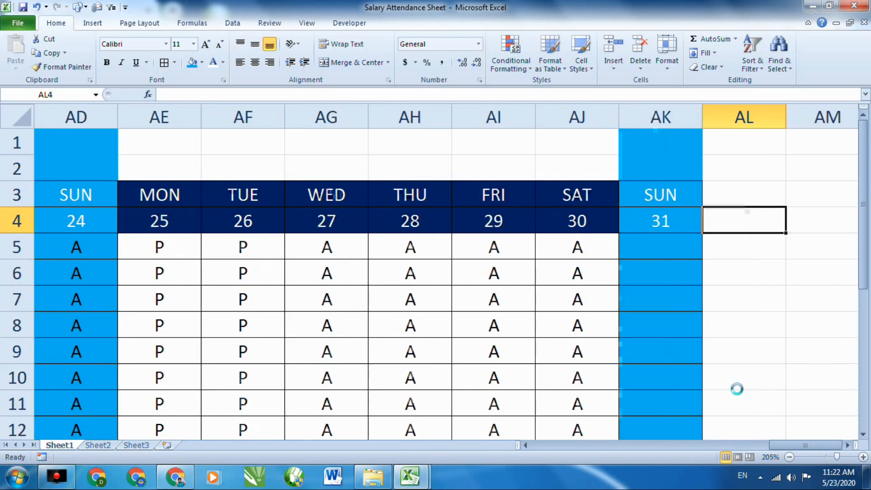
scroll(737, 389, down, 3)
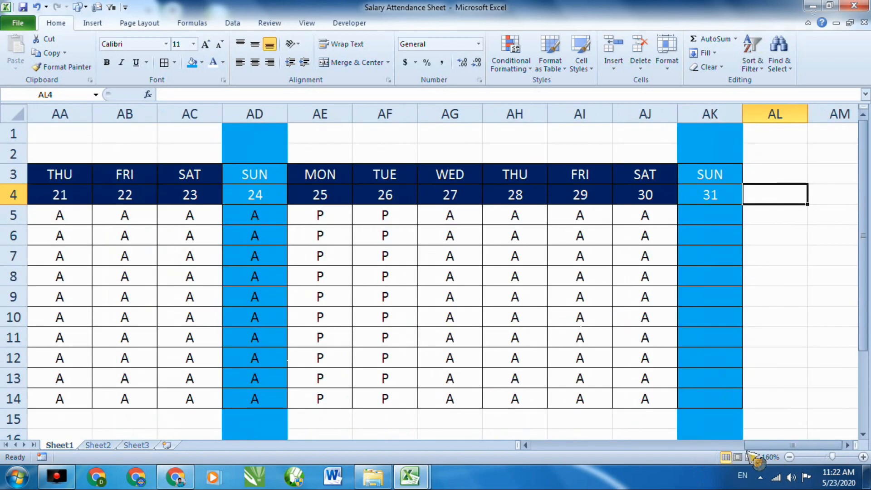
double_click(763, 197)
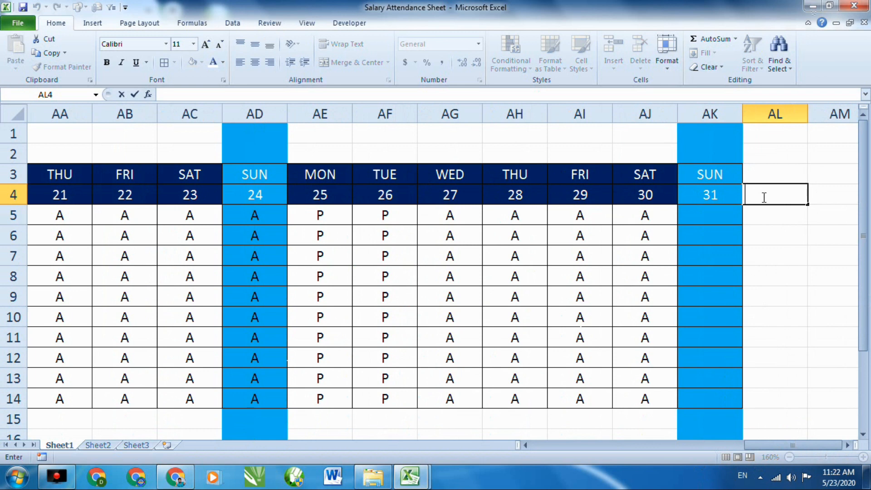
text(PRESENC)
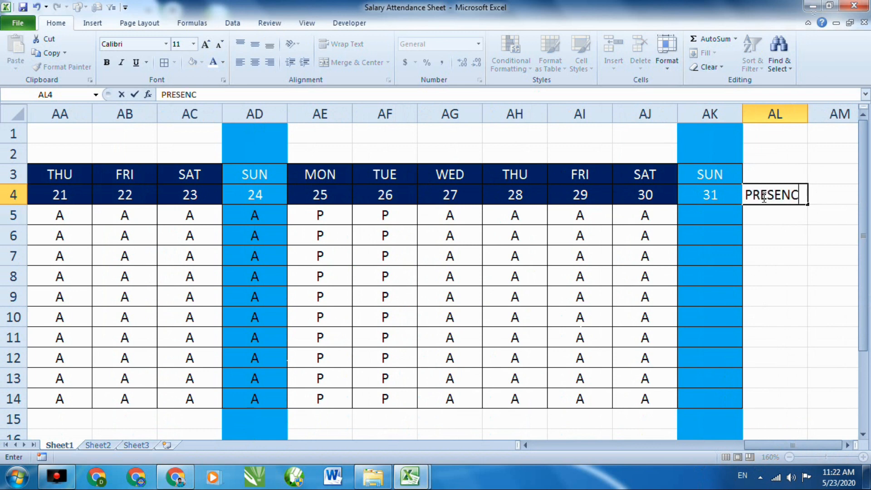
text(E)
key(BackSpace)
key(BackSpace)
text(CE)
click(793, 252)
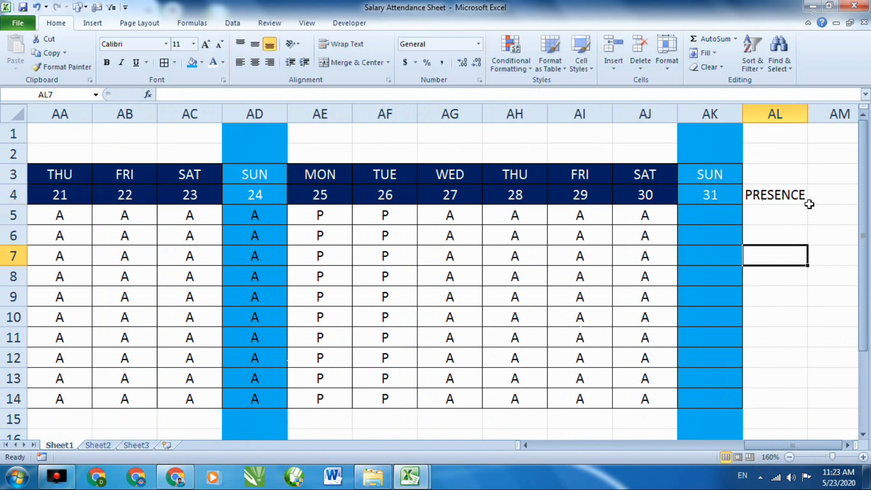
Widen column AL slightly and format the PRESENCE header as bold, centred text with a yellow fill
drag(810, 112, 815, 109)
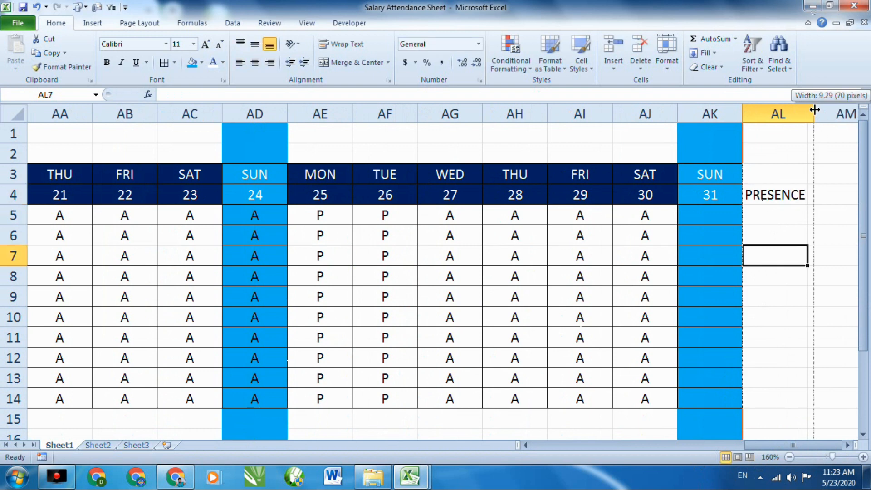
click(778, 193)
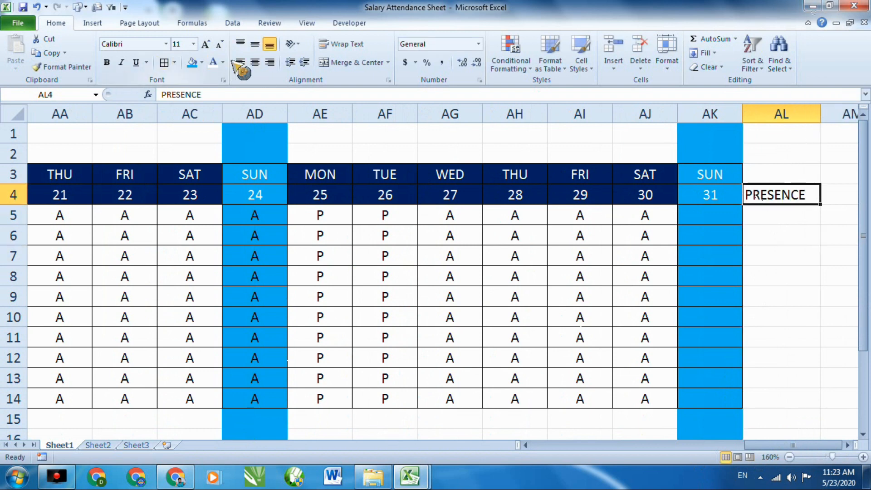
click(202, 62)
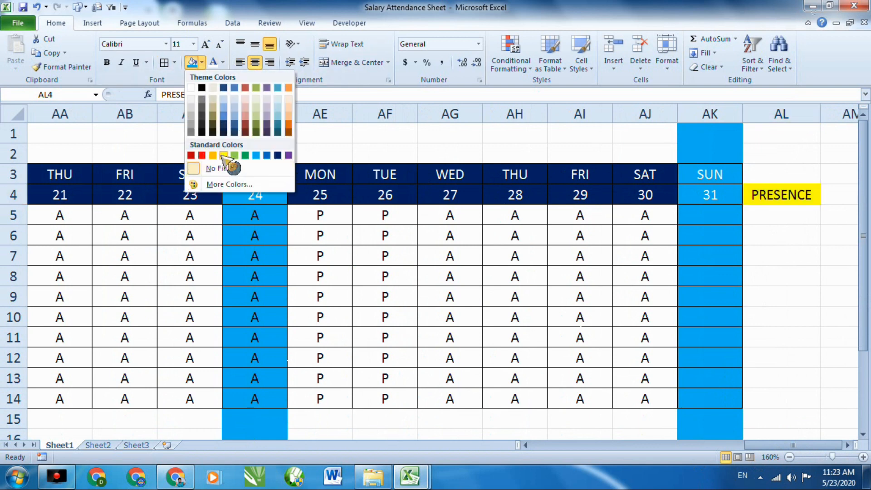
click(223, 156)
click(107, 62)
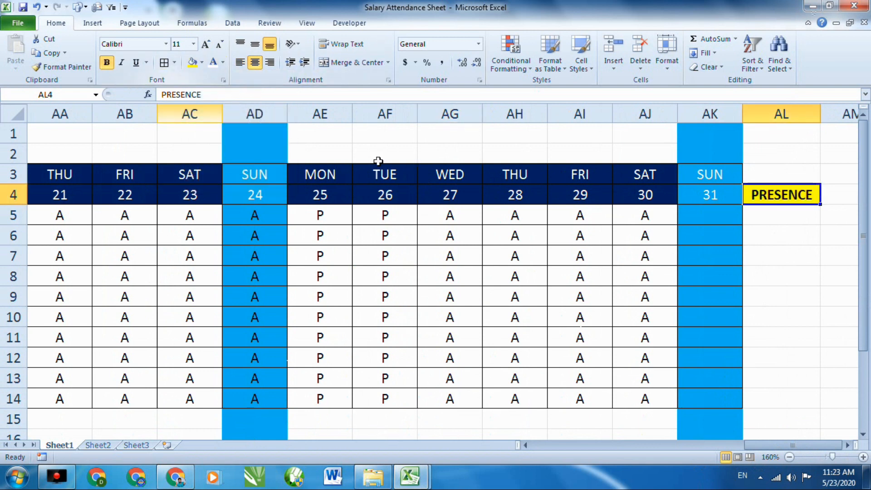
click(795, 273)
Enter the header ABSENCE in cell AM4 and make it bold and centred with a yellow fill
click(835, 194)
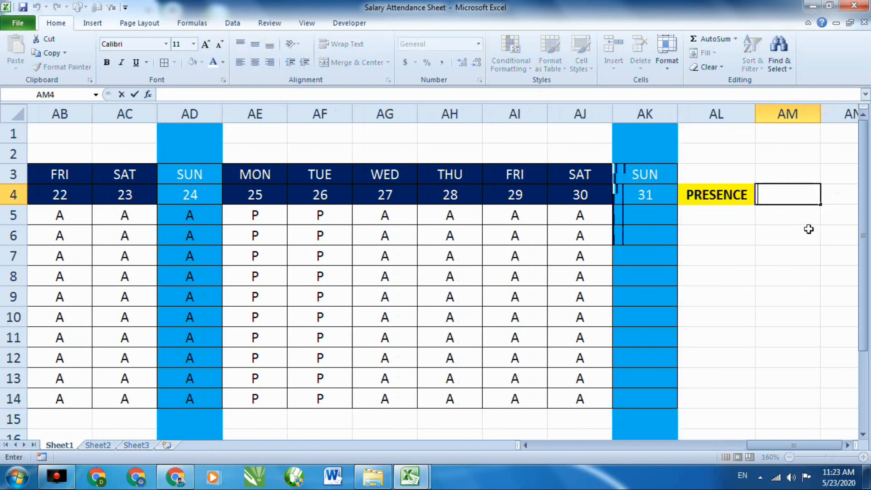
text(ABSENCE)
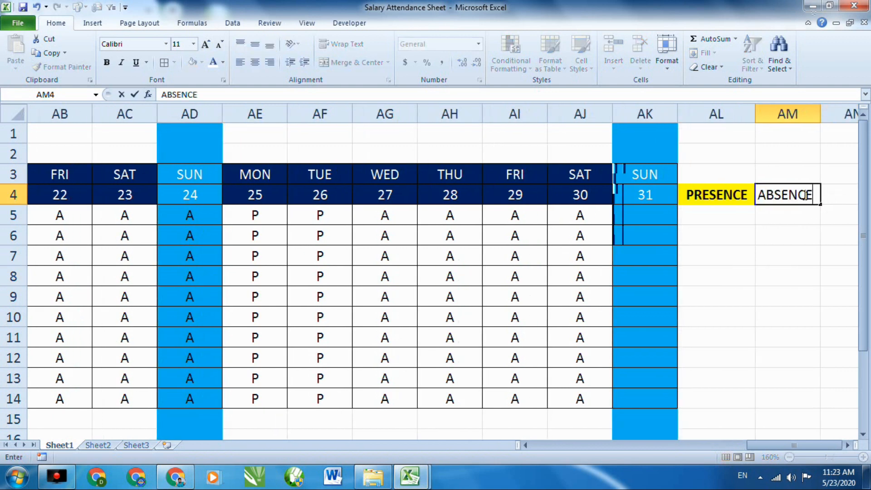
key(Return)
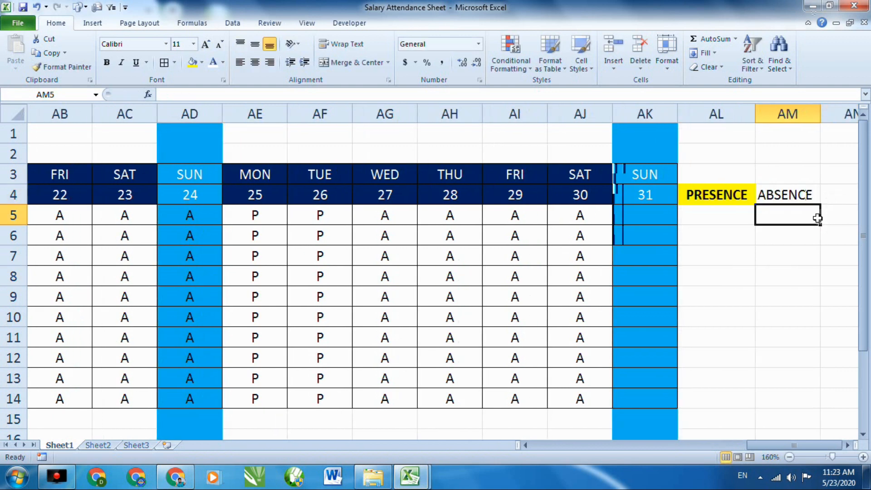
click(782, 192)
click(107, 63)
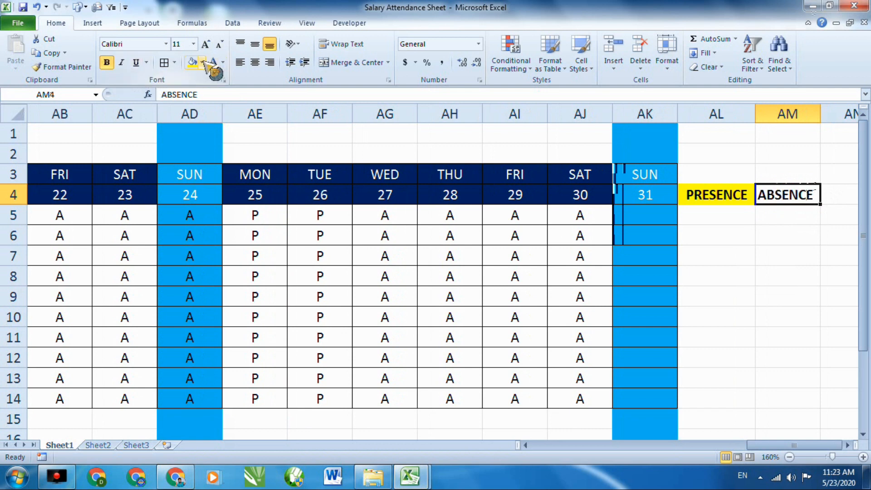
click(192, 62)
click(255, 62)
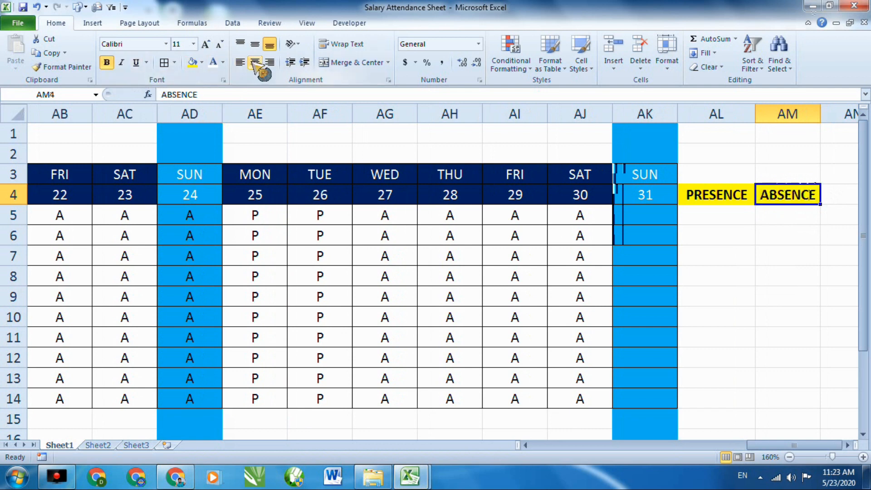
click(744, 286)
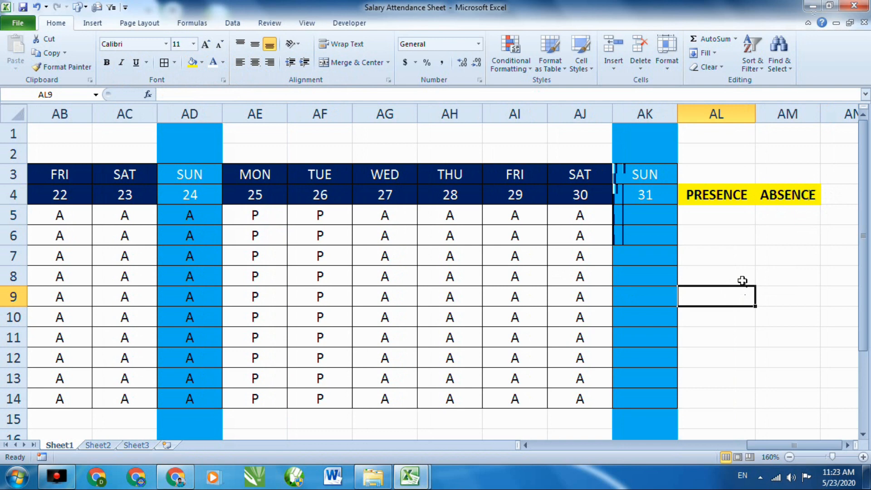
Try to count the first worker's attendance in cell AL5 with the formula =COUNTIF(G5:AK5)
double_click(723, 218)
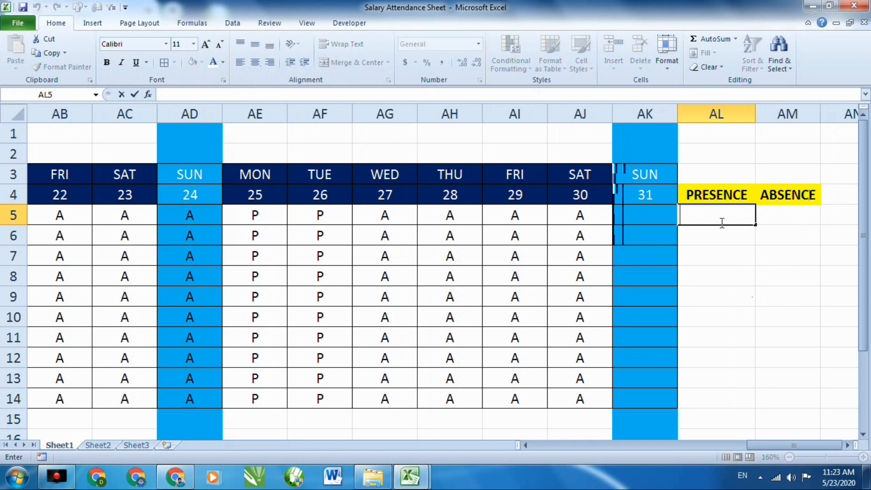
click(719, 257)
click(716, 218)
scroll(717, 218, up, 1)
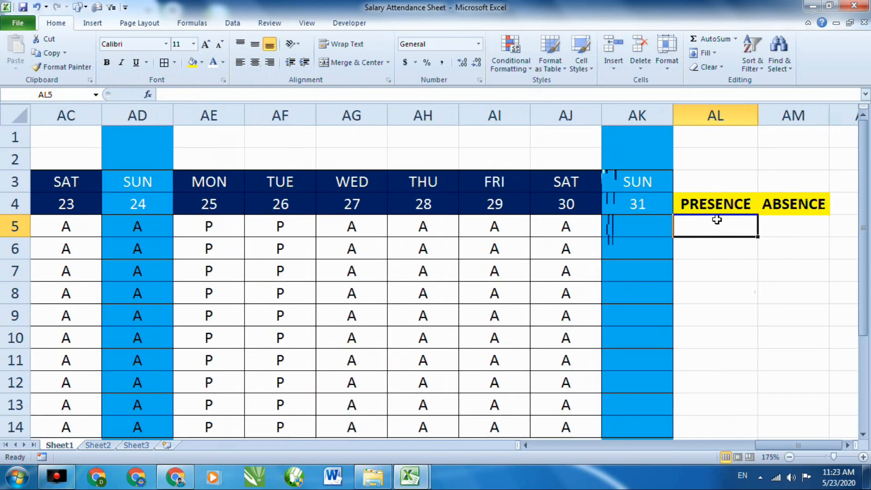
double_click(719, 229)
text(=)
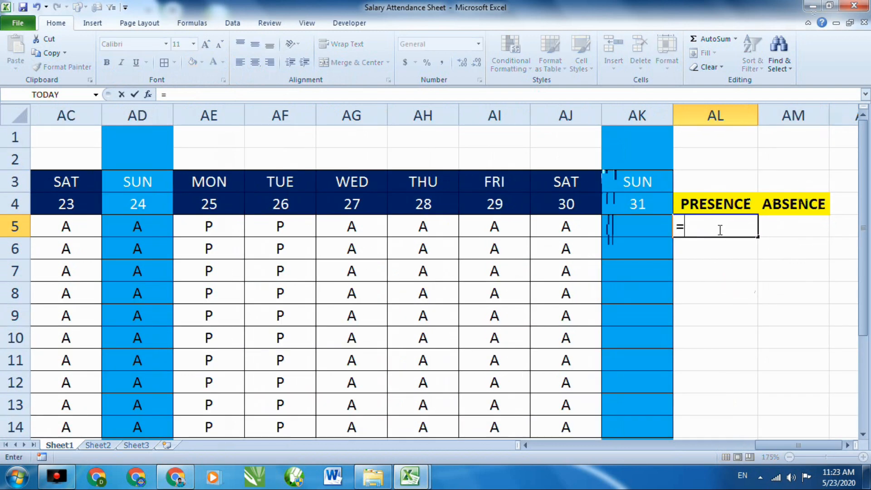
text(COUNTIF)
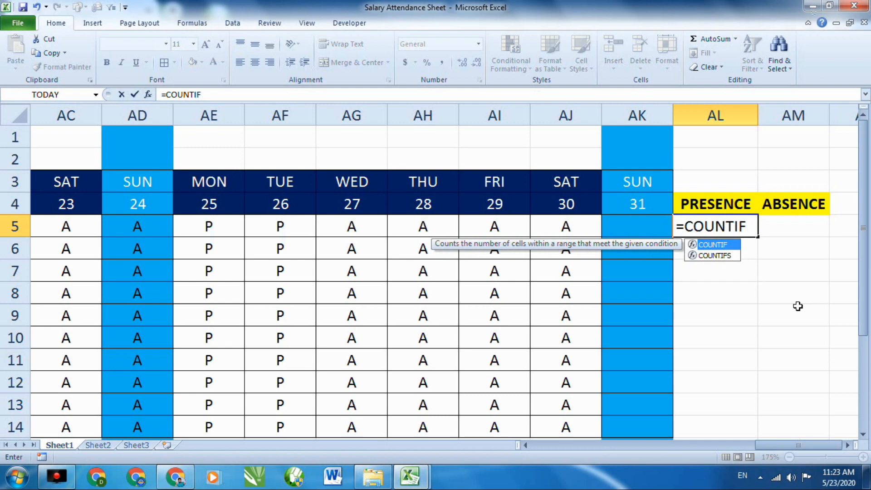
text(()
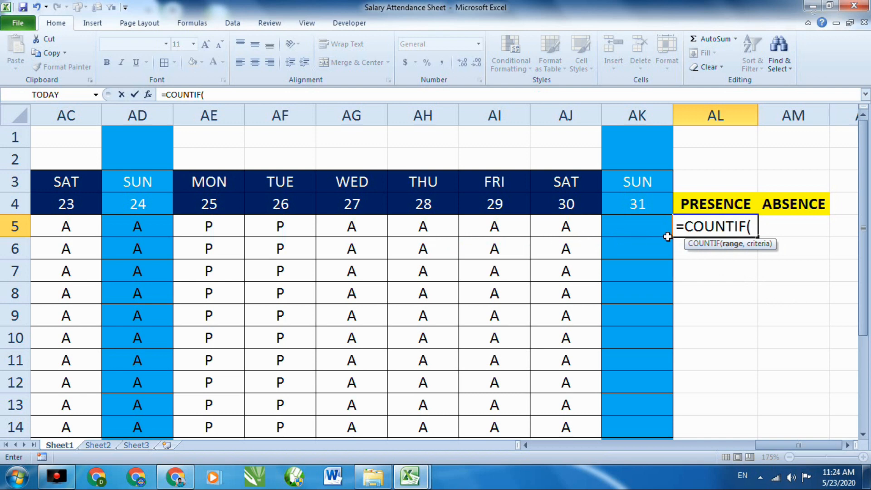
drag(667, 236, 334, 227)
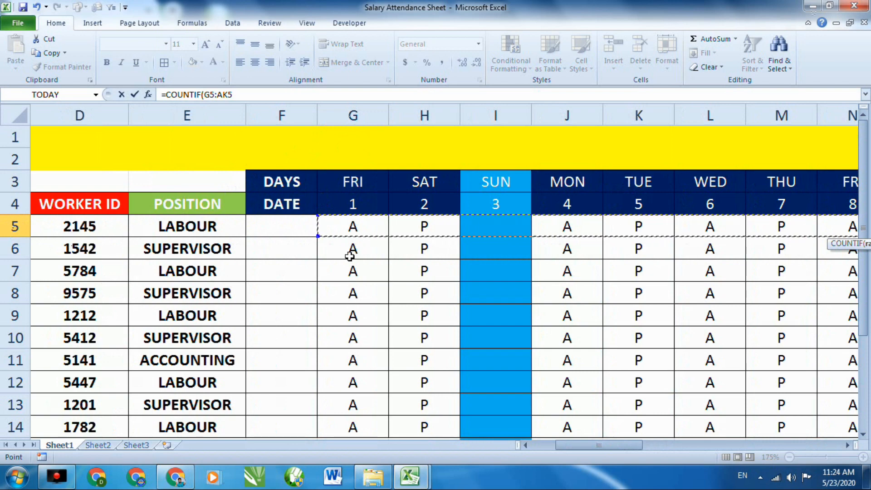
drag(634, 447, 817, 447)
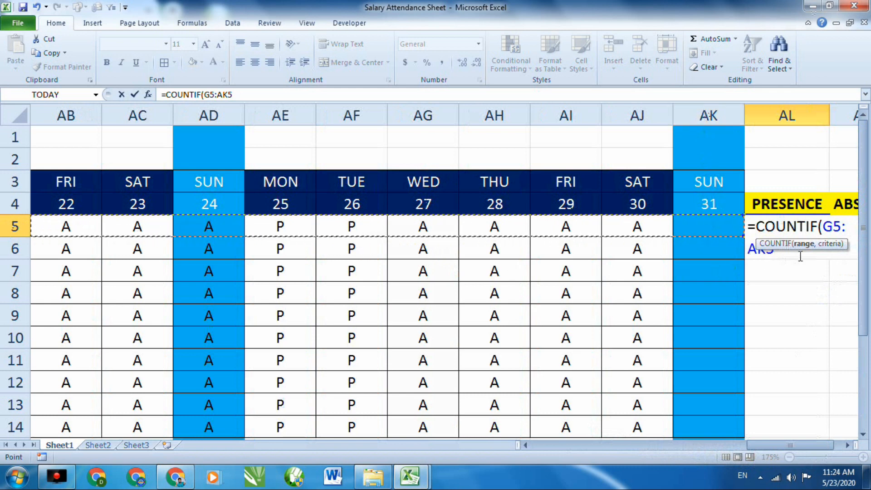
text())
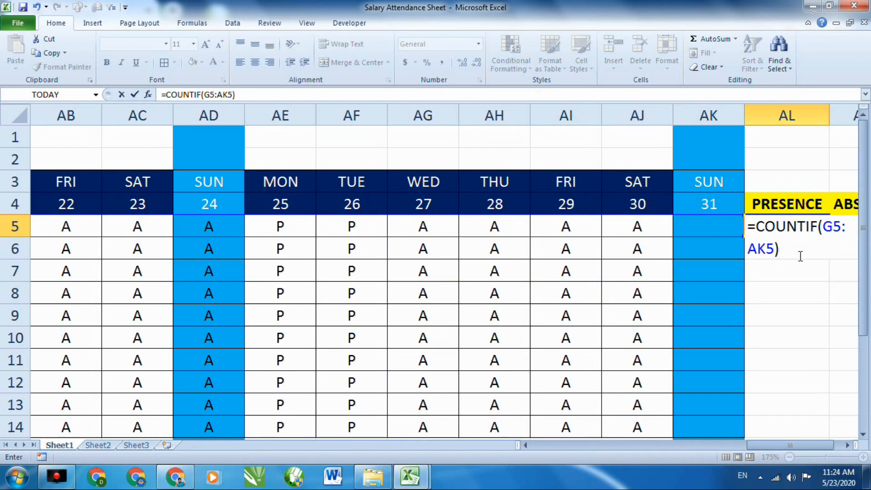
key(Return)
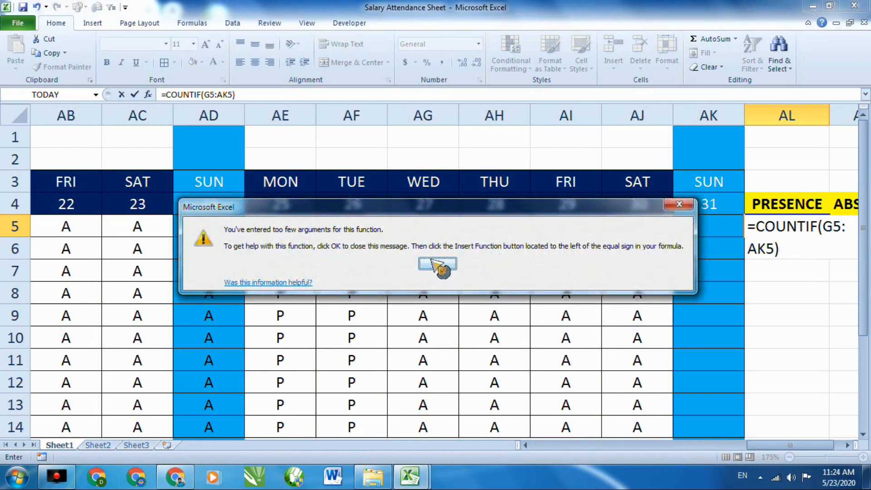
click(679, 204)
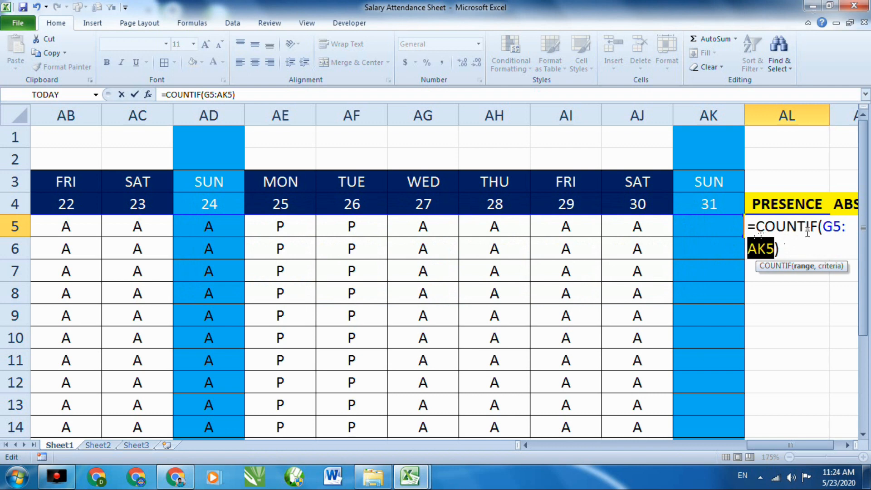
Erase the COUNTIF formula in cell AL5 back to the equals sign
click(785, 248)
key(BackSpace)
key(BackSpace)
key(BackSpace)
key(BackSpace)
key(BackSpace)
key(BackSpace)
key(BackSpace)
key(BackSpace)
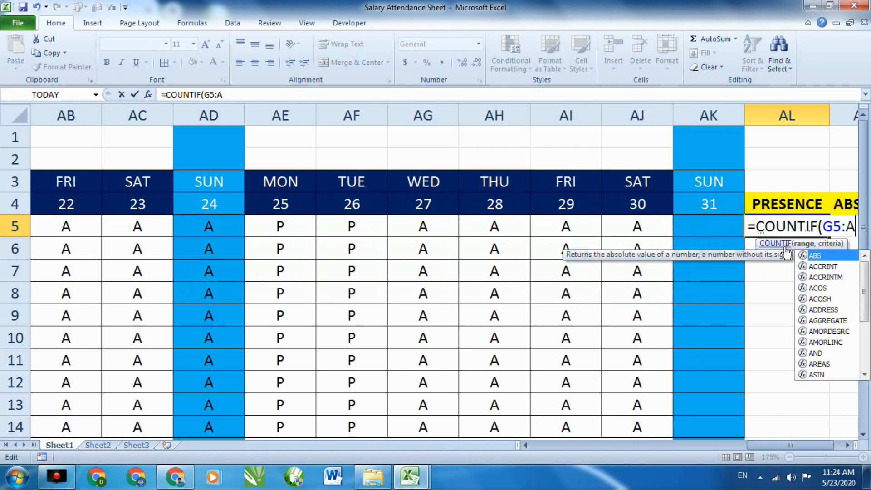
key(BackSpace)
key(BackSpace)
key(BackSpace)
key(BackSpace)
key(BackSpace)
key(BackSpace)
key(BackSpace)
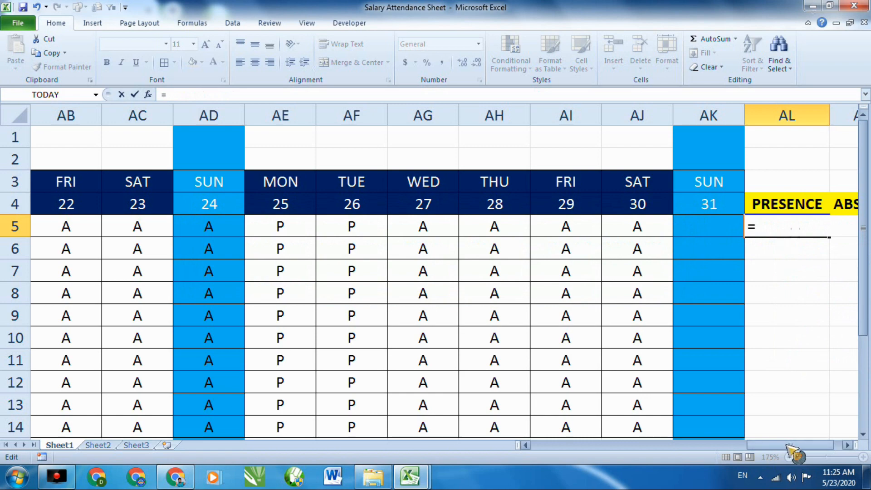
Try to count the first worker's attendance in cell AL5 with the formula =COUNT(G5:AK5)
mouse_move(792, 451)
mouse_down()
mouse_move(656, 457)
mouse_move(790, 455)
mouse_up()
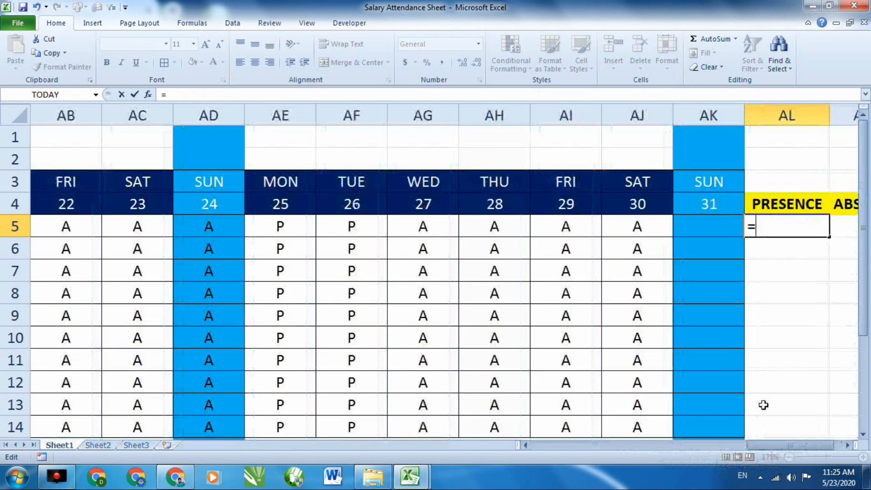
text(COUNT)
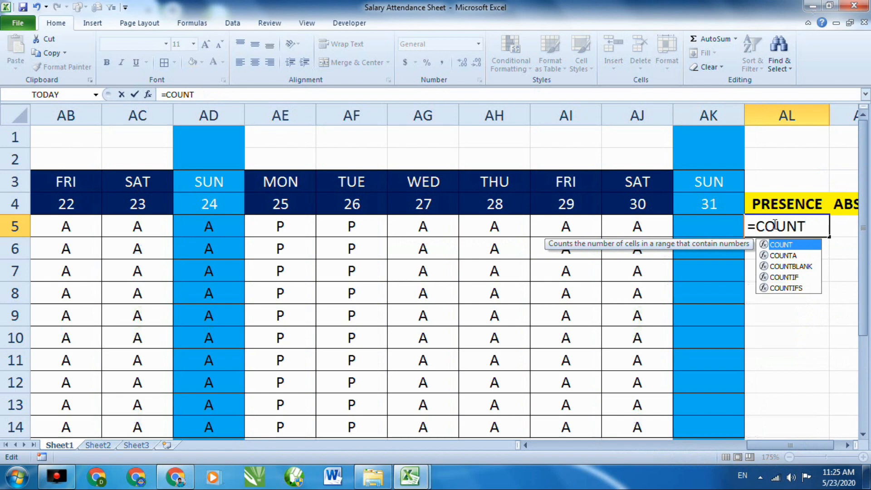
text(()
drag(812, 446, 549, 447)
mouse_move(679, 226)
mouse_down()
mouse_move(811, 228)
mouse_move(644, 229)
mouse_move(854, 232)
mouse_move(678, 231)
mouse_up()
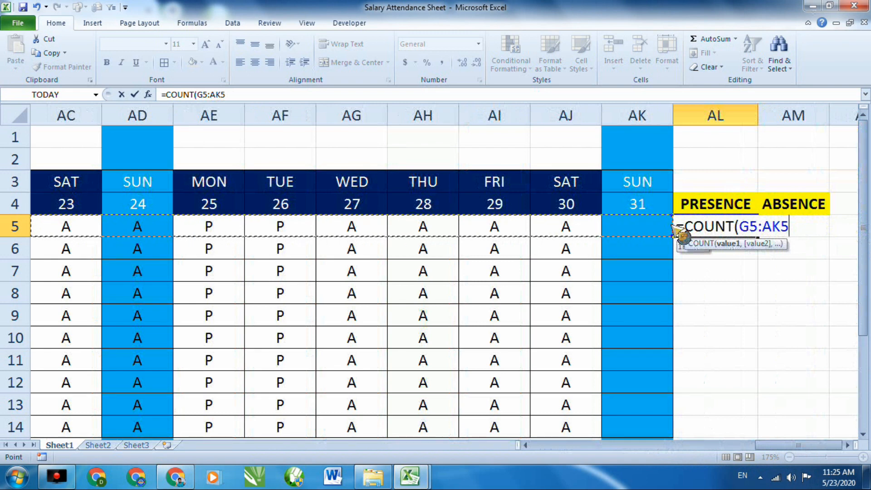
text())
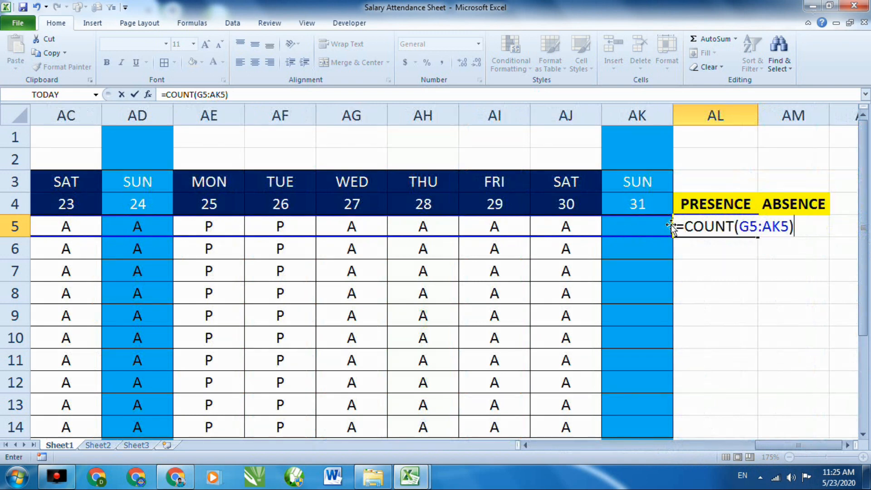
key(Return)
click(684, 226)
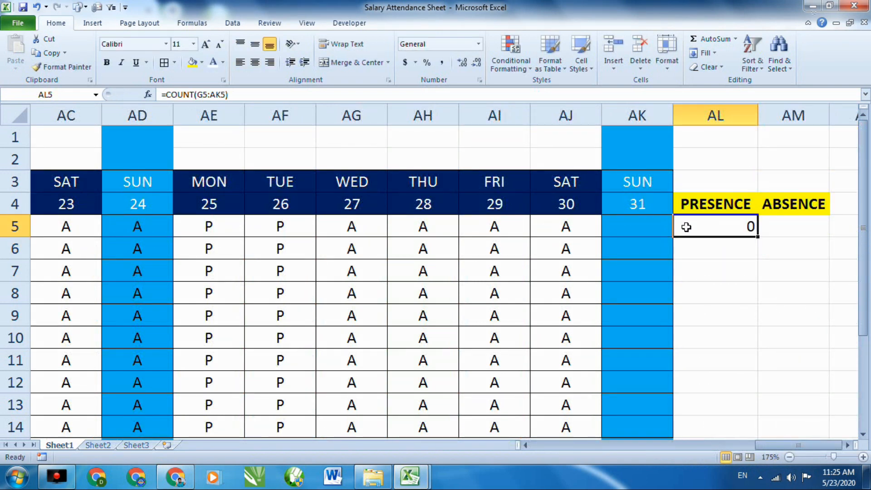
Erase the COUNT formula in cell AL5 back to the equals sign
double_click(692, 227)
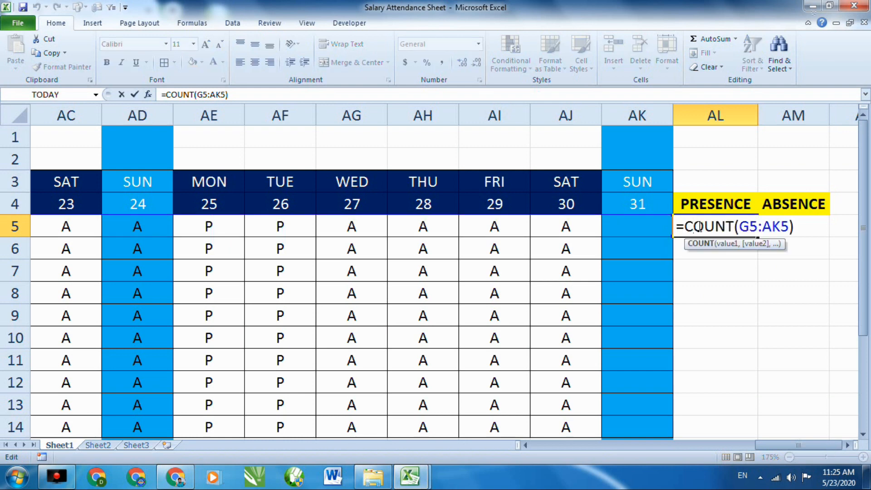
click(795, 227)
key(BackSpace)
key(BackSpace)
key(BackSpace)
key(BackSpace)
key(BackSpace)
key(BackSpace)
key(BackSpace)
key(BackSpace)
key(BackSpace)
key(BackSpace)
key(BackSpace)
key(BackSpace)
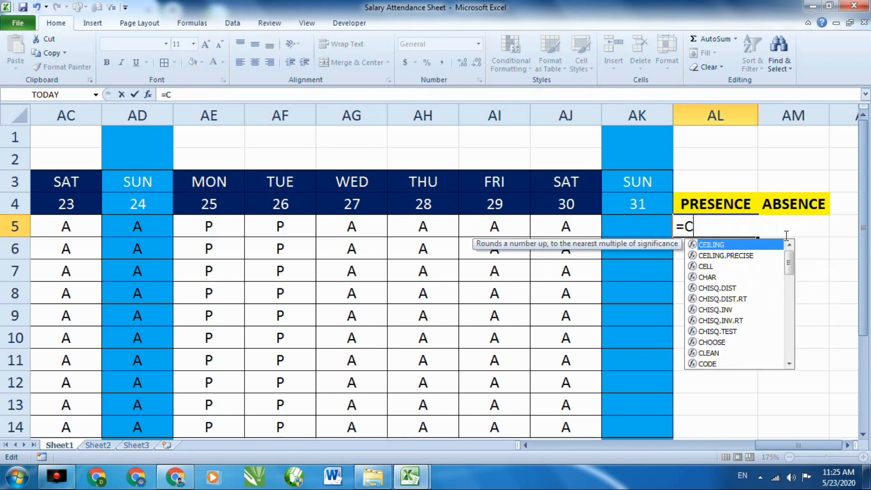
key(BackSpace)
Count the first worker's present days in cell AL5 with the formula =COUNTIF(G5:AJ5,"P")
text(COUNT)
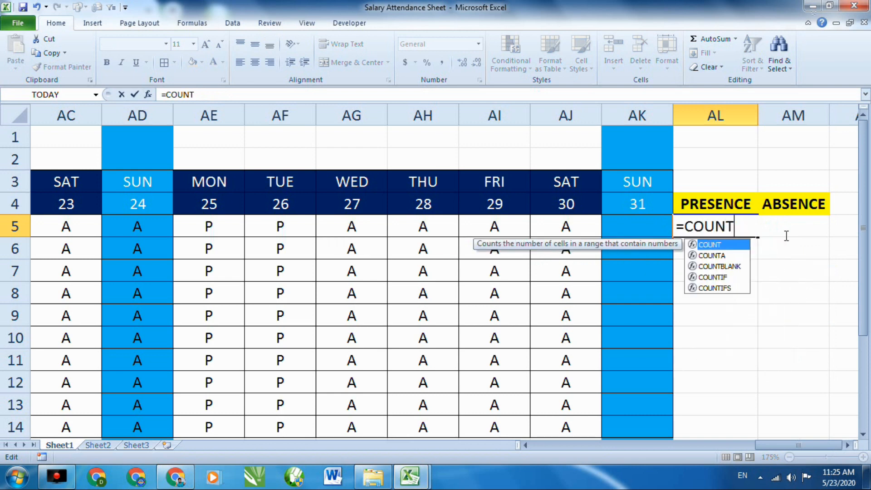
text(IF()
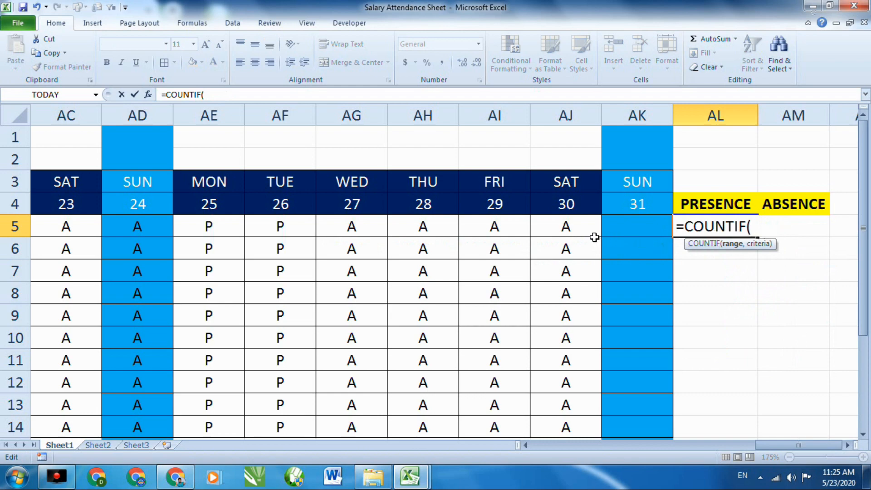
drag(594, 236, 109, 231)
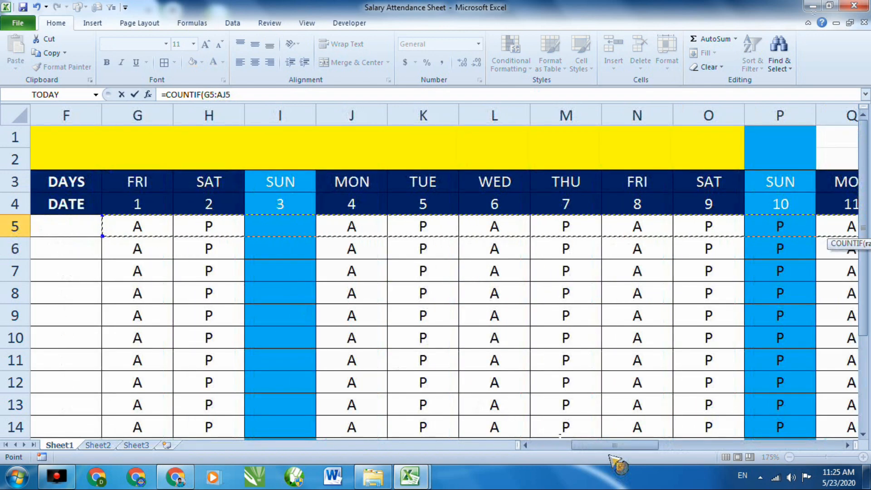
drag(608, 446, 812, 445)
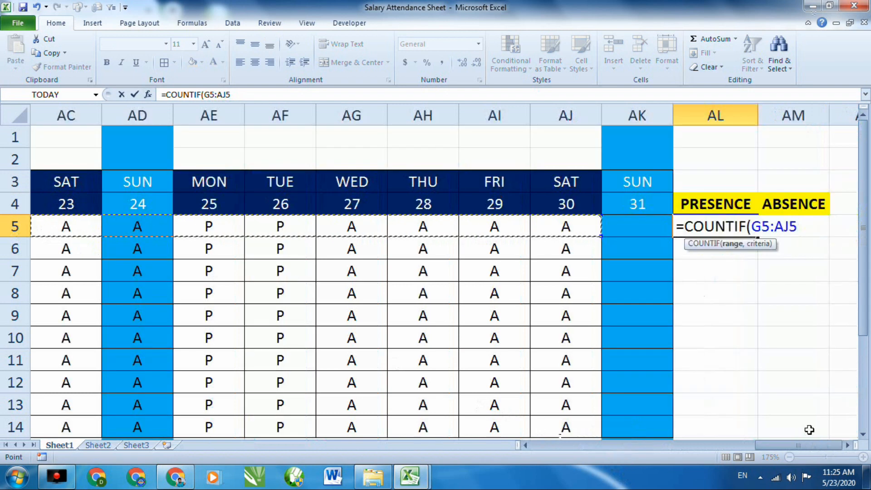
text(,)
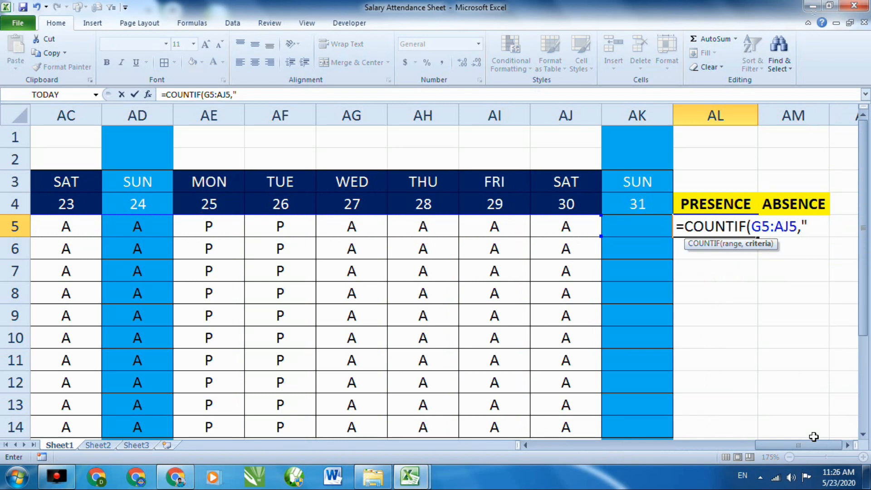
text(P"))
key(Return)
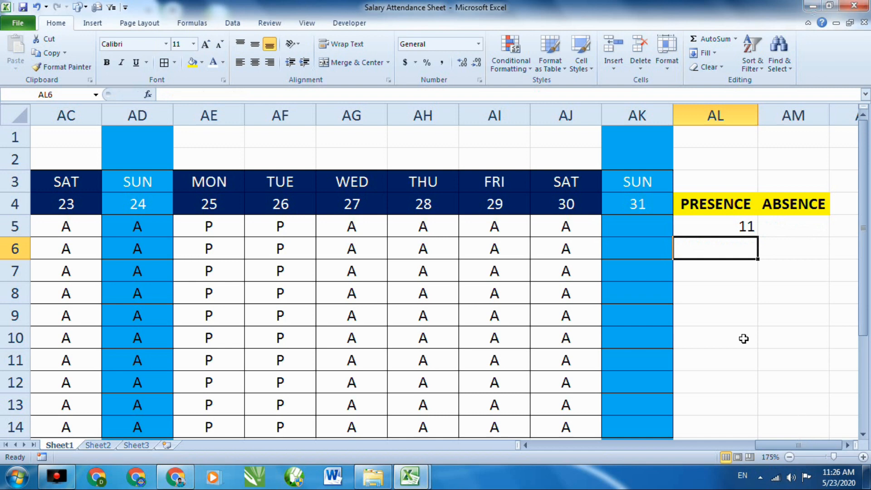
Try filling the presence formula from AL5 down to AL14, undo the fill and select the range AL5:AL14
click(741, 226)
scroll(740, 226, down, 1)
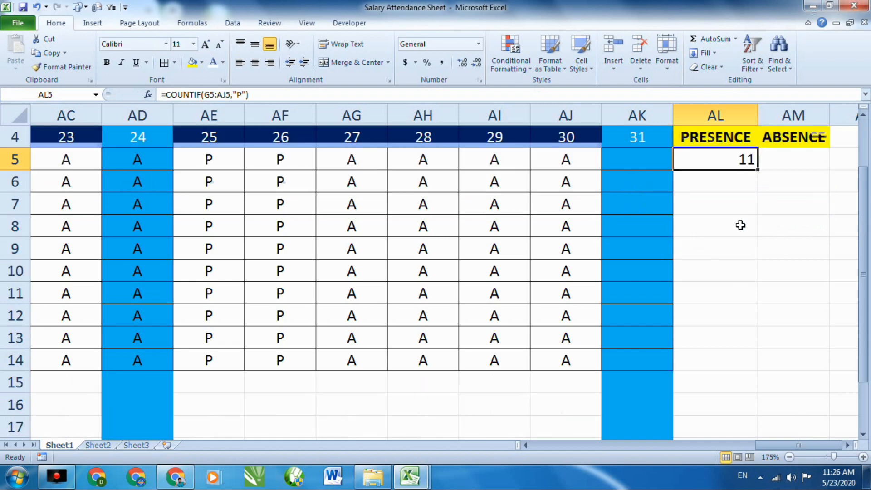
scroll(741, 226, up, 1)
drag(757, 238, 746, 397)
click(778, 360)
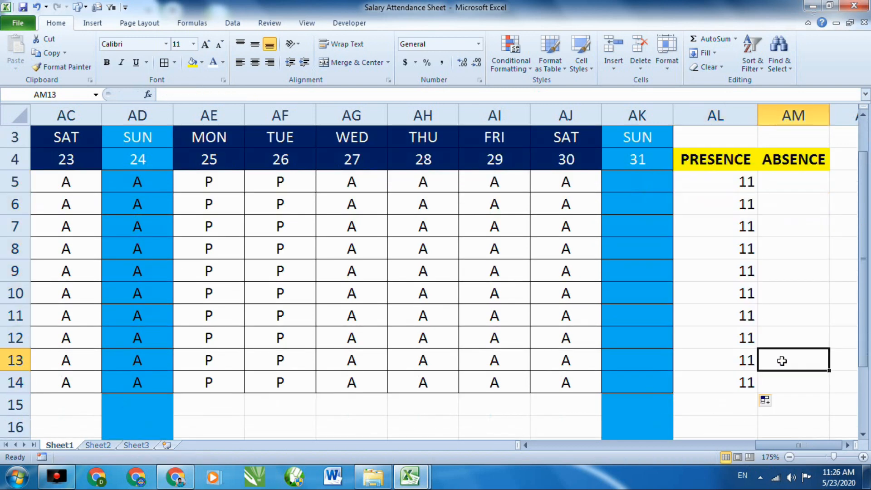
key(ctrl+z)
click(759, 200)
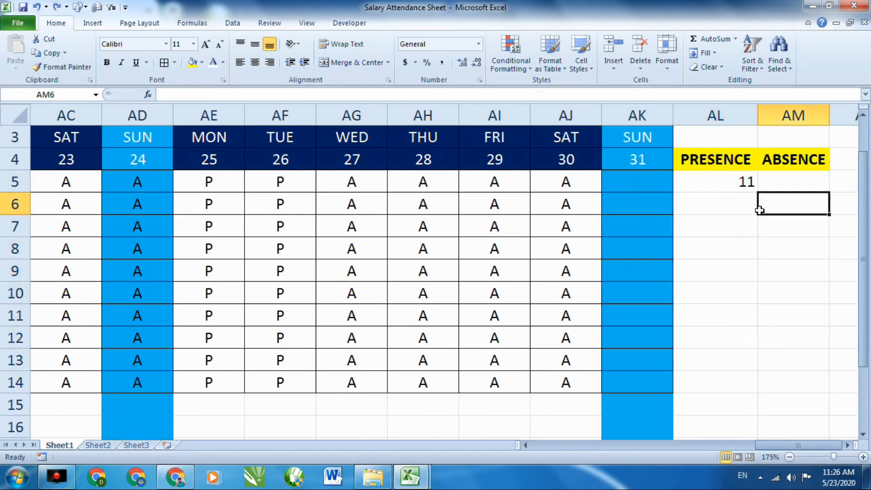
drag(745, 179, 733, 383)
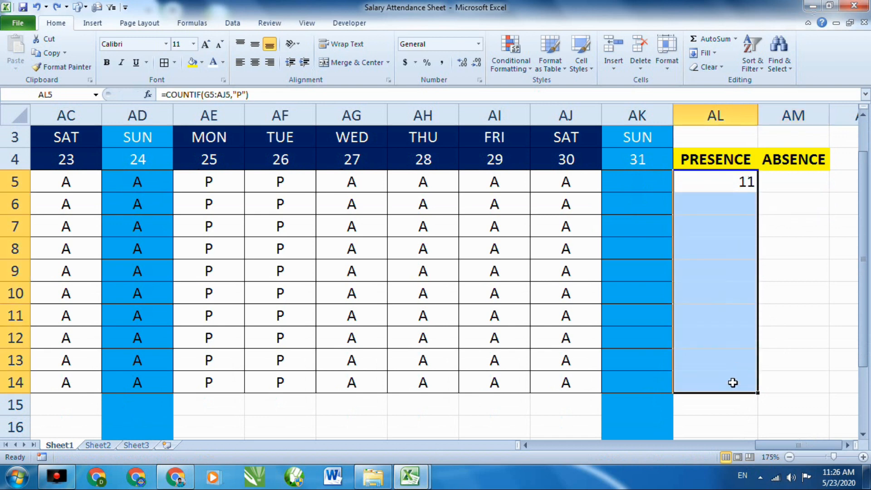
click(792, 312)
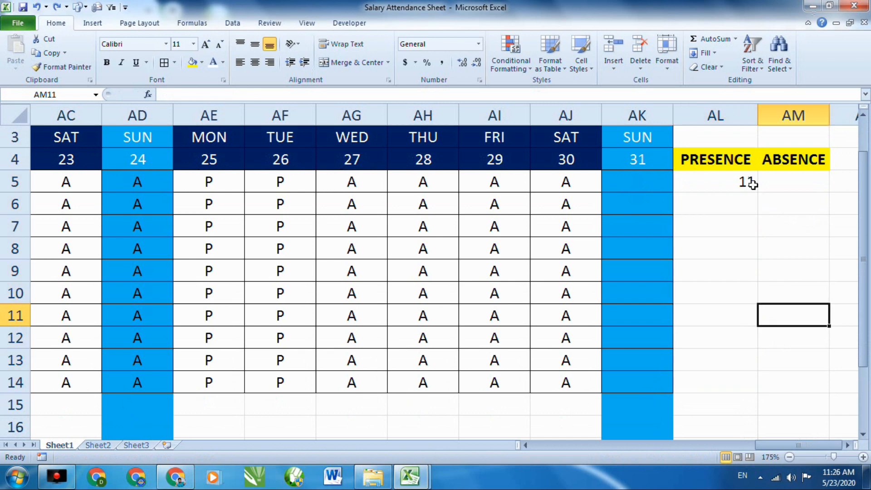
Fill the presence formula from cell AL5 down through AL14 for all workers
click(748, 181)
drag(757, 193, 739, 389)
click(786, 339)
Count the first worker's absent days in cell AM5 with the formula =COUNTIF(G5:AK5,"A")
double_click(788, 177)
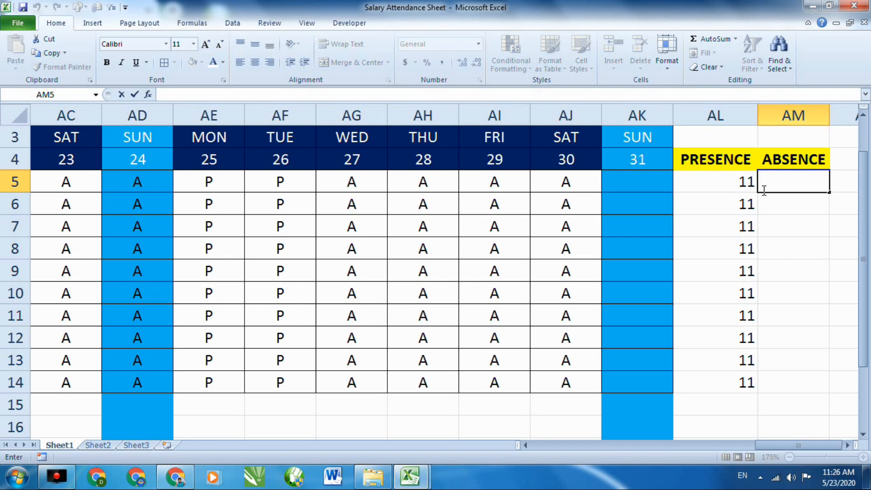
text(=COUN)
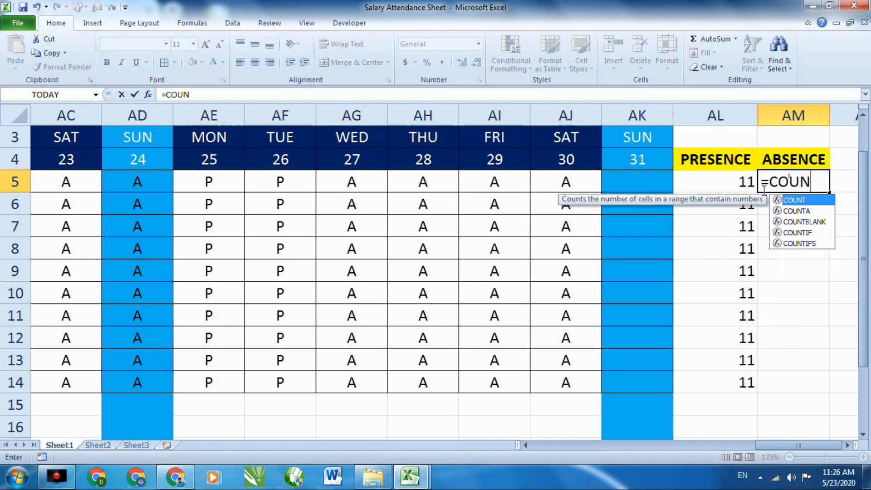
text(TIF()
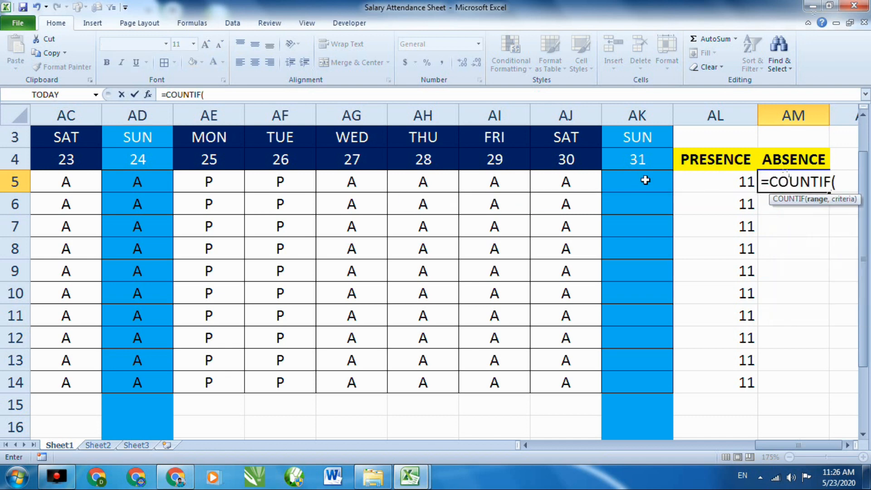
drag(644, 179, 590, 189)
drag(617, 447, 833, 447)
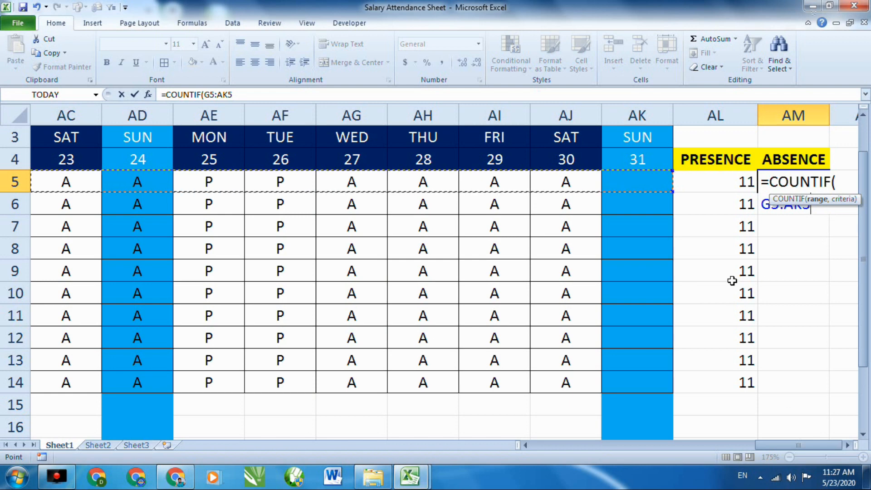
text(,)
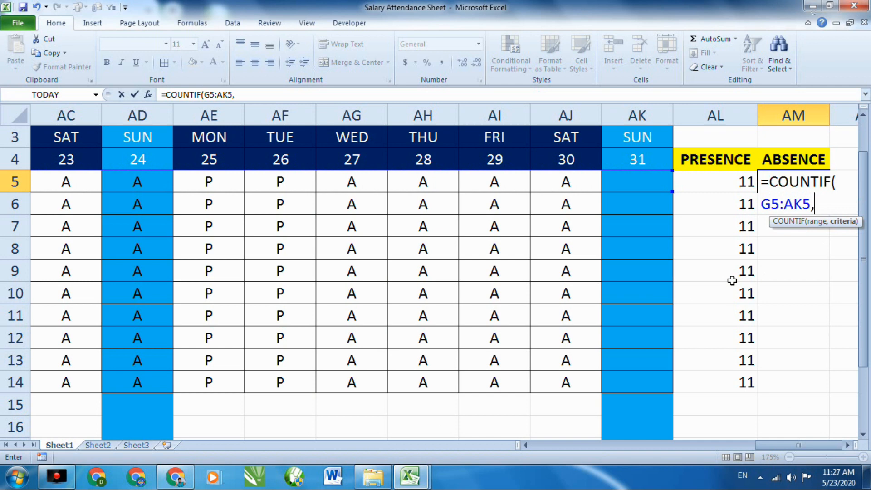
text("A"))
key(Return)
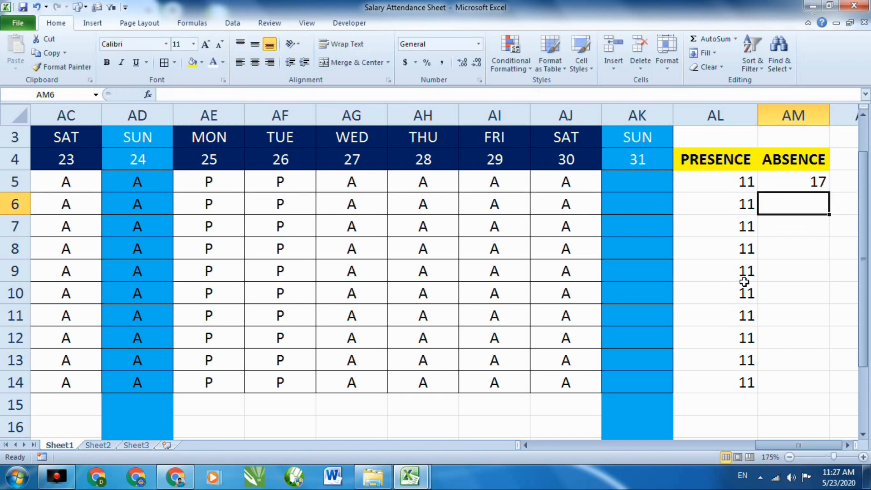
Fill the absence formula from cell AM5 down through AM14 for all workers
click(788, 174)
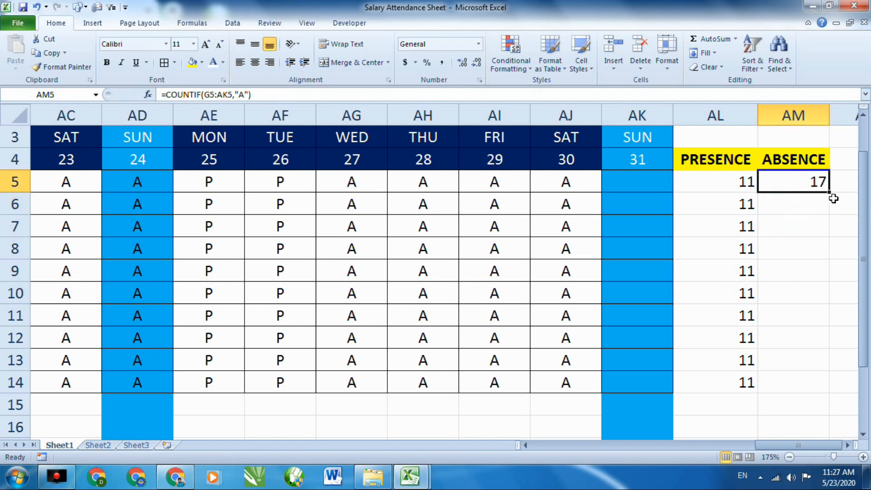
drag(828, 193, 830, 382)
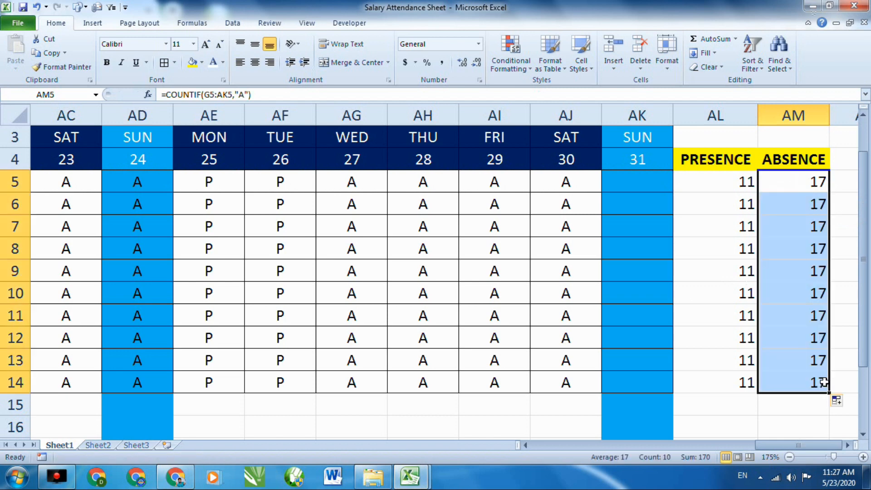
click(799, 425)
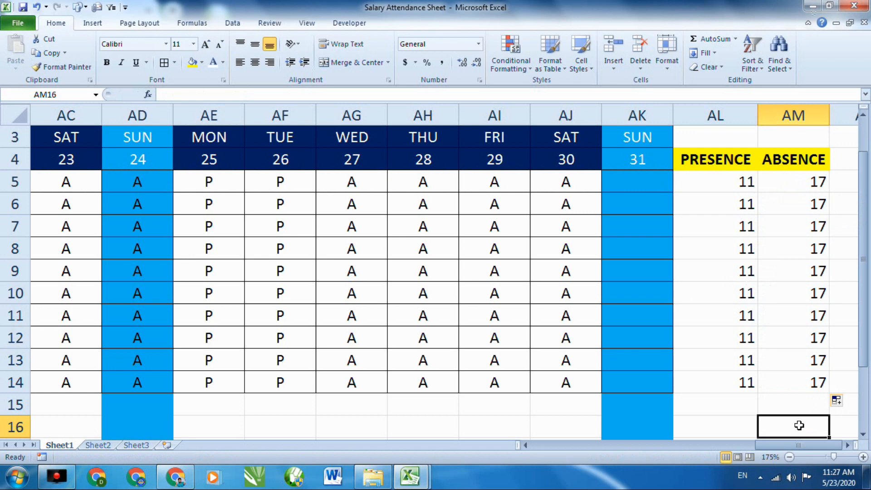
Change the attendance mark in cell AG8 to P and check the presence and absence totals in row 8
click(344, 231)
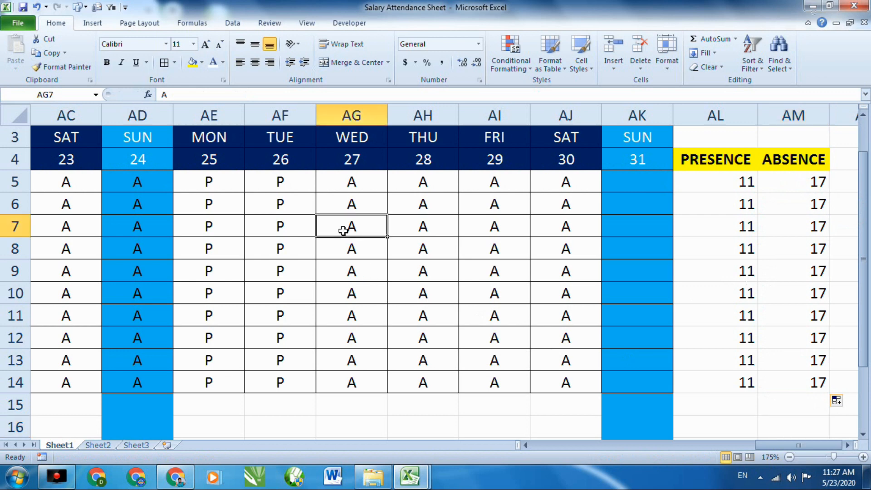
click(359, 251)
text(P)
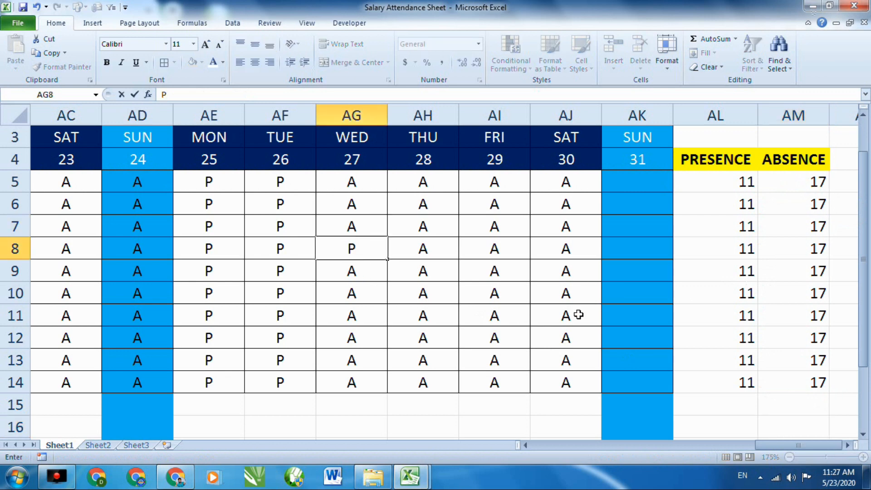
click(552, 315)
click(814, 254)
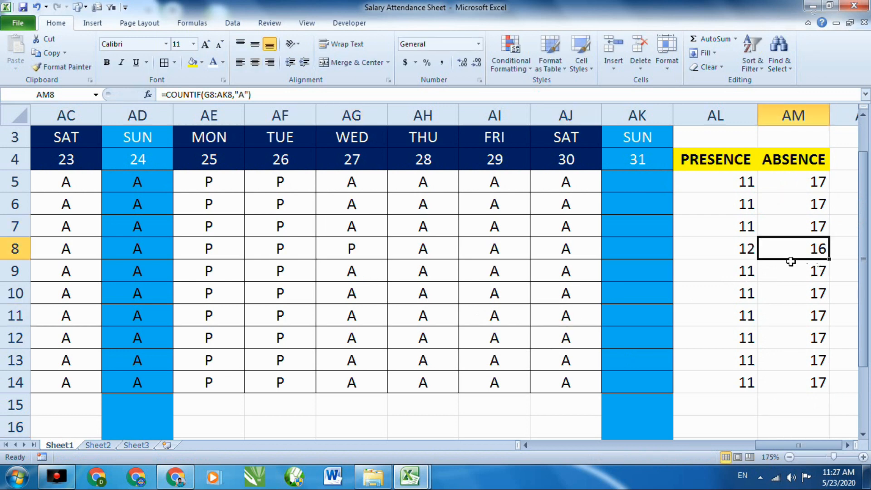
click(745, 257)
Change the attendance marks in cells AG6, AG12, AJ9 and AJ11 to P
click(382, 207)
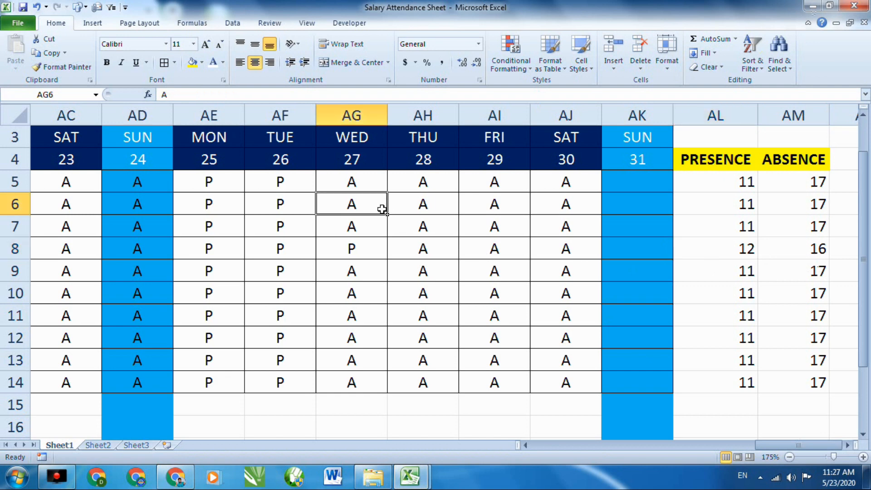
text(P)
click(377, 336)
click(562, 273)
text(P)
click(563, 312)
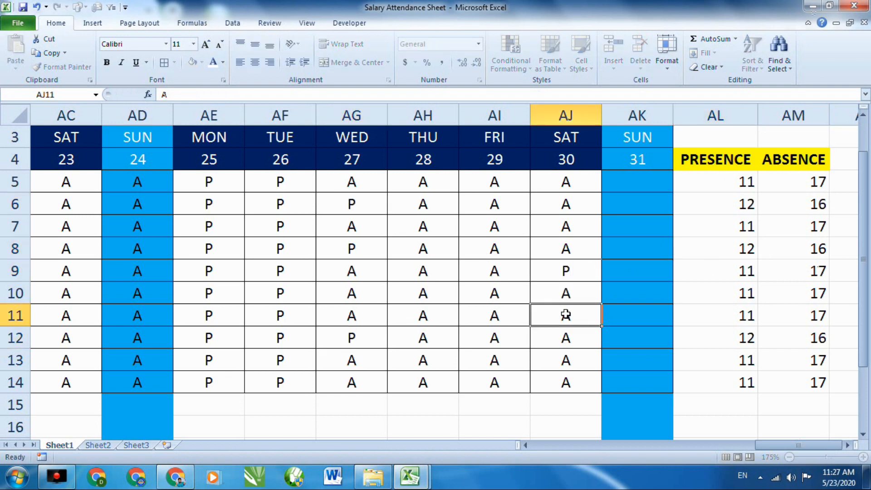
text(P)
Change the attendance marks in cells AE8, AE11, AF6 and AF13 to A
click(220, 249)
text(A)
click(242, 304)
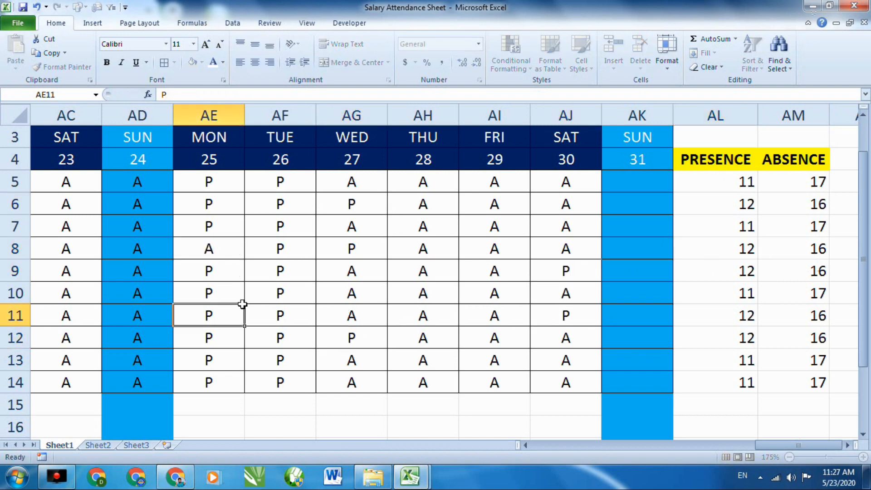
text(A)
click(281, 204)
text(A)
click(280, 360)
text(A)
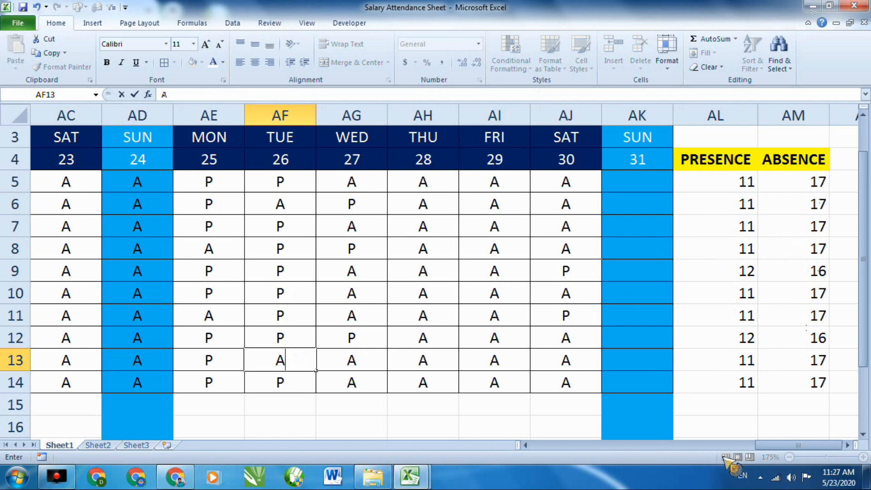
click(792, 446)
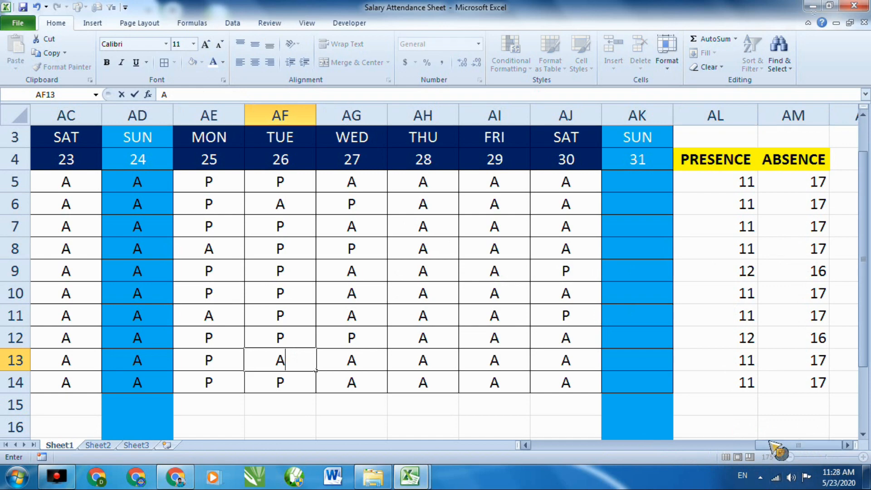
Enter the header OFF in cell AN4, next to the ABSENCE column header
click(702, 331)
scroll(712, 331, down, 3)
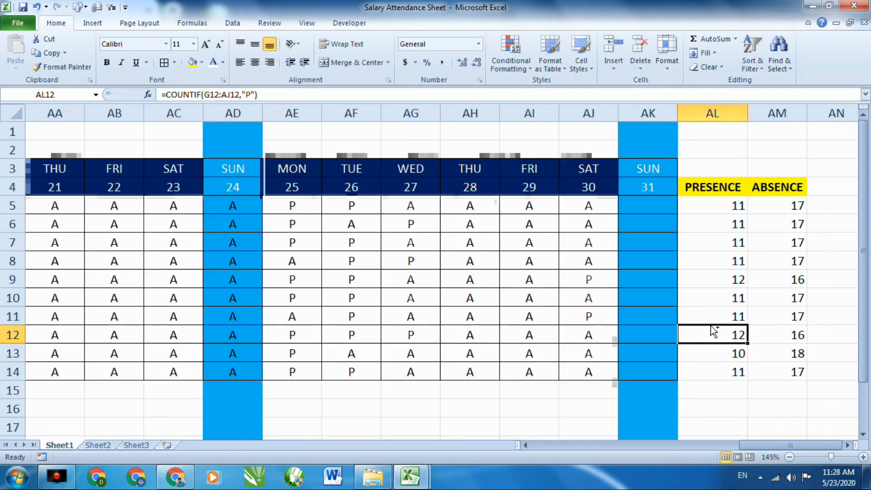
scroll(710, 325, down, 1)
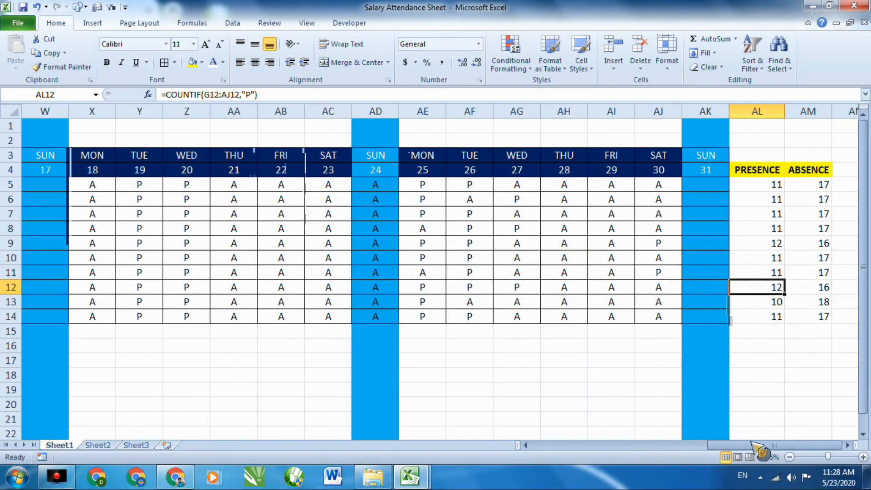
click(836, 170)
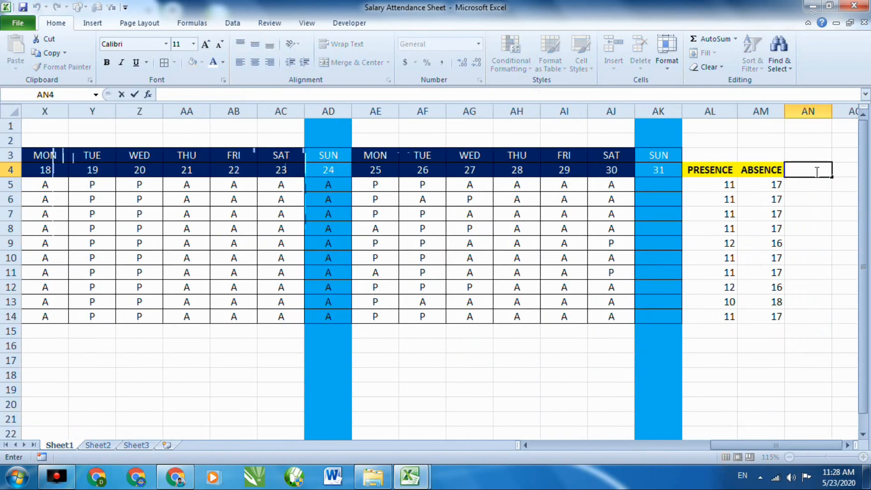
text(OFF)
click(832, 244)
Format the OFF header in cell AN4 with a yellow fill, bold text and centered alignment
click(811, 174)
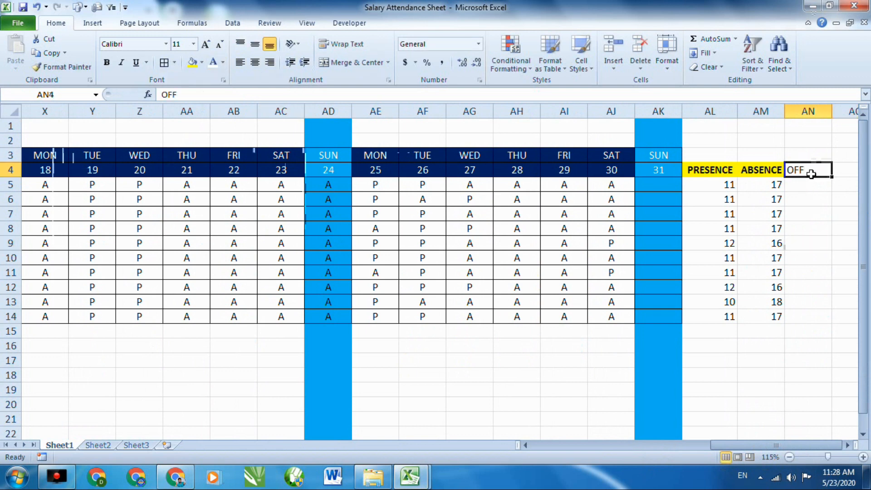
click(202, 62)
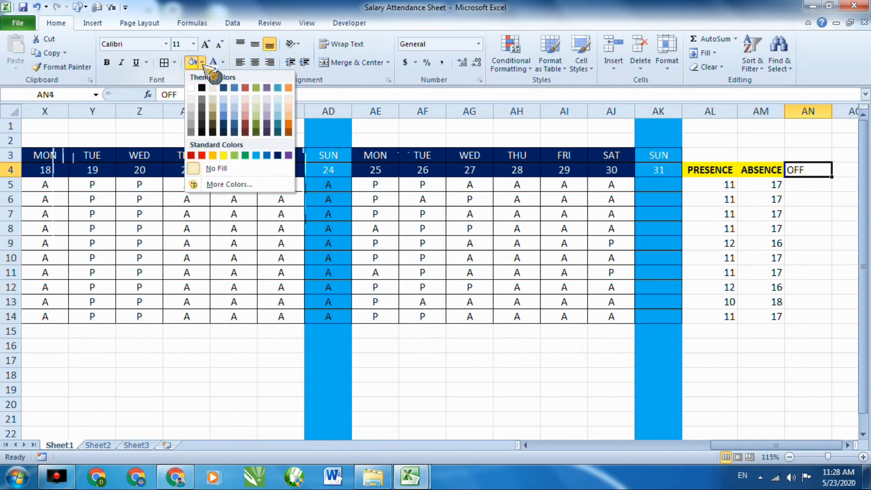
click(224, 155)
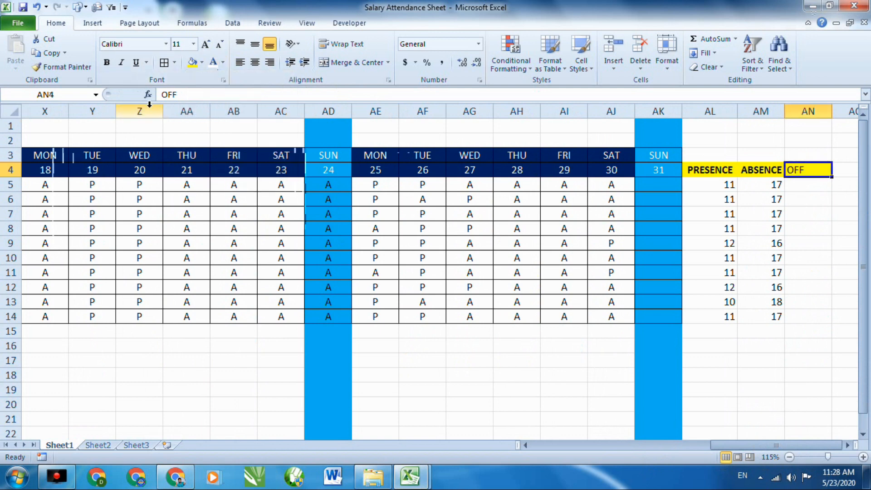
click(107, 63)
click(255, 62)
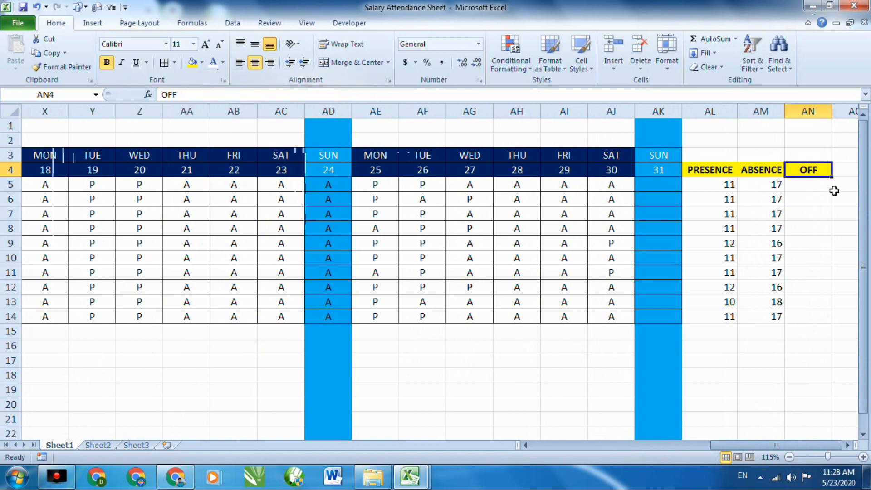
Clear the attendance marks for Sunday the 24th in cells AD5 through AD14
click(813, 186)
double_click(813, 185)
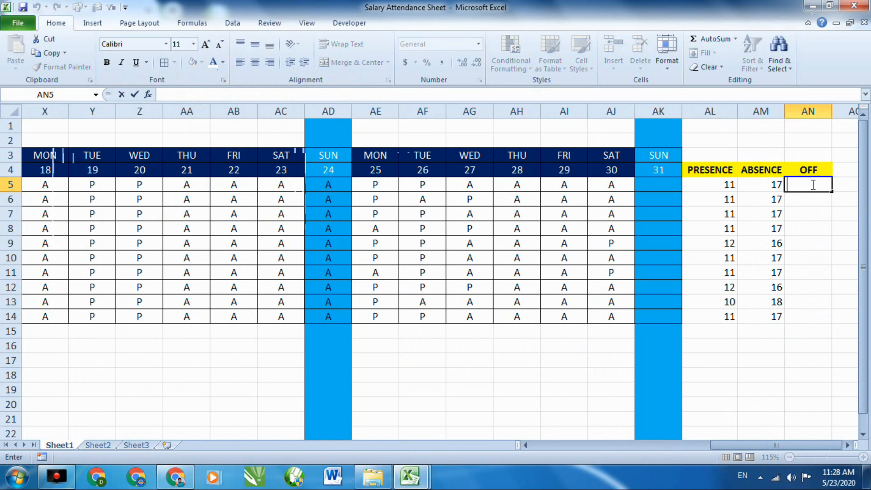
click(410, 259)
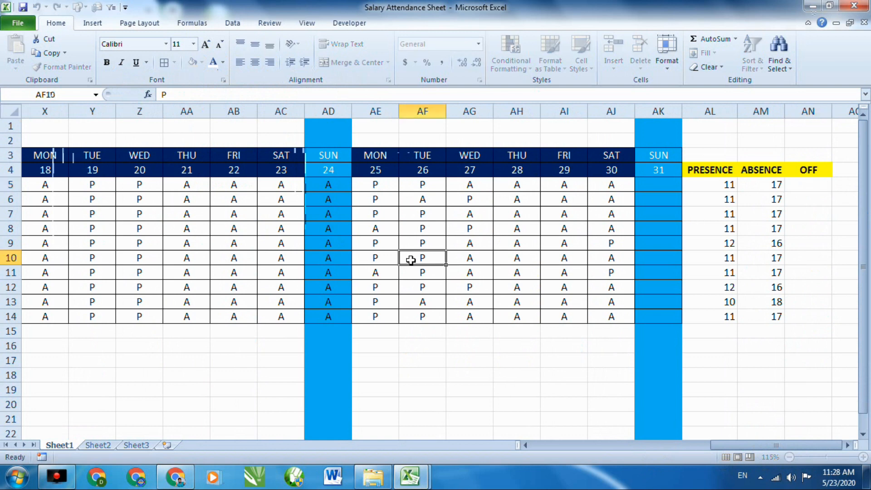
drag(334, 184, 323, 312)
key(Delete)
click(516, 373)
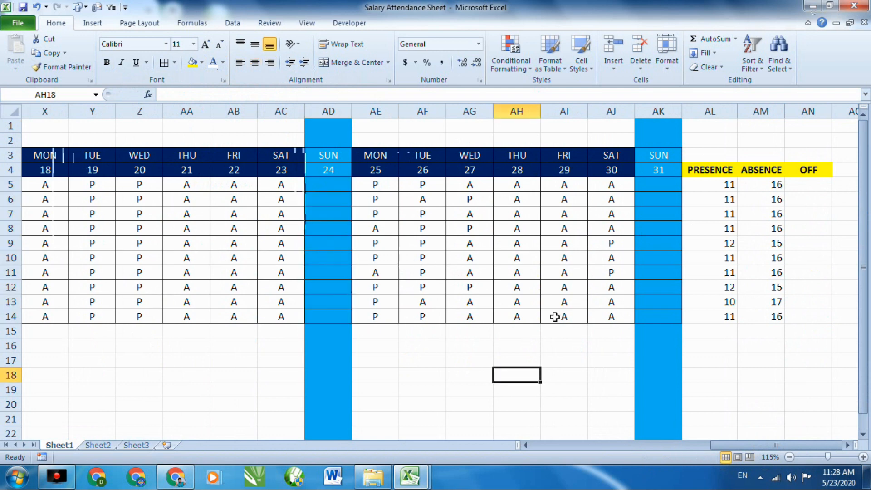
Enter the formula =COUNTIF(G5:AK5,"") in cell AN5 to count the first worker's off days
click(656, 170)
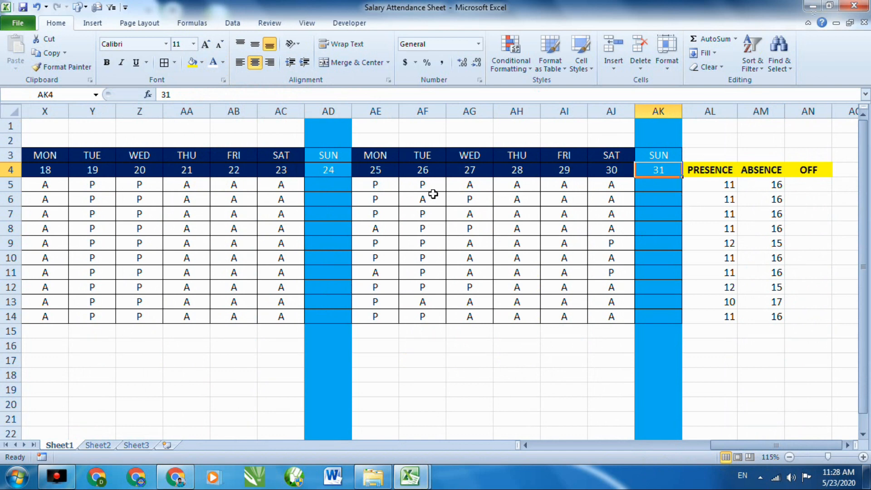
click(806, 229)
click(804, 197)
double_click(802, 183)
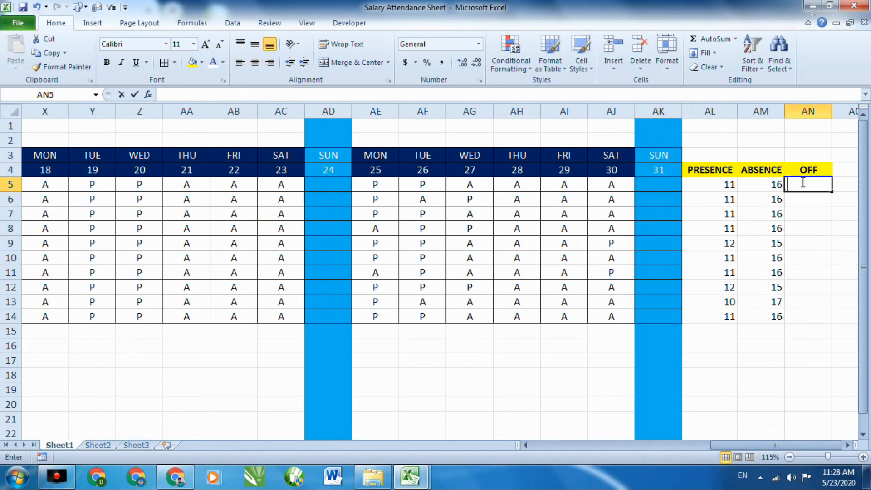
click(812, 243)
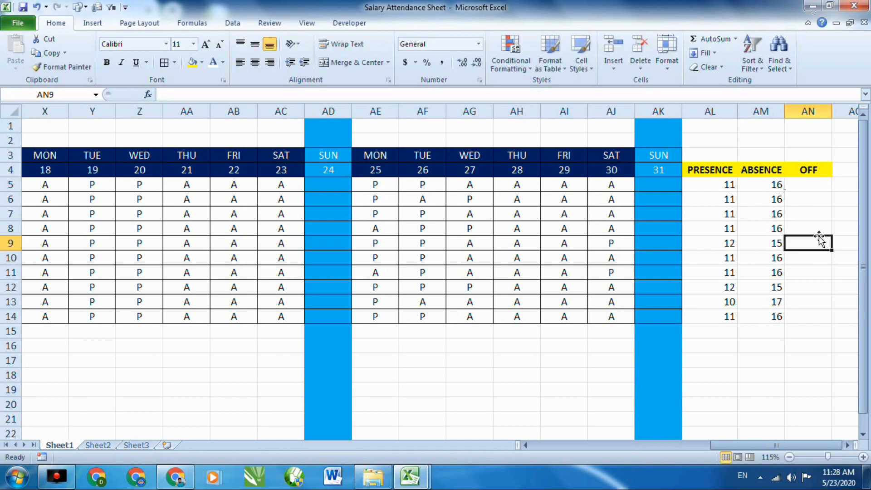
scroll(779, 241, up, 1)
scroll(779, 241, up, 5)
click(806, 194)
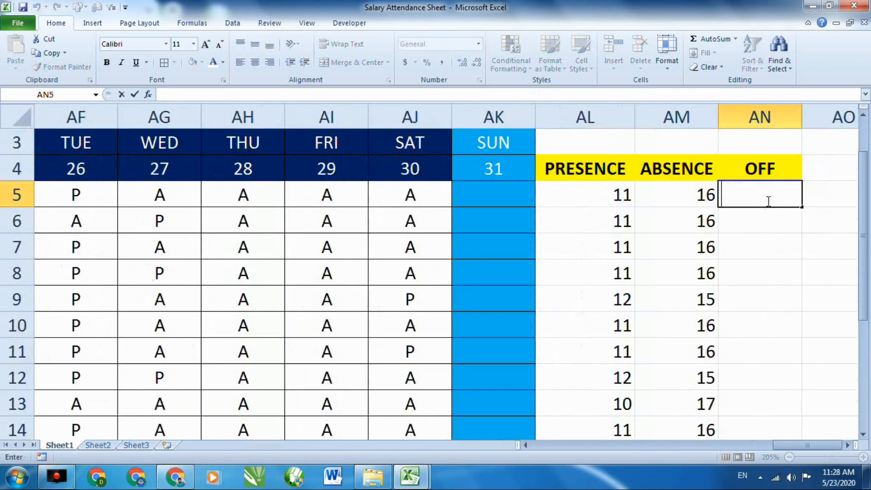
text(=)
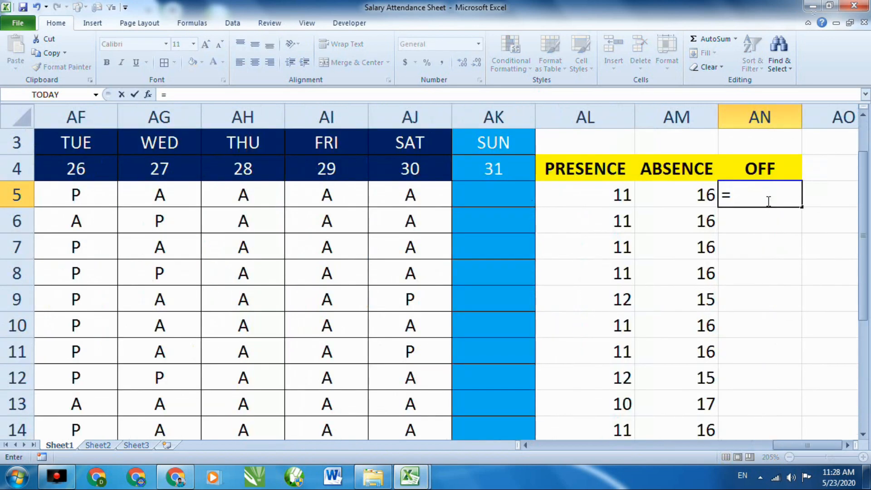
text(CO)
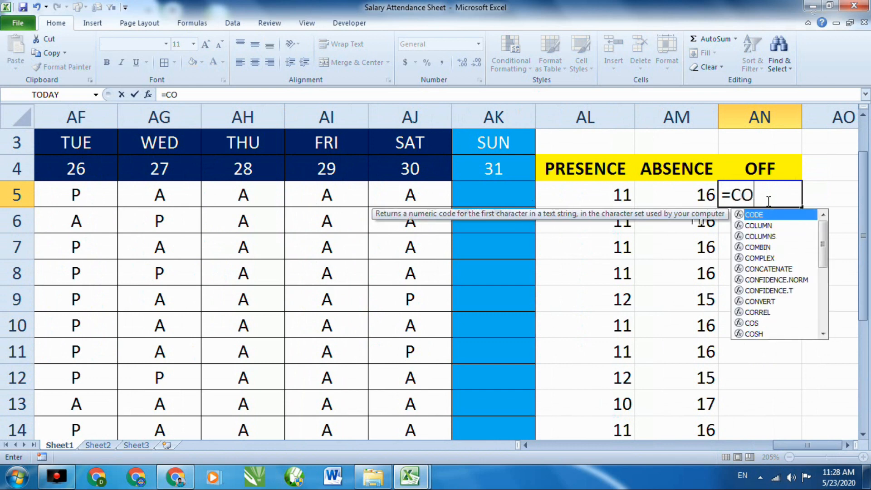
text(UNTIF()
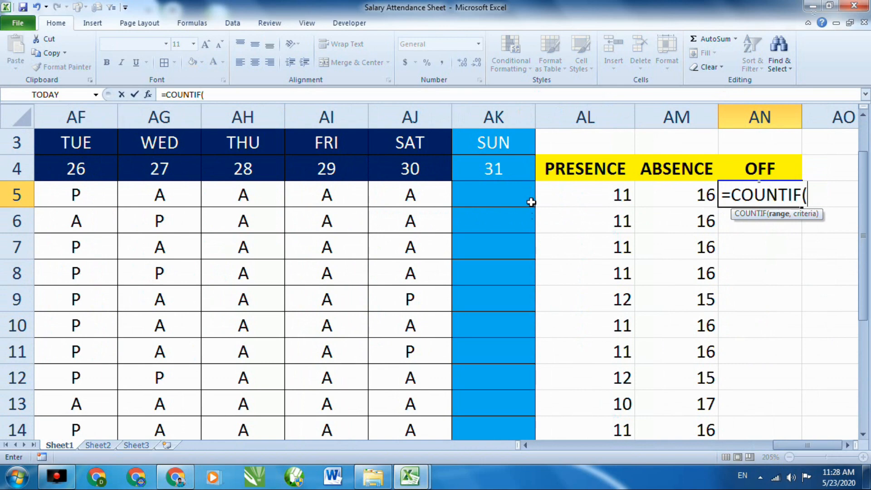
drag(531, 202, 774, 190)
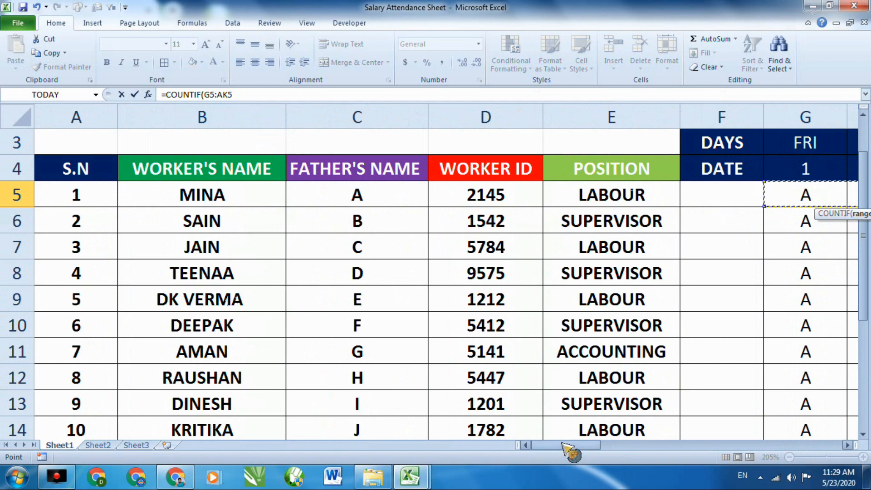
drag(565, 446, 804, 427)
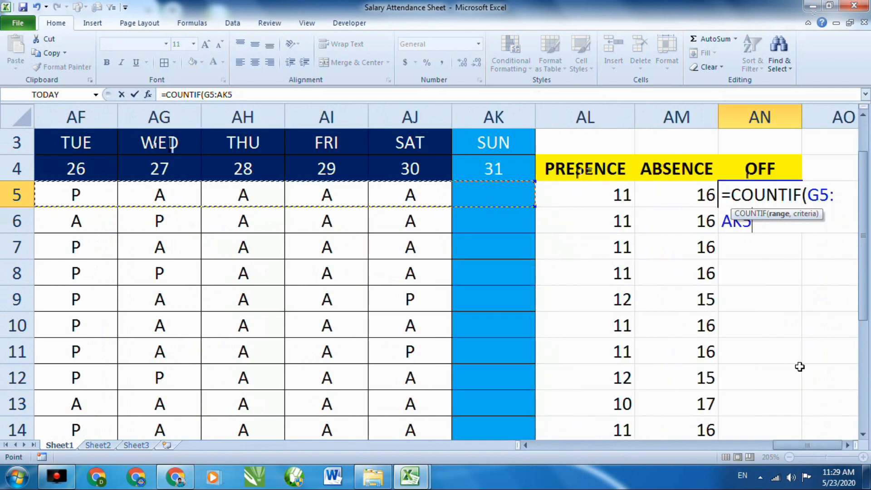
text(,)
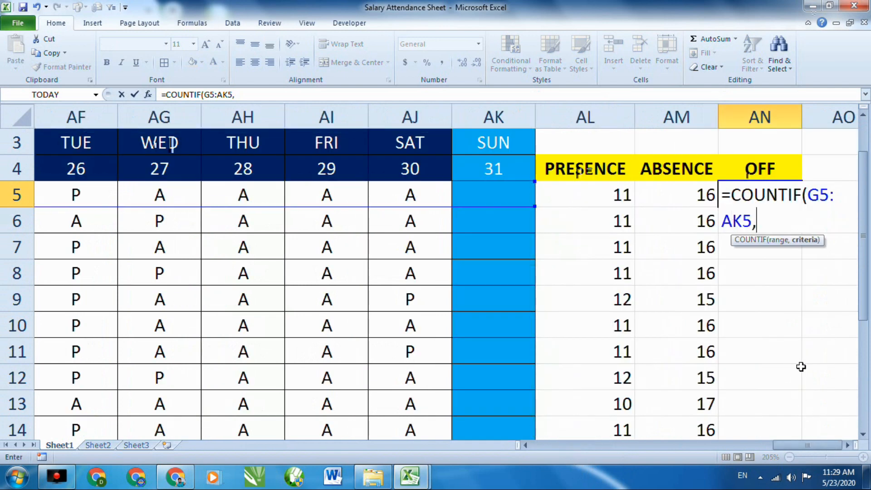
text(""))
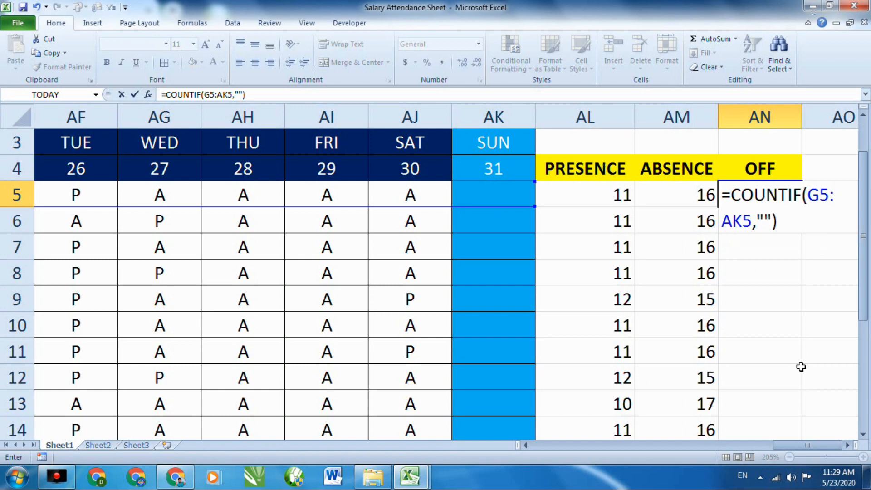
key(Return)
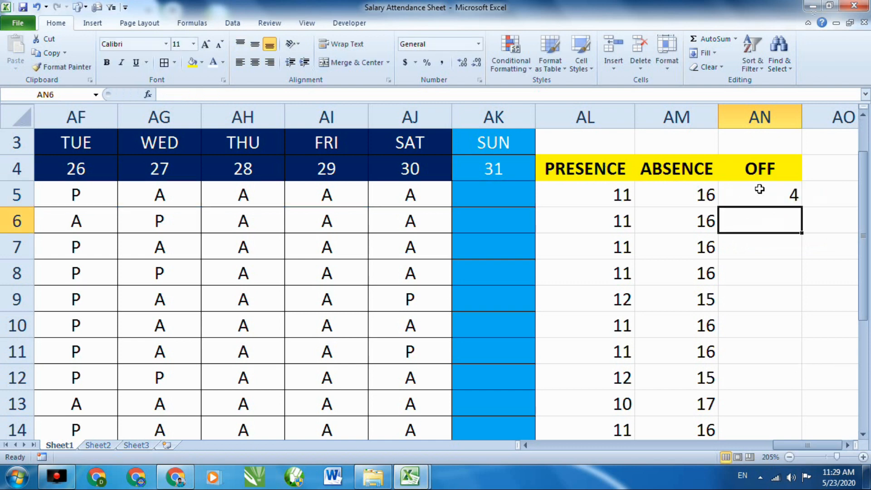
Fill the off-day formula from cell AN5 down through AN14 for all workers
click(797, 195)
drag(802, 206, 782, 396)
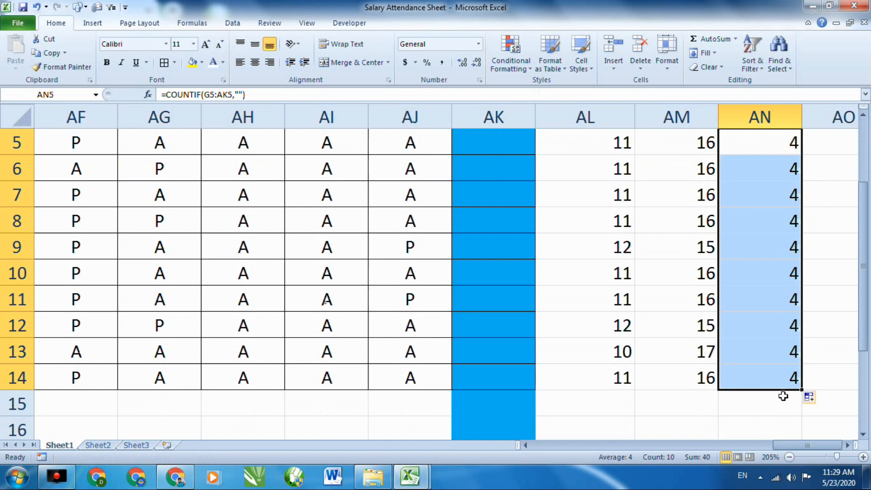
click(819, 335)
scroll(518, 274, up, 2)
scroll(518, 274, down, 1)
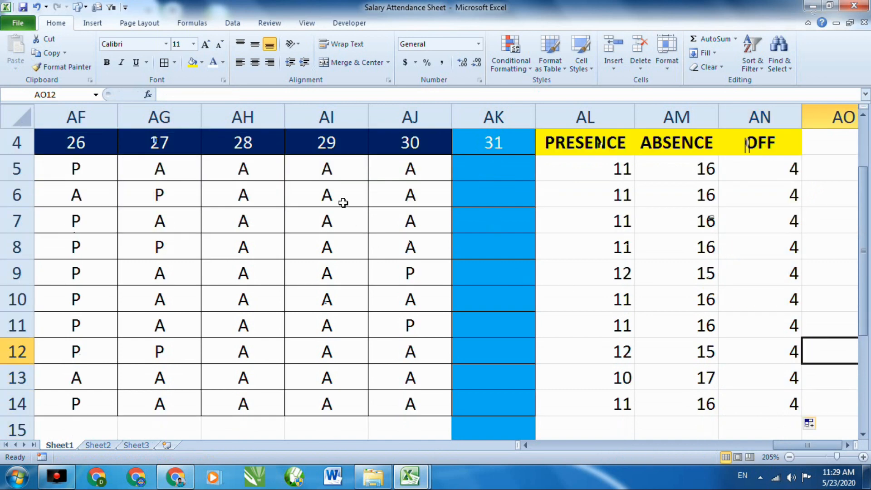
Clear the attendance marks in cells AI5, AH5, AG5 and AF5 to test the off-day count in row 5
click(341, 174)
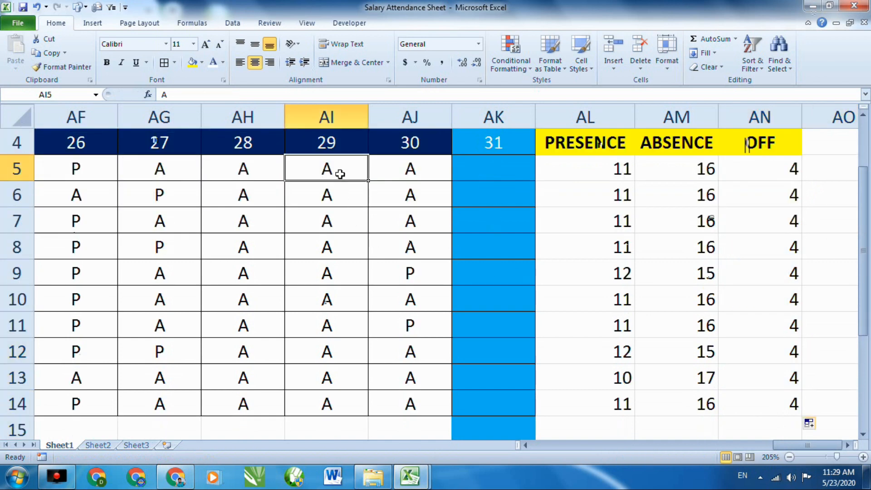
key(Delete)
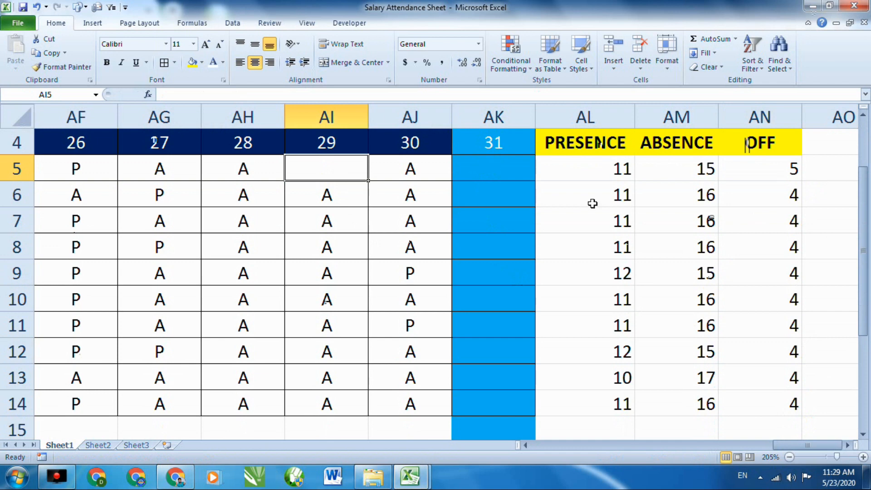
click(265, 199)
click(244, 175)
key(Delete)
click(191, 175)
key(Delete)
click(88, 177)
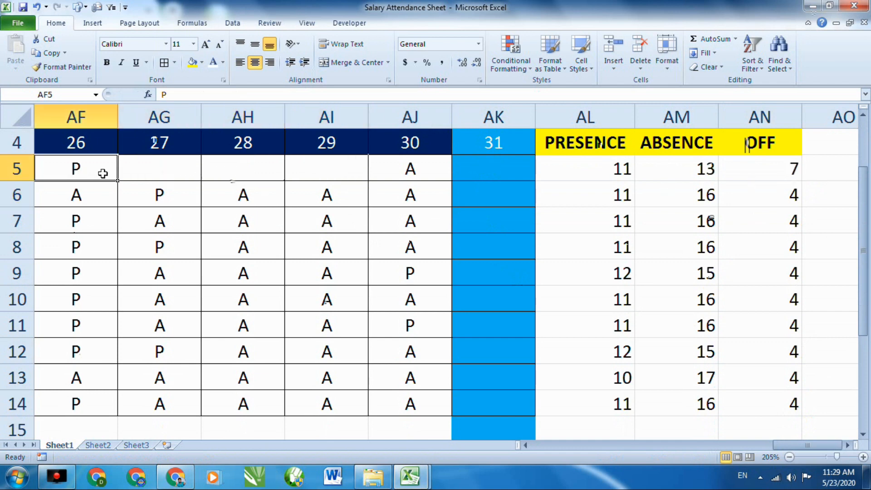
key(Delete)
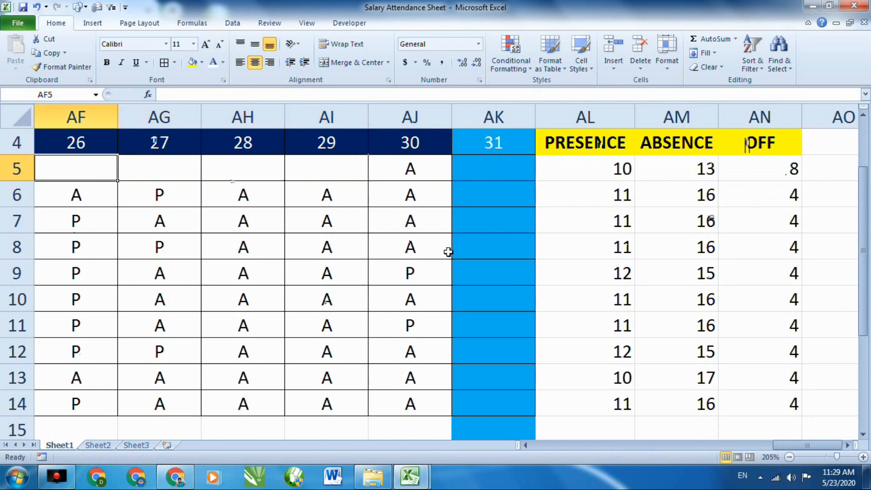
Clear the attendance marks in cells AJ8, AJ10, AI10, AH10, AH9 and AH8
click(410, 247)
key(Delete)
click(411, 300)
key(Delete)
click(318, 297)
key(Delete)
click(257, 295)
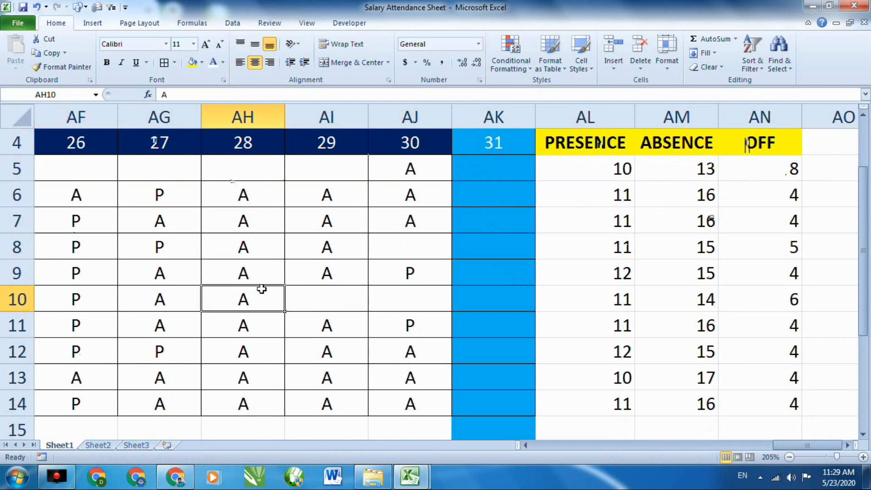
key(Delete)
click(259, 264)
key(Delete)
click(253, 238)
key(Delete)
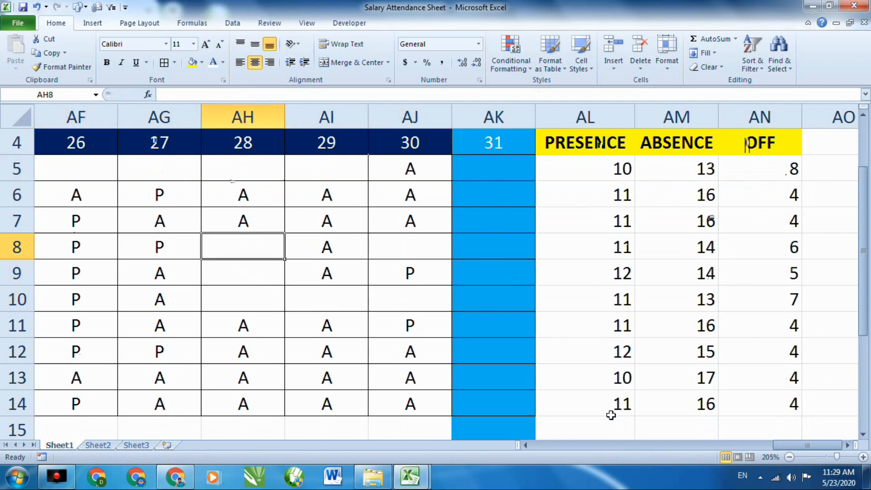
Review the presence, absence and off-day COUNTIF formulas in cells AL5, AM5 and AN5
click(791, 437)
click(812, 145)
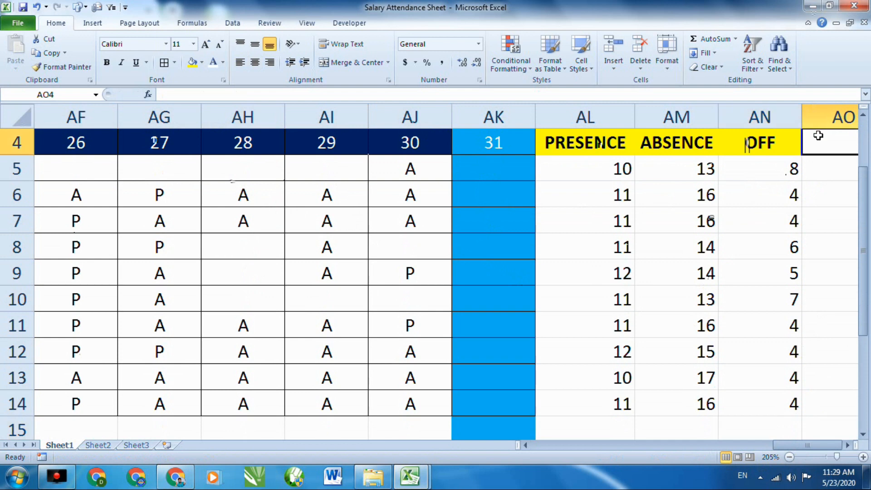
click(768, 146)
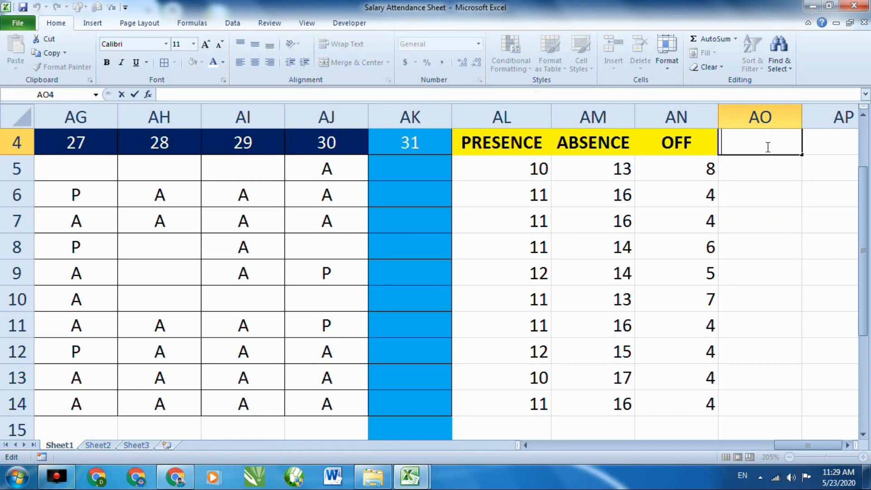
click(542, 174)
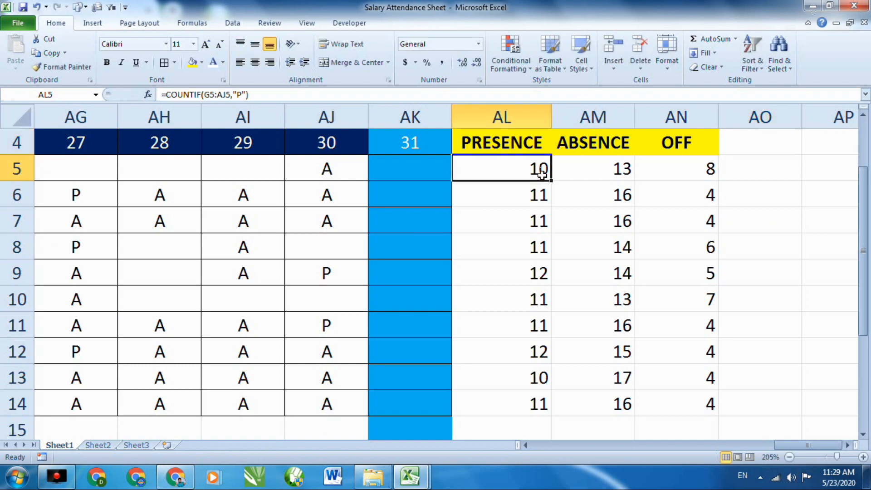
click(591, 176)
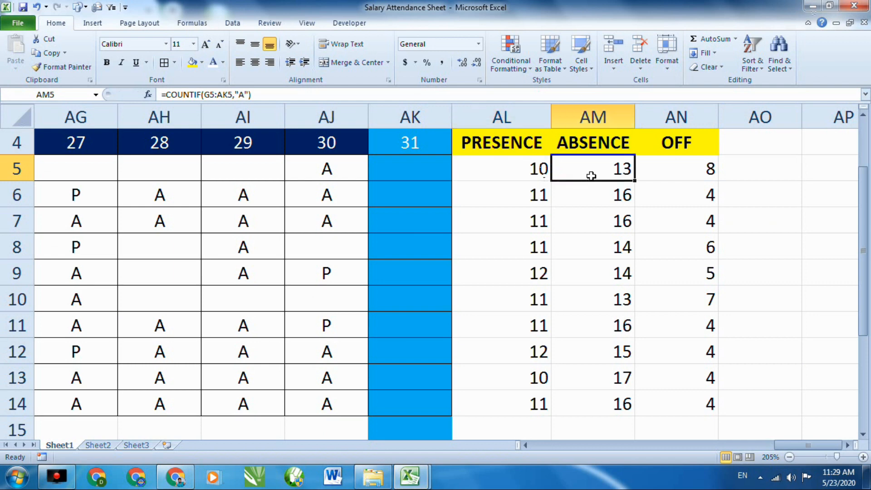
double_click(686, 174)
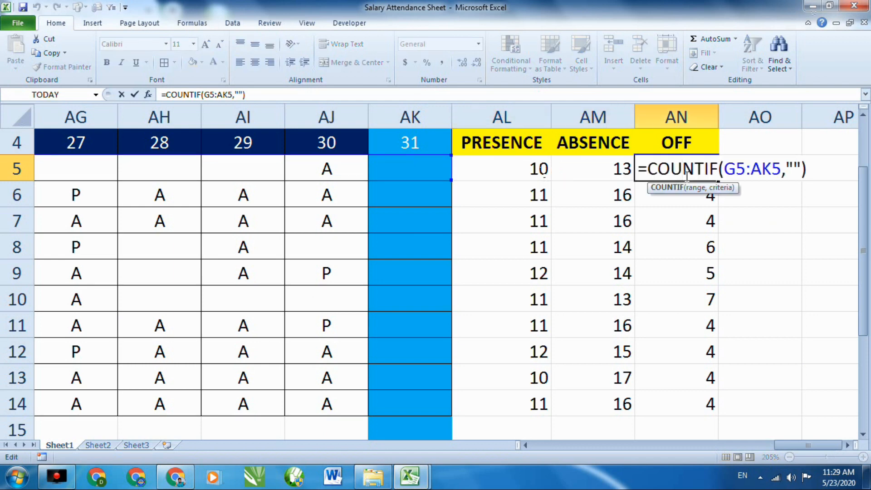
Add the header BASIC SALARY in cell AO4 and widen column AO to fit it
click(820, 173)
key(Return)
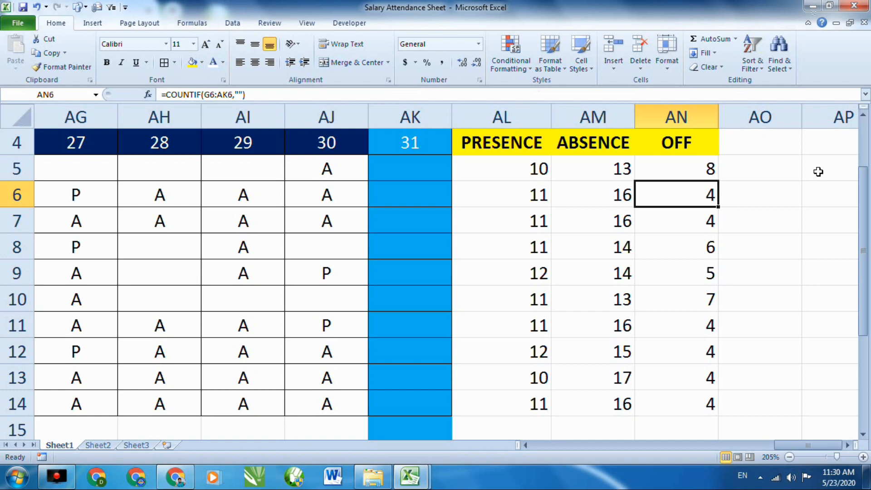
double_click(781, 142)
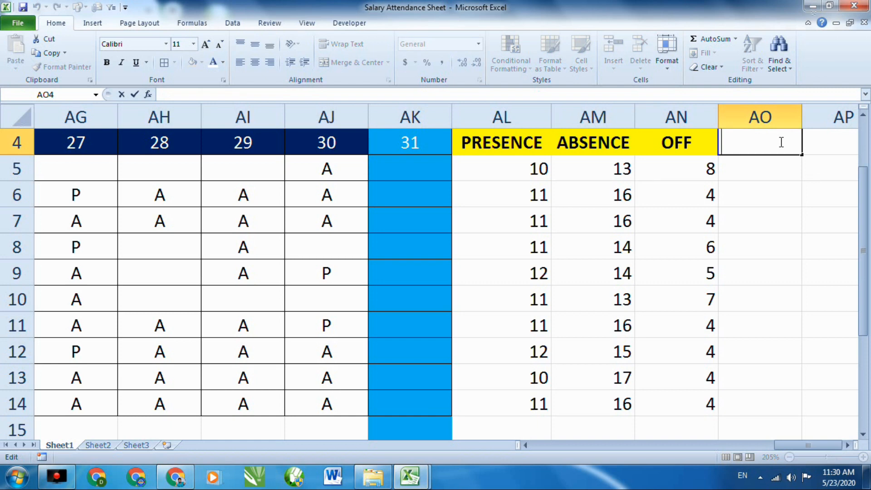
text(S)
key(BackSpace)
text(BASSIC)
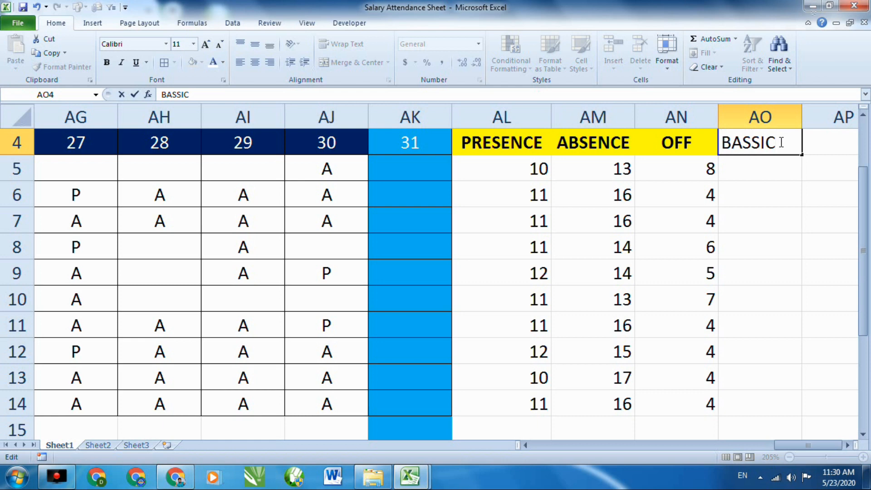
key(BackSpace)
key(BackSpace)
key(BackSpace)
text(IC SALARY)
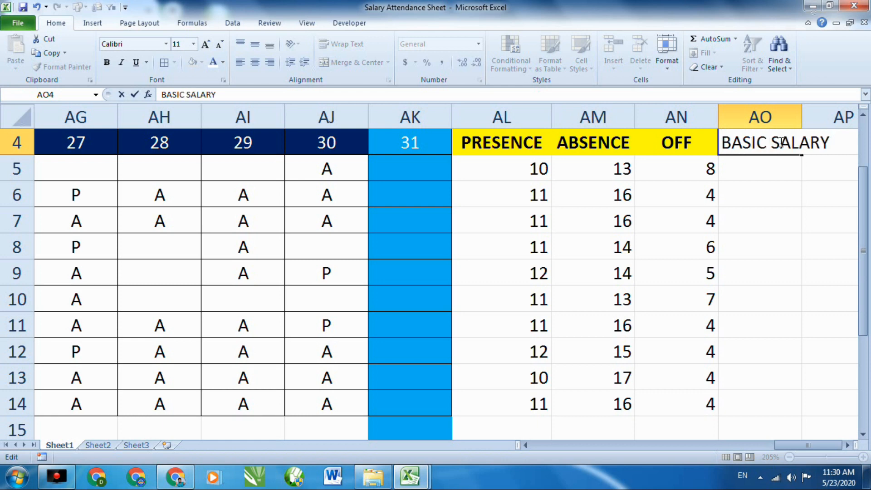
click(781, 178)
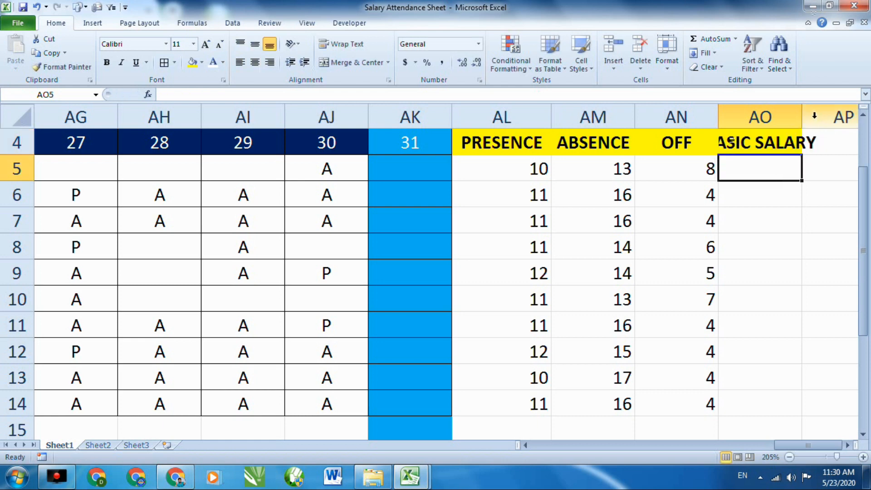
drag(802, 117, 849, 117)
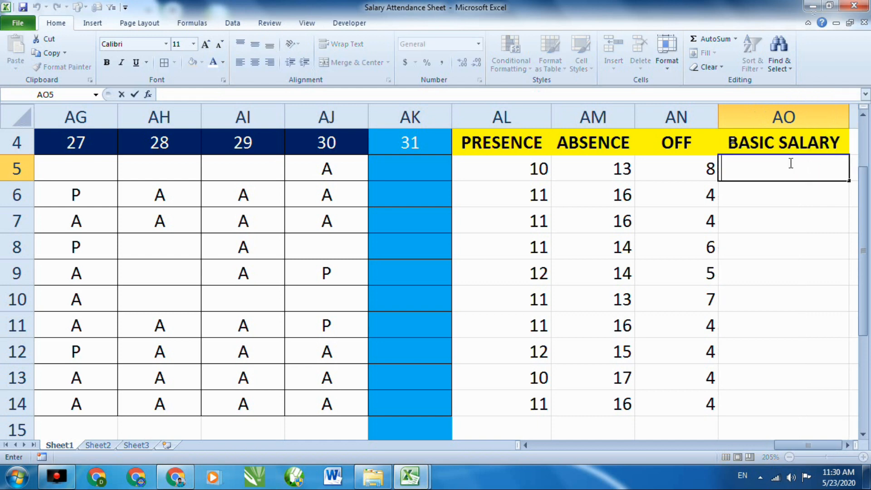
Enter the basic salaries 1000, 5000, 9000, 15000 and 20000 in cells AO5 to AO9
text(100)
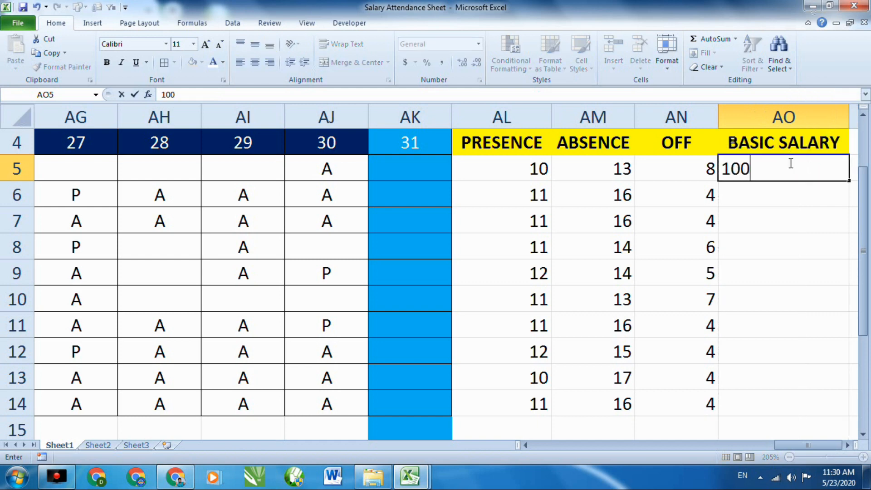
text(0)
key(Return)
text(5000)
key(Return)
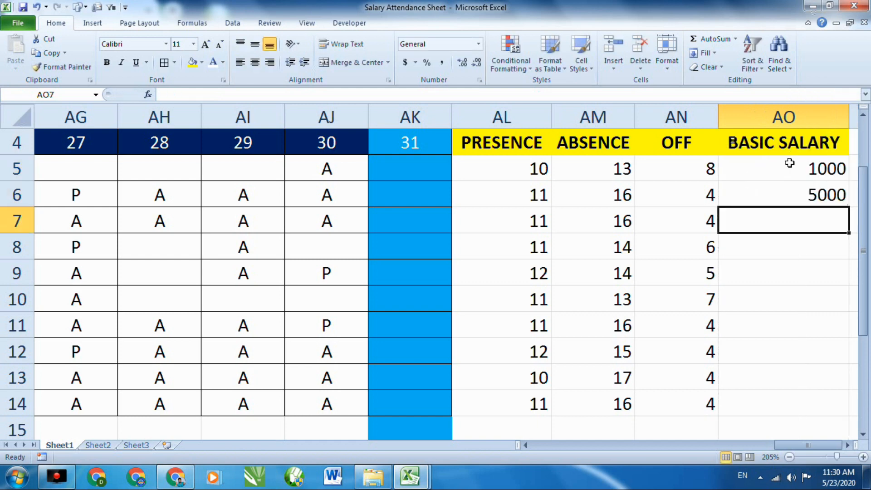
text(9000)
key(Return)
text(15)
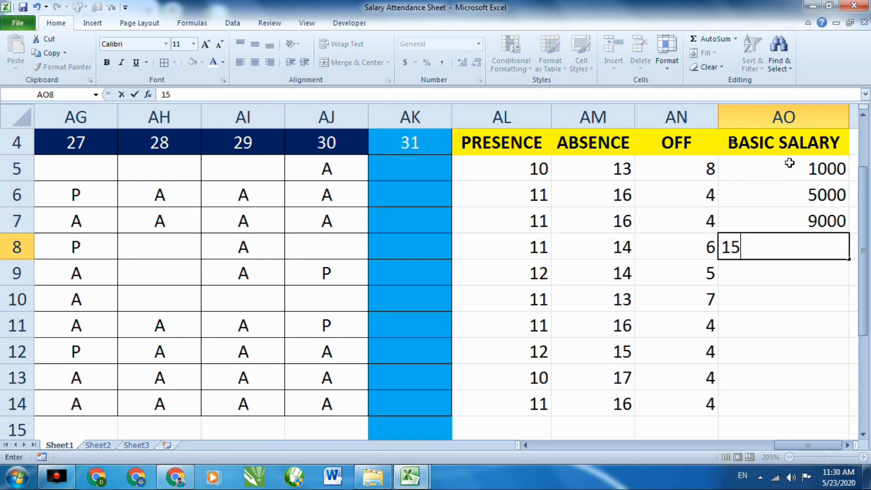
text(000)
key(Return)
text(20000)
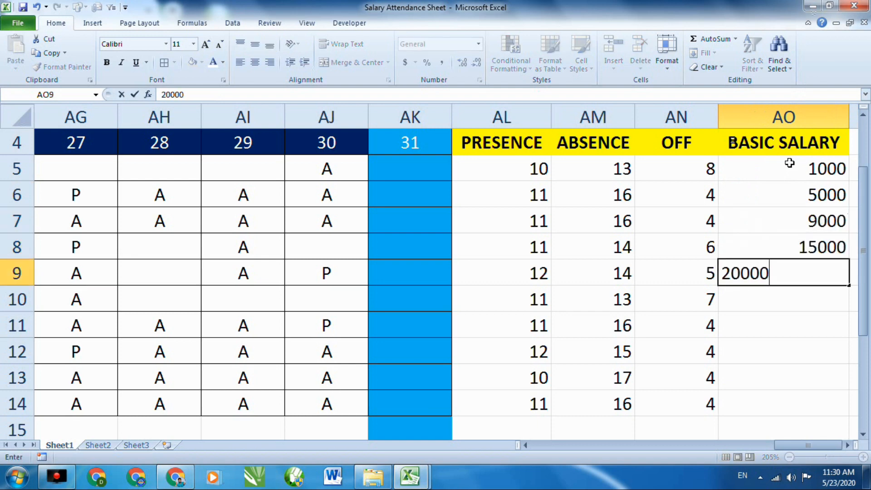
key(Return)
Enter the basic salaries 30000, 80000, 70000, 25000 and 24000 in cells AO10 to AO14
text(30000)
key(Return)
text(8)
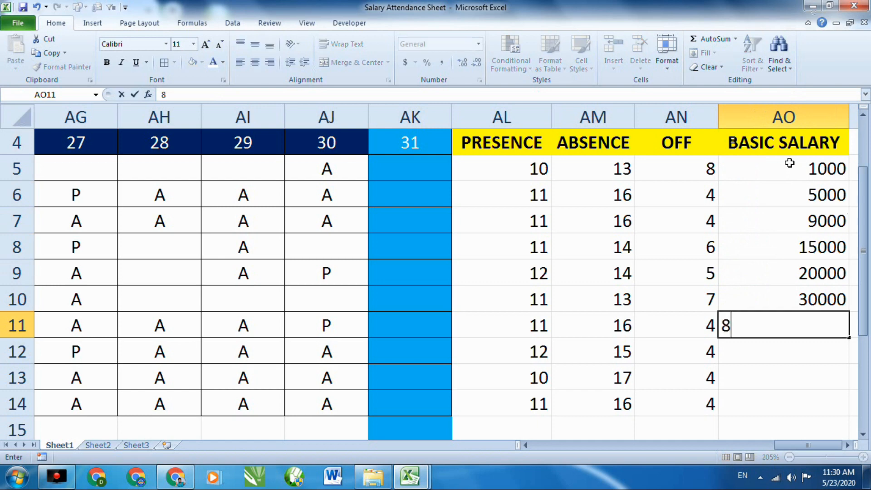
text(0000)
key(Return)
text(70000)
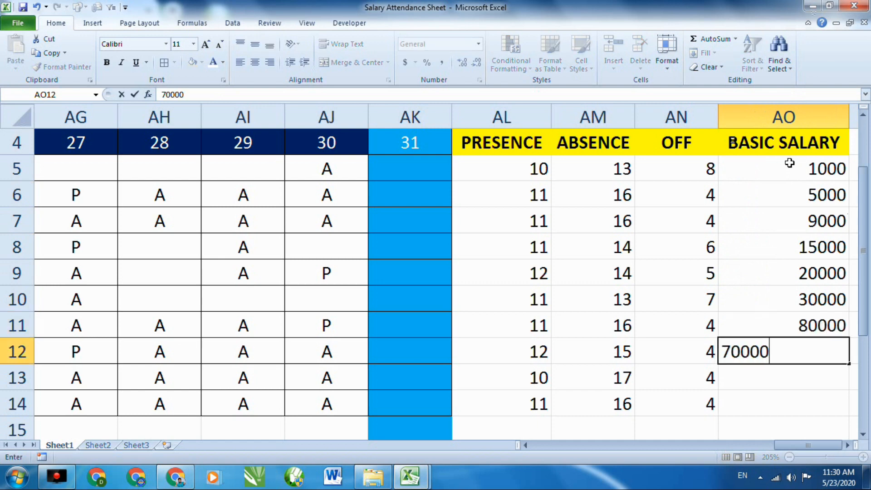
key(Return)
text(25000)
key(Return)
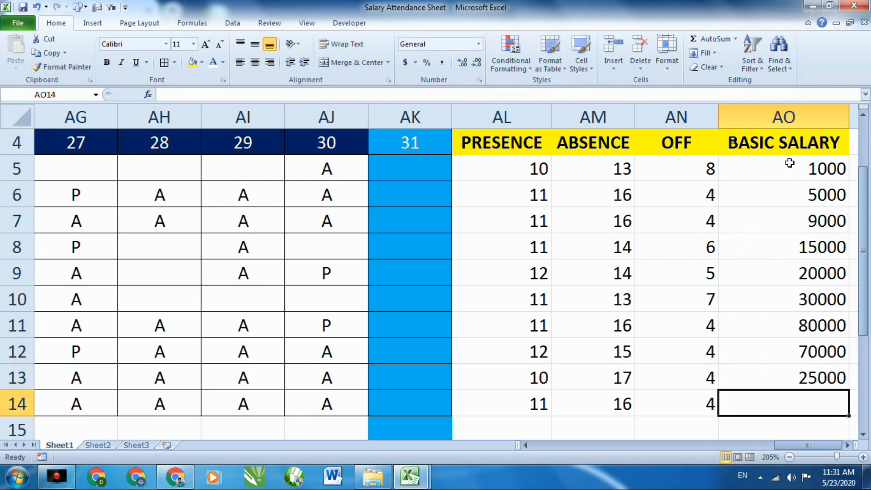
text(24000)
key(Return)
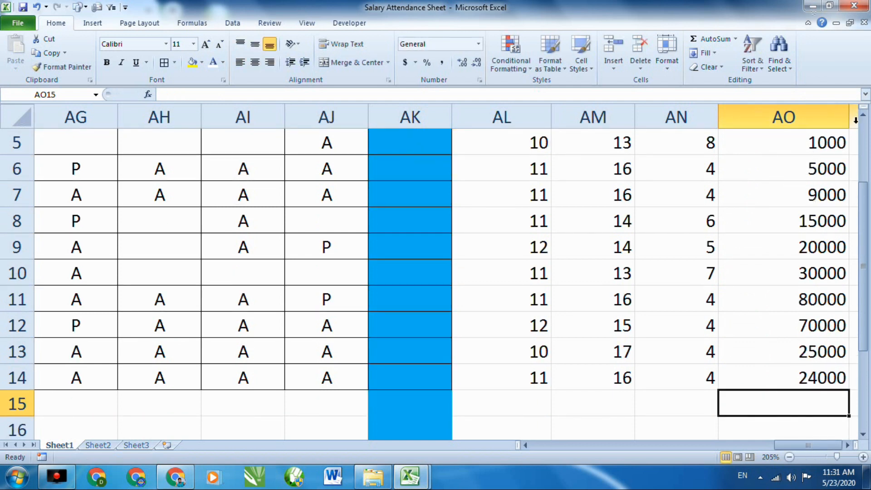
Add the header PAID DAYS in cell AP4 and widen column AP to fit it
click(855, 120)
mouse_move(799, 446)
mouse_down()
mouse_move(787, 448)
mouse_move(804, 448)
mouse_up()
scroll(680, 366, down, 2)
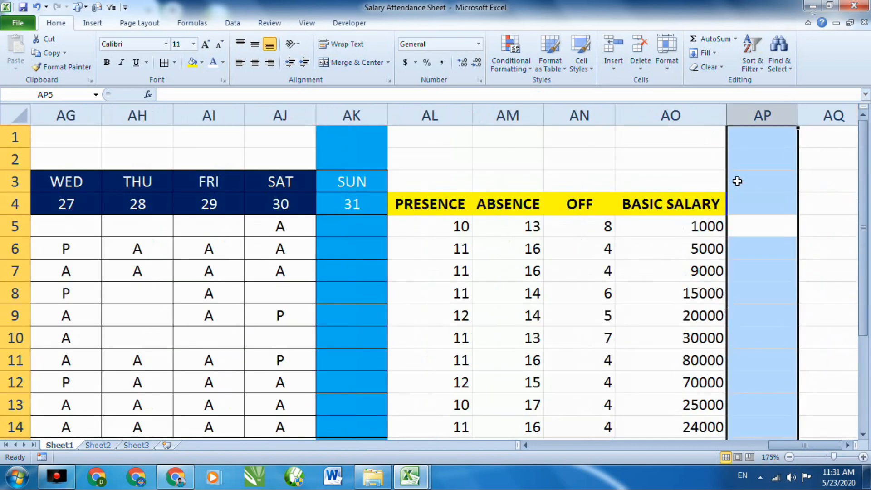
click(738, 201)
double_click(738, 201)
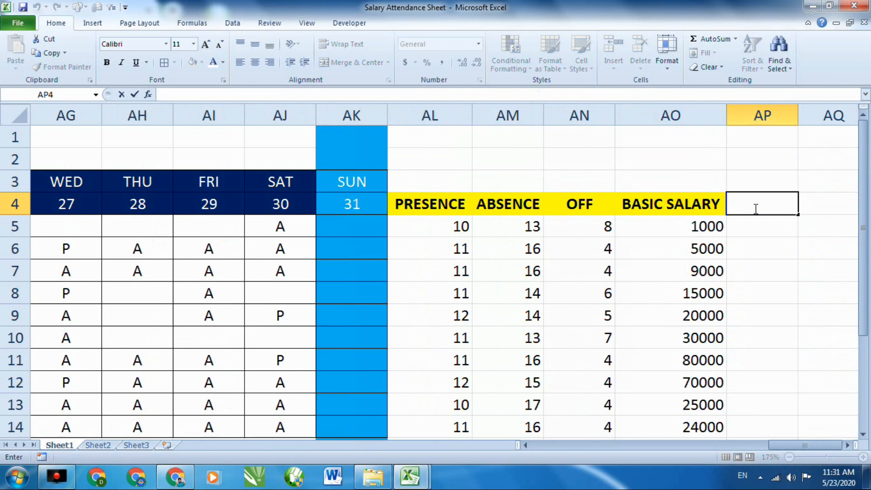
text(PAID DAYS)
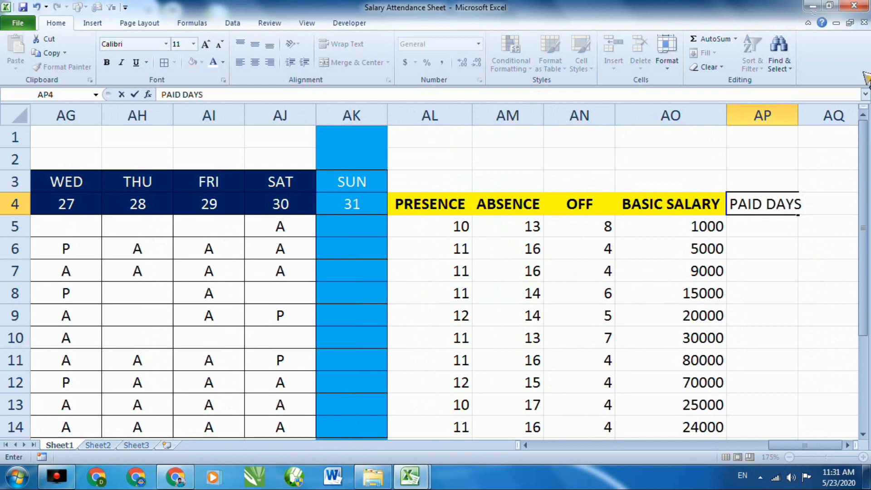
key(Return)
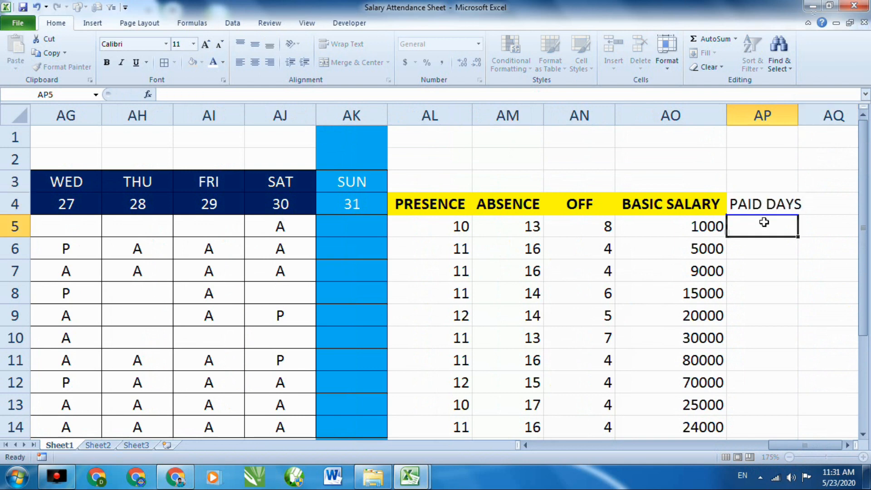
drag(798, 110, 808, 110)
Copy the presence counts from AL5:AL14 into the paid days cells AP5:AP14
double_click(768, 228)
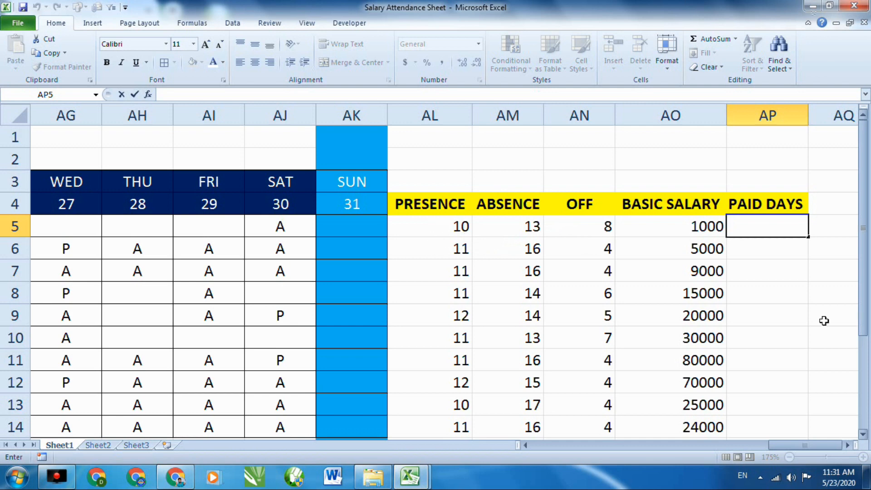
click(790, 316)
scroll(451, 223, down, 1)
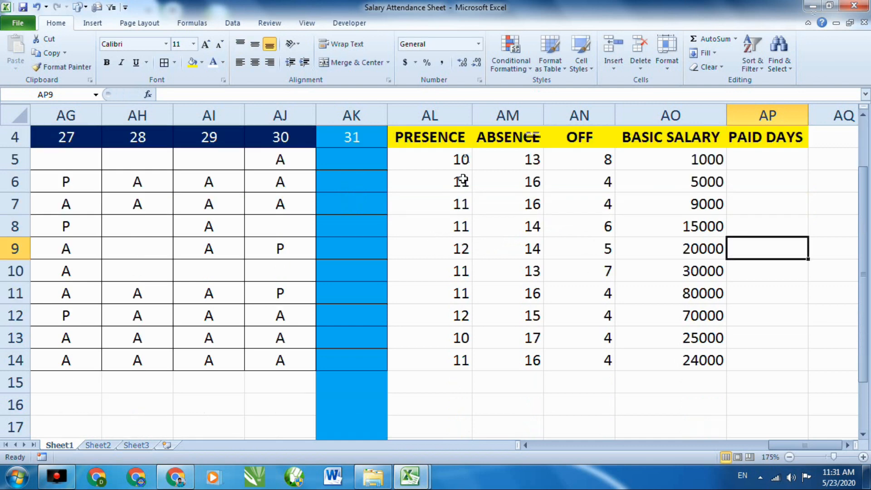
drag(460, 158, 446, 358)
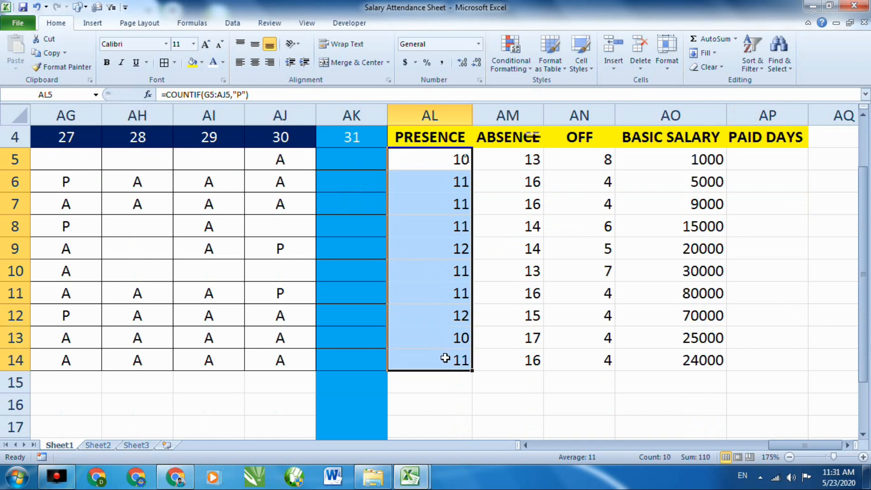
key(ctrl+c)
drag(777, 158, 765, 356)
key(ctrl+v)
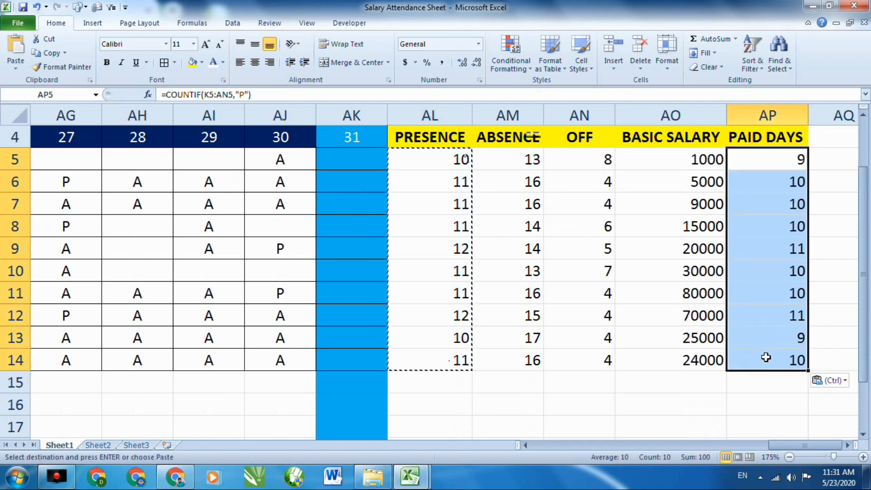
click(767, 404)
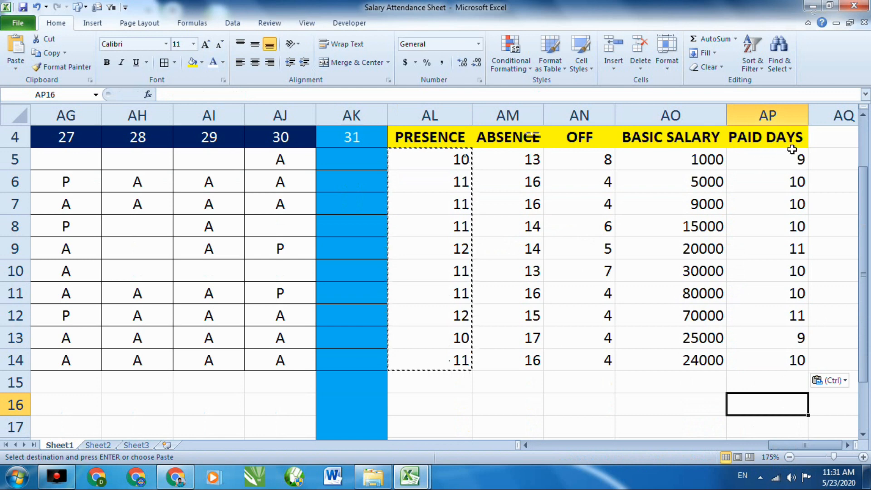
Change the first worker's basic salary in cell AO5 to 10000
double_click(833, 141)
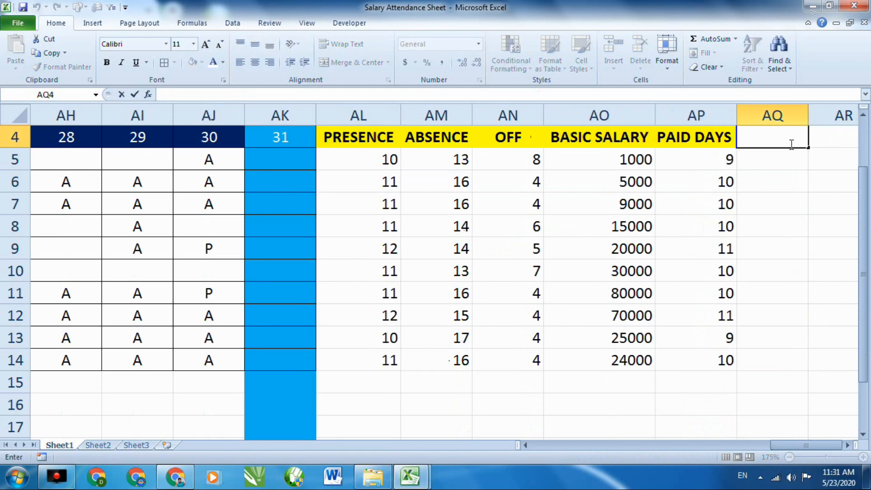
click(789, 143)
click(633, 163)
text(1000)
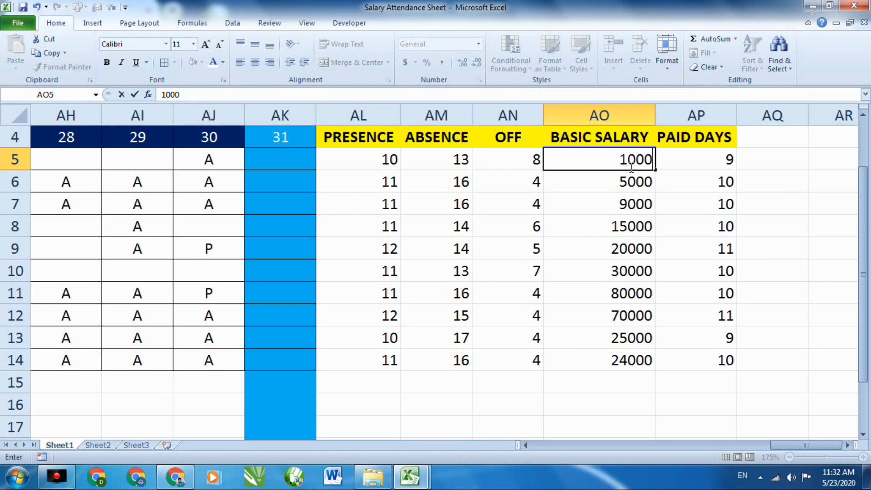
text(0)
key(Return)
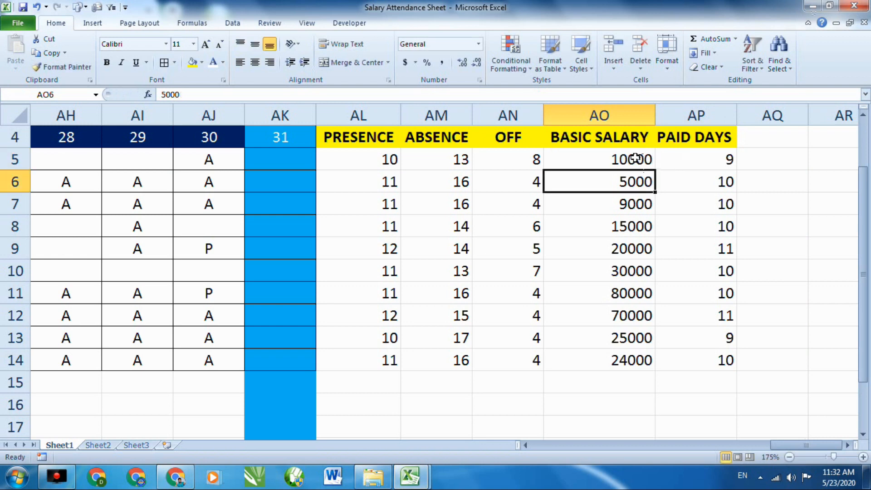
Add the header PER DAY SALARY in cell AQ4 and widen column AQ to fit it
click(695, 158)
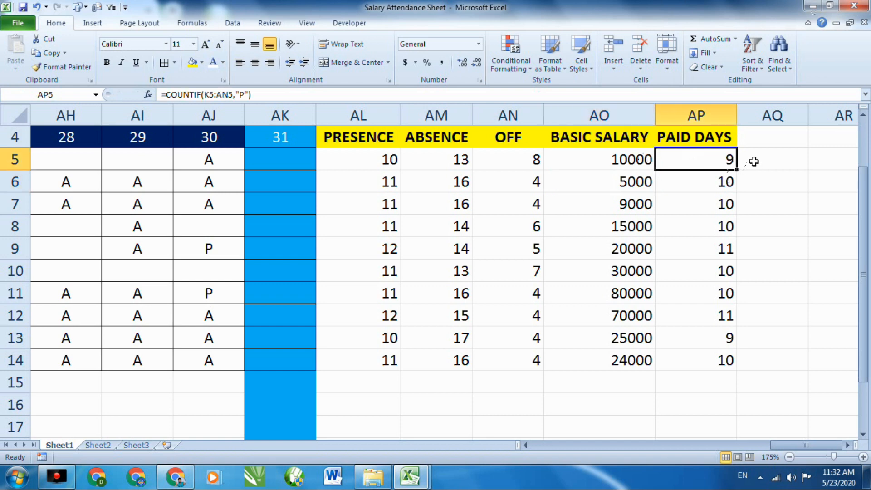
double_click(756, 138)
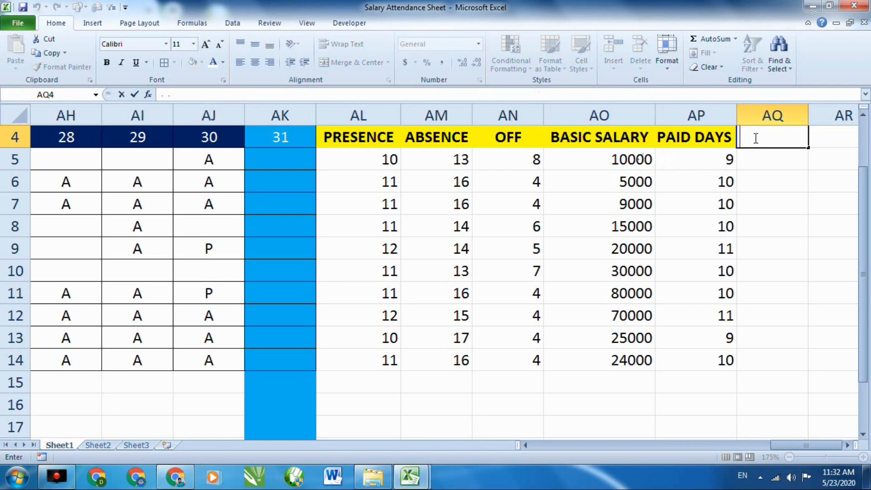
text(PERE)
key(BackSpace)
text(DAYS)
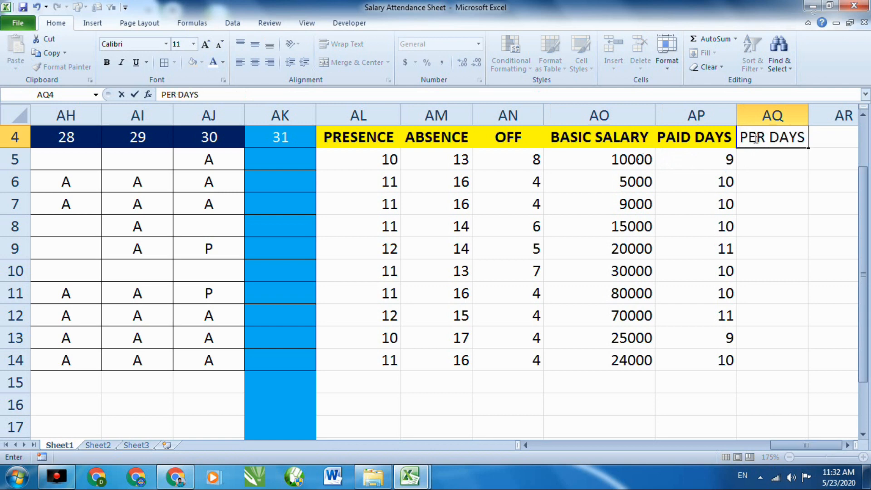
key(BackSpace)
text(SALARY)
click(759, 217)
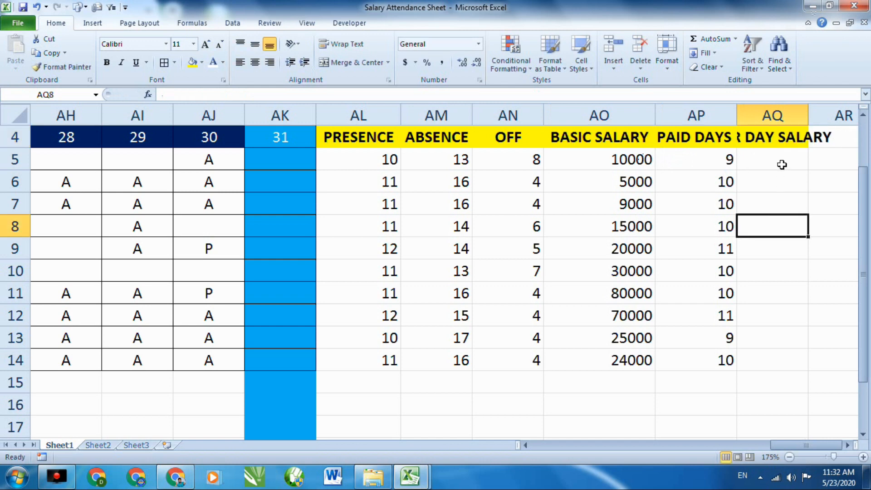
drag(809, 117, 858, 120)
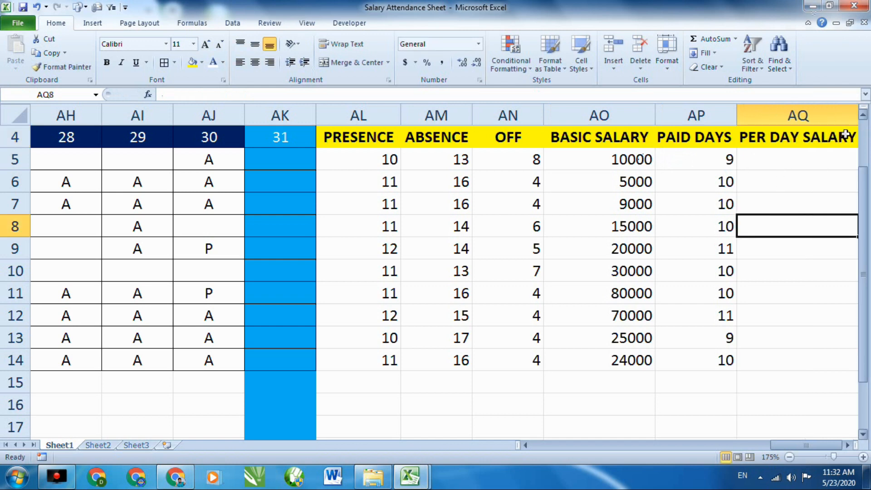
Enter the formula =AO5/31 in cell AQ5 to calculate the first worker's per day salary
click(791, 161)
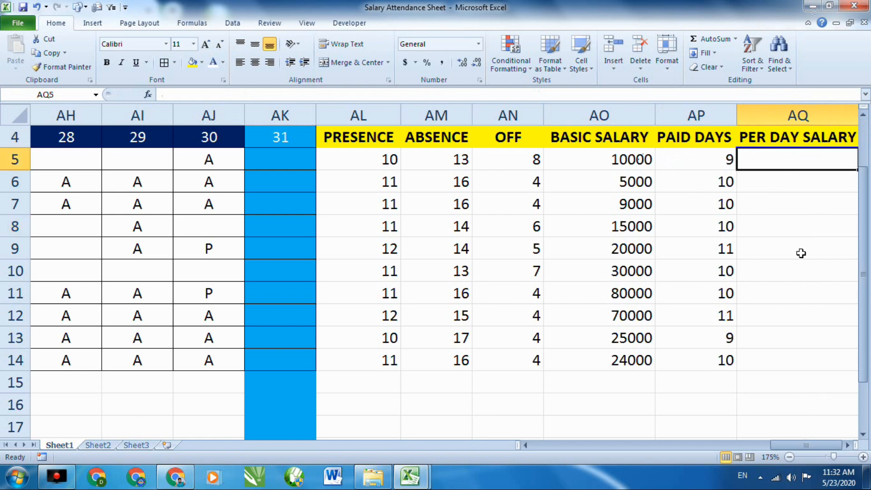
double_click(787, 160)
text(=)
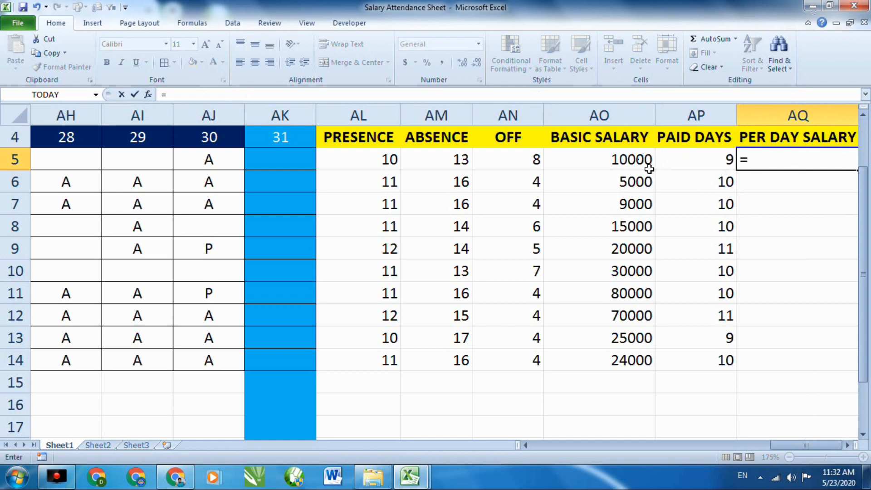
click(636, 161)
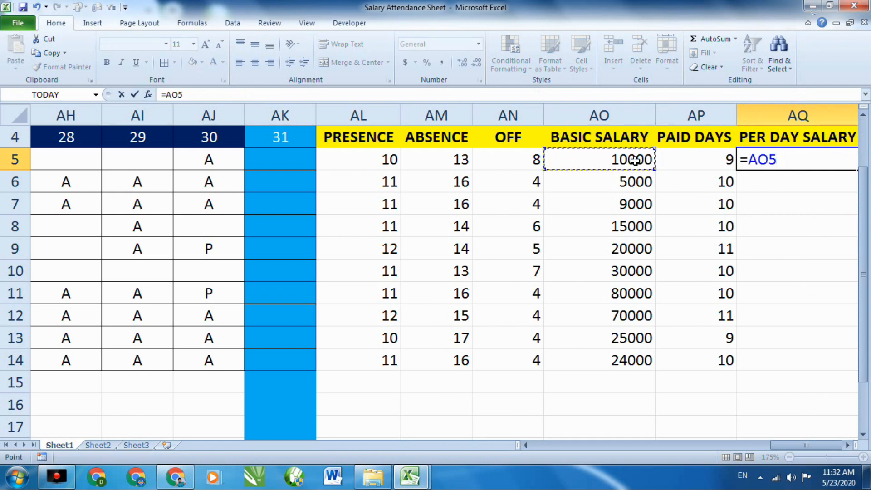
text(/31)
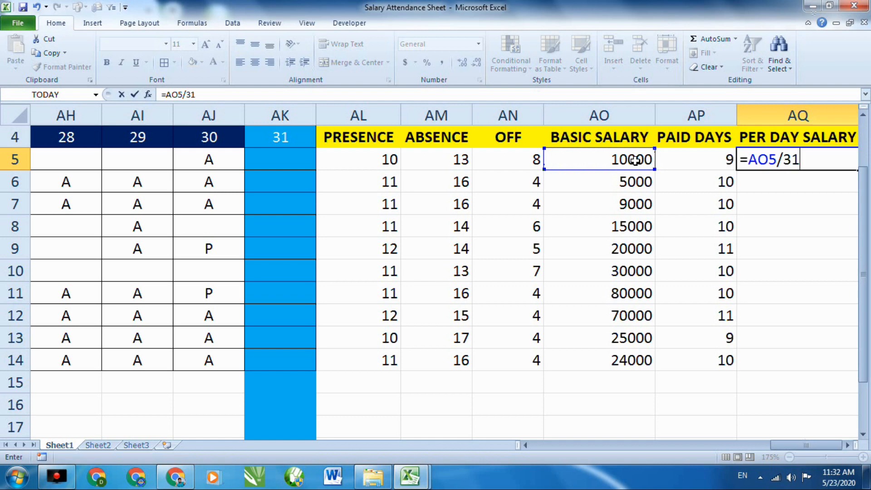
key(Return)
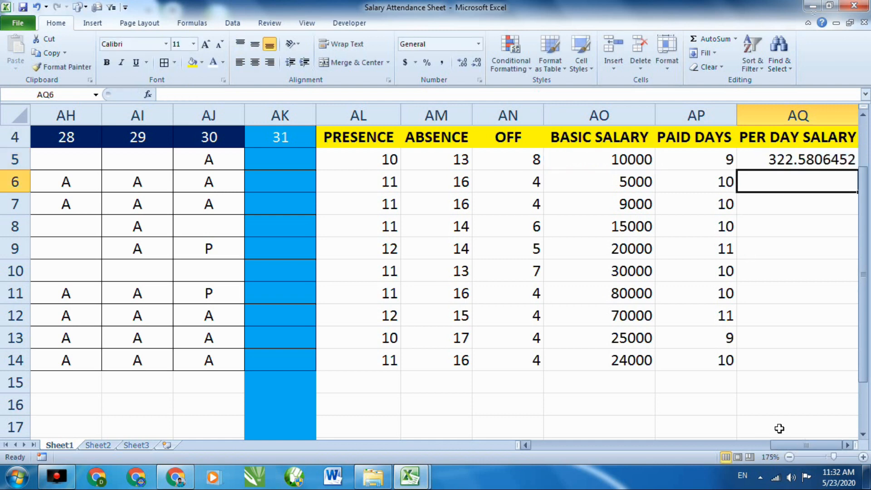
Reduce the per day salary in cell AQ5 to zero decimal places
scroll(697, 371, down, 2)
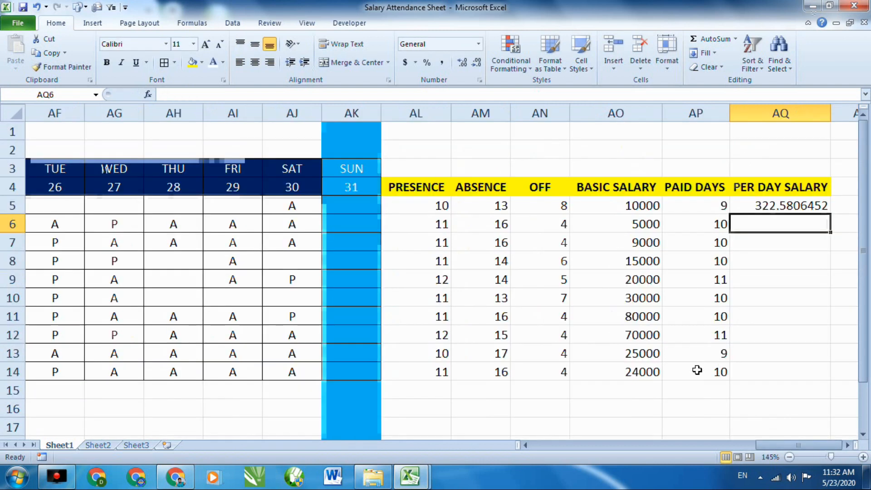
click(779, 207)
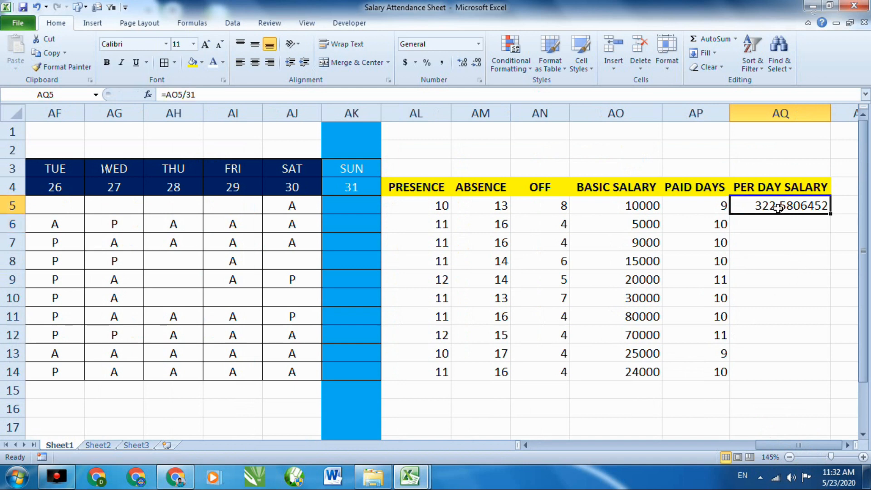
click(478, 63)
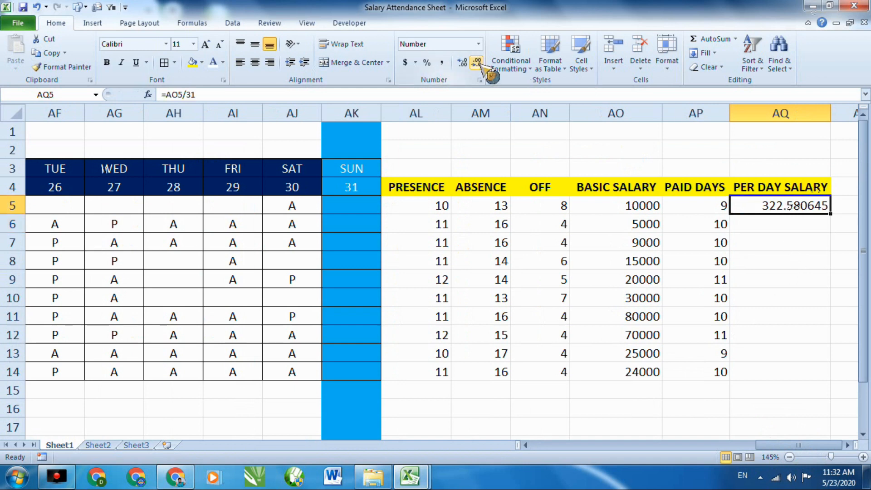
click(480, 63)
click(480, 64)
click(480, 63)
click(480, 63)
click(480, 63)
click(480, 63)
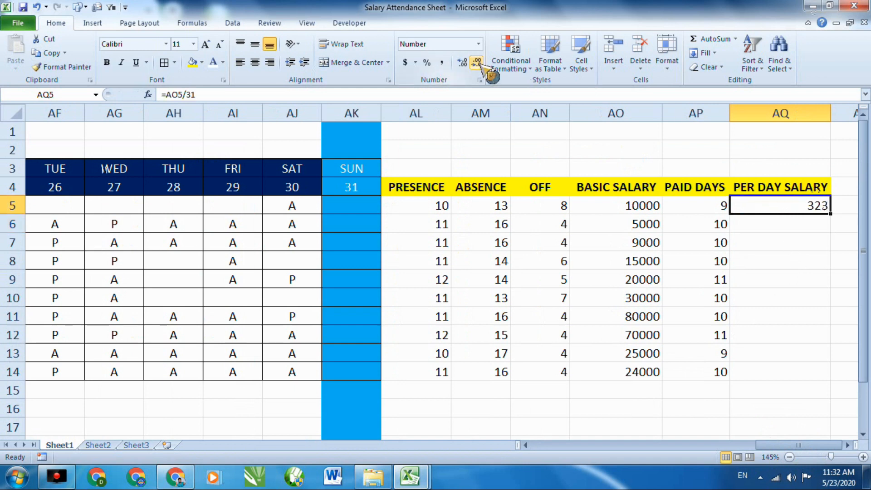
click(757, 259)
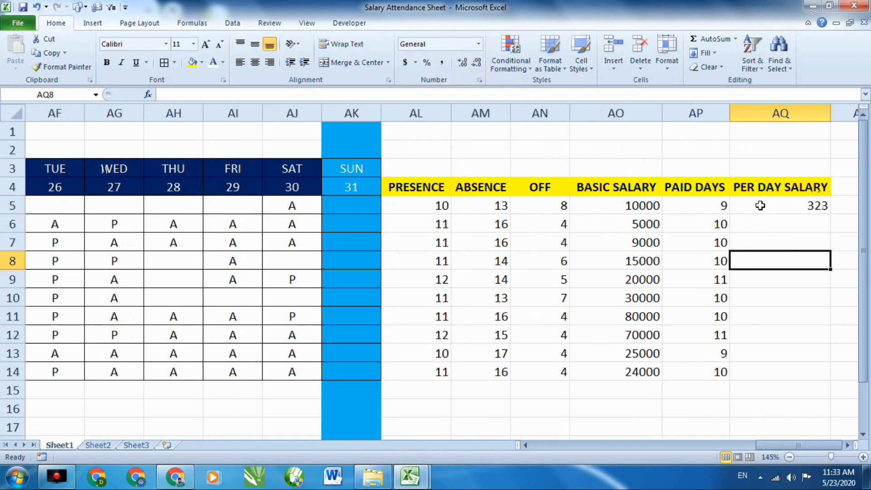
Fill the per day salary formula from AQ5 down to AQ14 for the remaining workers
click(777, 206)
drag(822, 216, 813, 384)
click(812, 408)
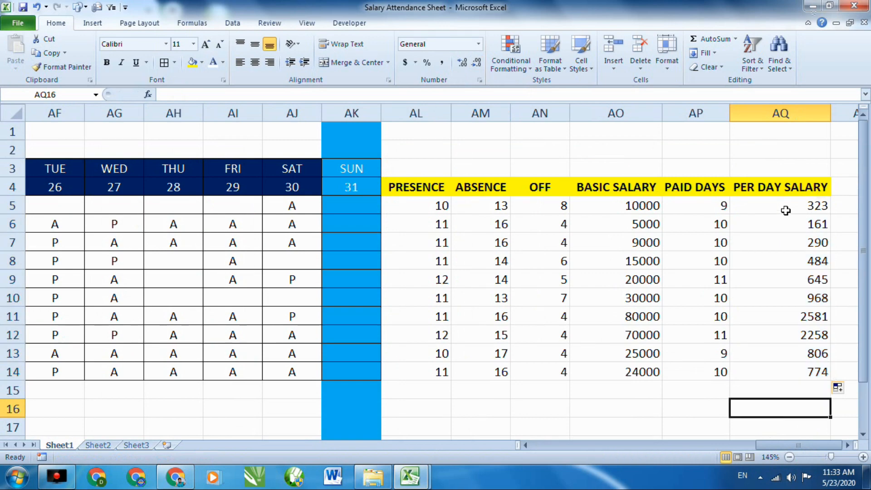
click(785, 210)
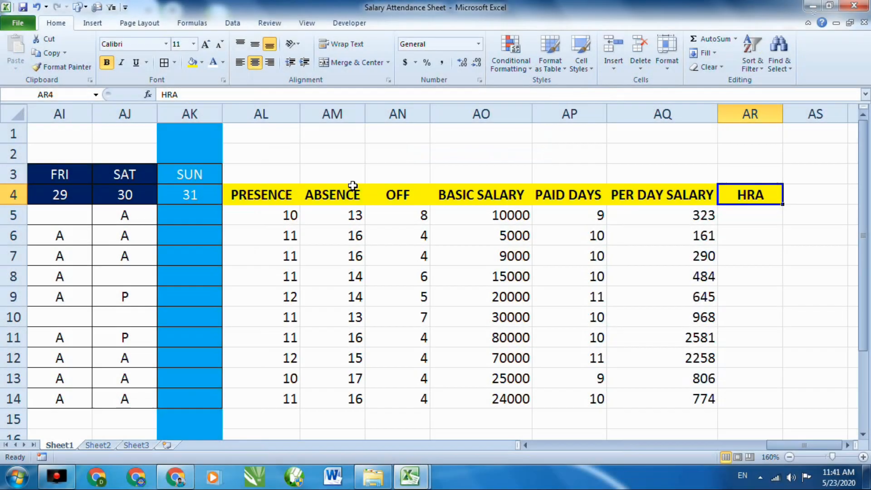
click(737, 229)
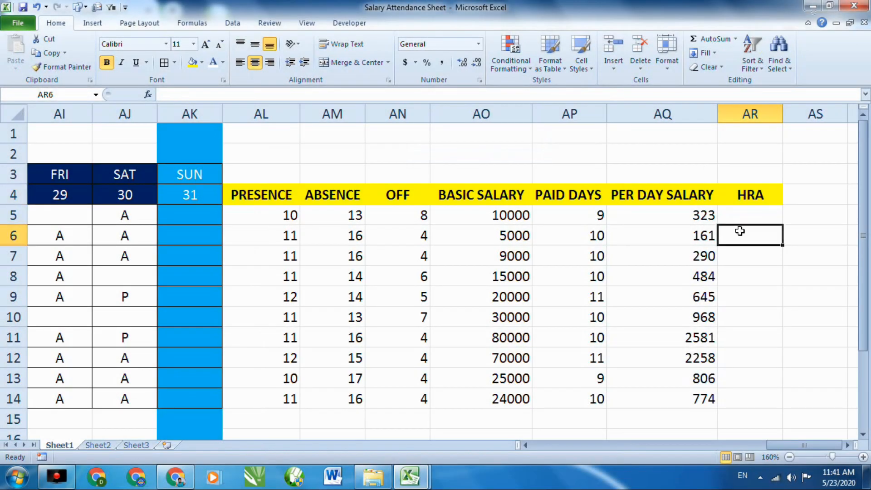
click(747, 195)
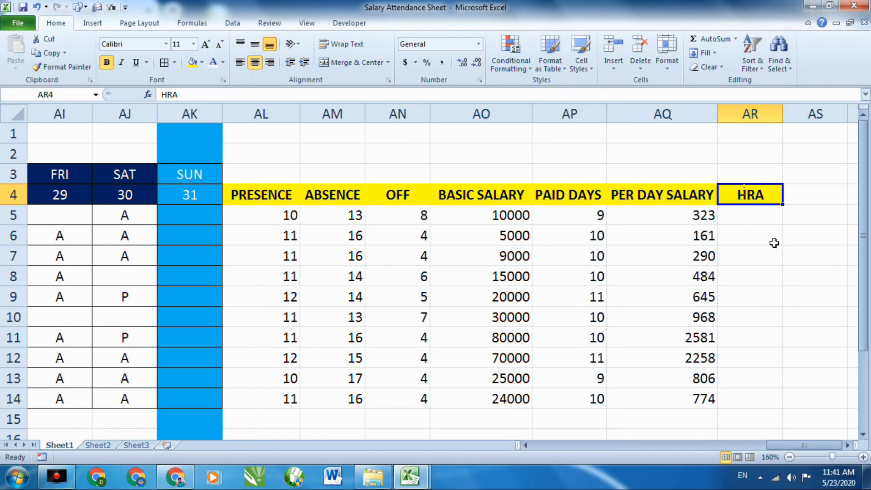
click(762, 219)
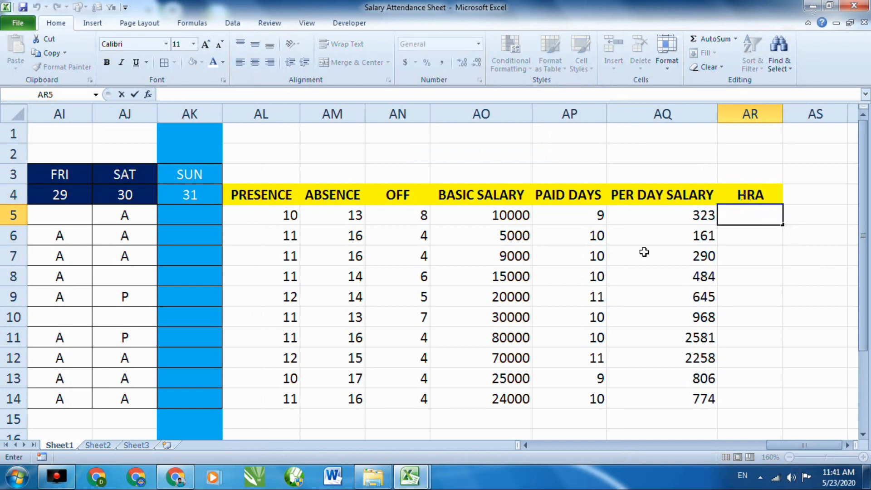
click(754, 269)
scroll(740, 346, up, 1)
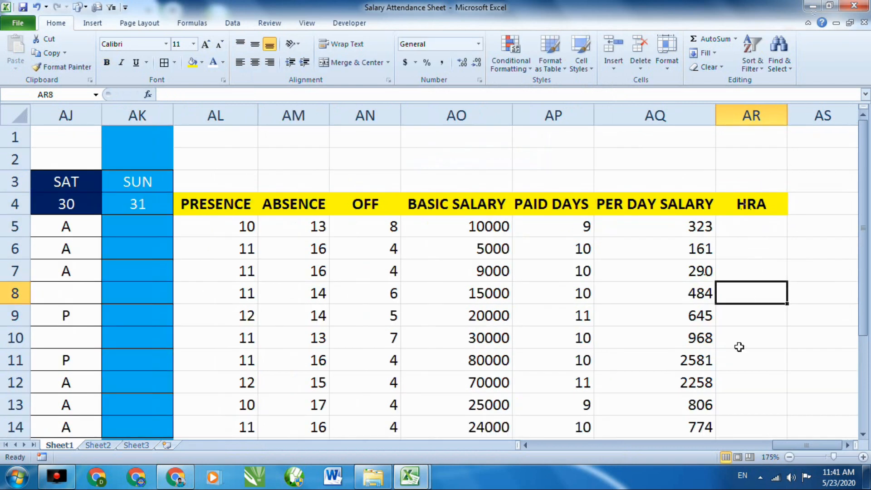
Start an IF formula in the first worker's HRA cell AR5
click(745, 241)
click(742, 231)
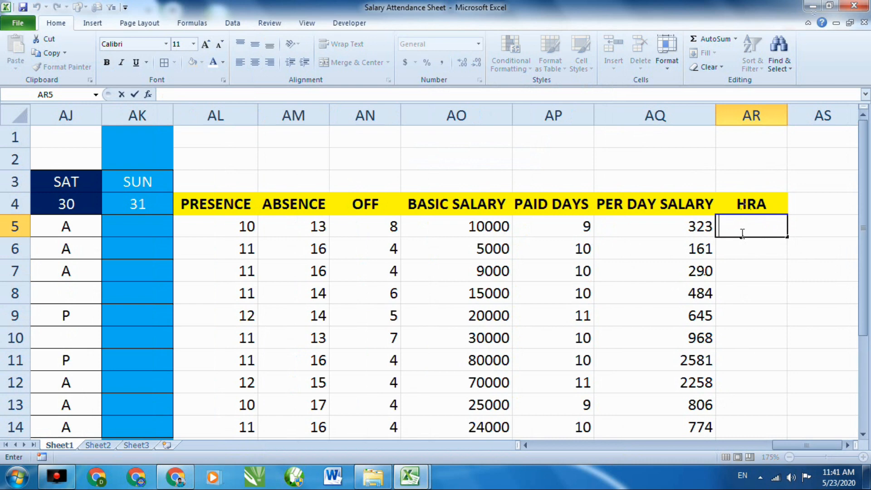
text(=IF)
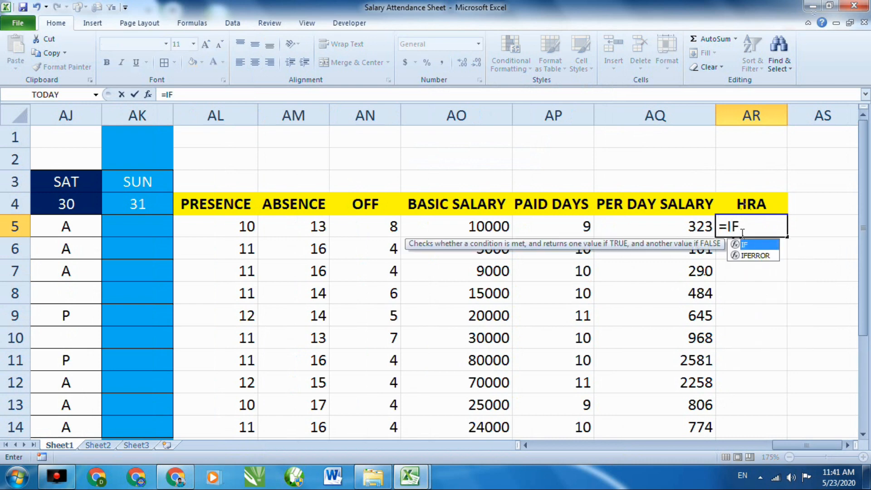
text(()
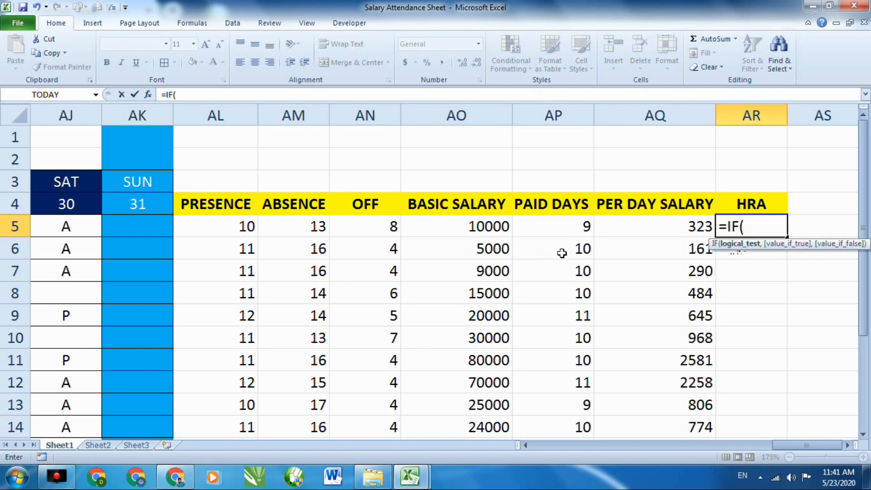
click(490, 230)
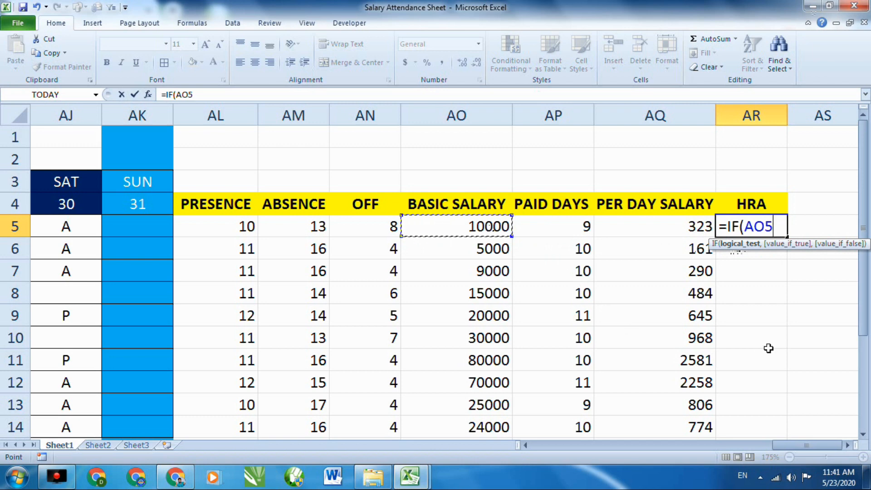
text(>)
text(=)
key(BackSpace)
key(BackSpace)
key(BackSpace)
key(BackSpace)
key(BackSpace)
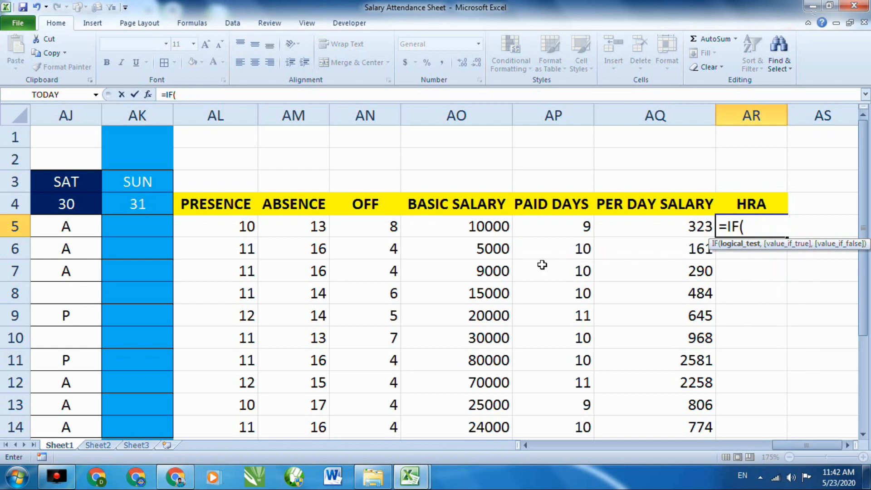
Complete the HRA formula in AR5 as =IF(AO5>=10000,2000,1000)
click(498, 230)
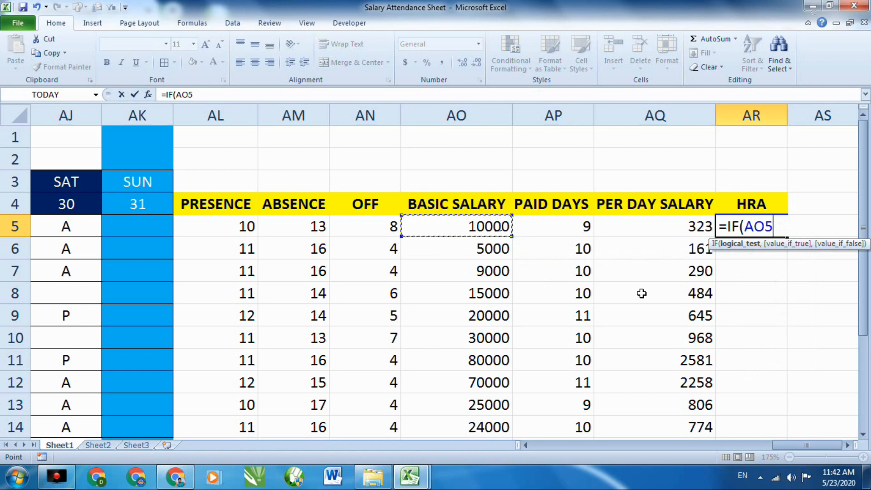
text(>=1000)
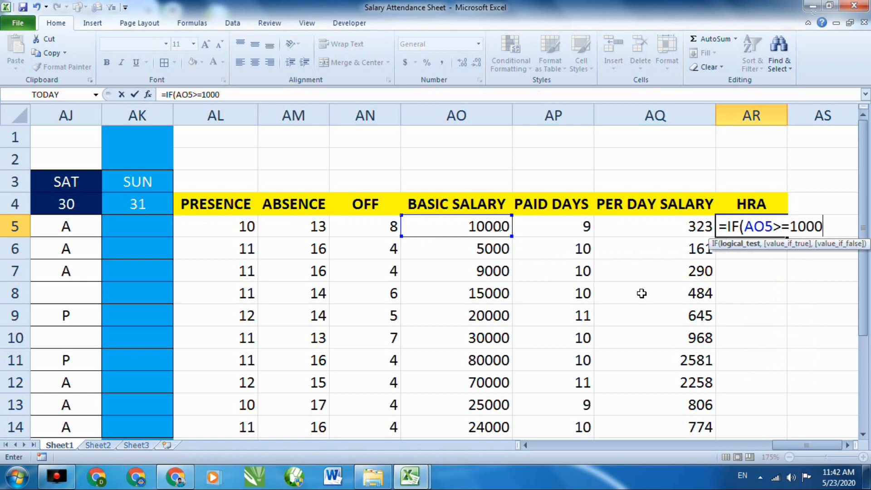
text(0,2000)
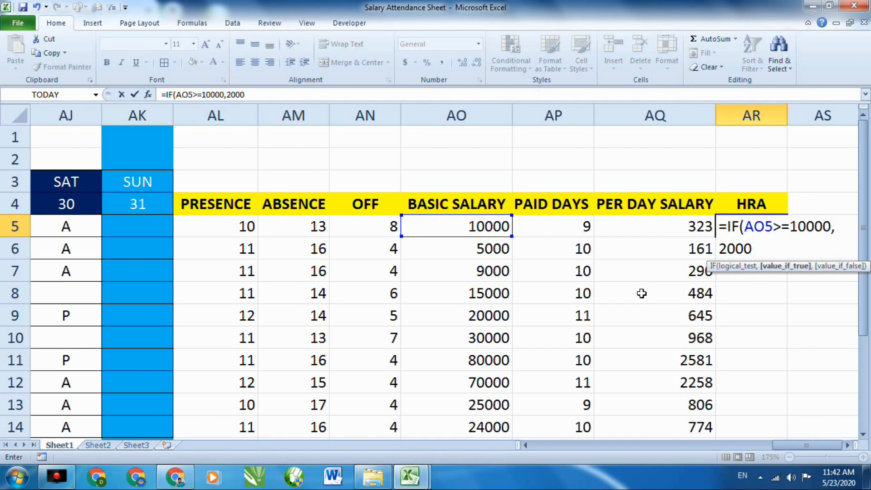
text(,1000)
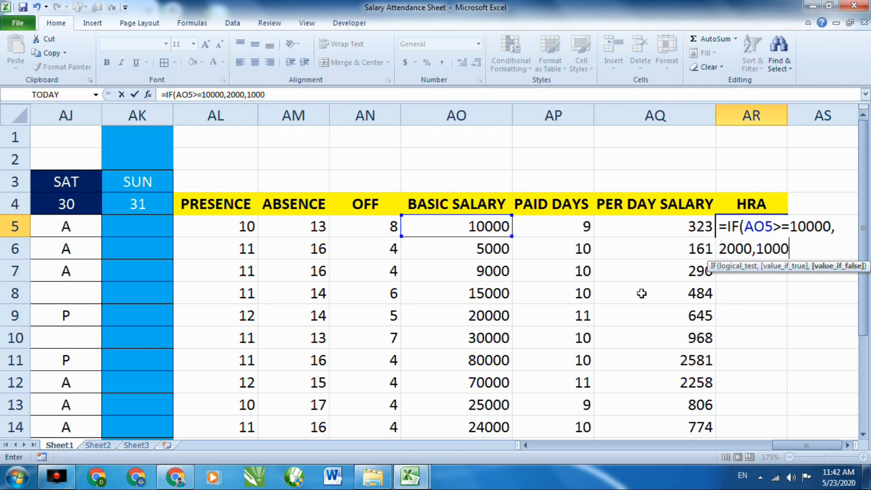
text())
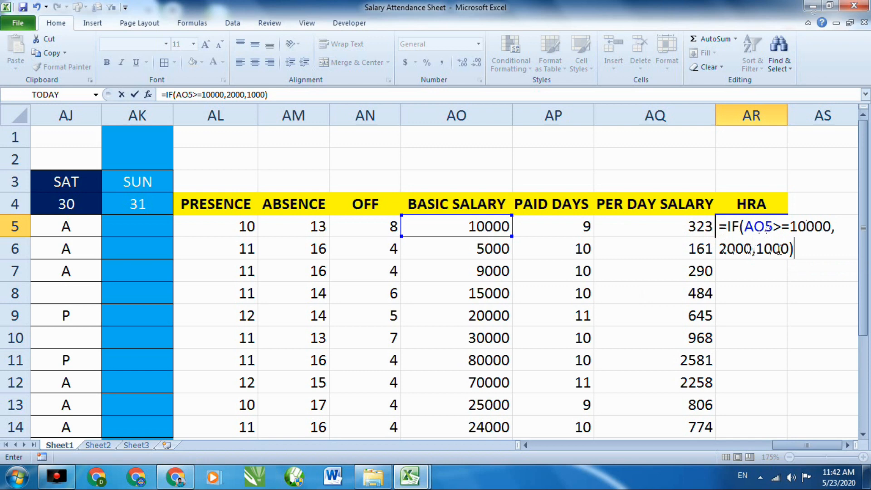
key(Return)
Fill the HRA formula from AR5 down to AR14 for the remaining workers
click(772, 226)
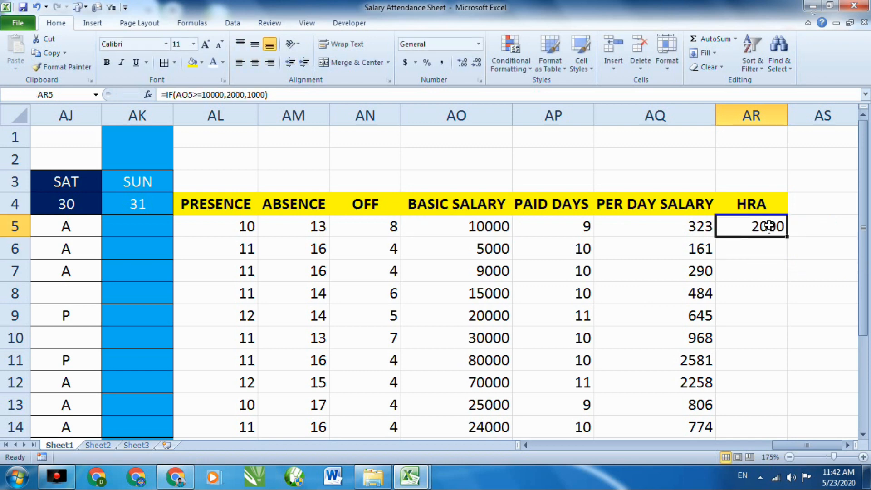
click(505, 227)
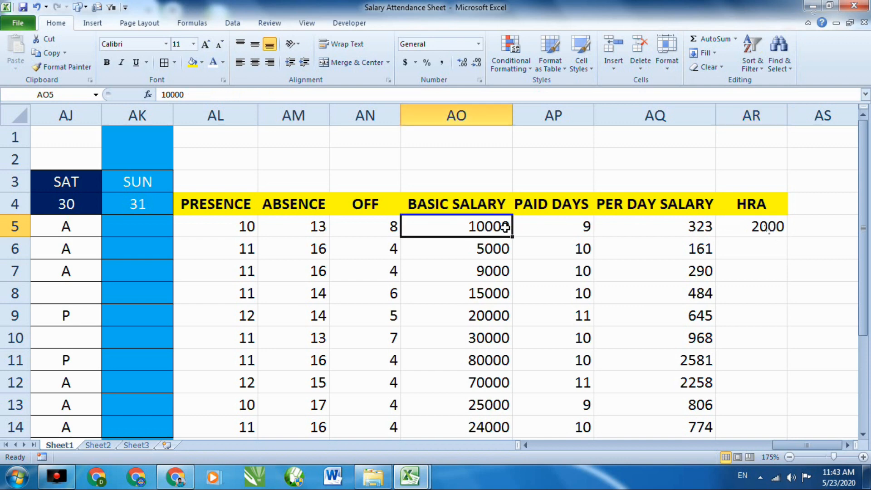
click(752, 233)
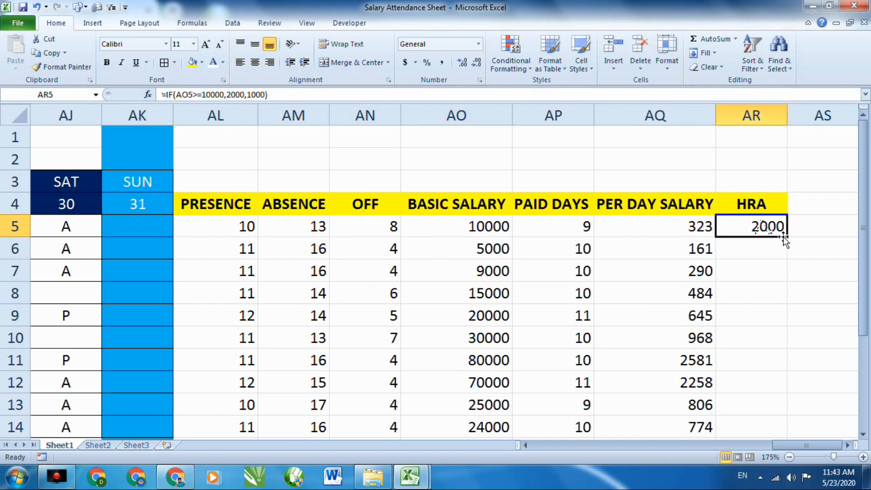
drag(787, 237, 773, 416)
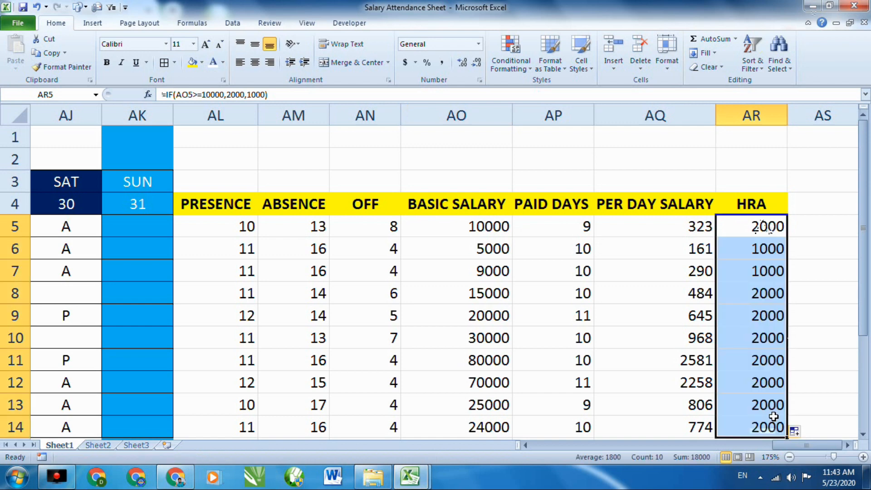
Check the HRA amounts in rows 6 and 14 against the workers' basic salaries, and return to AR5
click(764, 247)
click(506, 248)
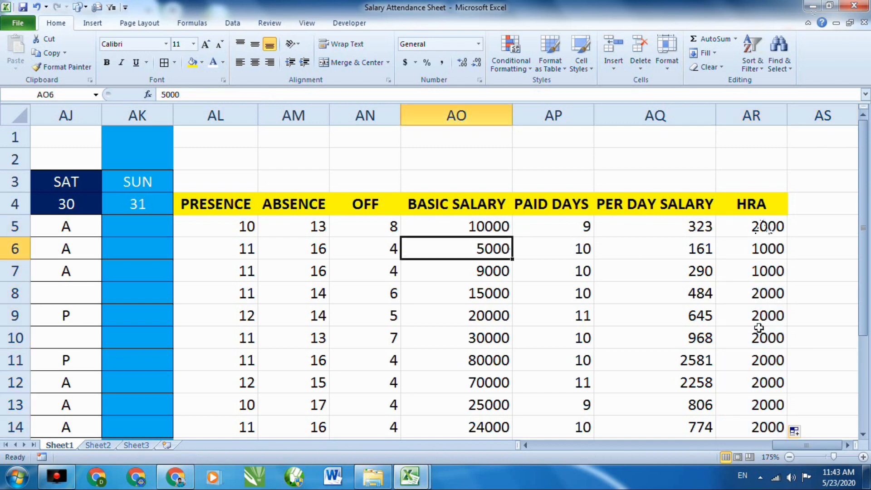
scroll(770, 318, down, 2)
click(772, 292)
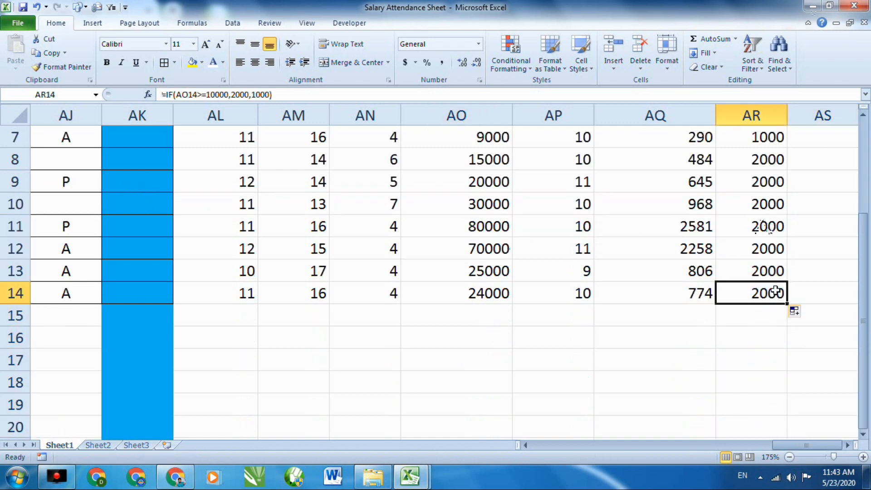
click(501, 295)
scroll(706, 317, up, 2)
click(770, 229)
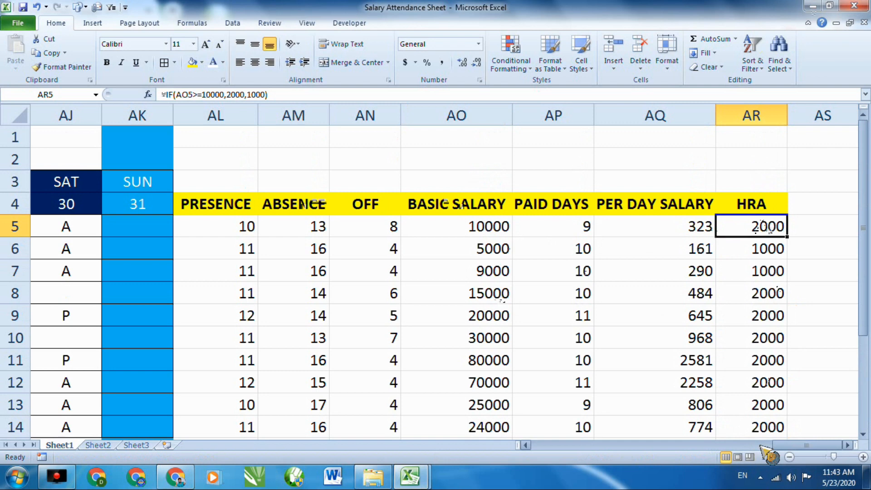
Enter the header TAX in AS4, next to the HRA column
click(818, 206)
double_click(819, 206)
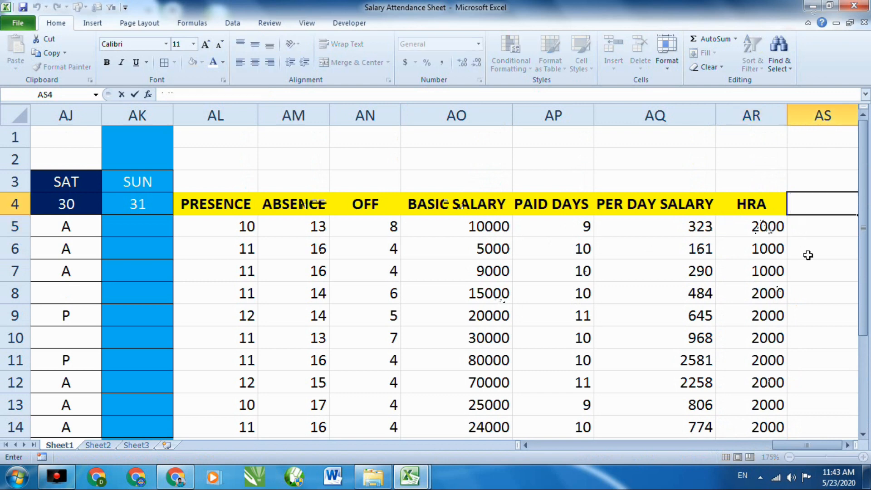
key(Right)
key(Right)
key(Right)
double_click(619, 211)
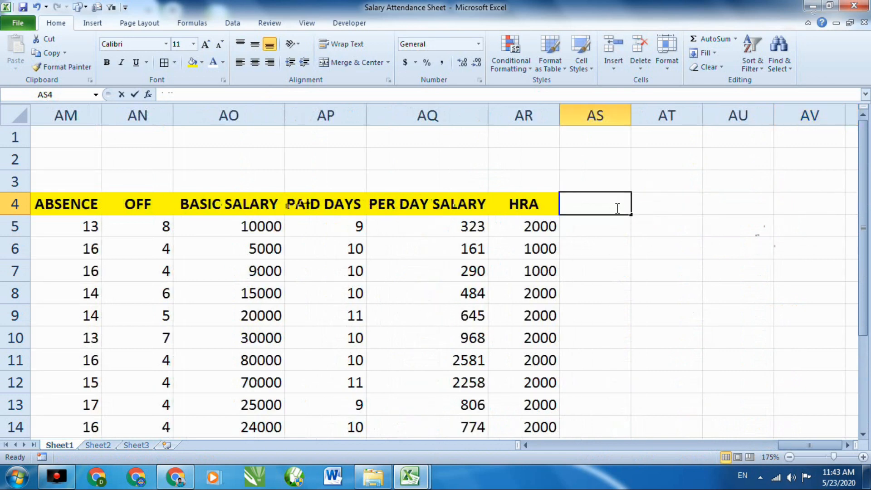
text(TAX)
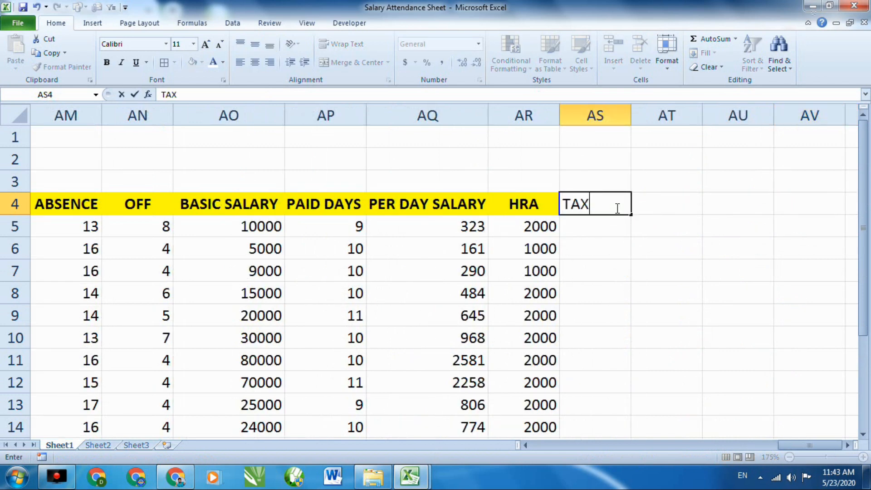
key(Return)
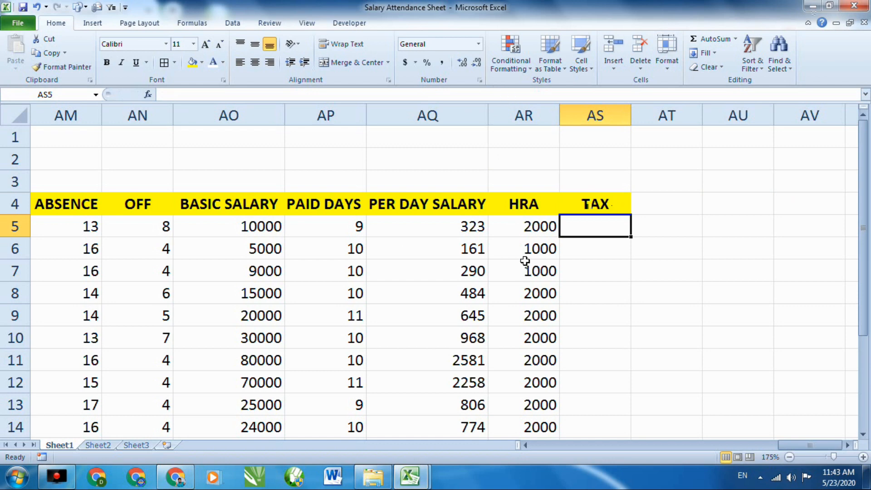
Replace the header in AS4 with GROSS SALARY and widen column AS to fit it
click(482, 228)
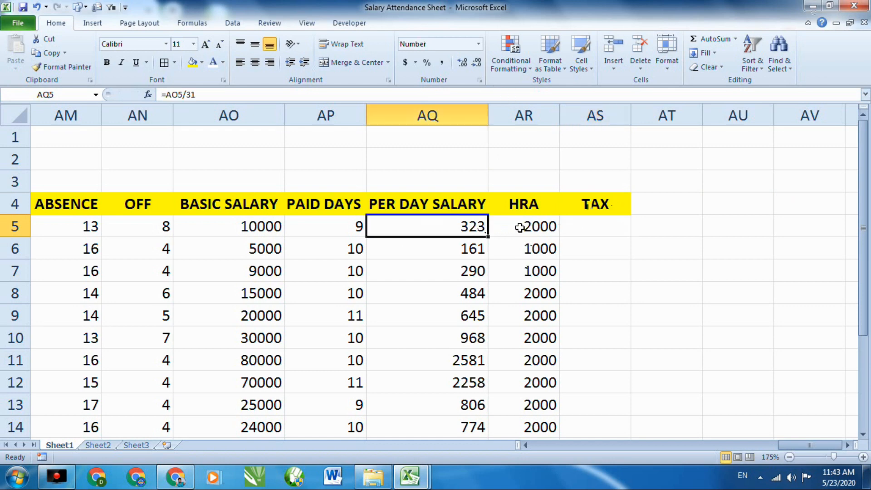
click(279, 226)
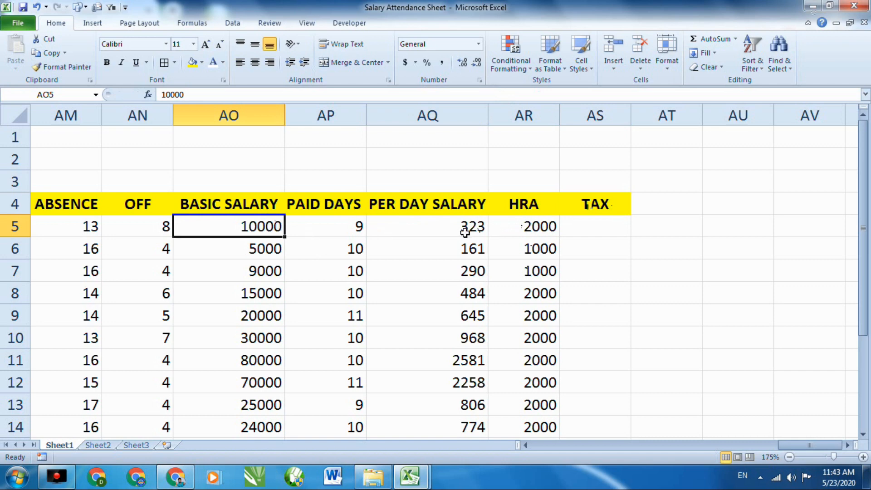
click(547, 227)
click(589, 207)
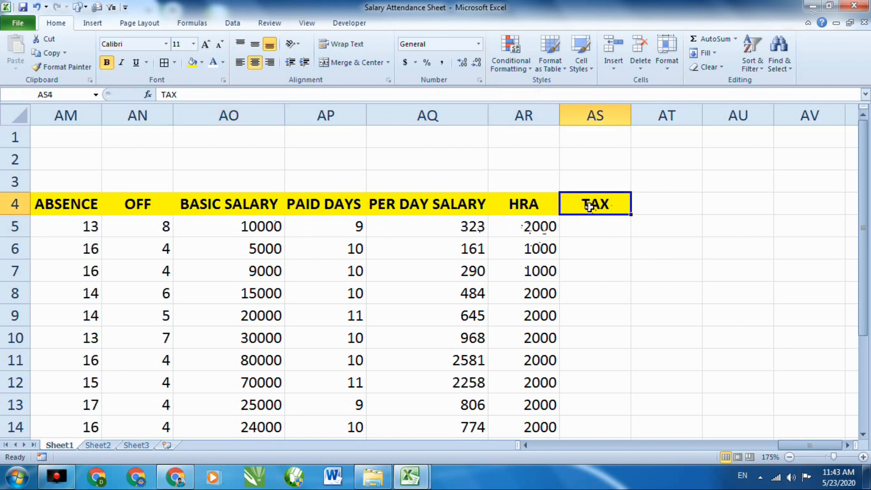
text(GROSS )
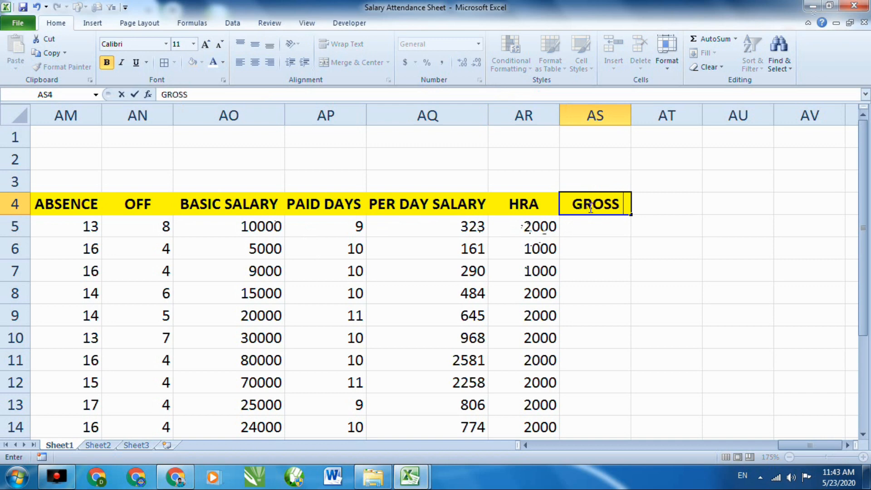
text(SALARY)
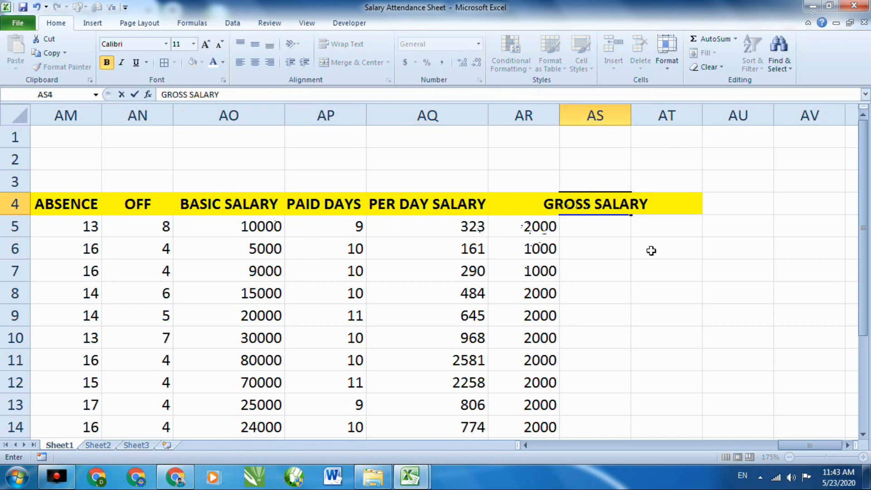
click(670, 270)
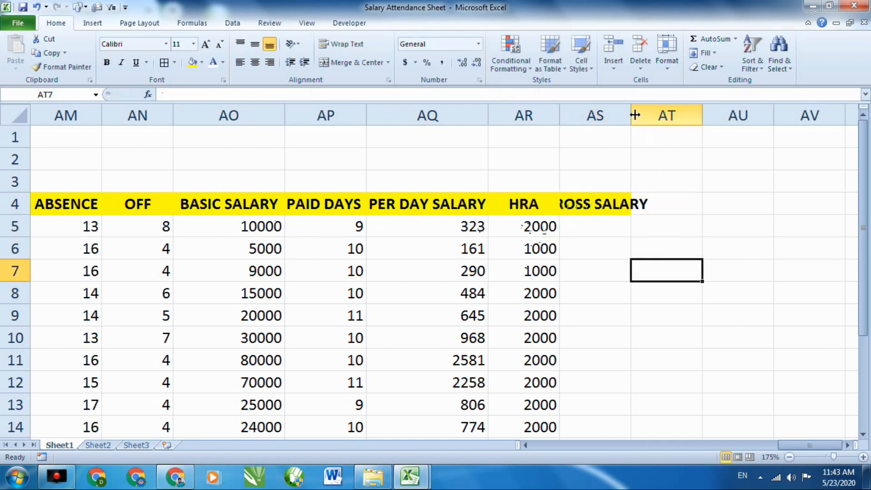
drag(632, 116, 656, 117)
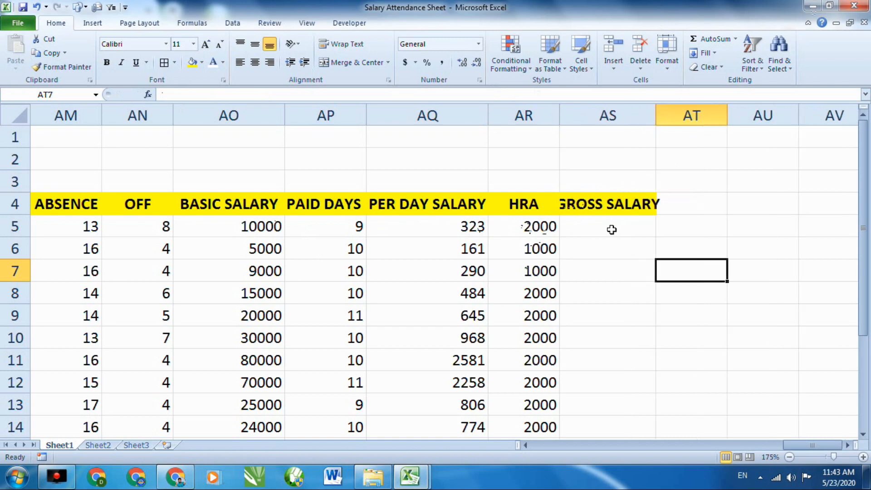
double_click(655, 115)
Calculate the first worker's gross salary in AS5 as basic salary plus HRA with =AO5+AR5
click(269, 224)
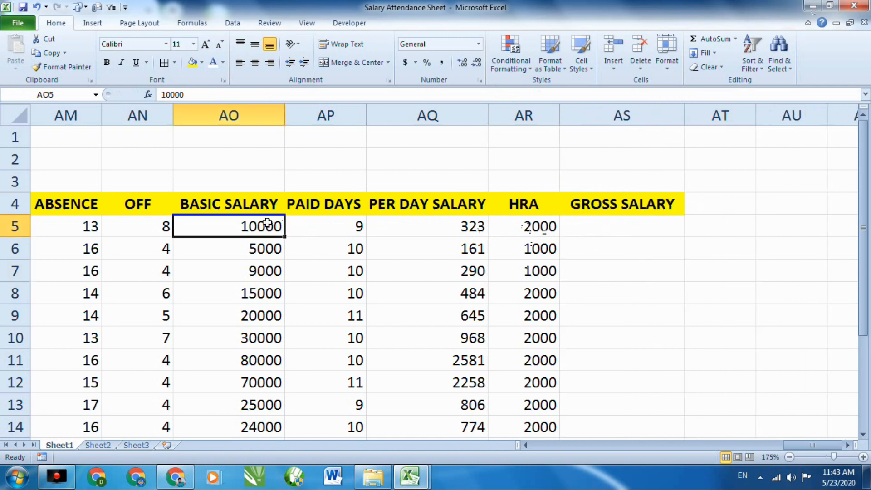
click(532, 226)
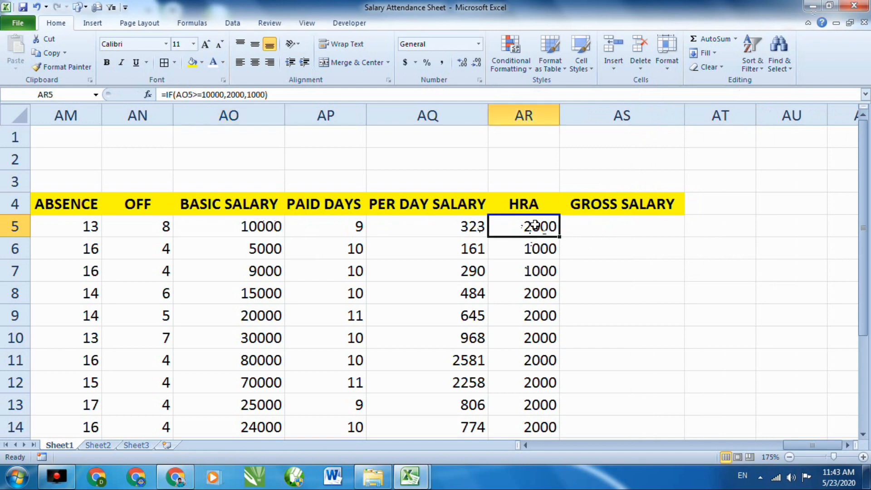
click(611, 225)
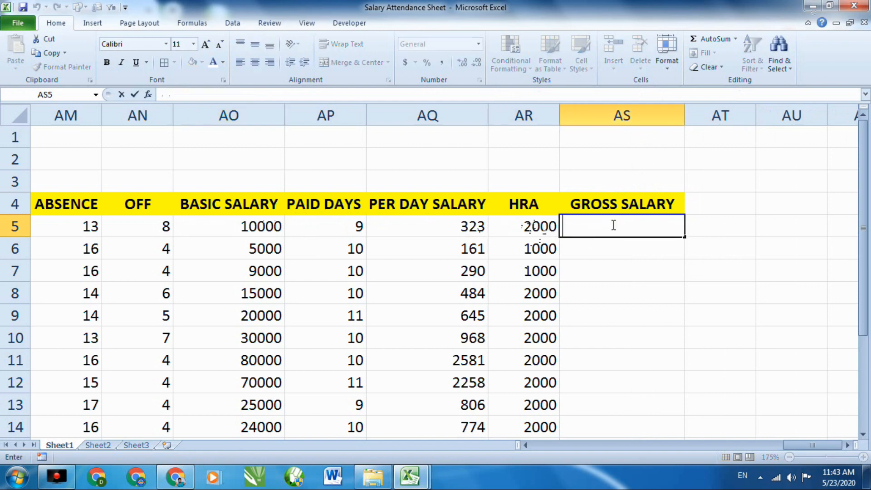
text(=)
click(278, 226)
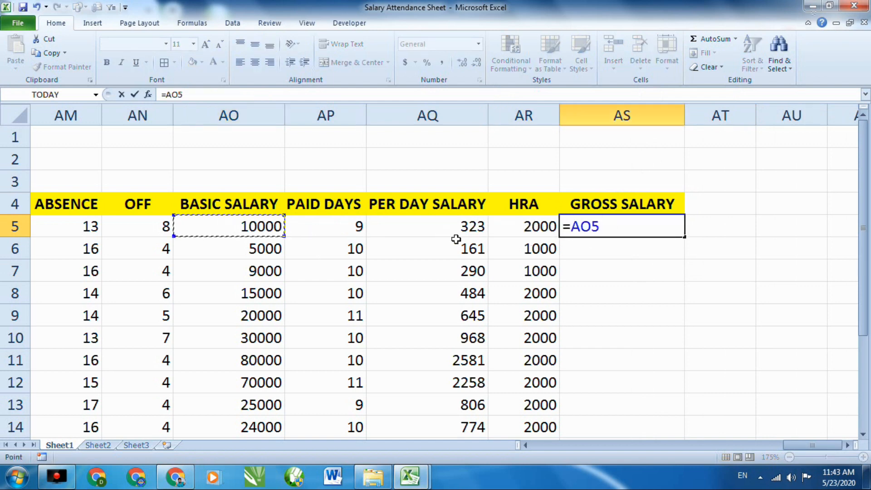
text(+)
click(530, 228)
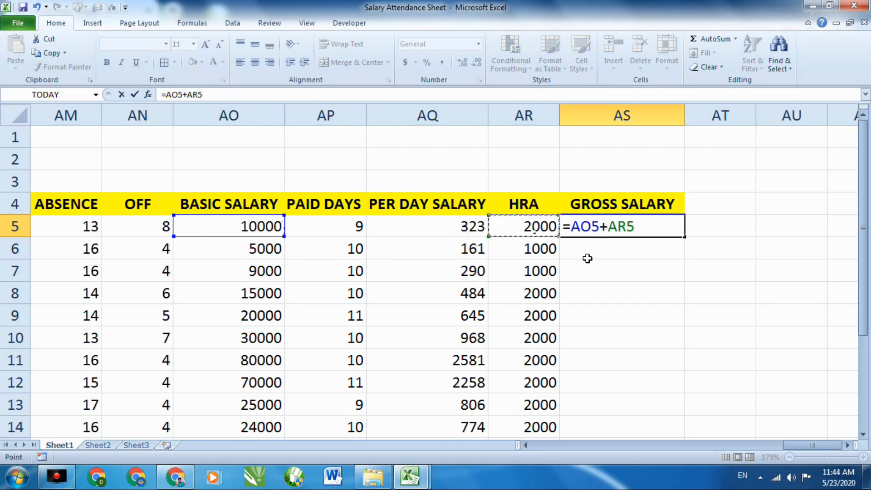
key(Return)
Fill the gross salary formula from AS5 down to AS14 for the remaining workers
click(672, 228)
drag(684, 241, 670, 429)
click(739, 338)
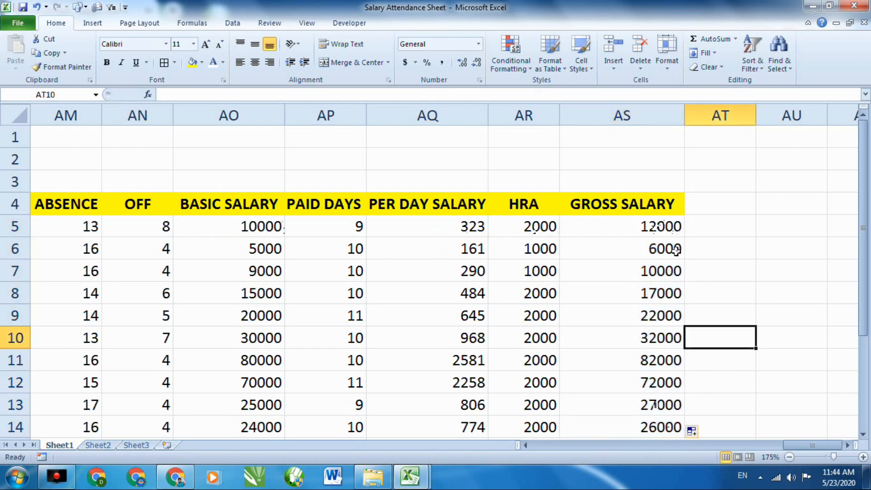
Add the header TAX (2%) in AT4, next to GROSS SALARY
double_click(717, 201)
text(TAX)
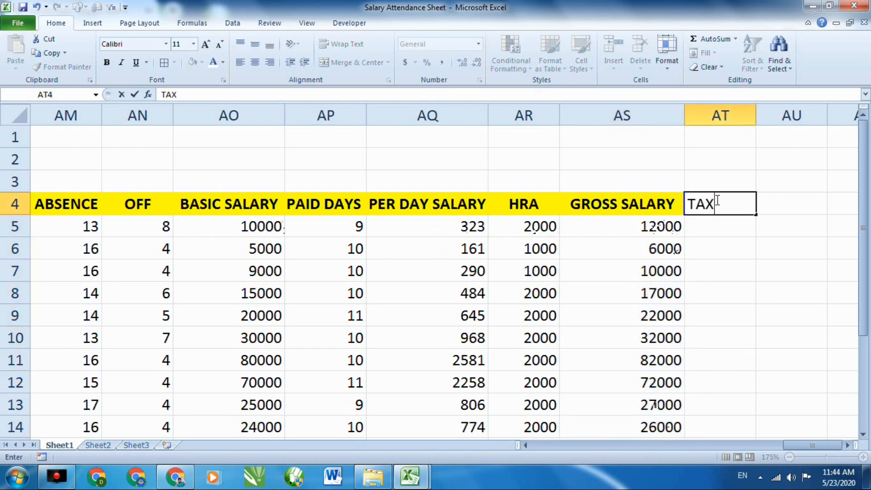
text( (2%))
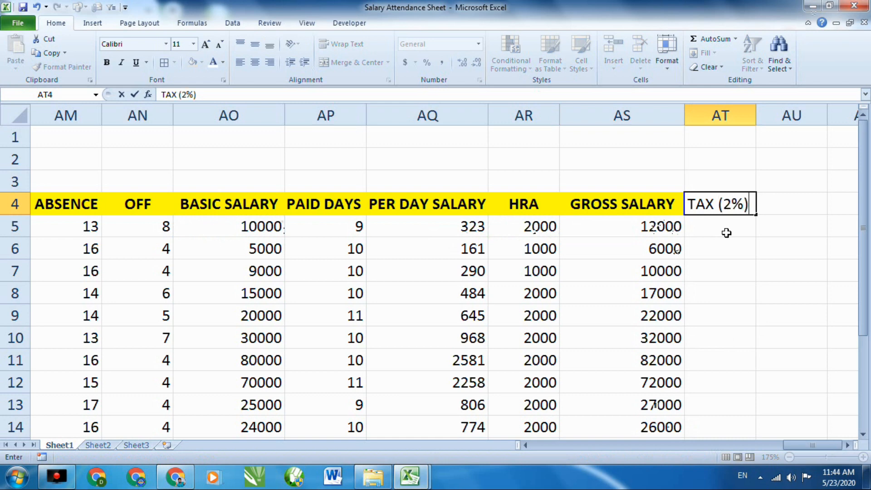
click(773, 203)
Calculate the tax in AT5 with =AS5*2% and fill the formula down to AT14
click(725, 230)
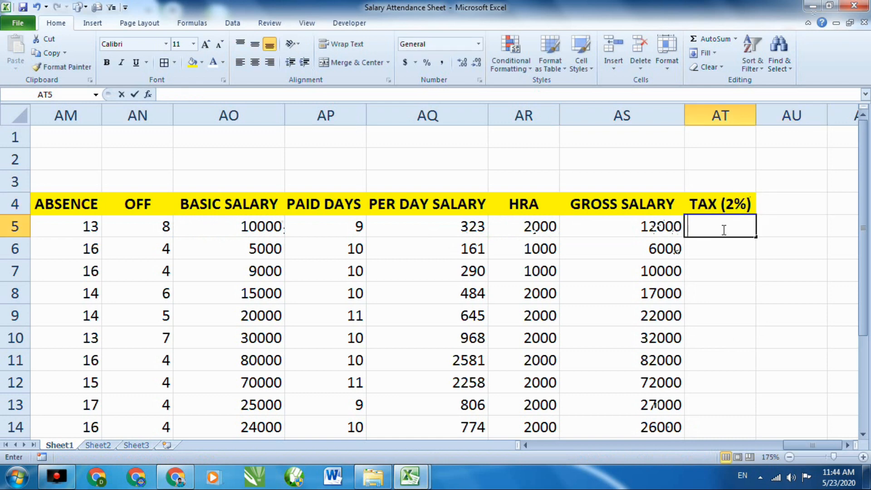
double_click(635, 231)
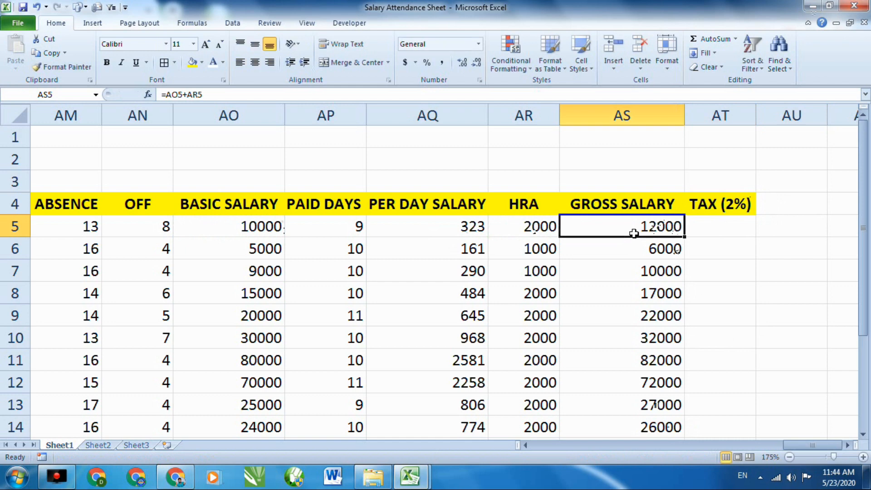
click(716, 229)
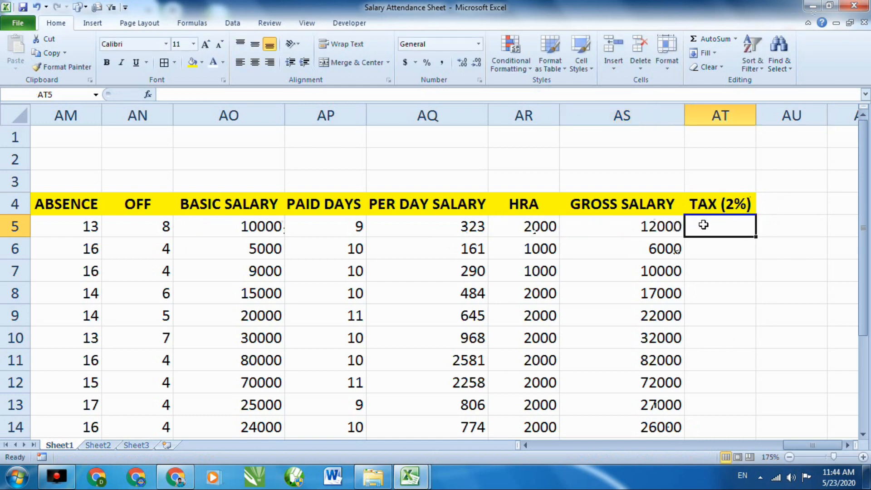
double_click(705, 226)
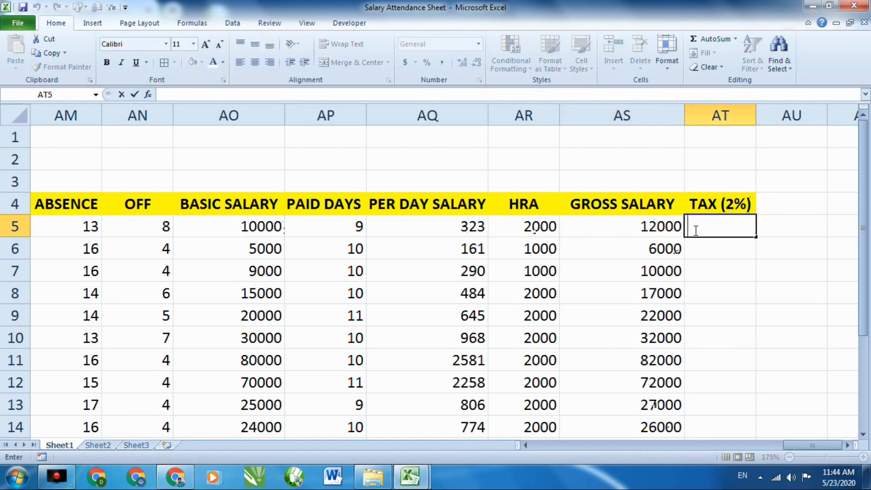
text(=)
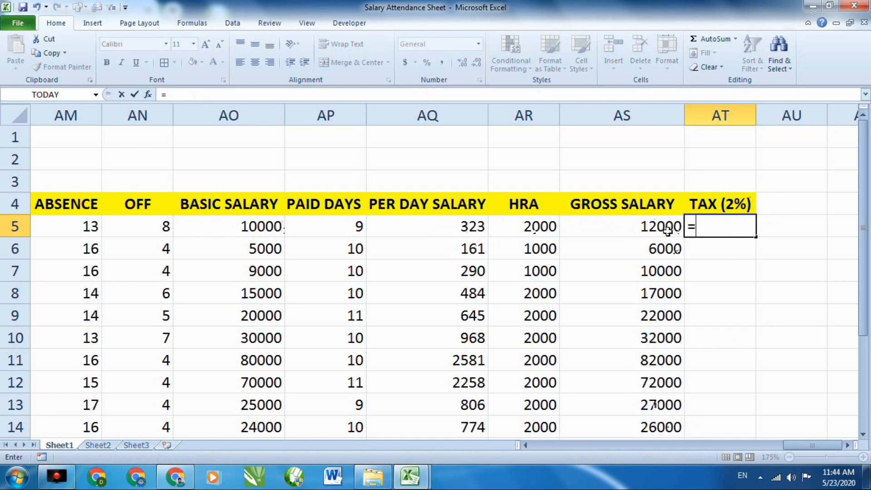
click(667, 231)
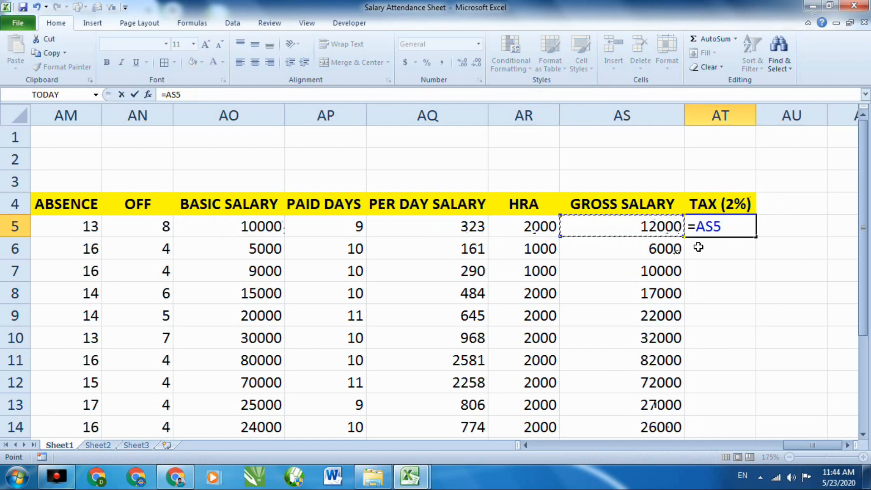
text(*2)
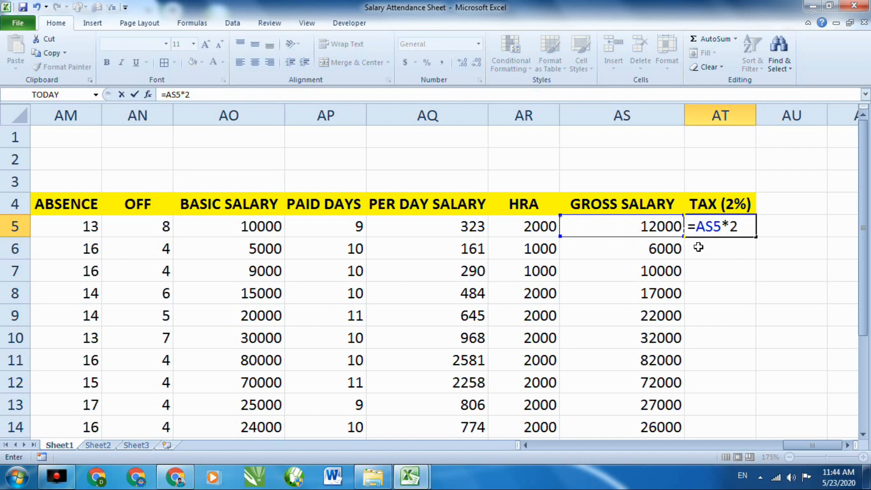
text(%)
key(Return)
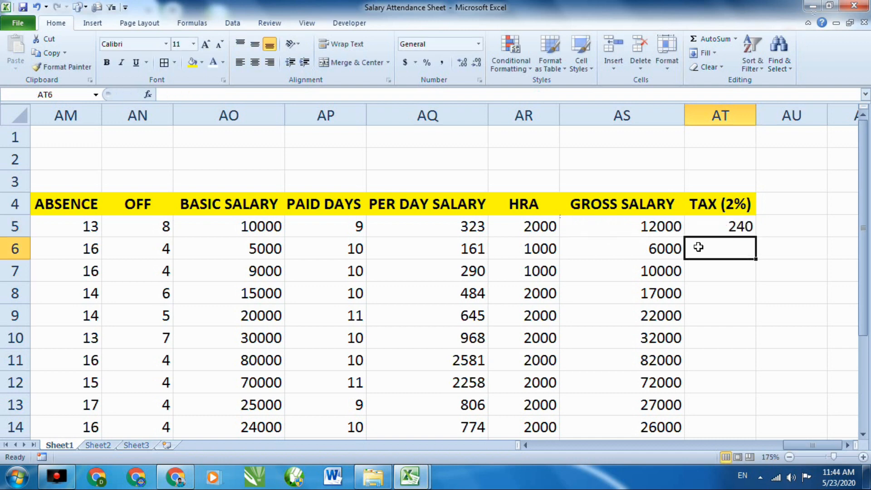
click(720, 226)
drag(755, 237, 743, 418)
Add the header IN HAND SALARY in AU4, next to the TAX (2%) column
click(809, 202)
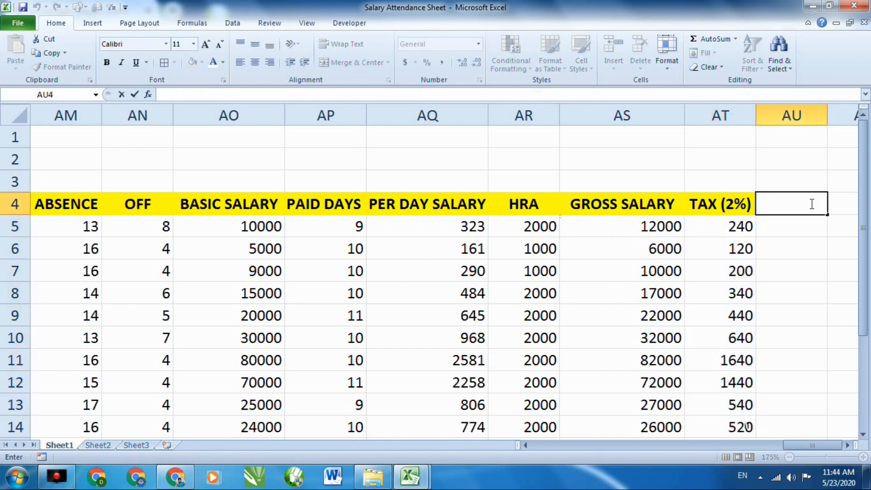
text(HAND)
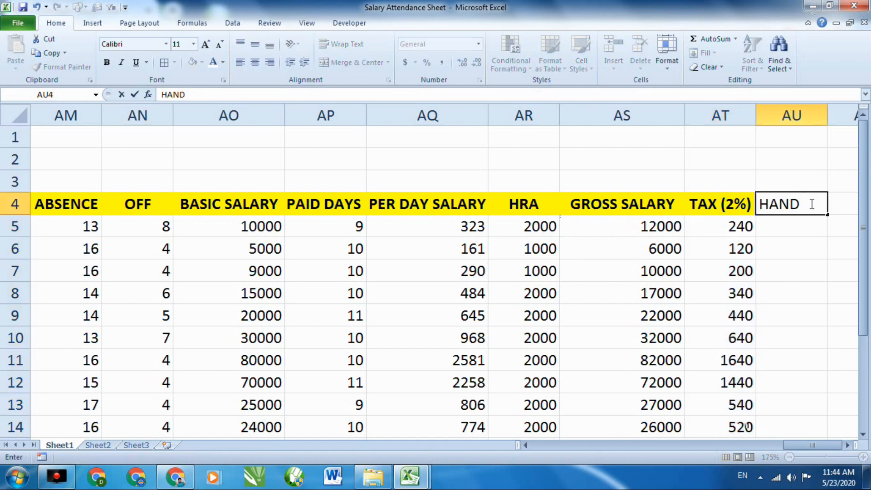
key(BackSpace)
key(BackSpace)
key(BackSpace)
key(BackSpace)
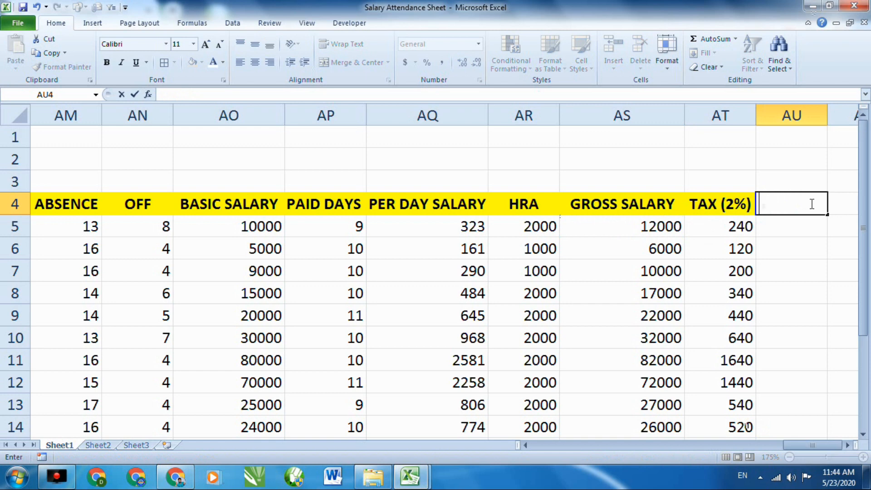
text(IN HAND S)
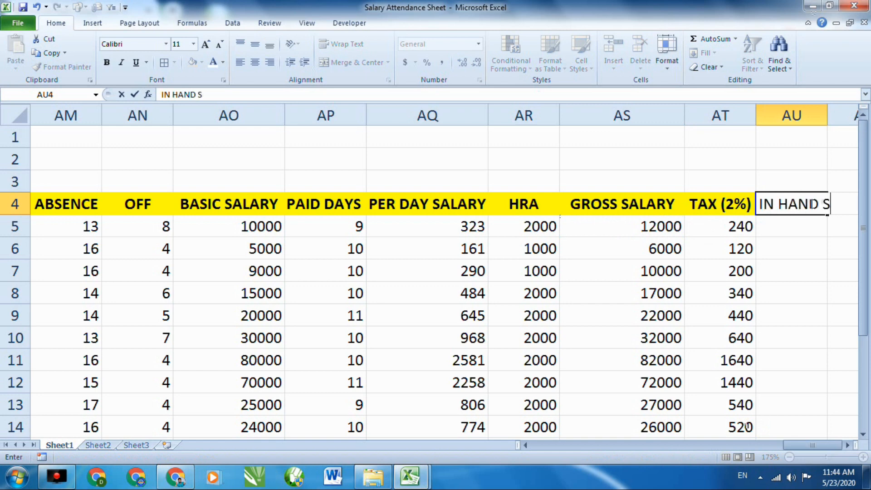
text(ALARR)
key(BackSpace)
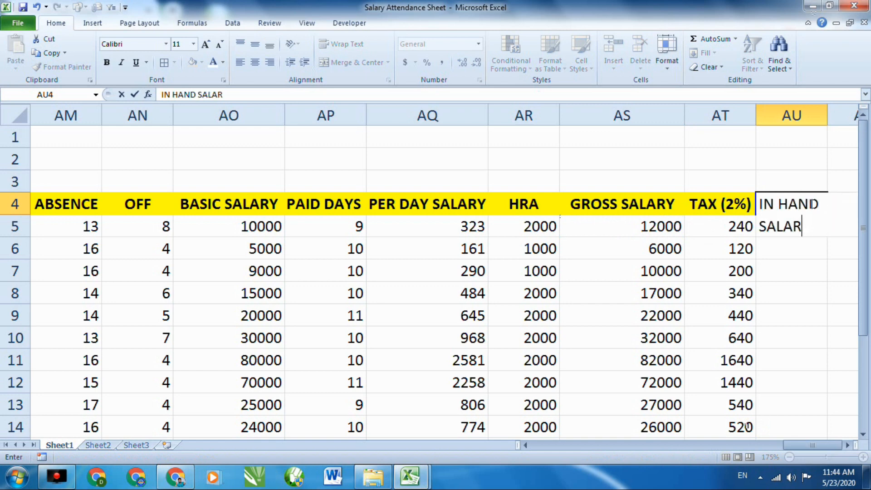
text(Y)
click(813, 265)
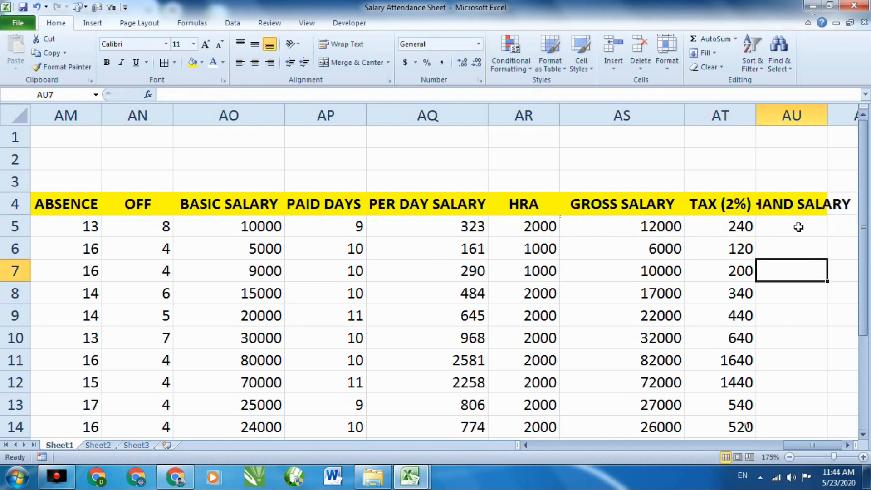
Widen column AU to fit the full IN HAND SALARY header
drag(828, 115, 858, 111)
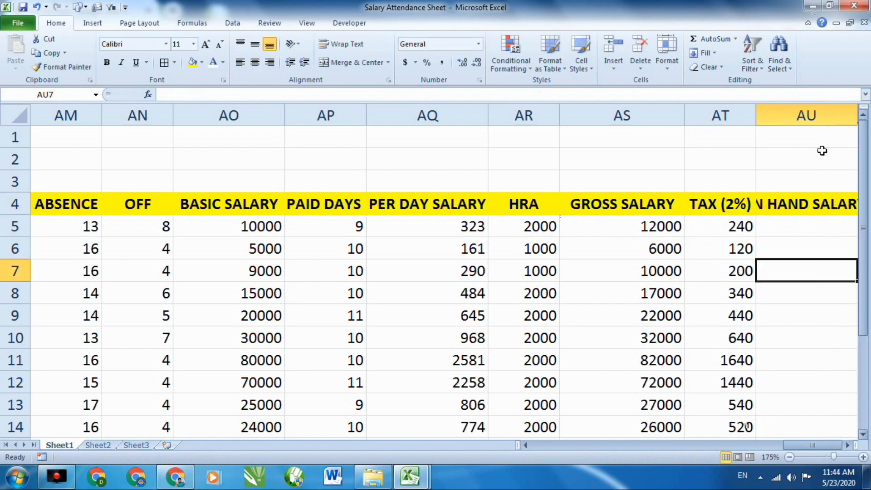
click(784, 359)
key(Right)
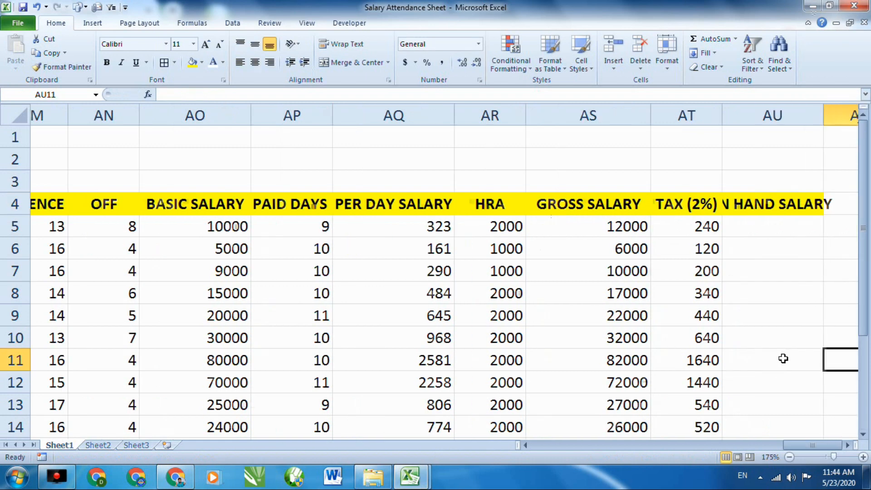
key(Right)
key(Right)
key(Right)
double_click(520, 111)
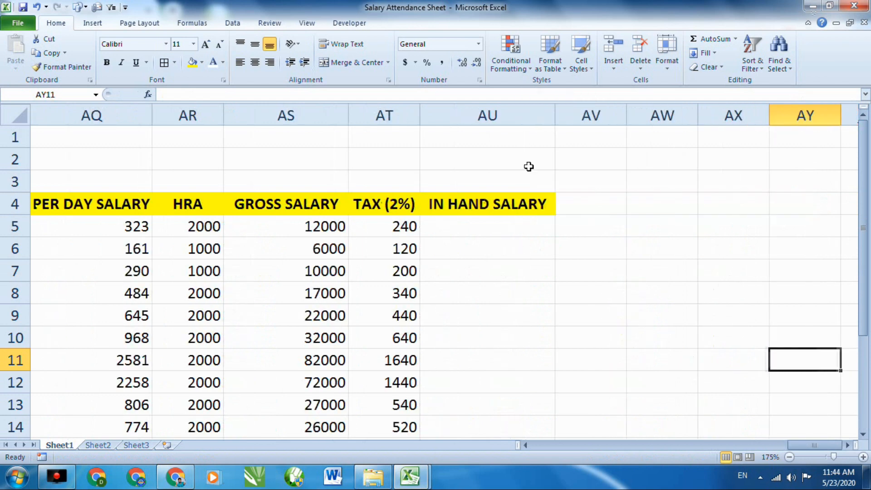
Calculate the first worker's in-hand salary in AU5 as gross salary minus tax with =AS5-AT5
click(494, 220)
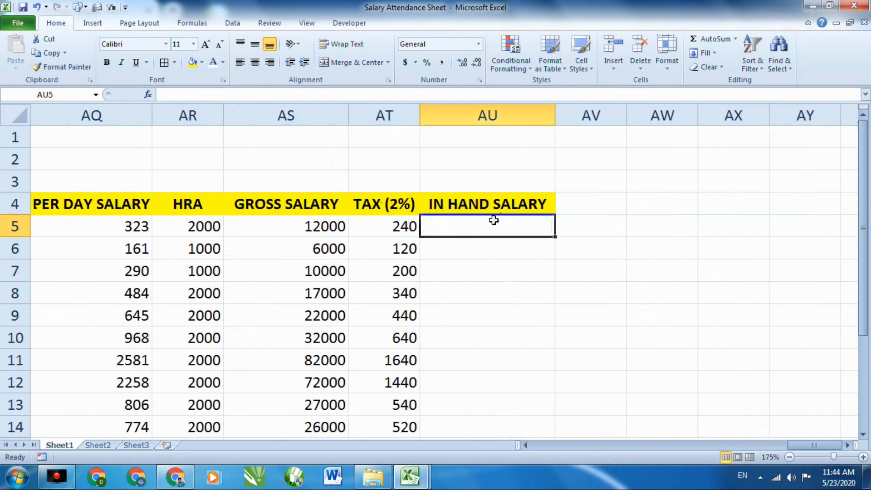
click(311, 218)
click(403, 227)
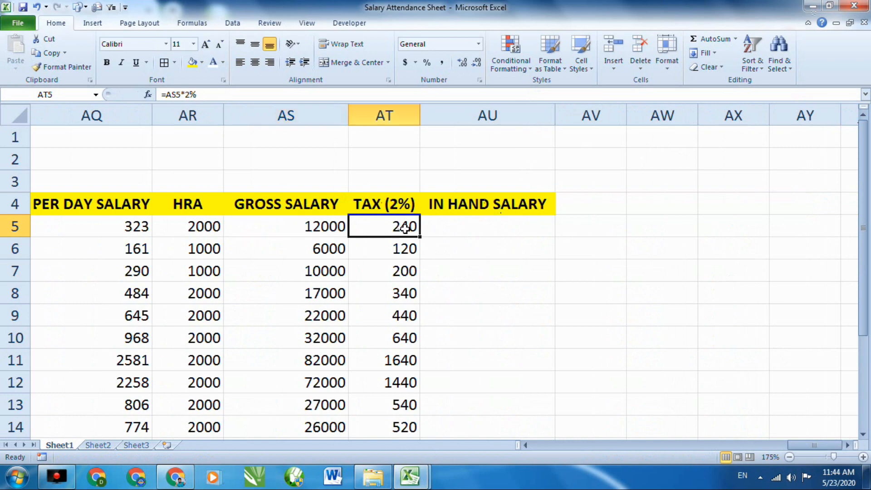
click(298, 232)
click(445, 228)
double_click(448, 226)
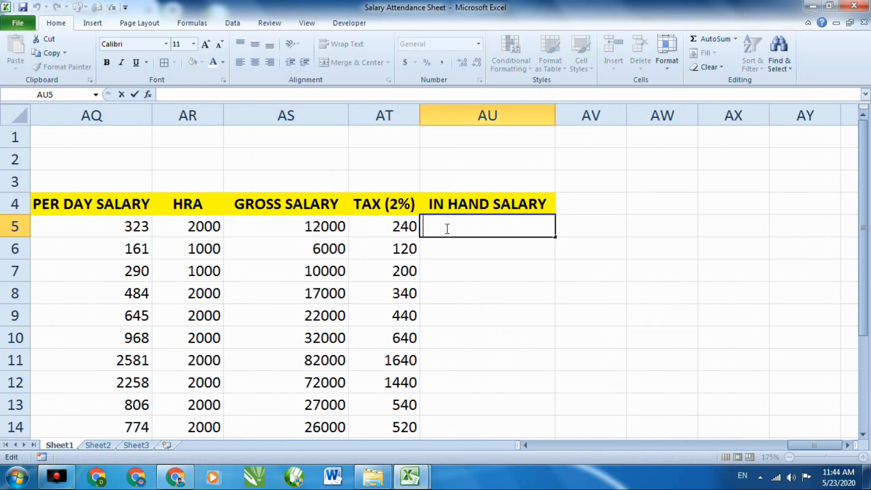
text(=)
click(294, 228)
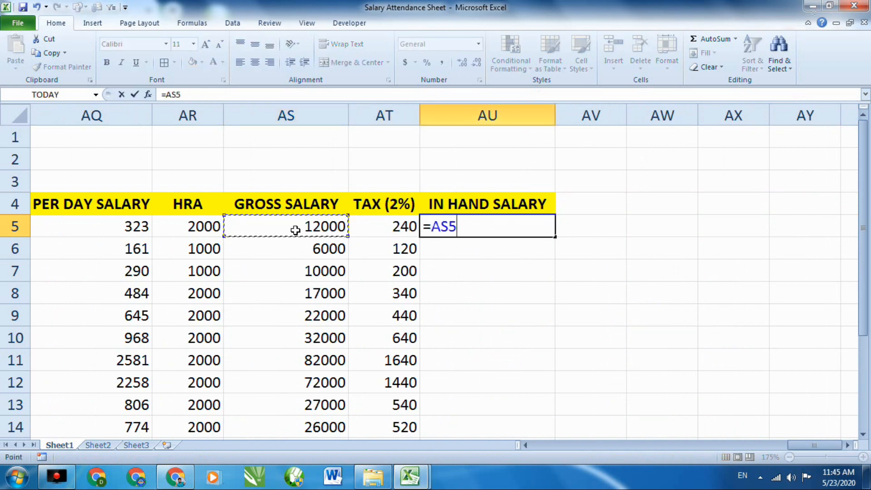
text(-)
click(384, 227)
key(Return)
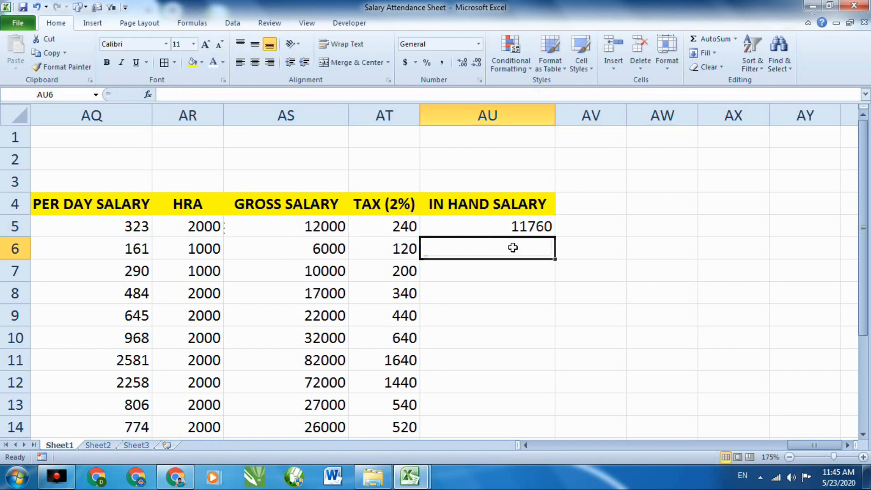
Fill the in-hand salary formula from AU5 down to AU14 for the remaining workers
click(532, 226)
drag(555, 236, 565, 429)
click(590, 338)
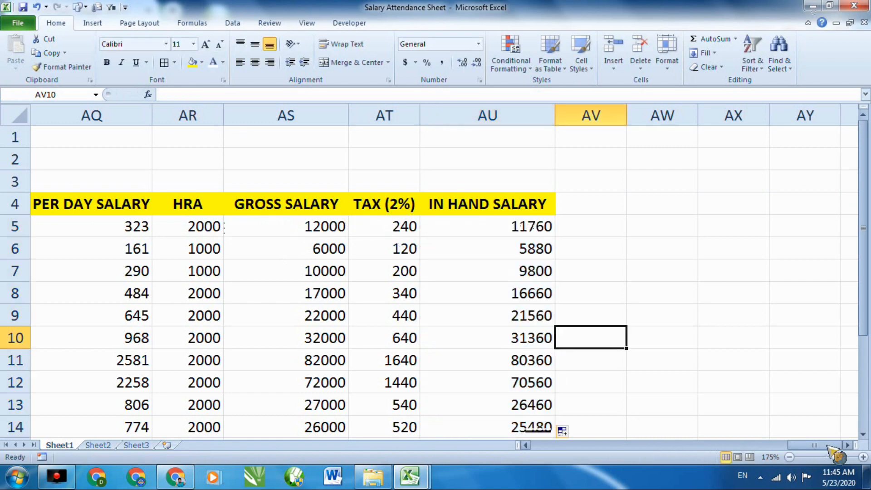
drag(829, 446, 438, 404)
scroll(461, 348, down, 1)
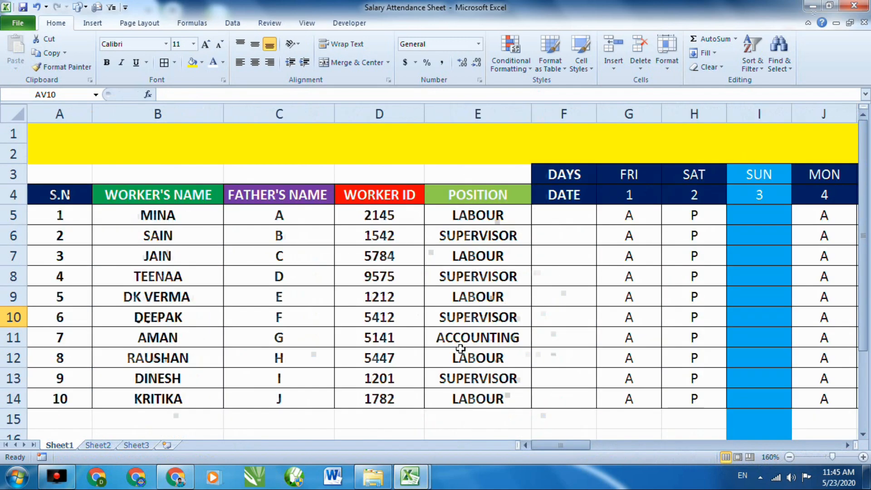
scroll(461, 348, down, 2)
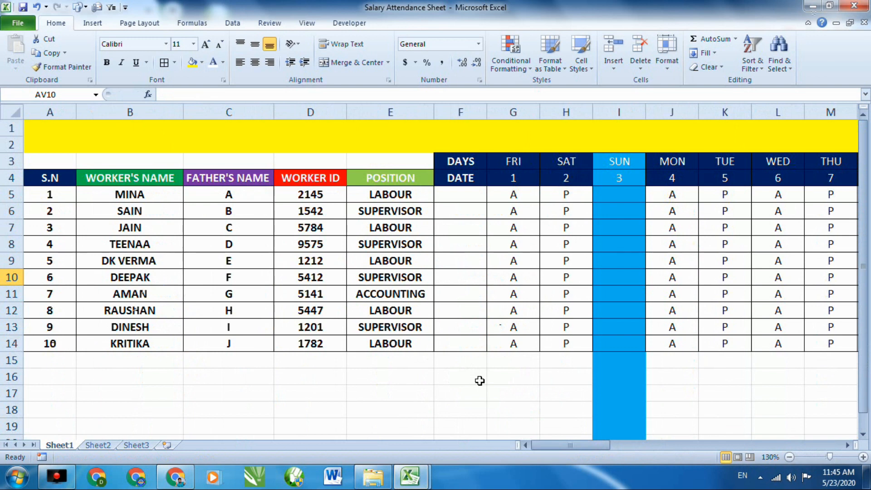
click(480, 381)
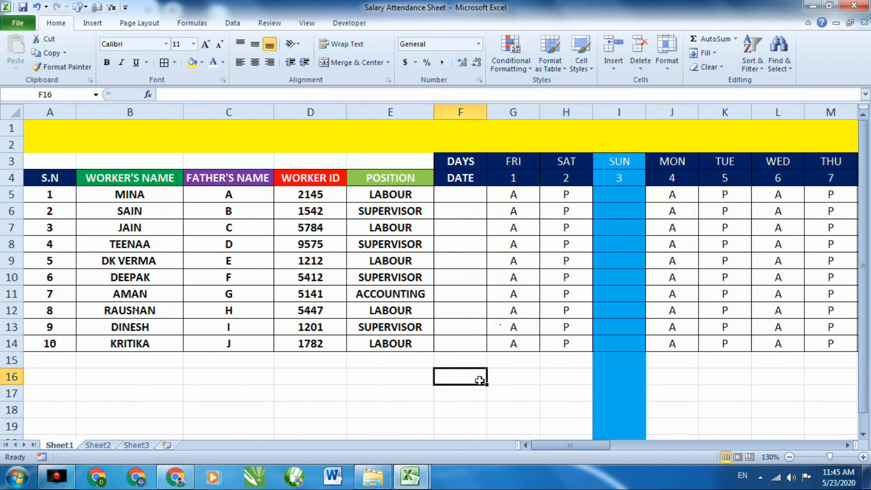